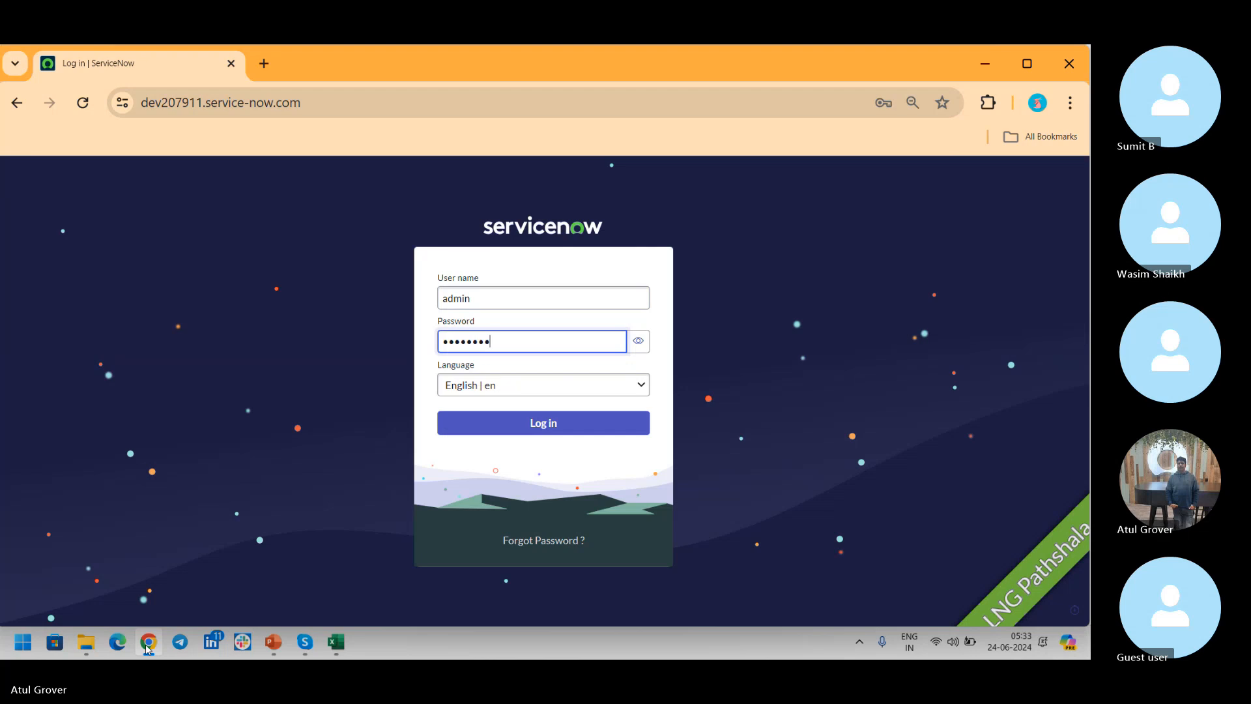
Log in to the ServiceNow instance and filter the application navigator by "change".
{"action": "key", "text": "Return"}
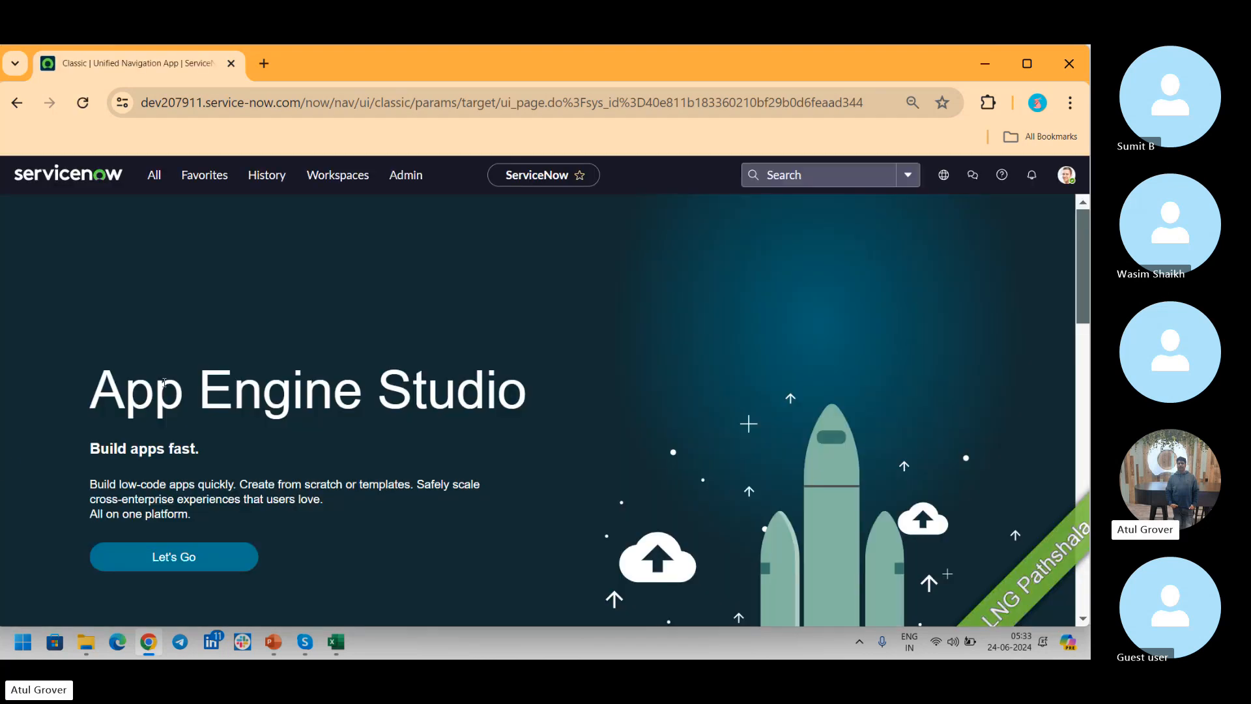
{"action": "left_click", "coordinate": [156, 177]}
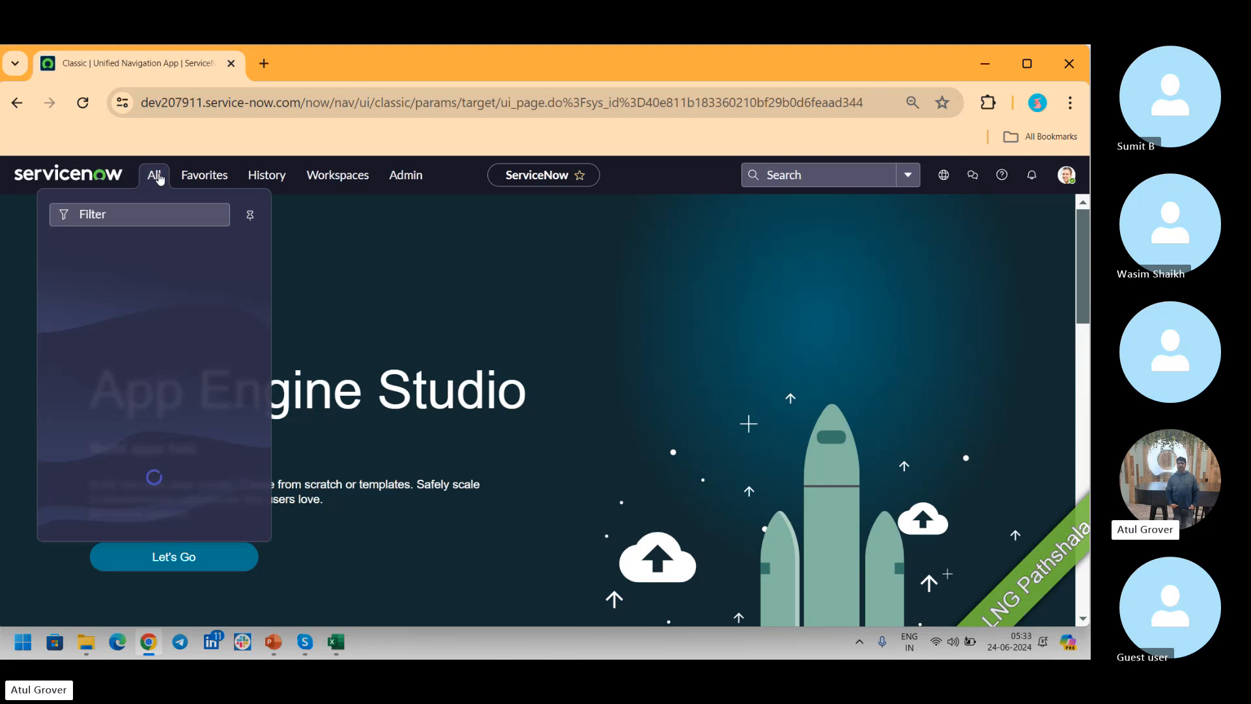
{"action": "type", "text": "chnage"}
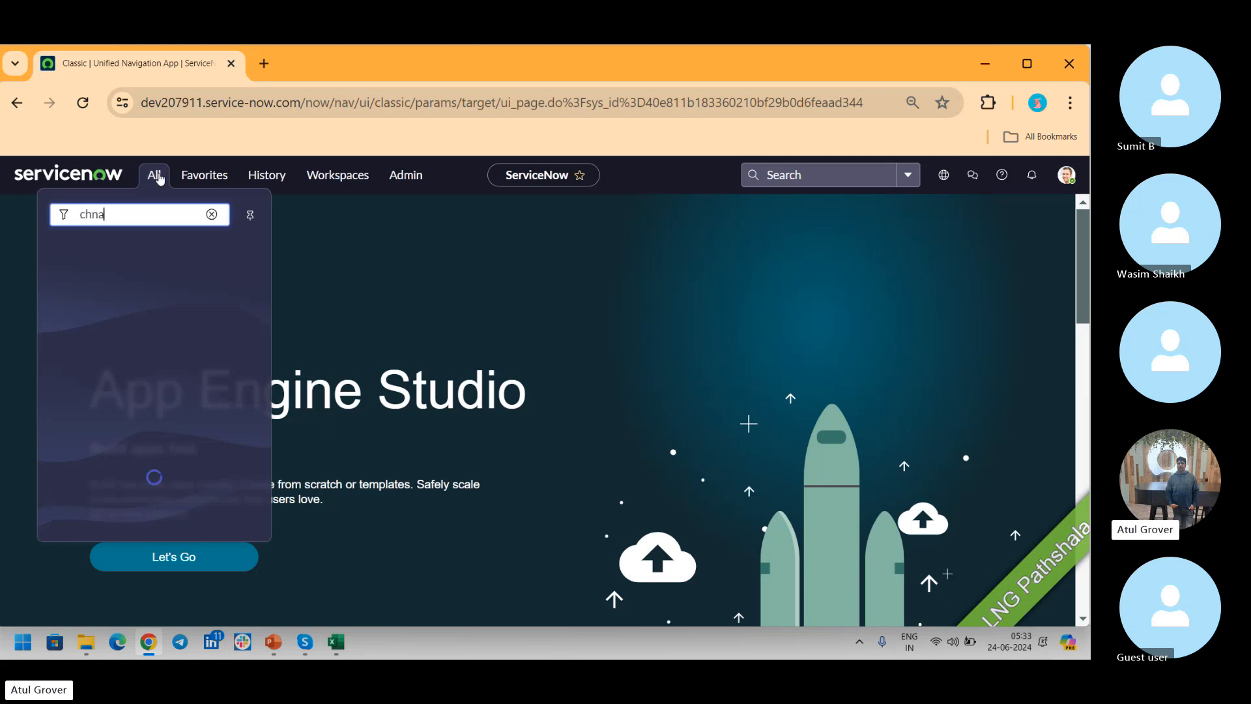
{"action": "key", "text": "BackSpace"}
{"action": "key", "text": "BackSpace"}
{"action": "key", "text": "BackSpace"}
{"action": "key", "text": "BackSpace"}
{"action": "type", "text": "ange"}
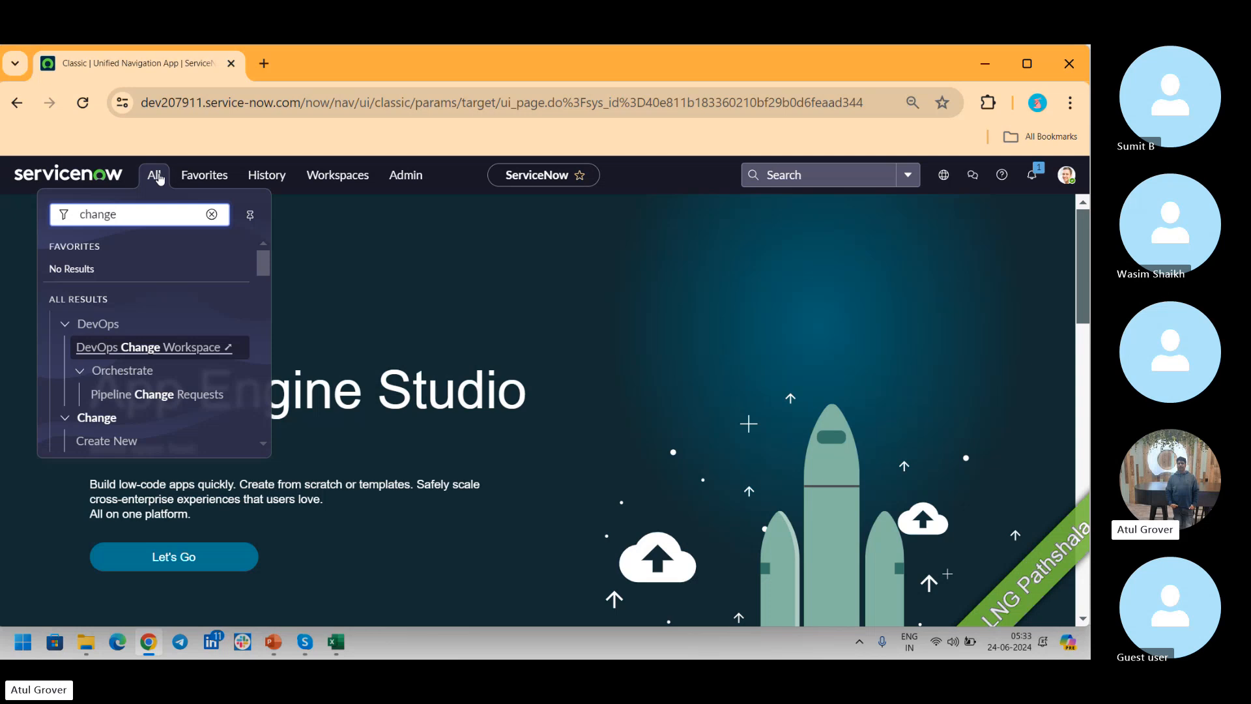
Open Create New under Change and choose Select Change Model as the type of change.
{"action": "left_click_drag", "start_coordinate": [257, 263], "coordinate": [257, 279]}
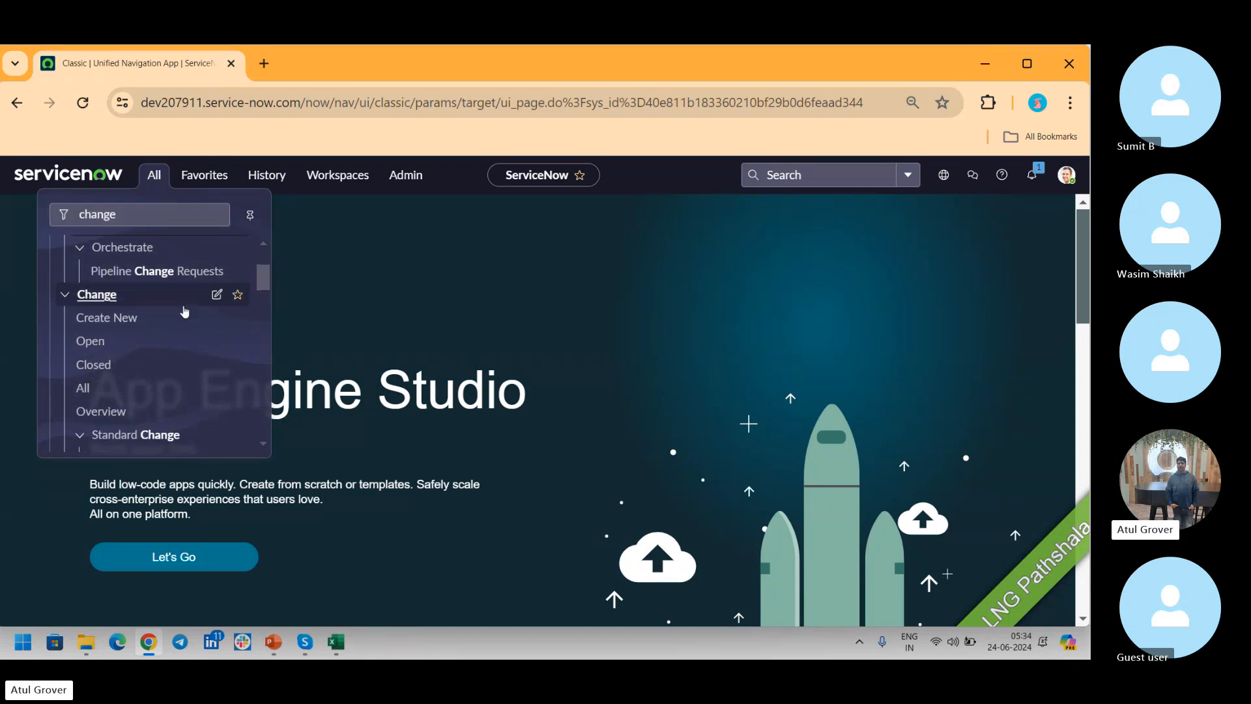
{"action": "left_click", "coordinate": [100, 319]}
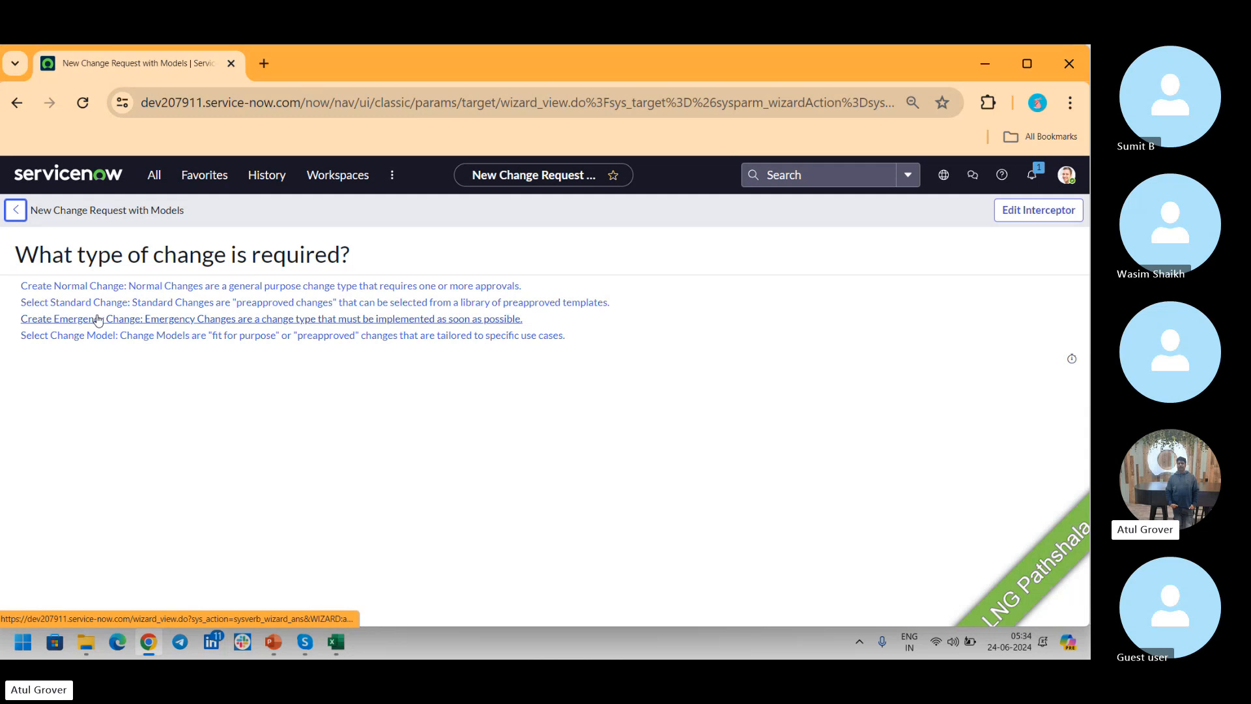
{"action": "left_click", "coordinate": [158, 344]}
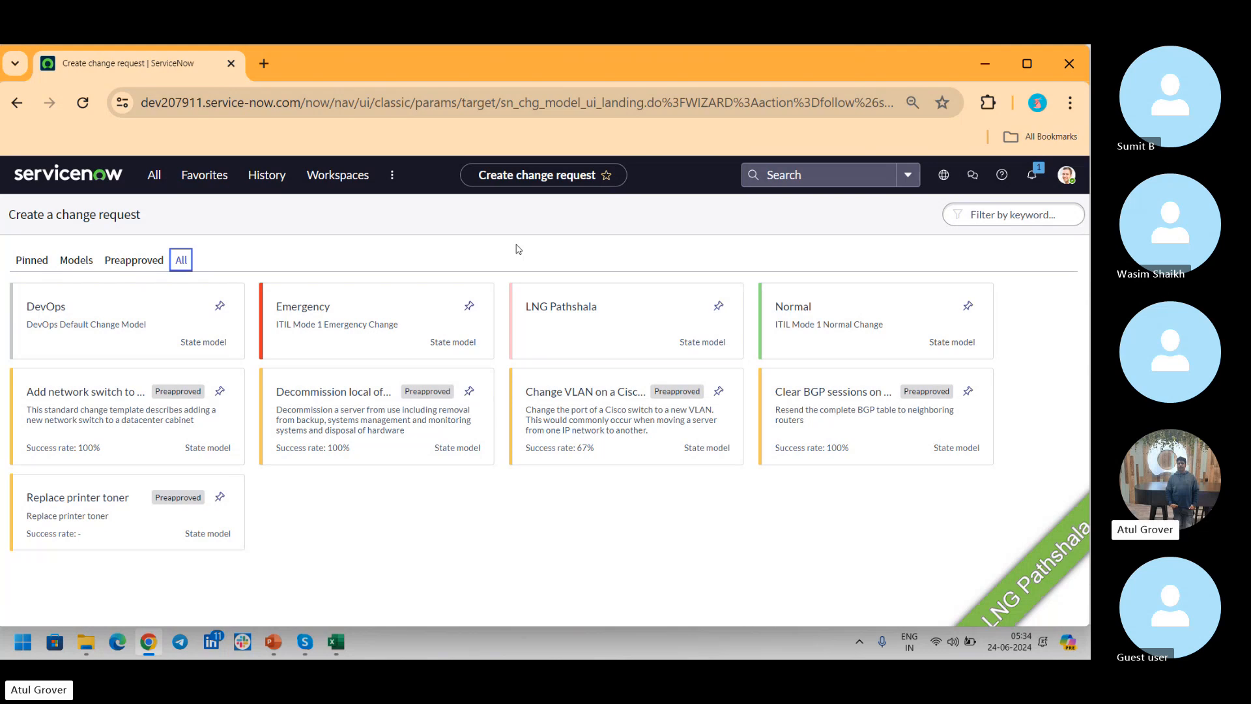
{"action": "key", "text": "alt+Tab"}
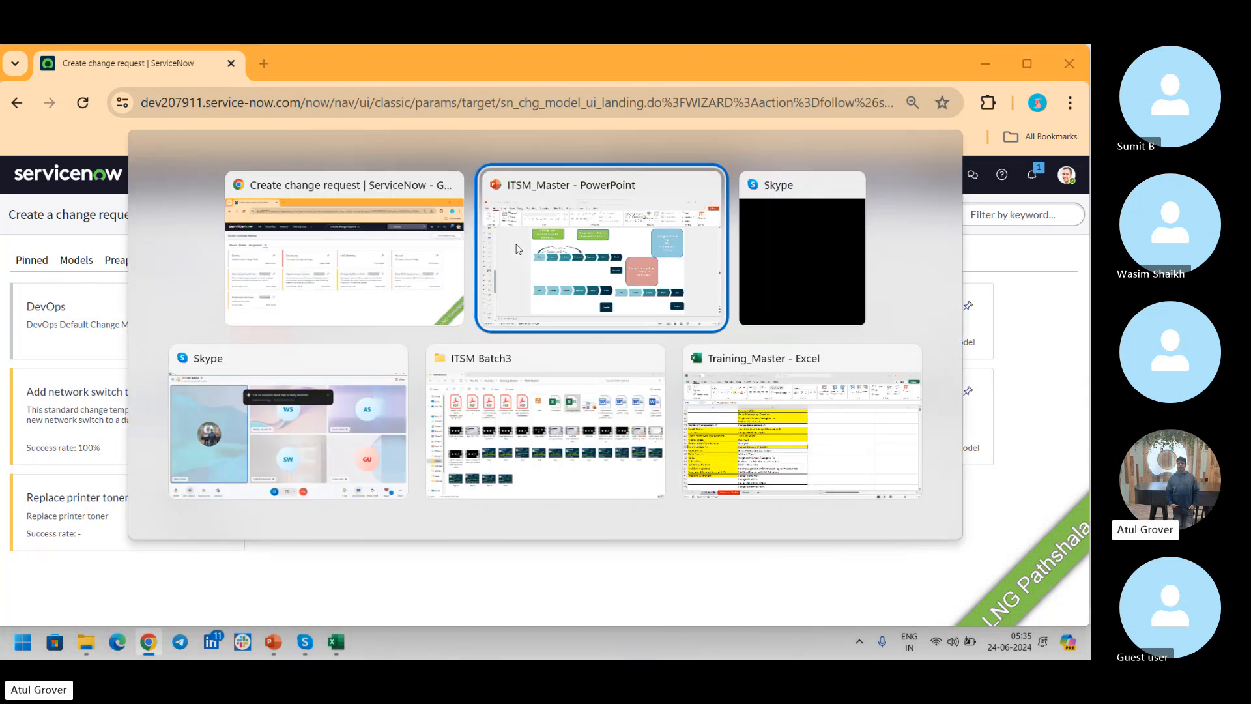
{"action": "key", "text": "alt+Tab"}
{"action": "key", "text": "alt+Tab"}
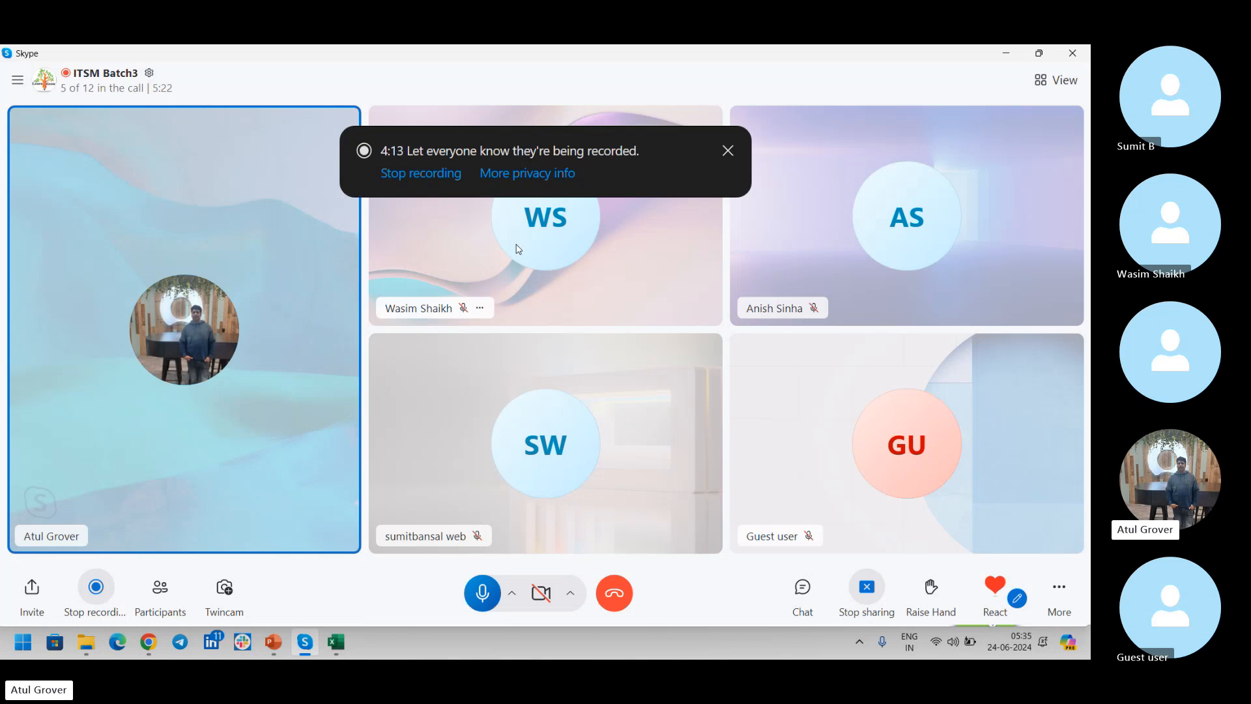
{"action": "key", "text": "alt+Tab"}
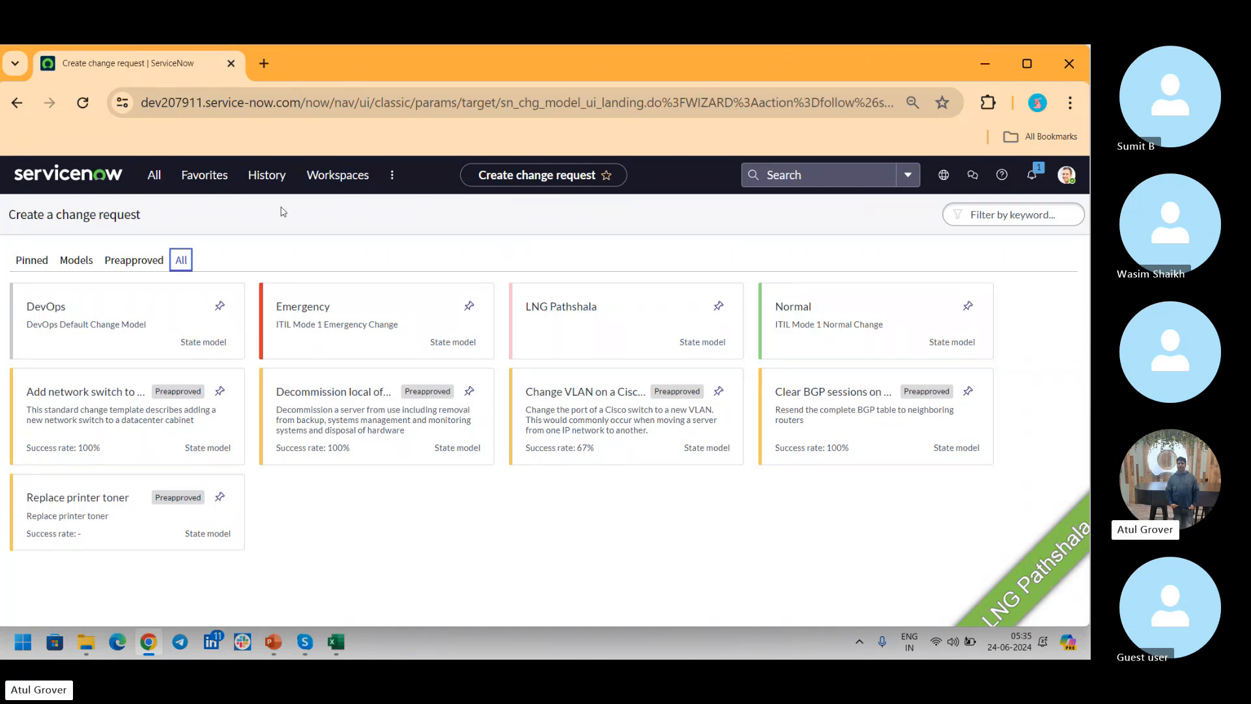
{"action": "left_click", "coordinate": [154, 174]}
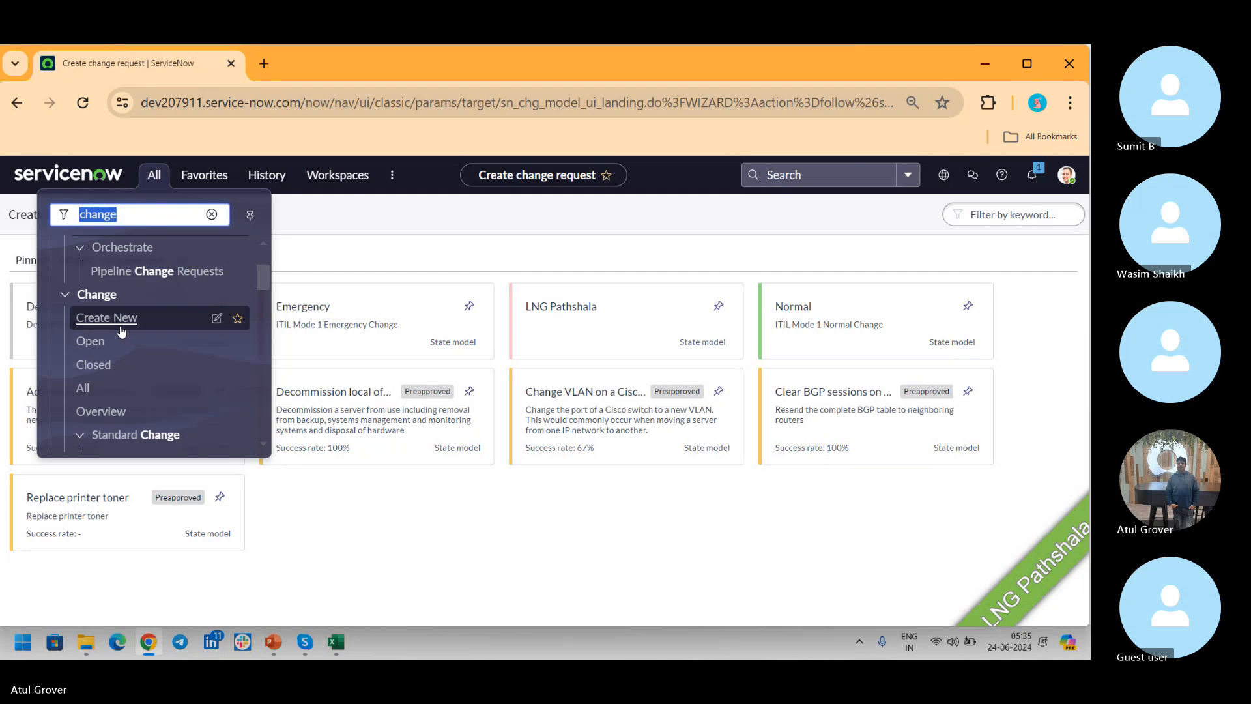
{"action": "left_click", "coordinate": [453, 506]}
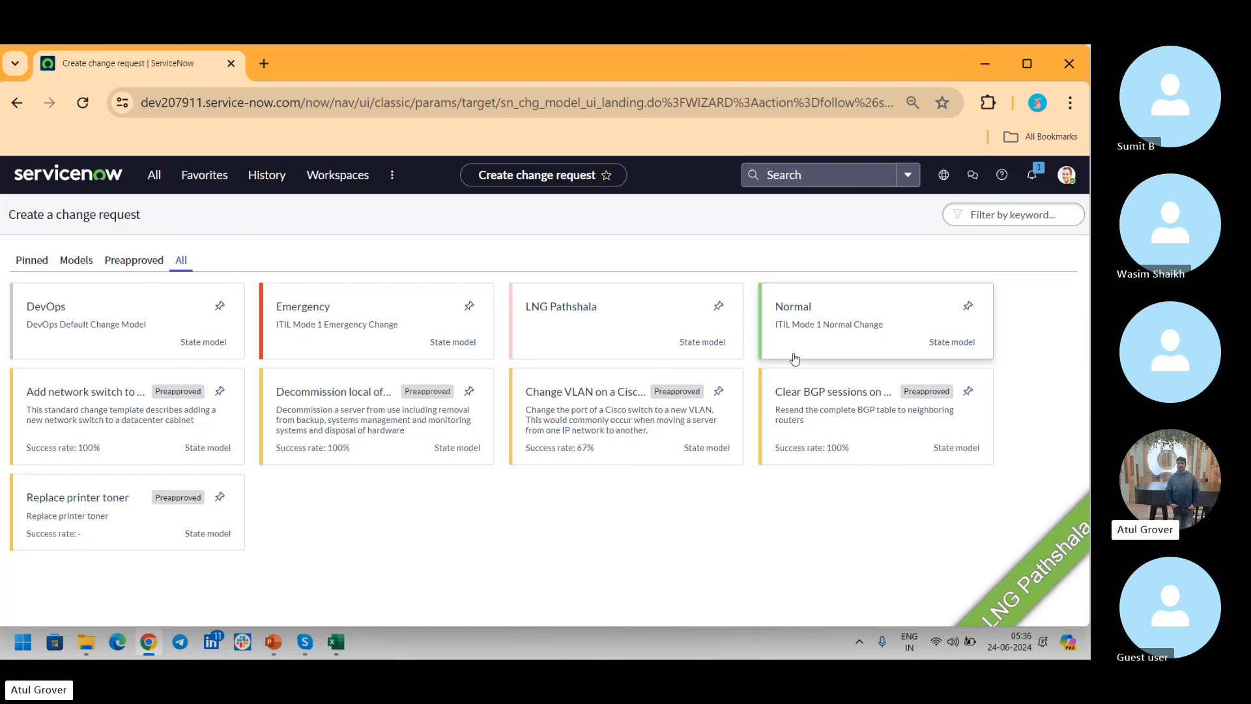
Return to the change type selection page using Create New under Change.
{"action": "left_click", "coordinate": [154, 175]}
{"action": "left_click", "coordinate": [118, 318]}
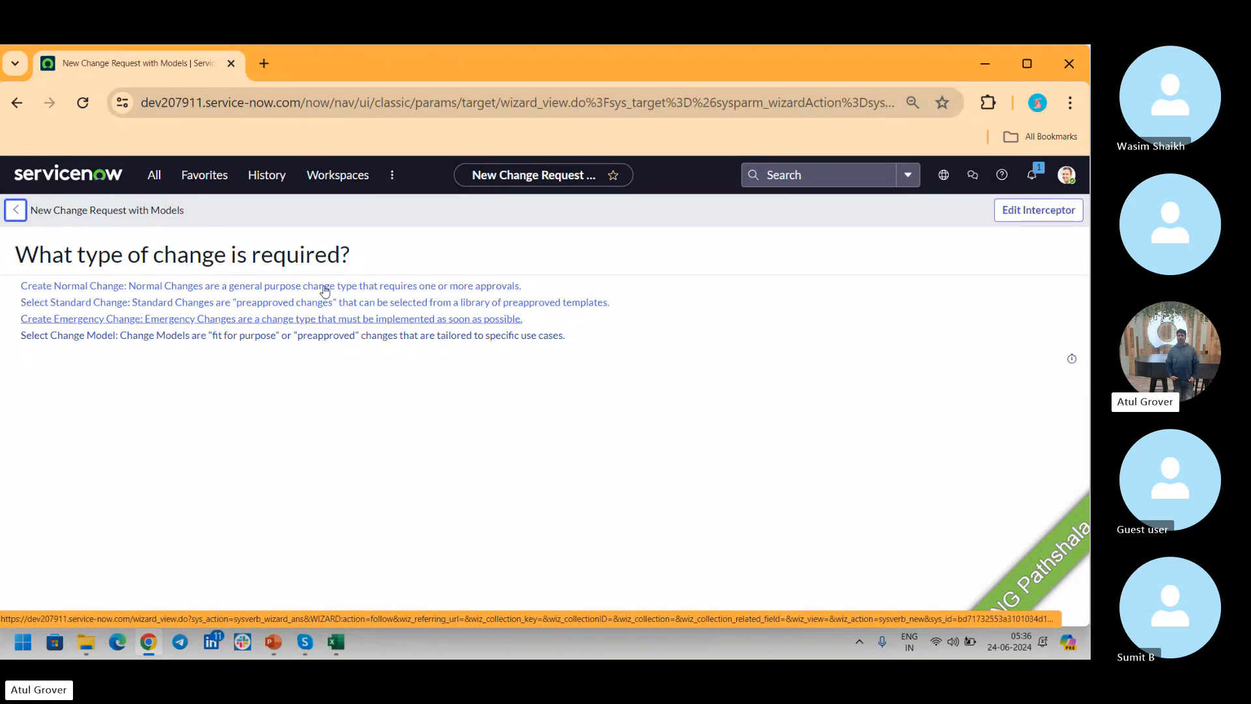
Open the System Properties list by entering sys_properties.LIST in the application navigator.
{"action": "left_click", "coordinate": [164, 175]}
{"action": "type", "text": "s"}
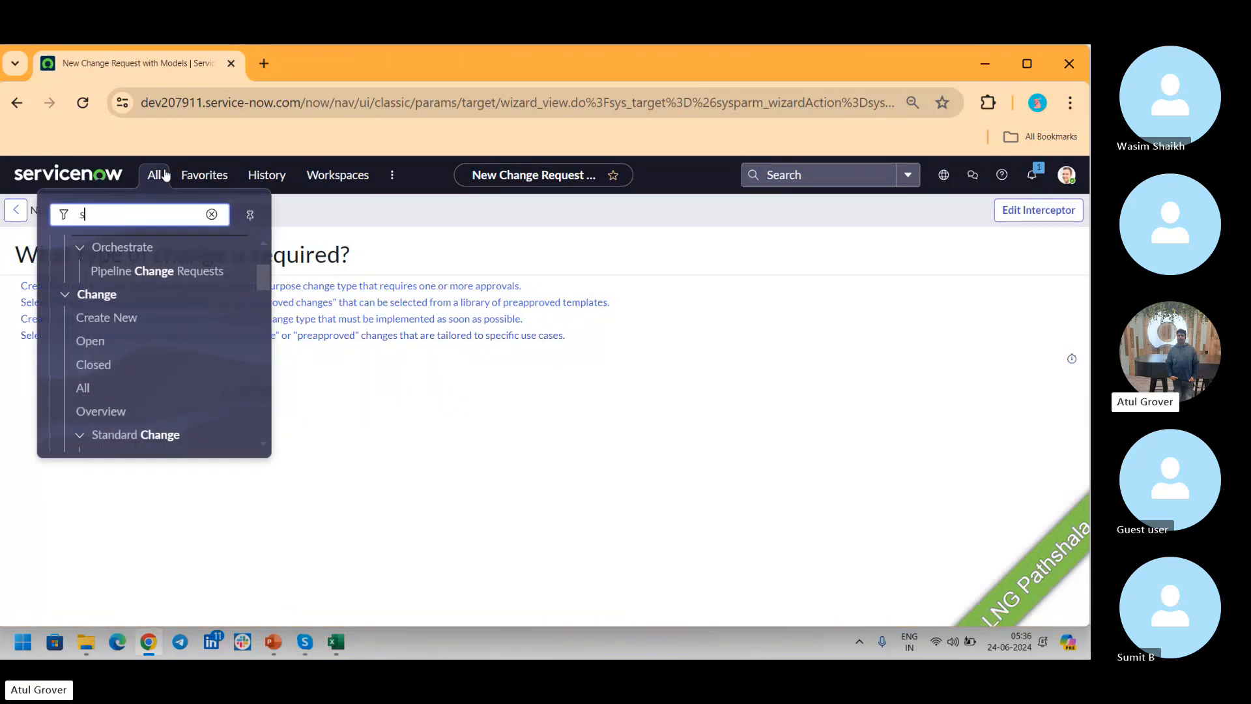
{"action": "type", "text": "ys_p"}
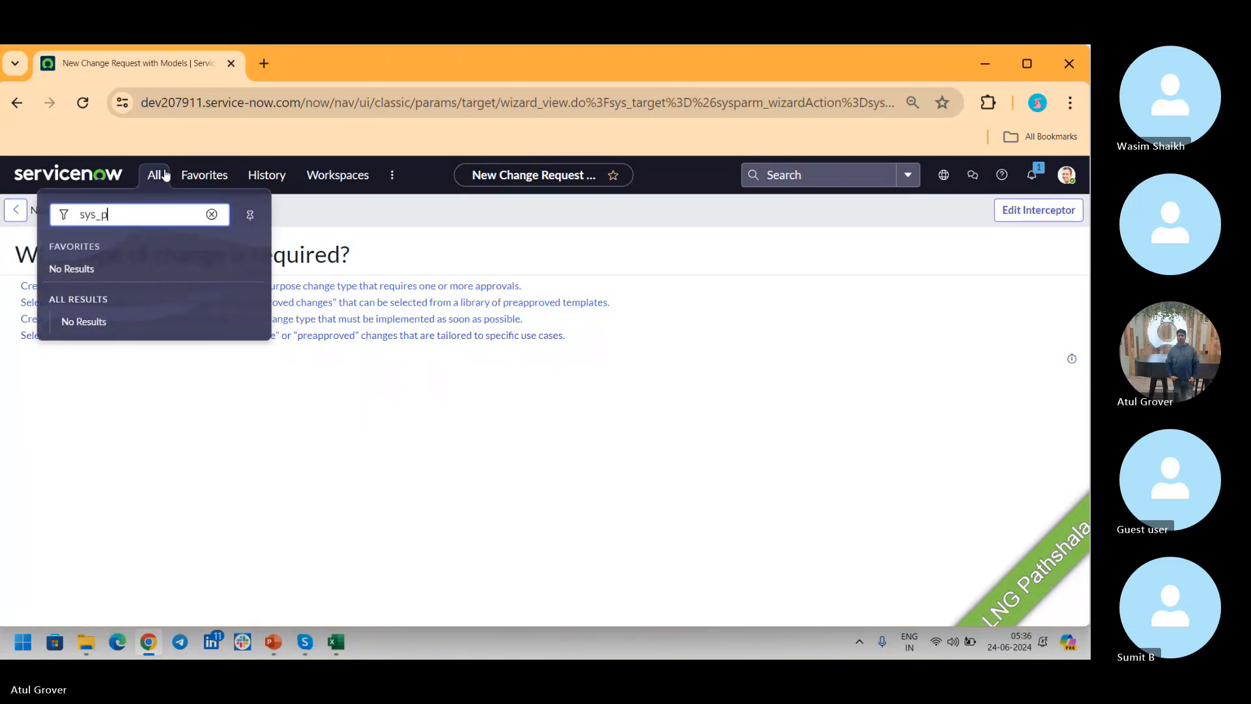
{"action": "type", "text": "roperties.LIST"}
{"action": "key", "text": "Return"}
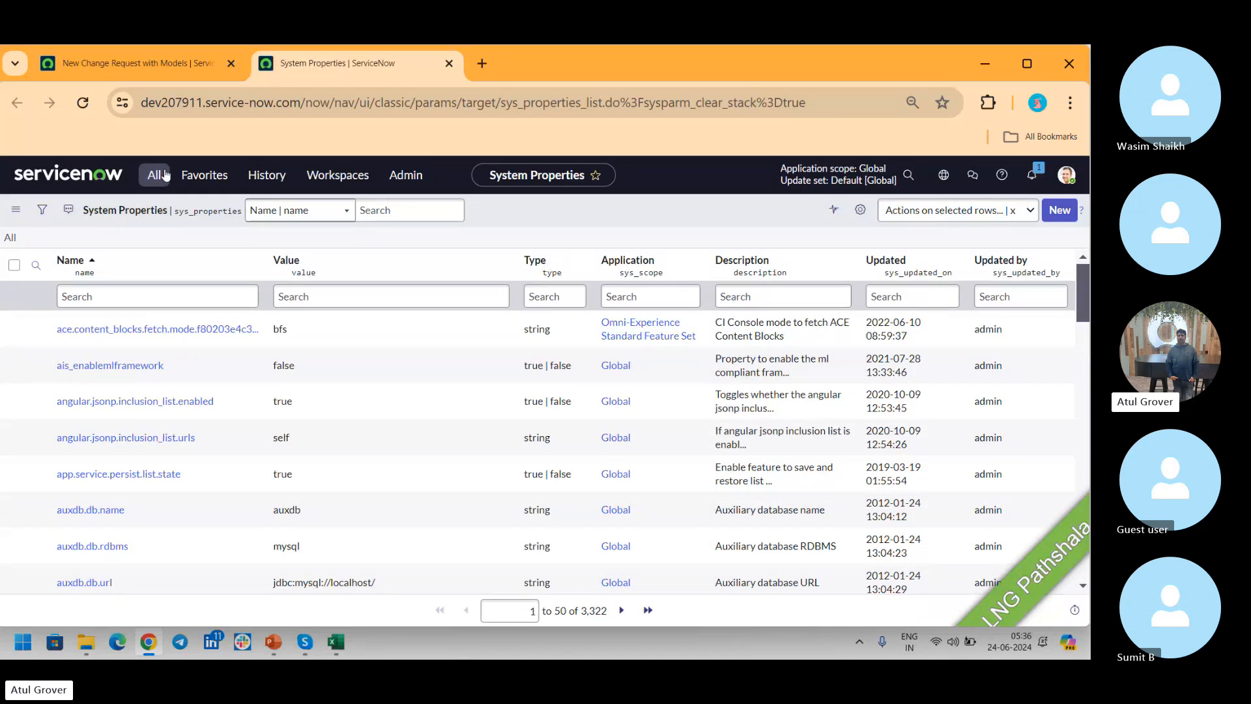
Filter the system properties by names containing "compa".
{"action": "left_click", "coordinate": [129, 297]}
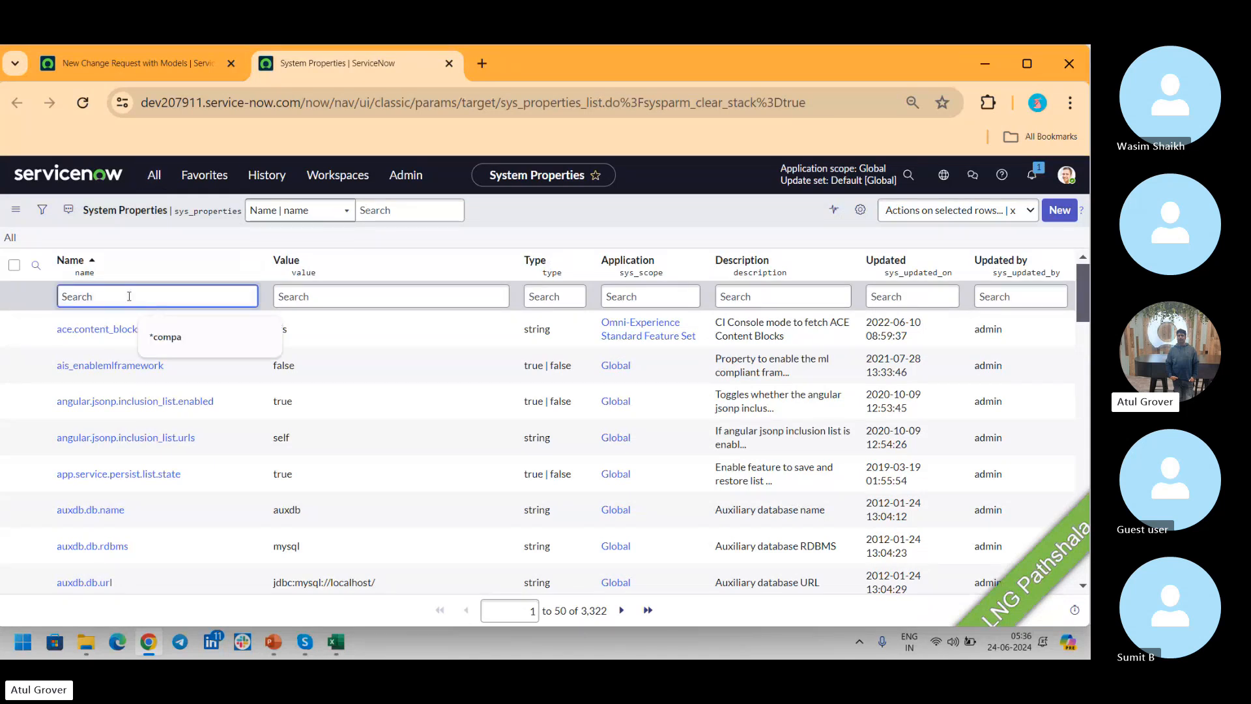
{"action": "left_click", "coordinate": [183, 344]}
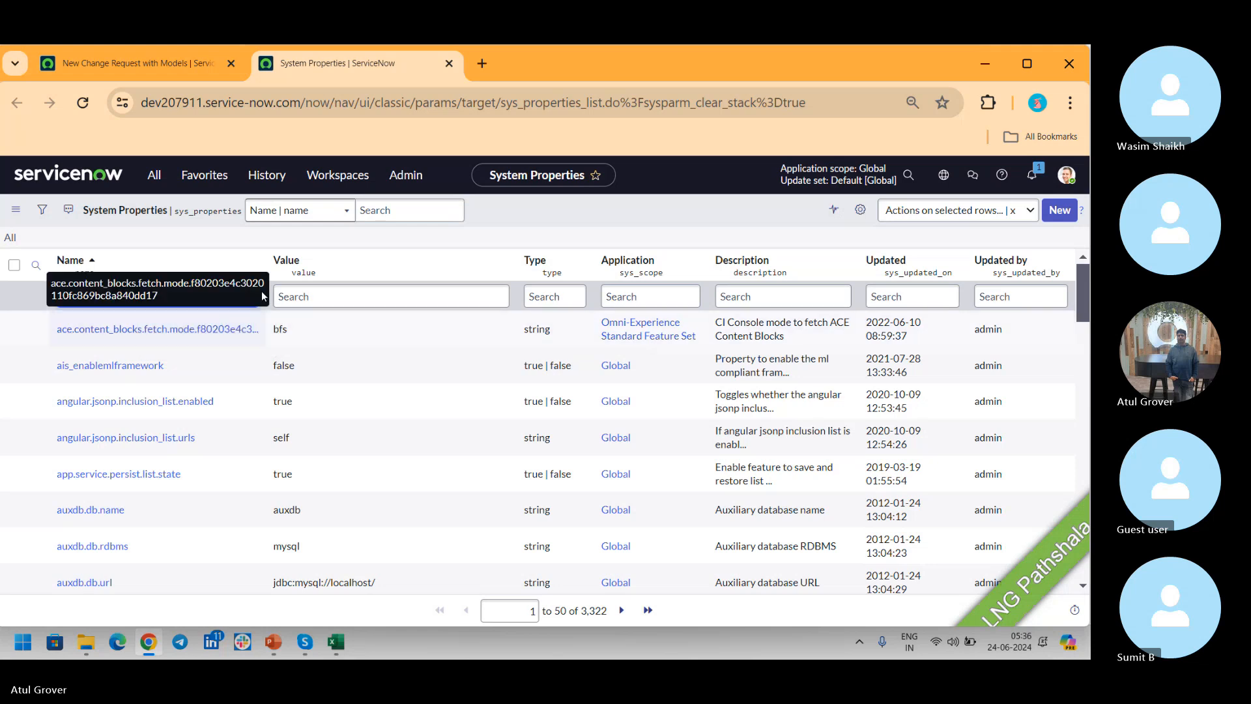
{"action": "key", "text": "Return"}
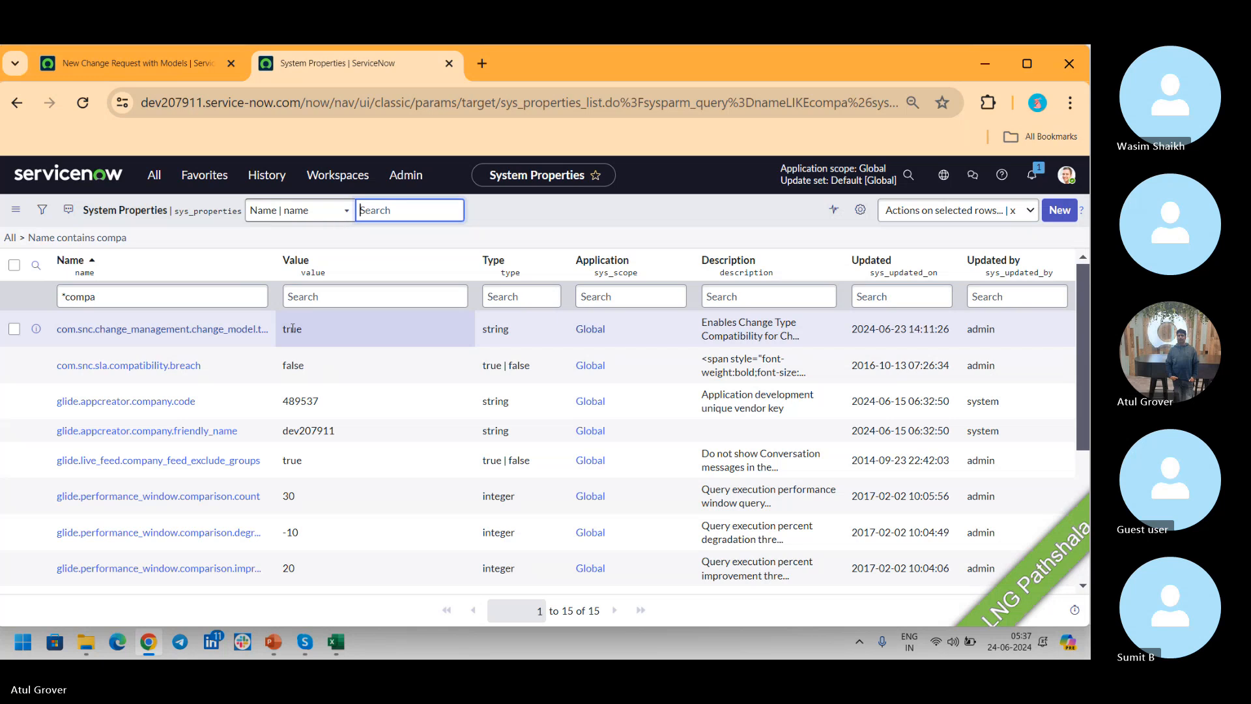
Replace the property name filter with *change_model.hide and run the search.
{"action": "left_click", "coordinate": [163, 301]}
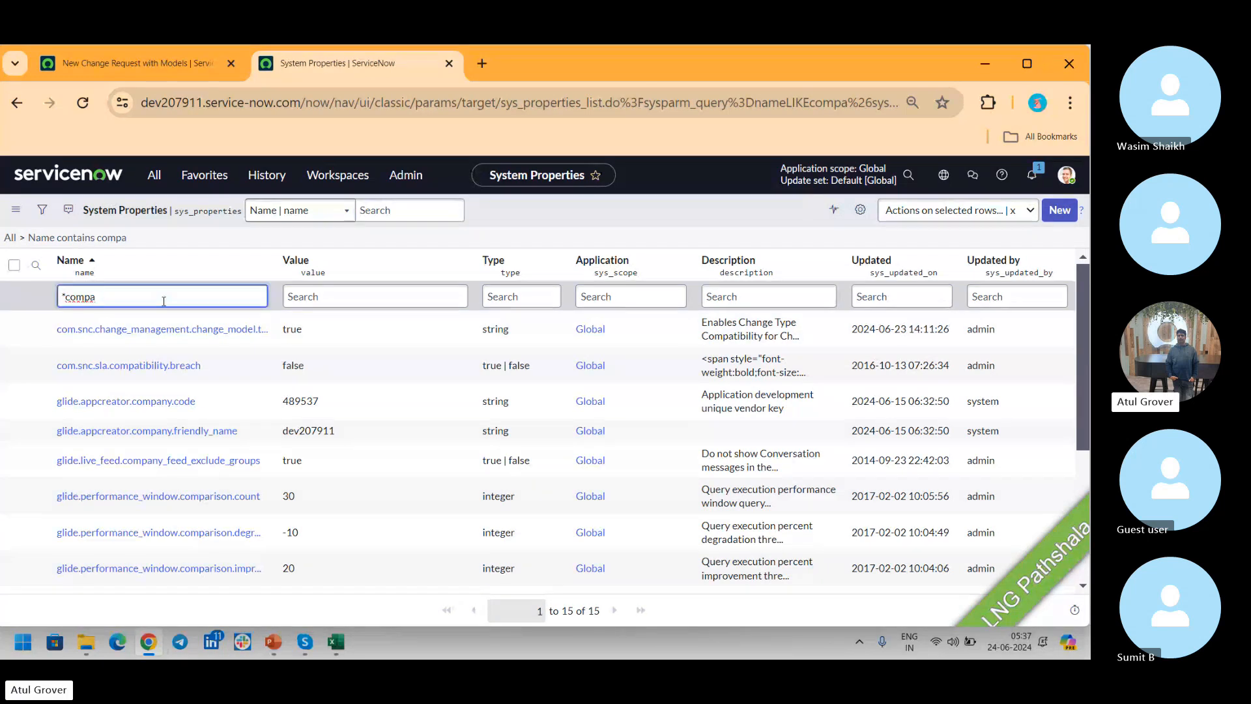
{"action": "key", "text": "BackSpace"}
{"action": "key", "text": "BackSpace"}
{"action": "key", "text": "BackSpace"}
{"action": "key", "text": "BackSpace"}
{"action": "key", "text": "BackSpace"}
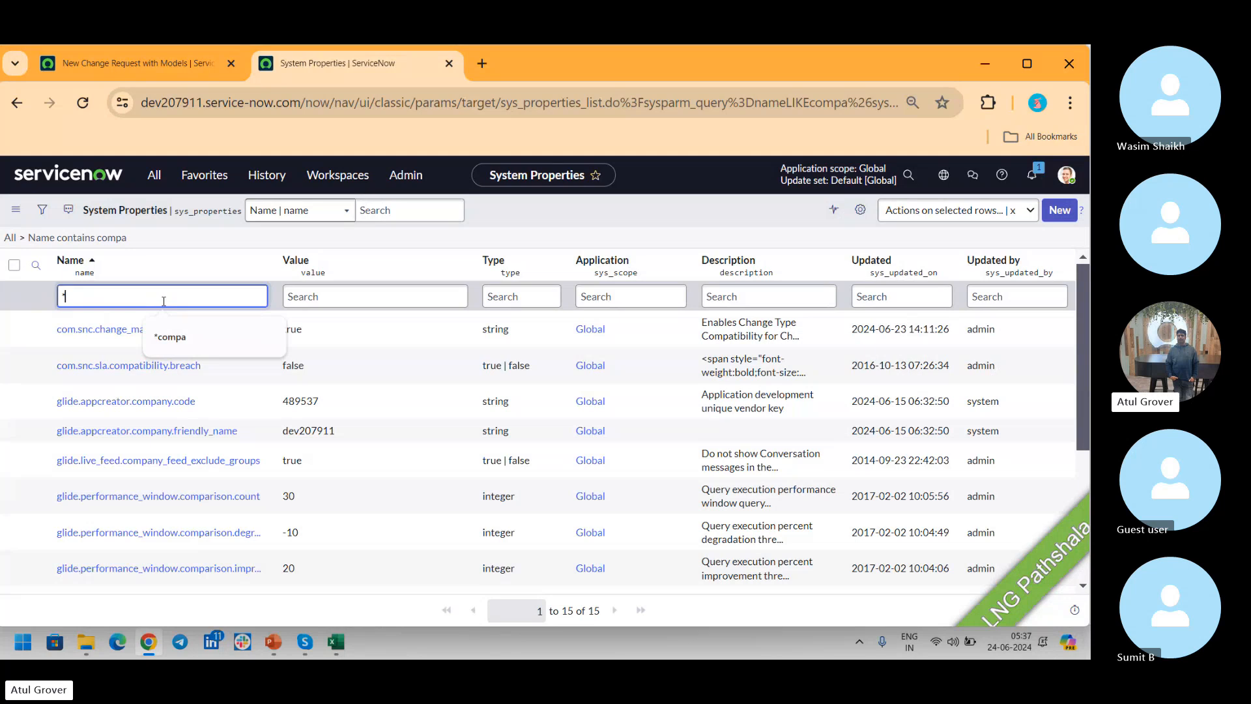
{"action": "type", "text": "chang"}
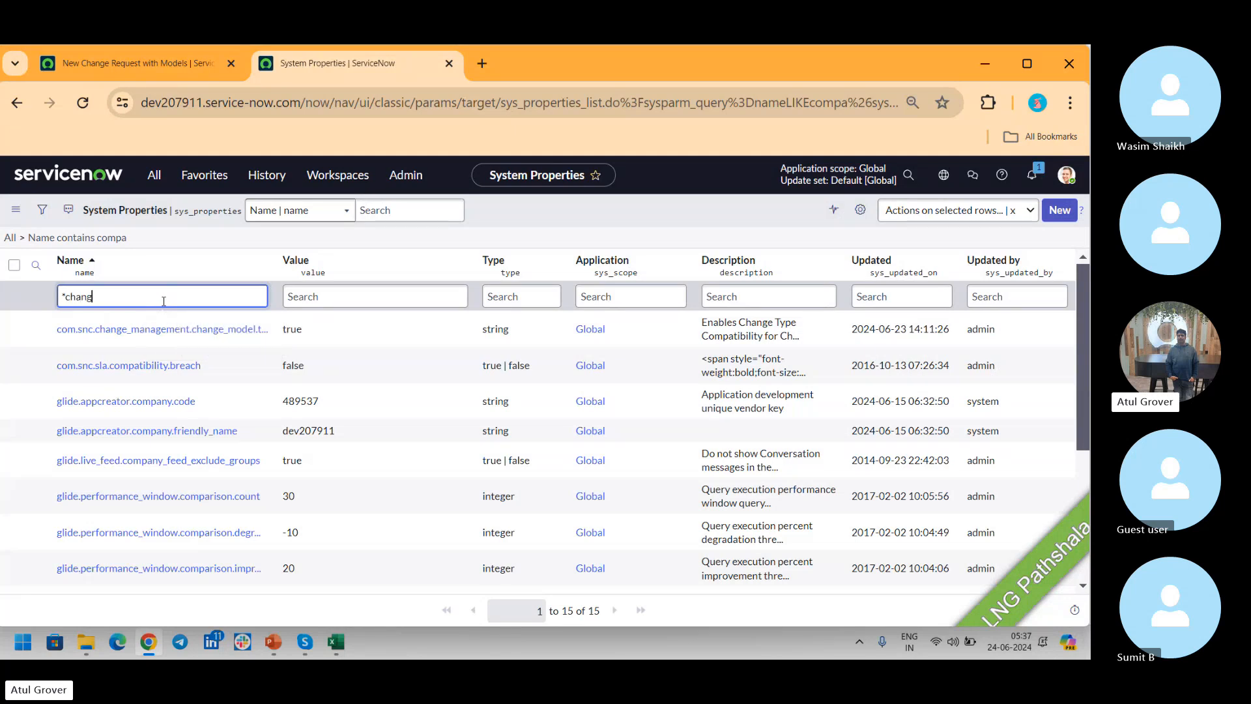
{"action": "type", "text": "e_model.hide"}
{"action": "key", "text": "Return"}
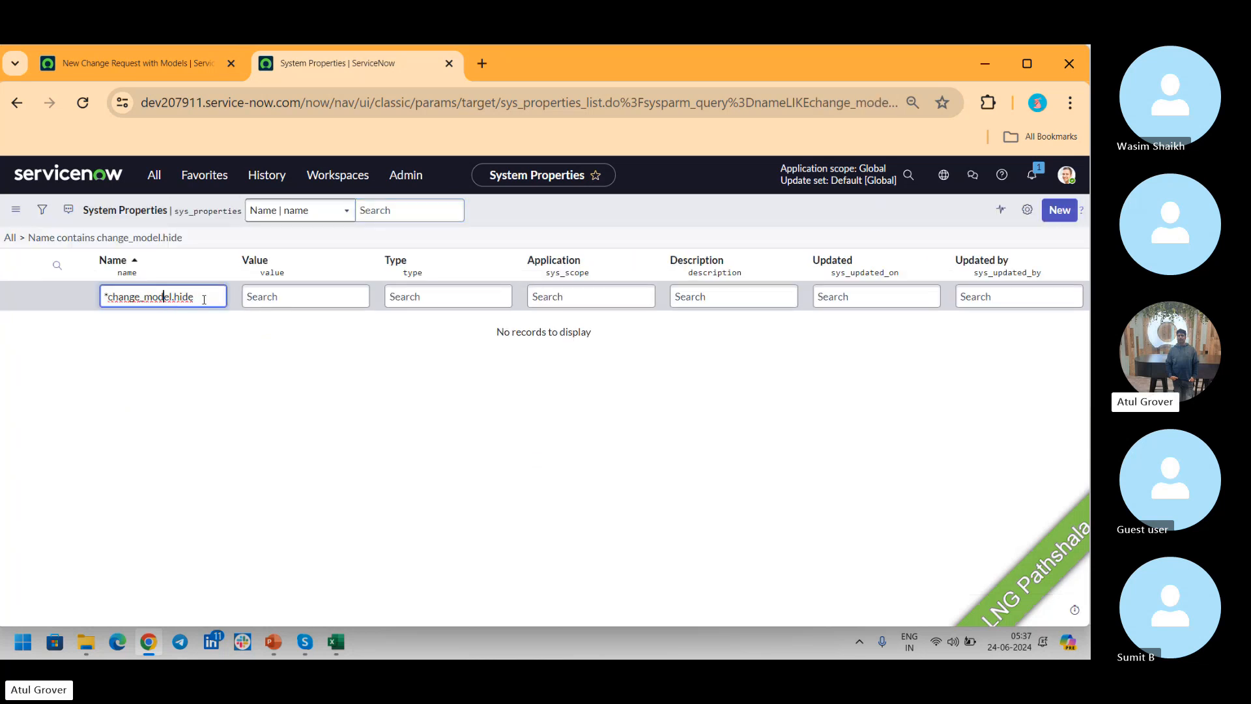
Filter the system properties by names containing "hide" and look through the matching list.
{"action": "key", "text": "BackSpace"}
{"action": "key", "text": "BackSpace"}
{"action": "key", "text": "BackSpace"}
{"action": "key", "text": "BackSpace"}
{"action": "key", "text": "BackSpace"}
{"action": "key", "text": "BackSpace"}
{"action": "key", "text": "BackSpace"}
{"action": "key", "text": "BackSpace"}
{"action": "key", "text": "BackSpace"}
{"action": "key", "text": "BackSpace"}
{"action": "key", "text": "BackSpace"}
{"action": "key", "text": "BackSpace"}
{"action": "key", "text": "BackSpace"}
{"action": "key", "text": "BackSpace"}
{"action": "key", "text": "BackSpace"}
{"action": "key", "text": "BackSpace"}
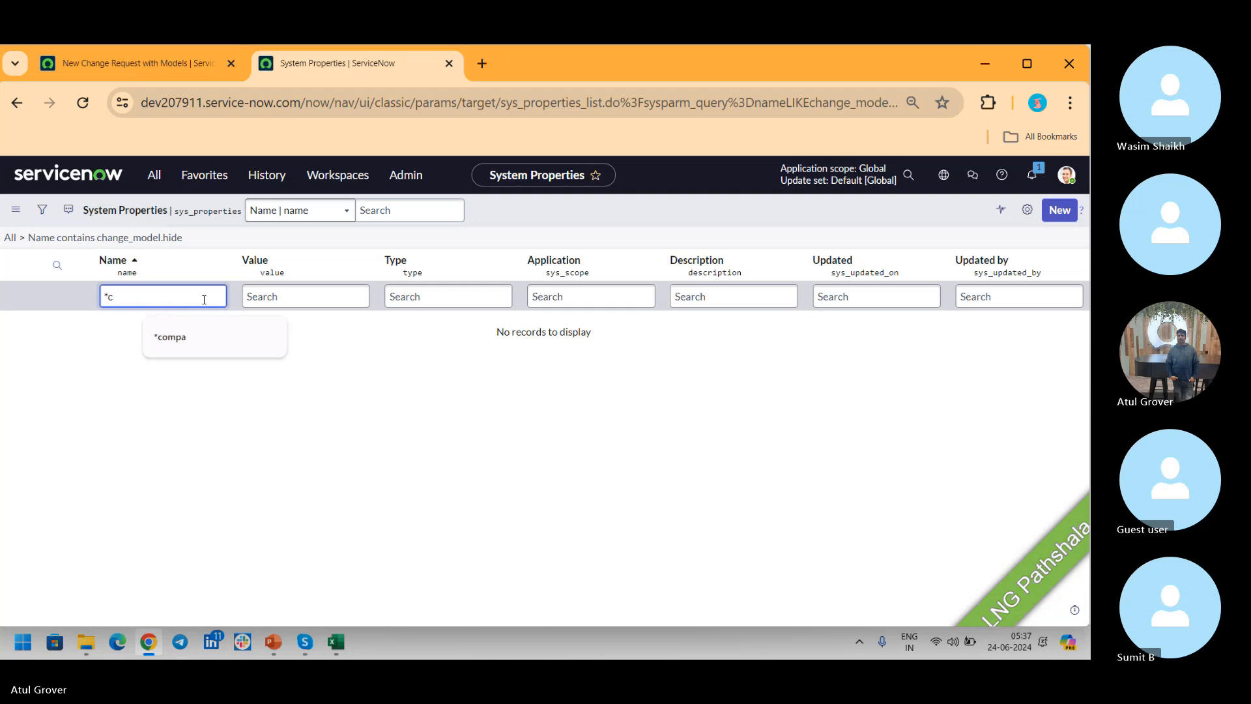
{"action": "type", "text": "hide"}
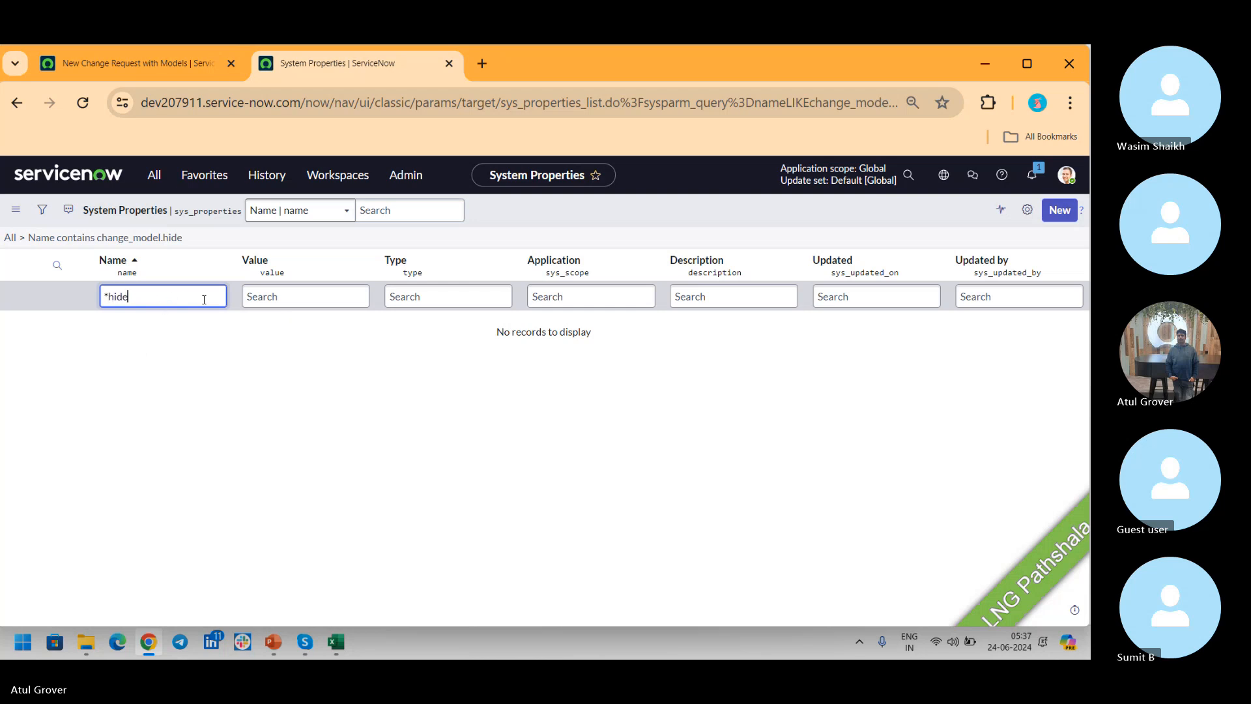
{"action": "key", "text": "Return"}
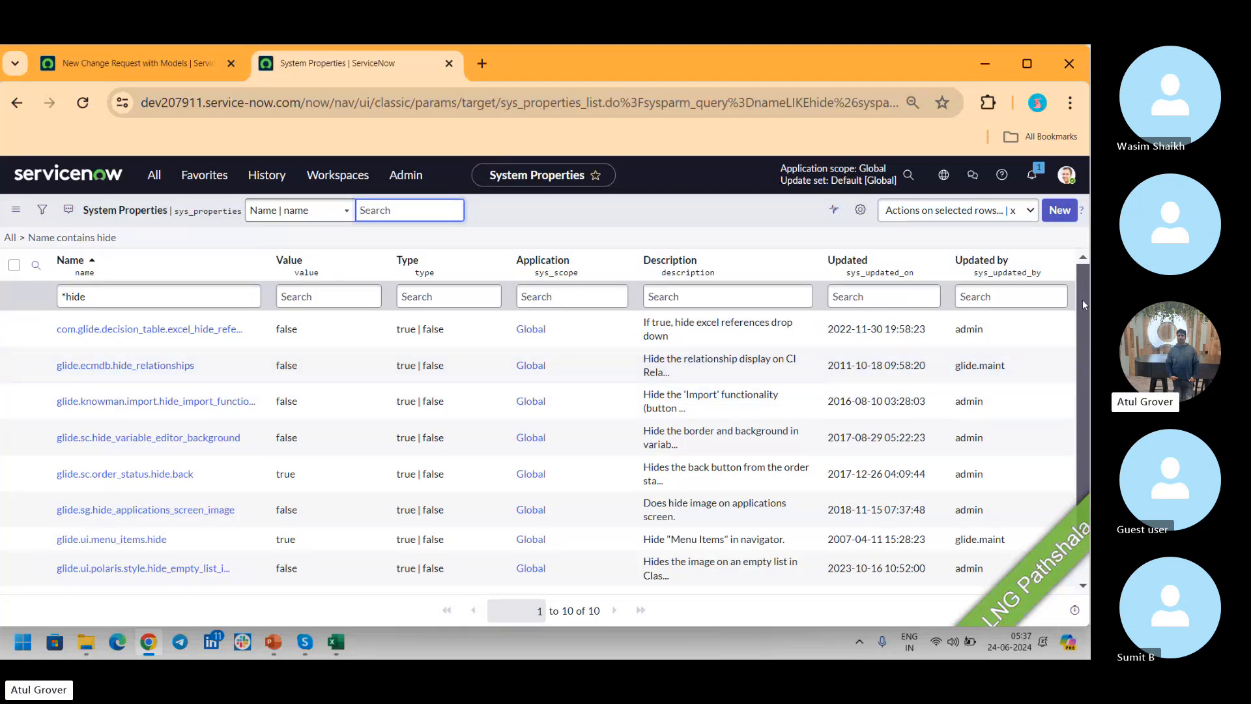
{"action": "left_click_drag", "start_coordinate": [1082, 300], "coordinate": [1082, 362]}
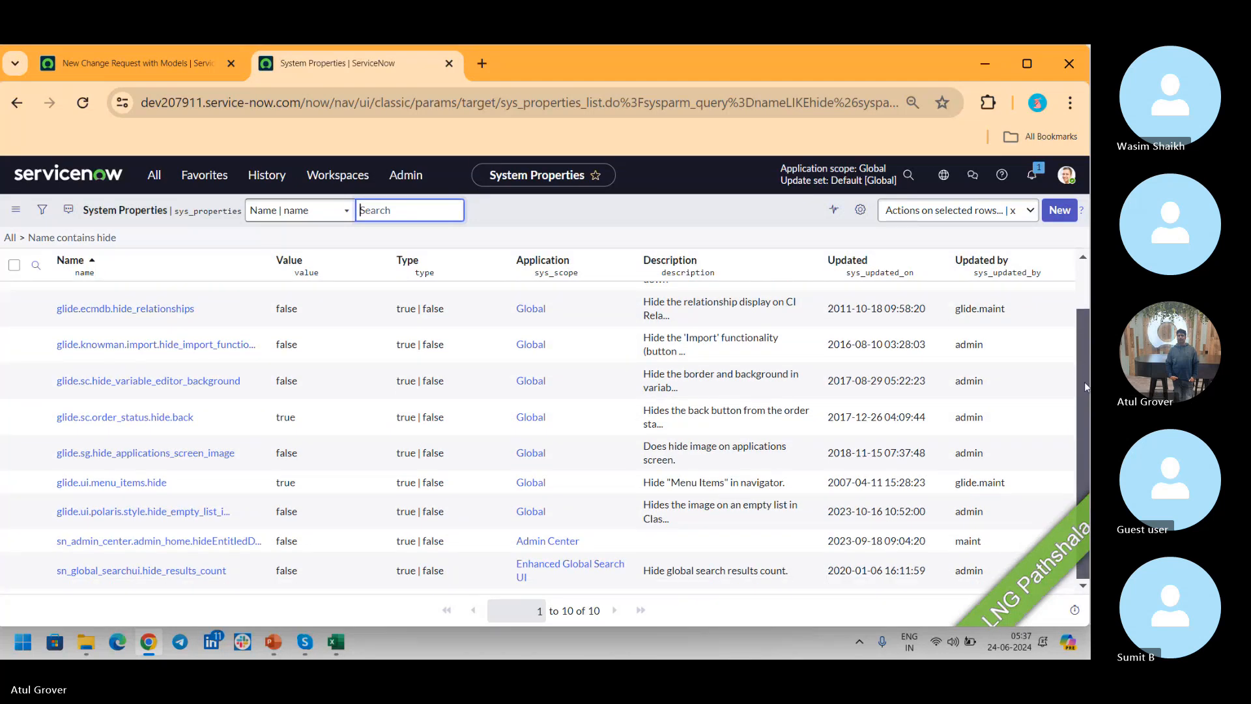
{"action": "scroll", "coordinate": [1084, 370], "scroll_direction": "up", "scroll_amount": 1}
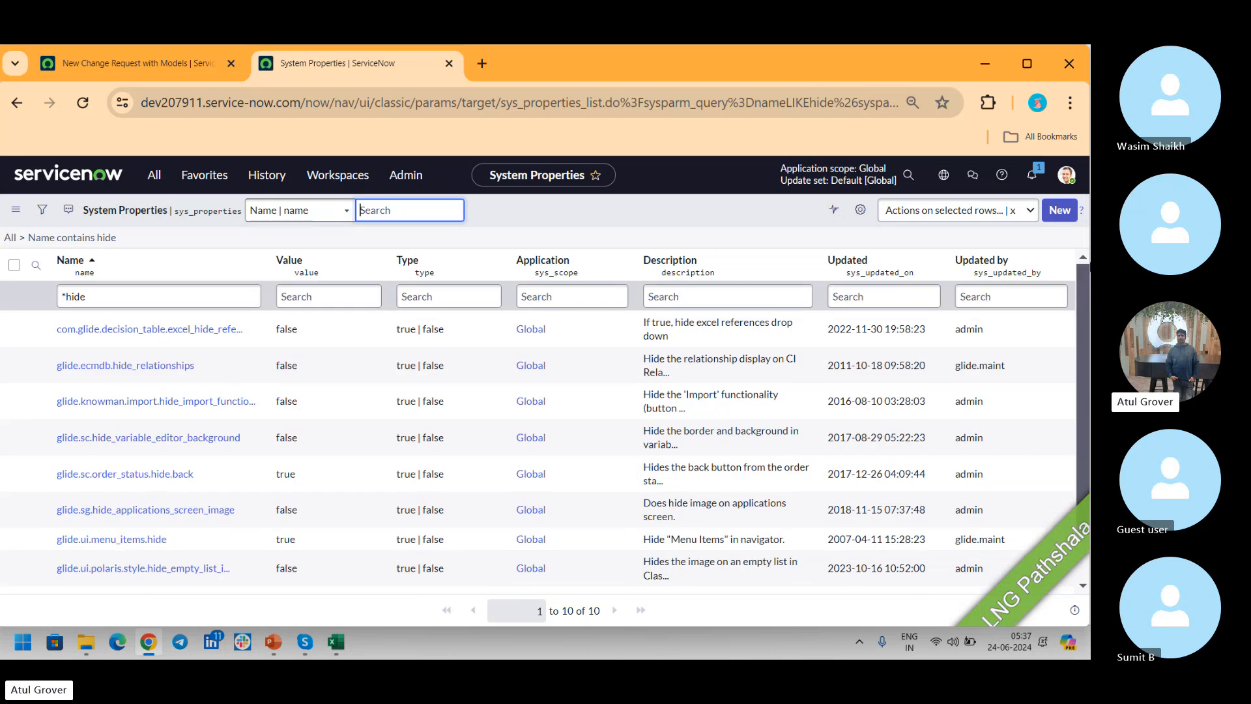
Filter the system properties by names containing "com.snc.".
{"action": "left_click", "coordinate": [96, 300]}
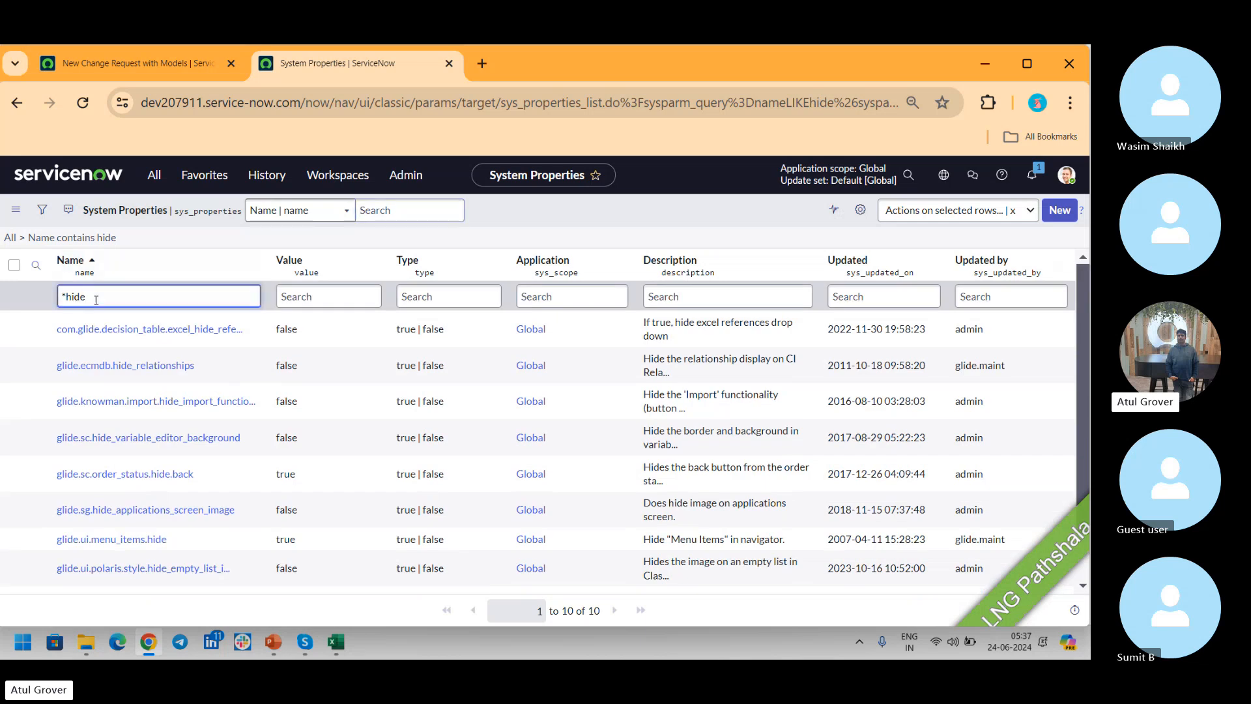
{"action": "key", "text": "BackSpace"}
{"action": "type", "text": "com"}
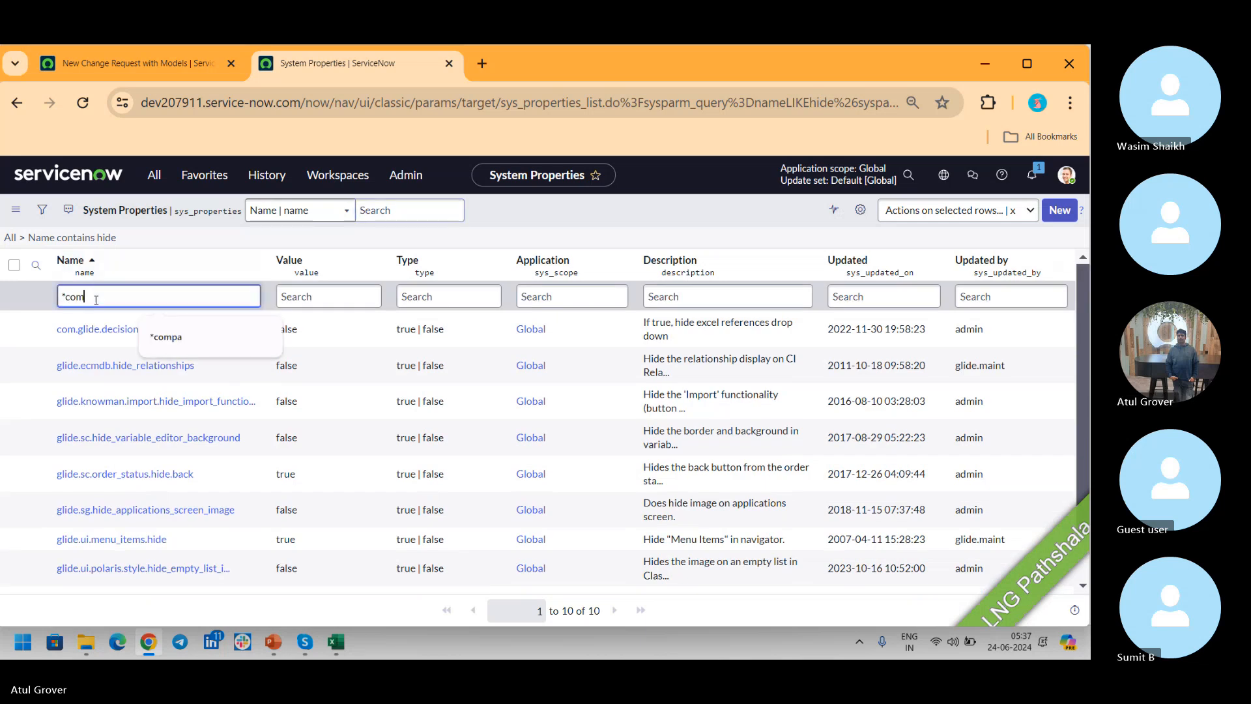
{"action": "type", "text": ".snc"}
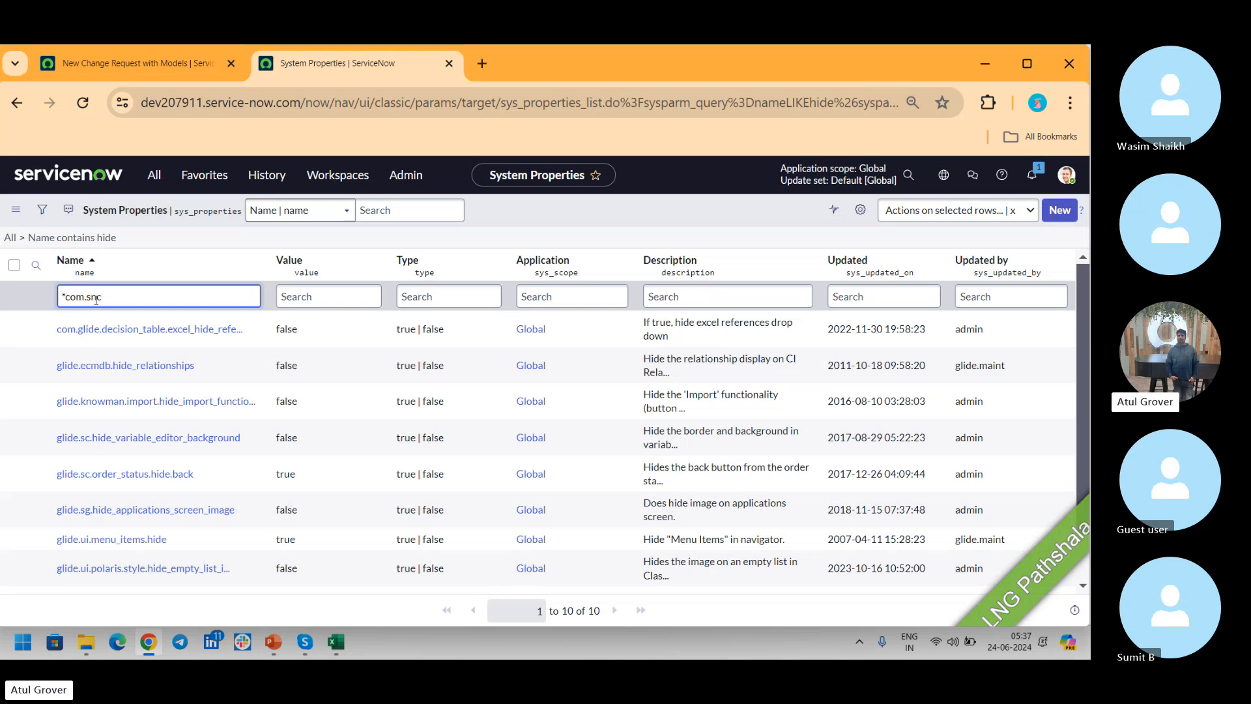
{"action": "key", "text": "Return"}
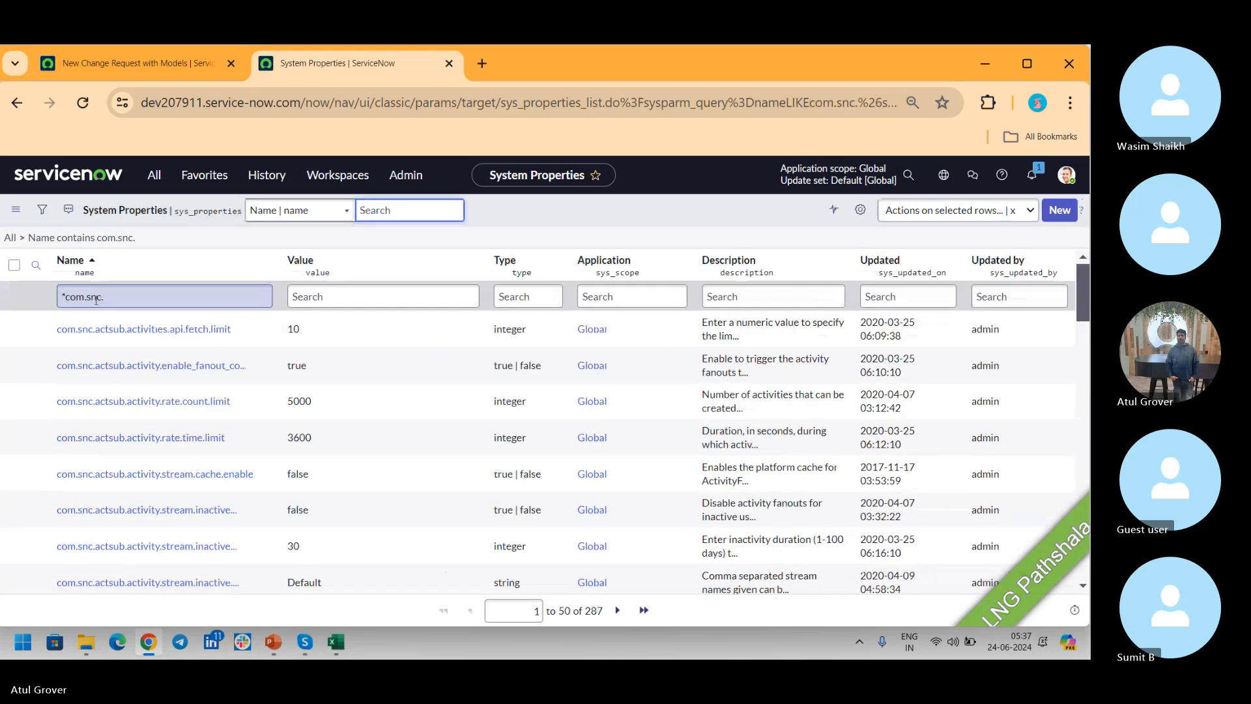
Narrow the property name filter to *com.snc.change_ and look through the change management properties.
{"action": "type", "text": ".change"}
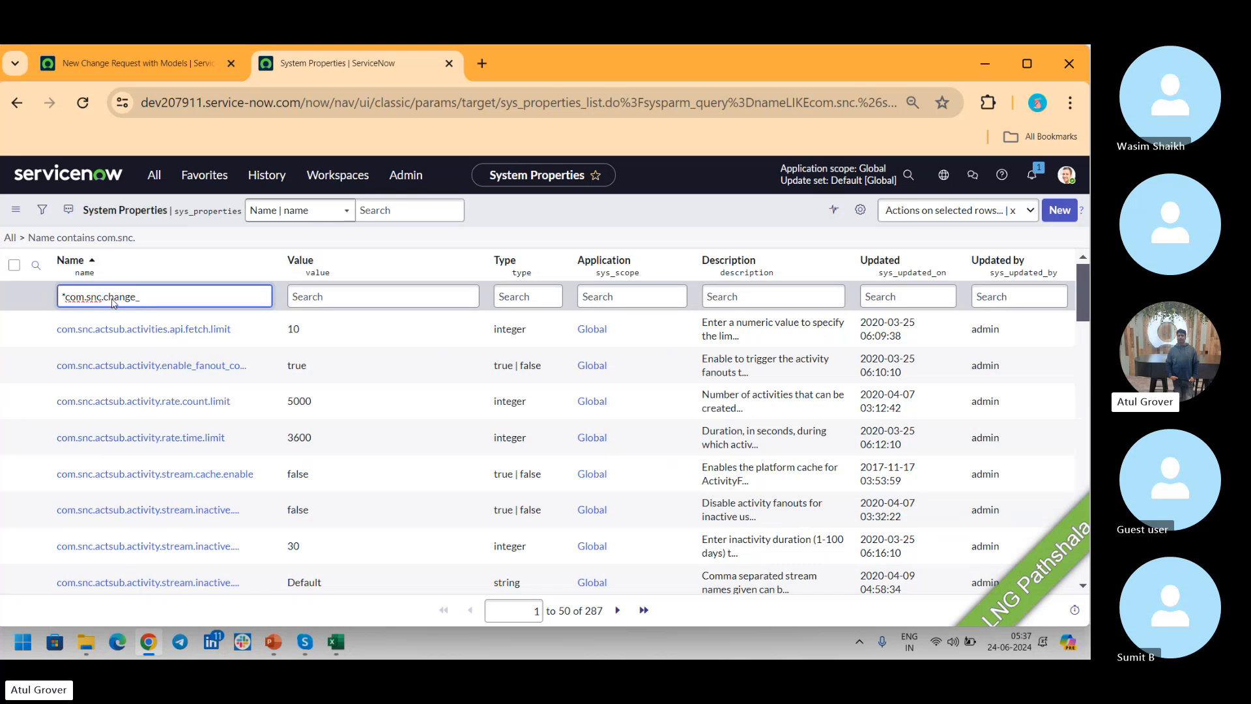
{"action": "key", "text": "Return"}
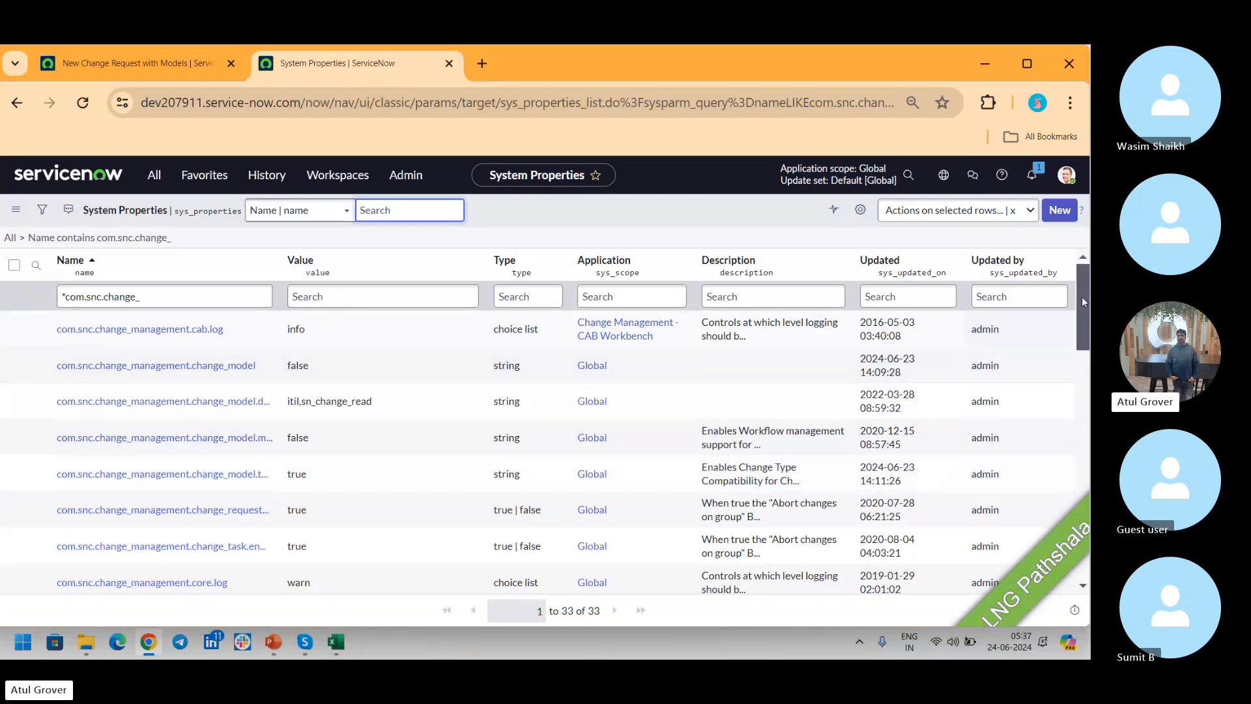
{"action": "left_click_drag", "start_coordinate": [1085, 296], "coordinate": [1081, 354]}
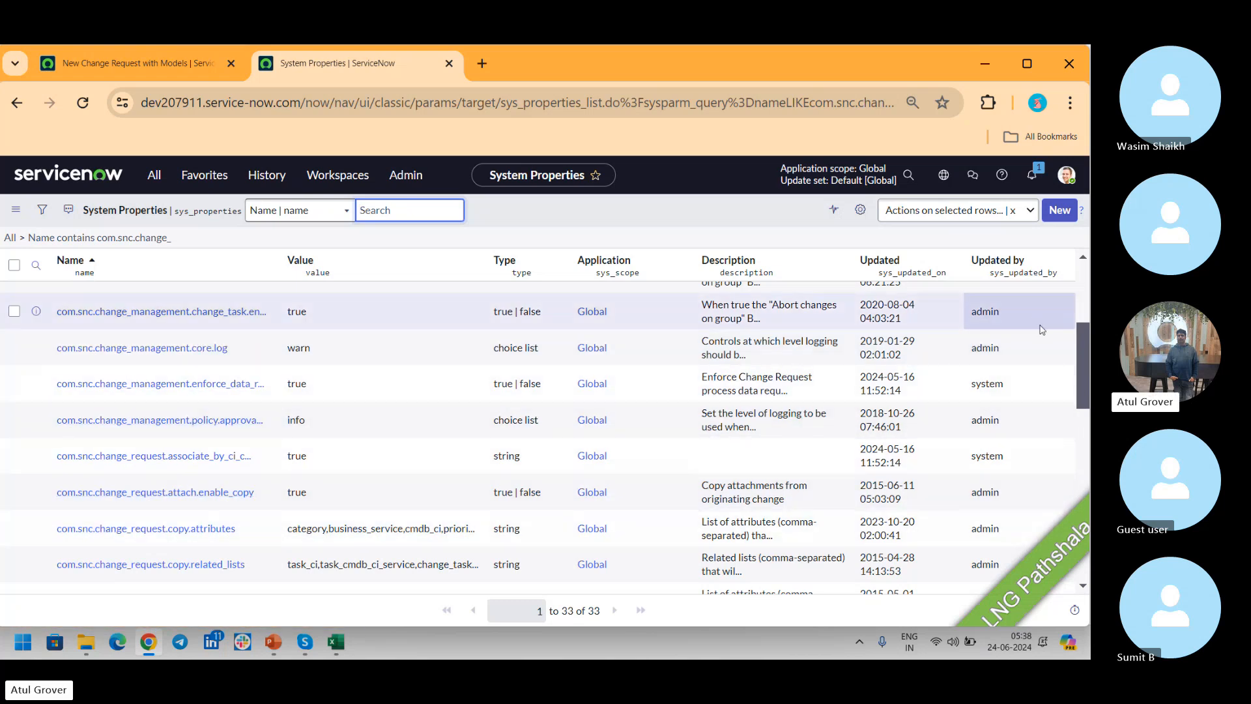
Sort the filtered system properties by their Updated date, most recent first.
{"action": "scroll", "coordinate": [1041, 330], "scroll_direction": "up", "scroll_amount": 4}
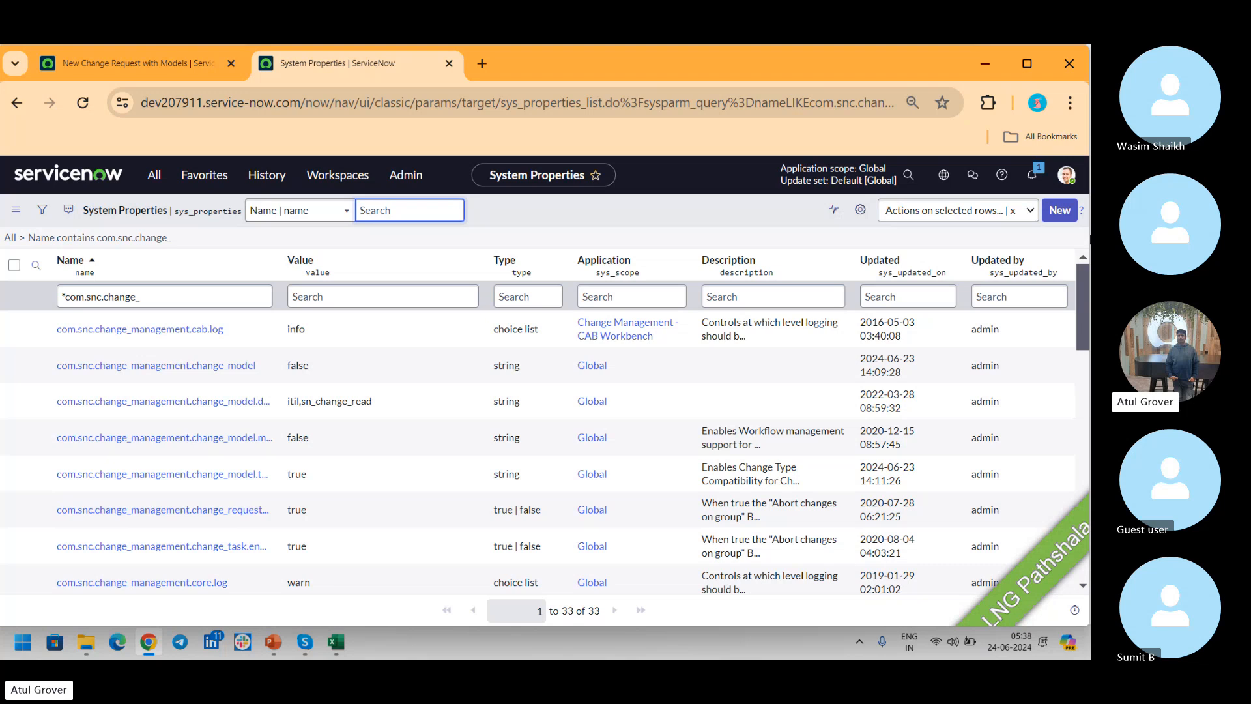
{"action": "left_click", "coordinate": [879, 264]}
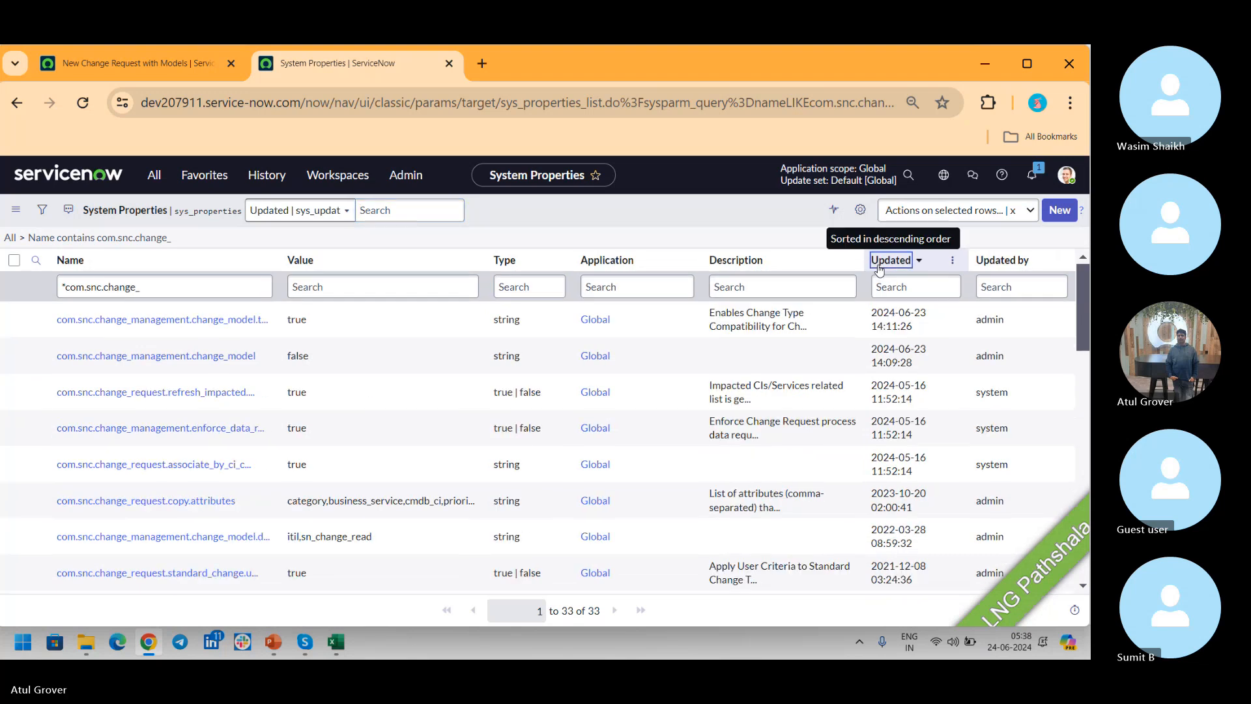
{"action": "left_click", "coordinate": [878, 265]}
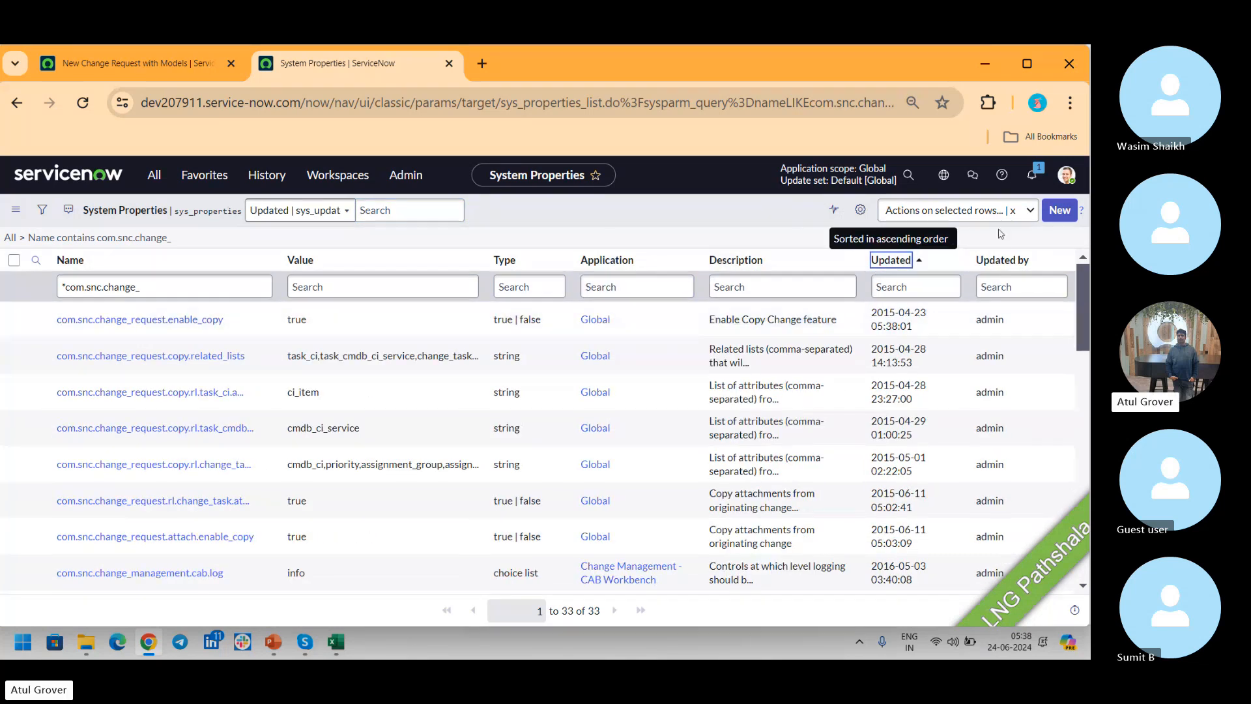
{"action": "left_click", "coordinate": [888, 261]}
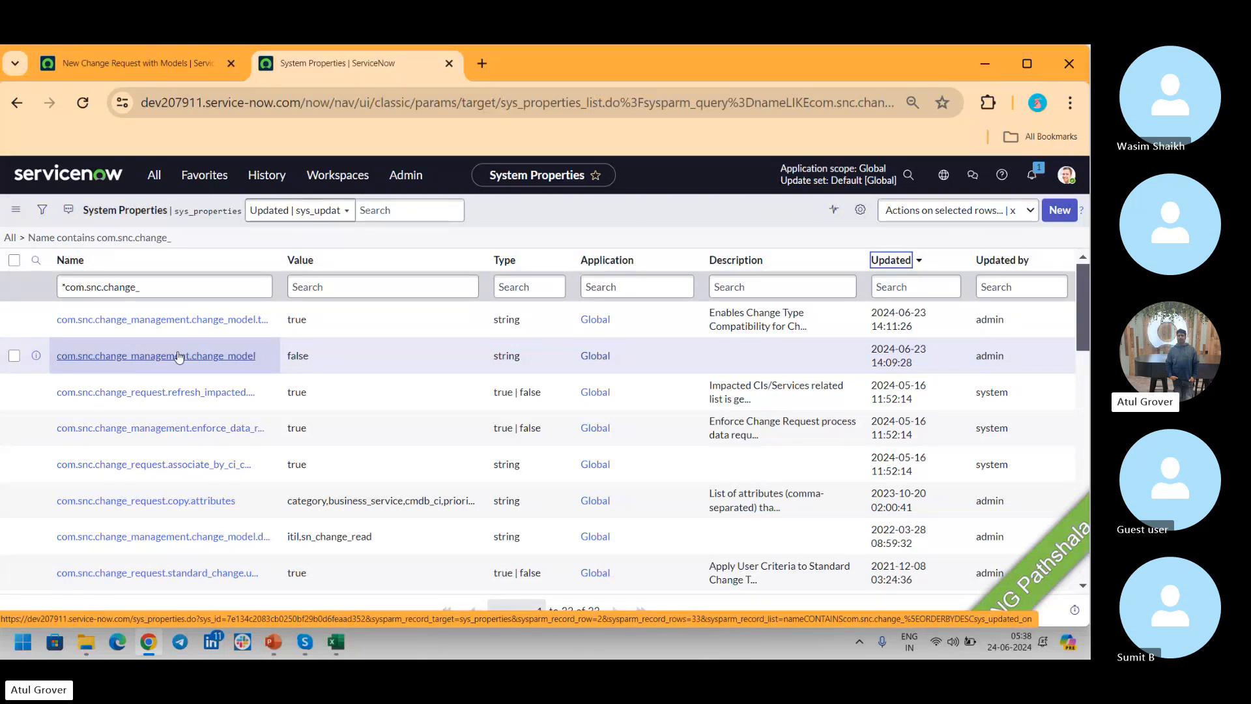
{"action": "left_click", "coordinate": [175, 288]}
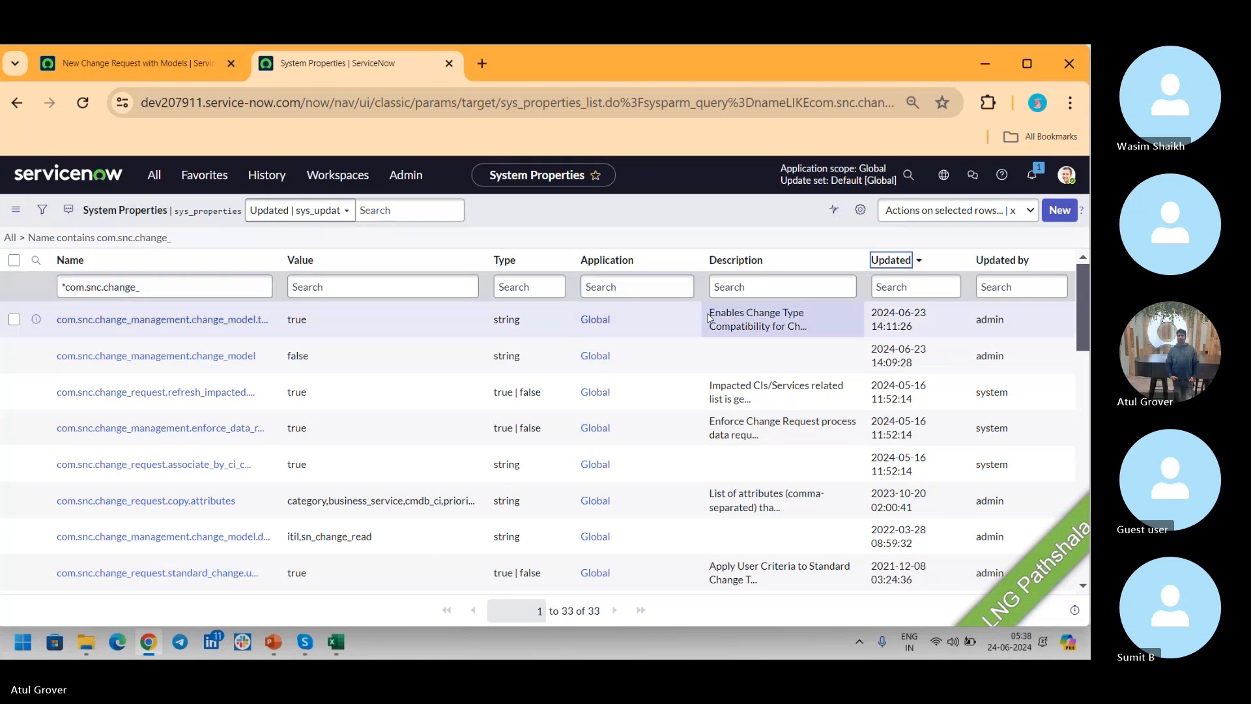
Open the com.snc.change_management.change_model property, append .hide to its name and save the record.
{"action": "mouse_move", "coordinate": [888, 352]}
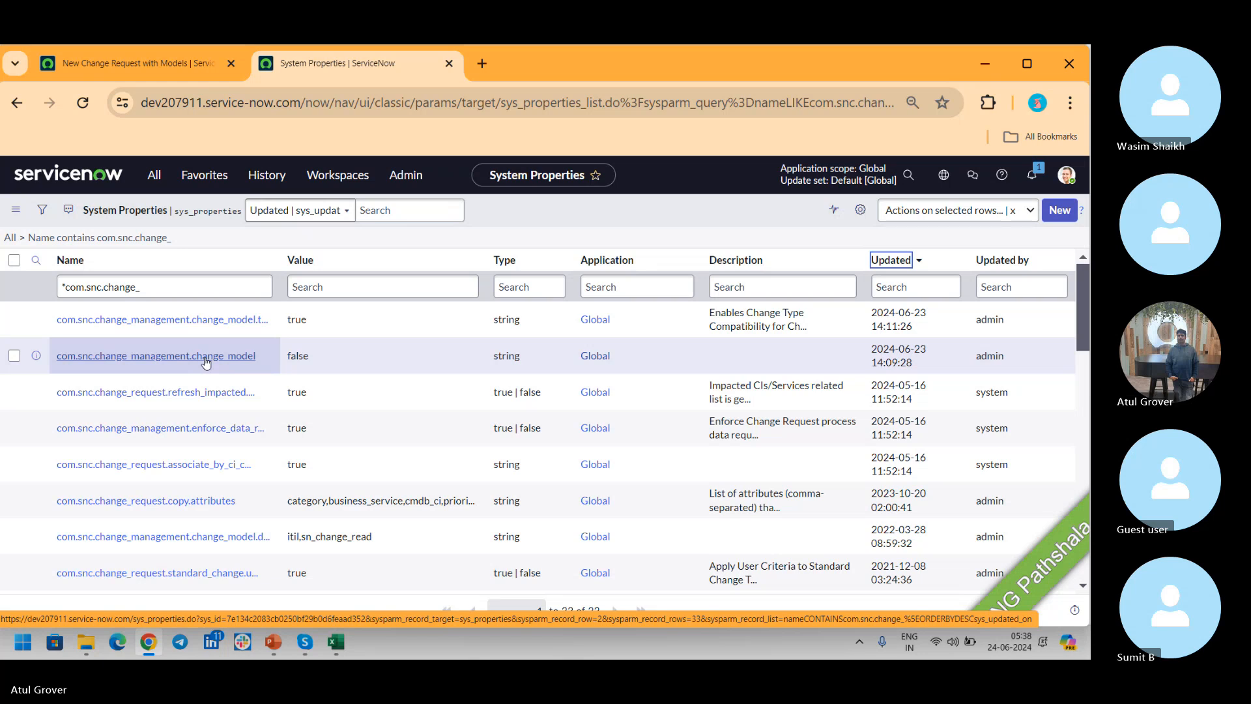
{"action": "left_click", "coordinate": [206, 357]}
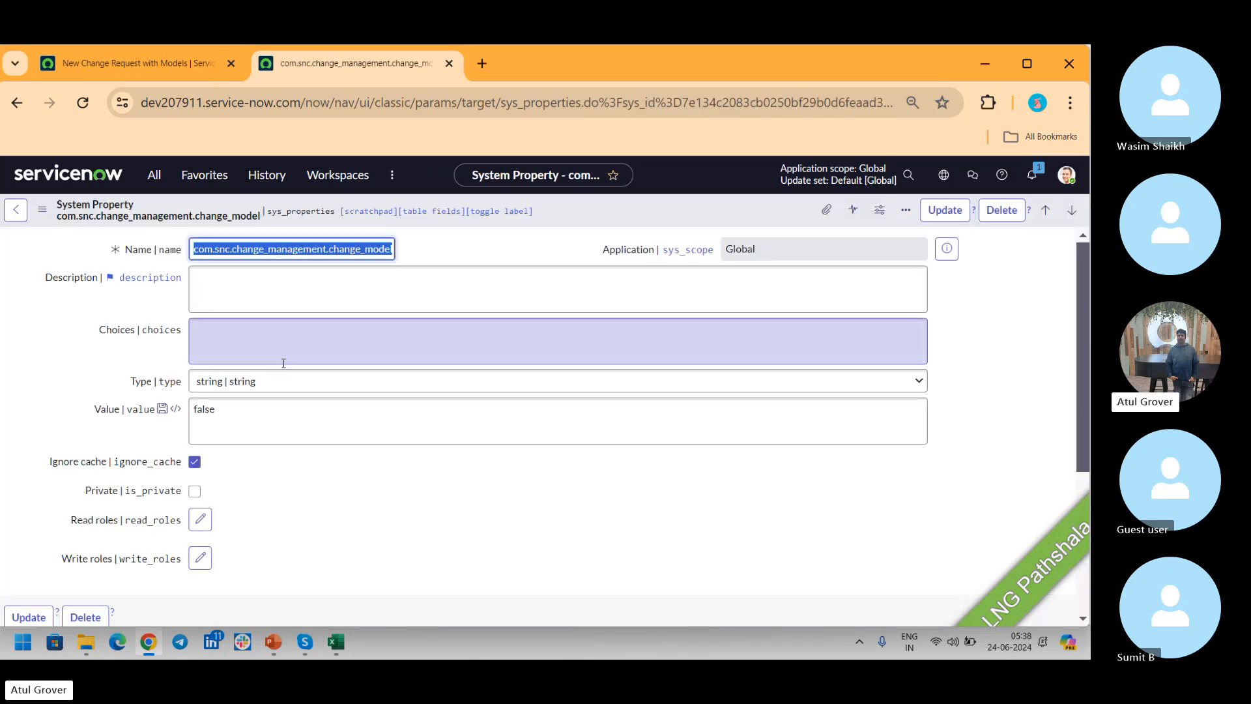
{"action": "key", "text": "Right"}
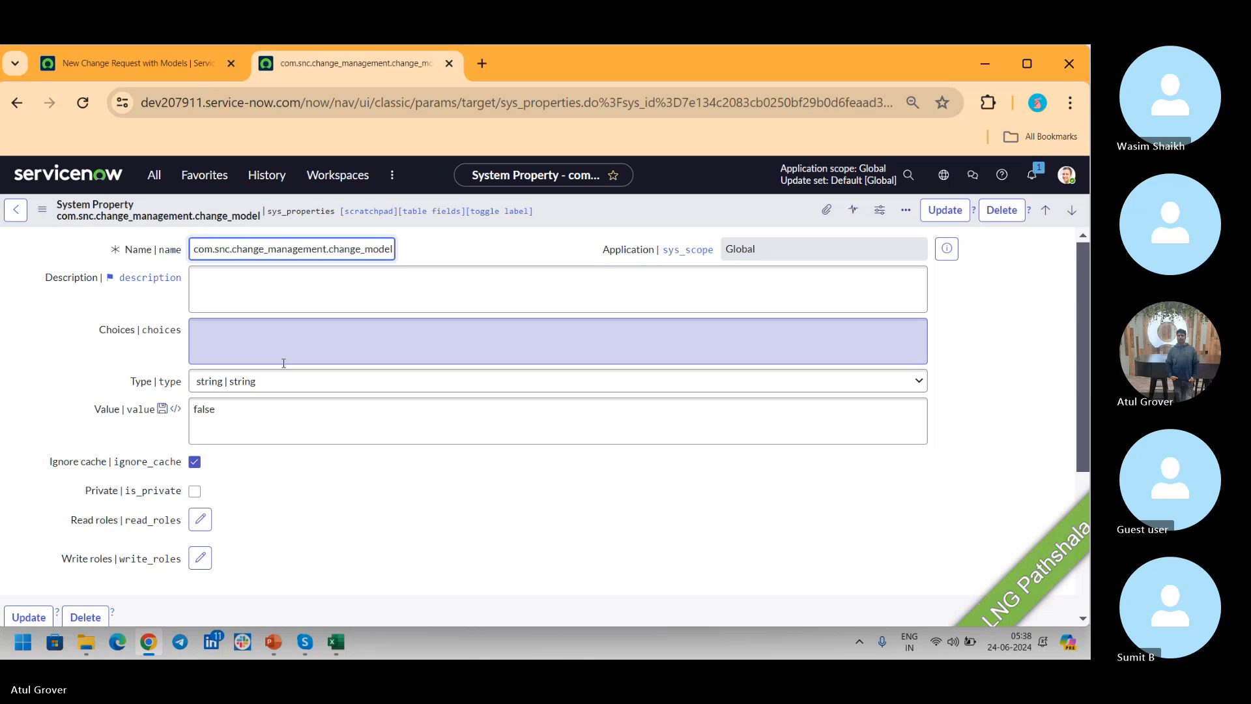
{"action": "type", "text": ".hide"}
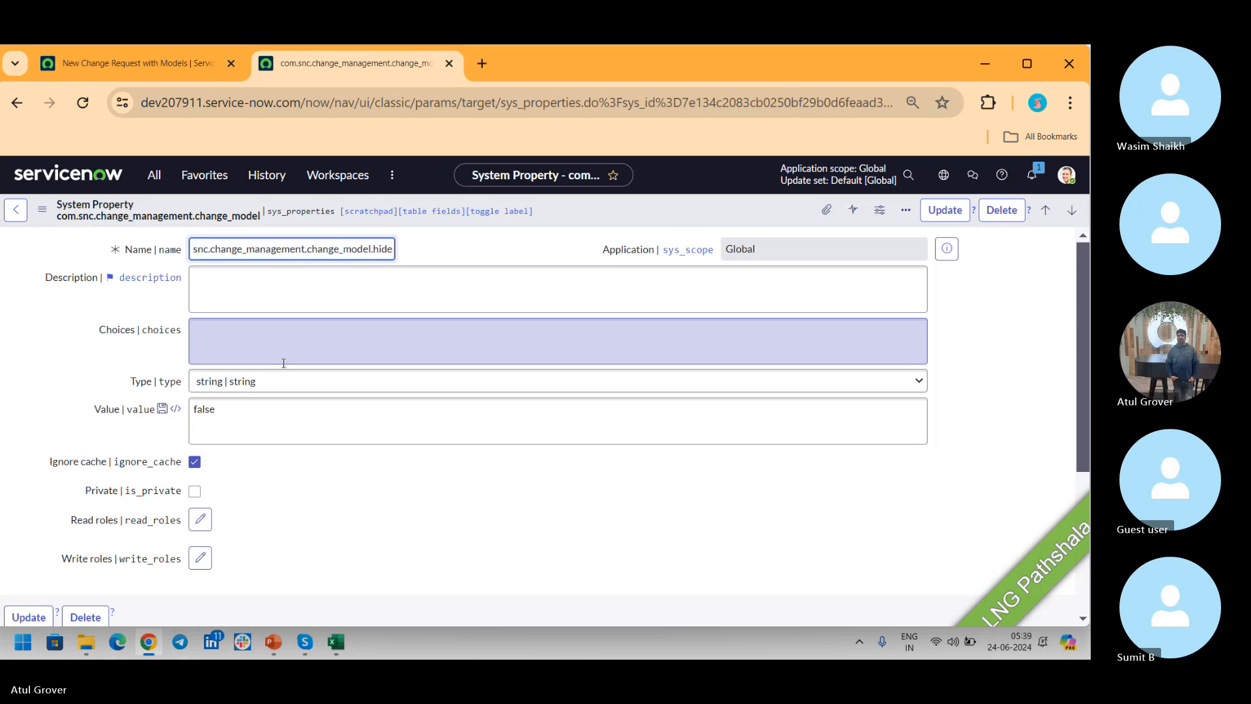
{"action": "right_click", "coordinate": [733, 205]}
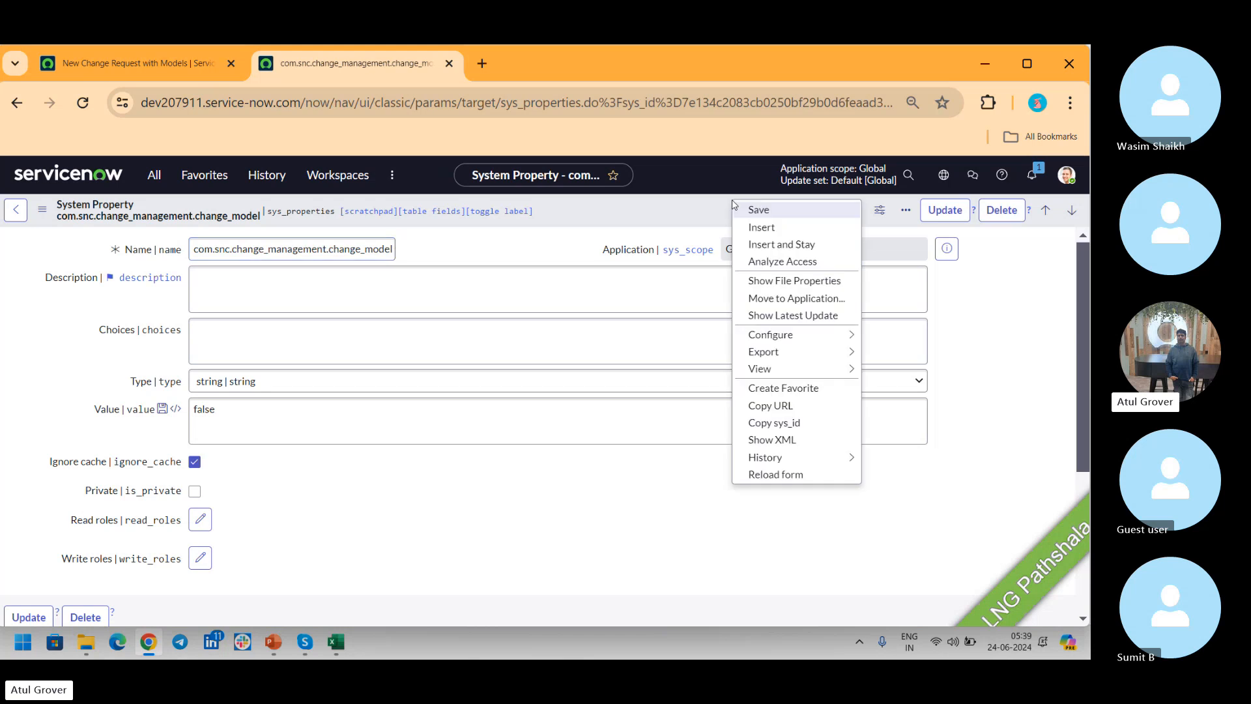
{"action": "left_click", "coordinate": [754, 216]}
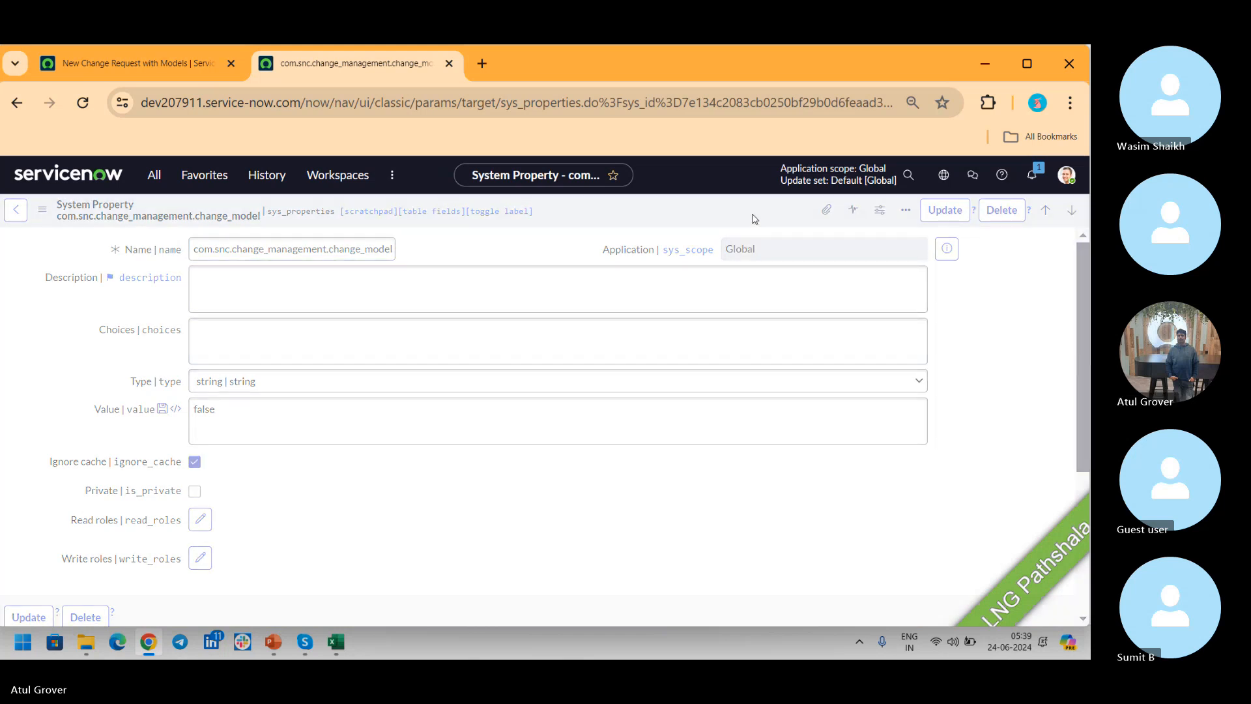
Switch to Notepad and add the line "2 pro---" below "database view" in the LNG Pathshala note.
{"action": "key", "text": "super"}
{"action": "type", "text": "notepad"}
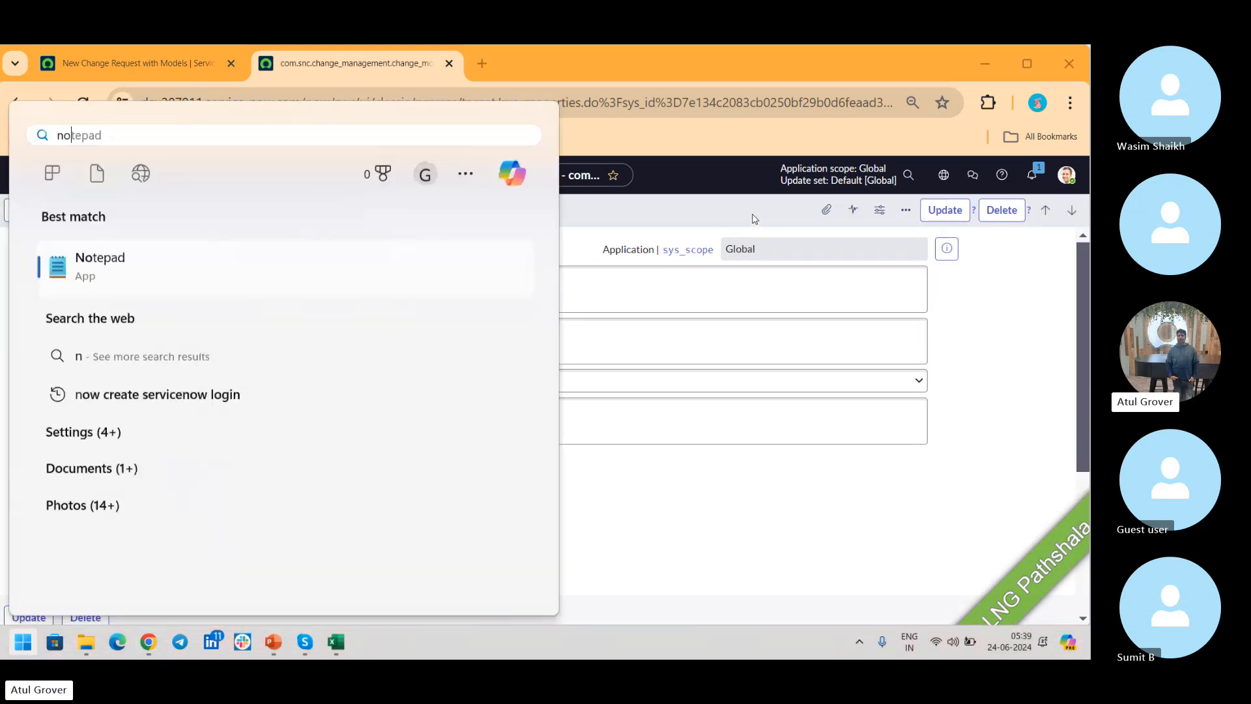
{"action": "left_click", "coordinate": [97, 271]}
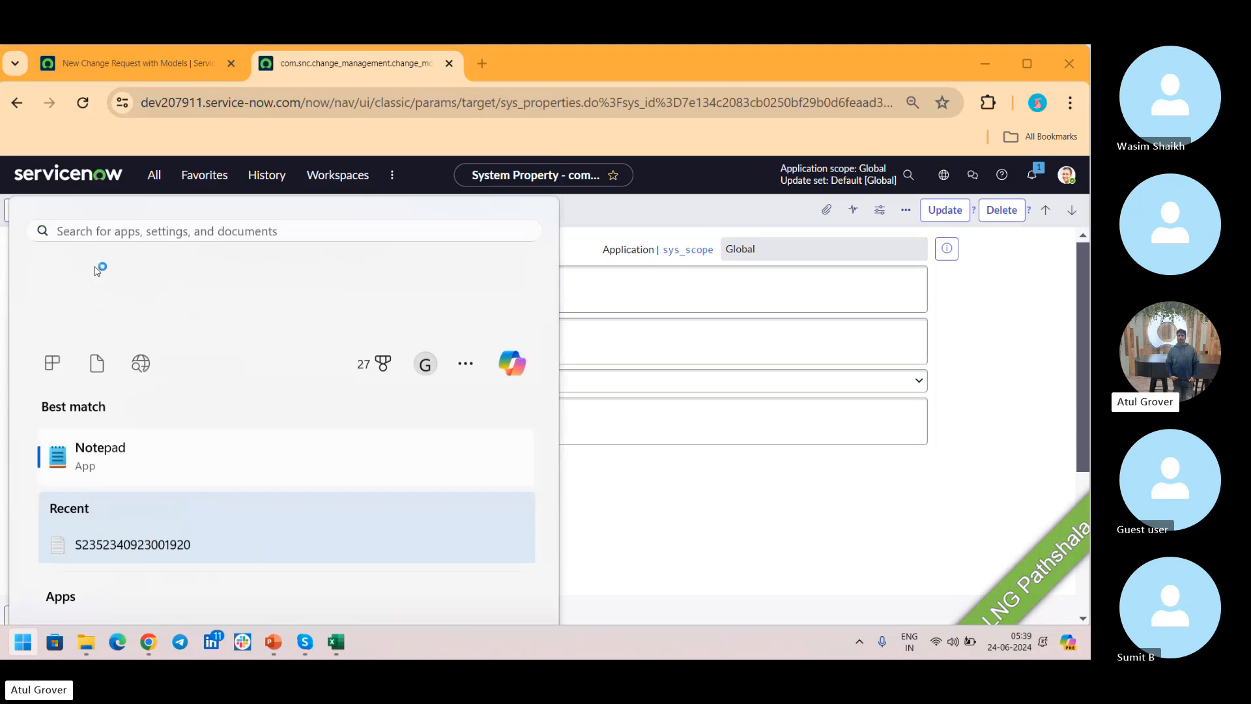
{"action": "left_click", "coordinate": [101, 94]}
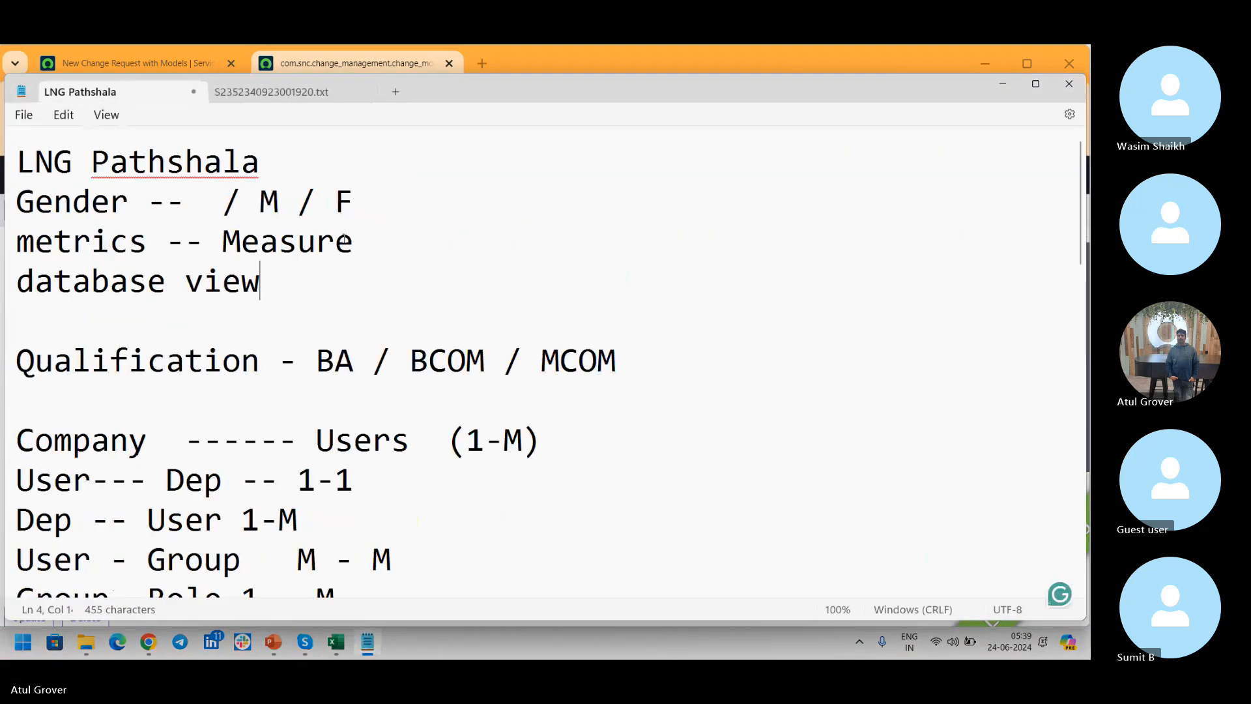
{"action": "left_click", "coordinate": [304, 292]}
{"action": "key", "text": "Return"}
{"action": "key", "text": "Return"}
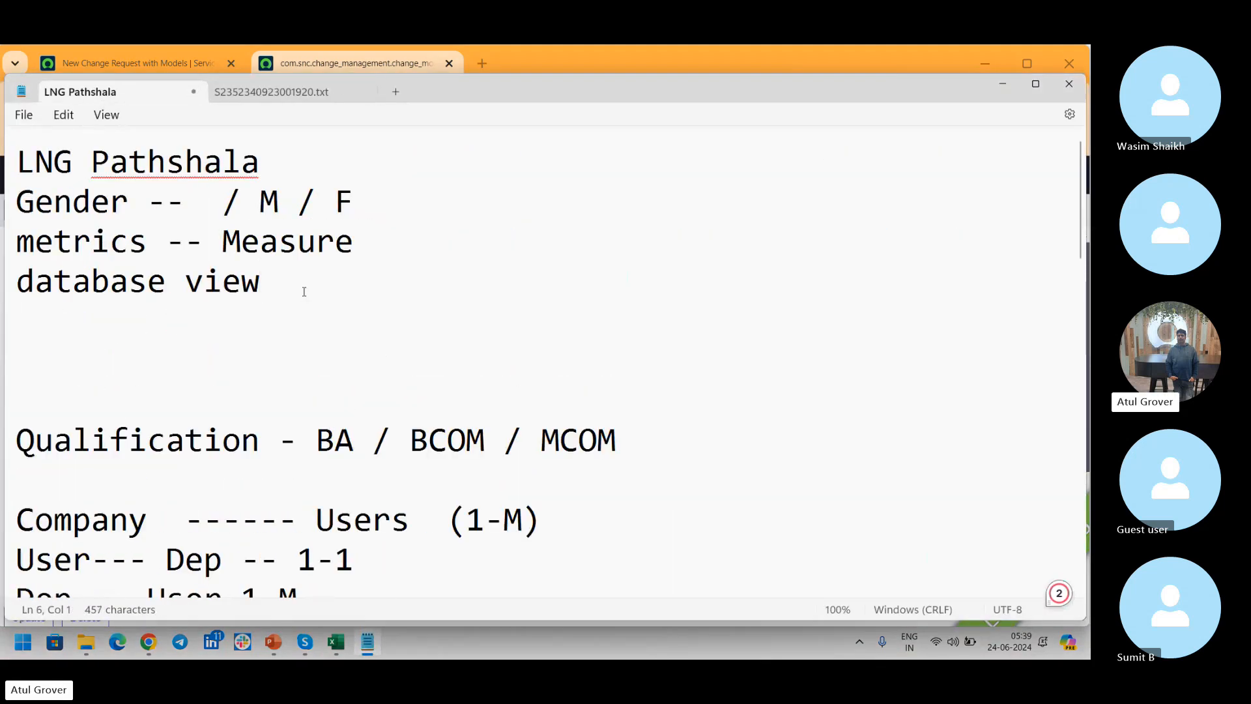
{"action": "type", "text": "2 pro---"}
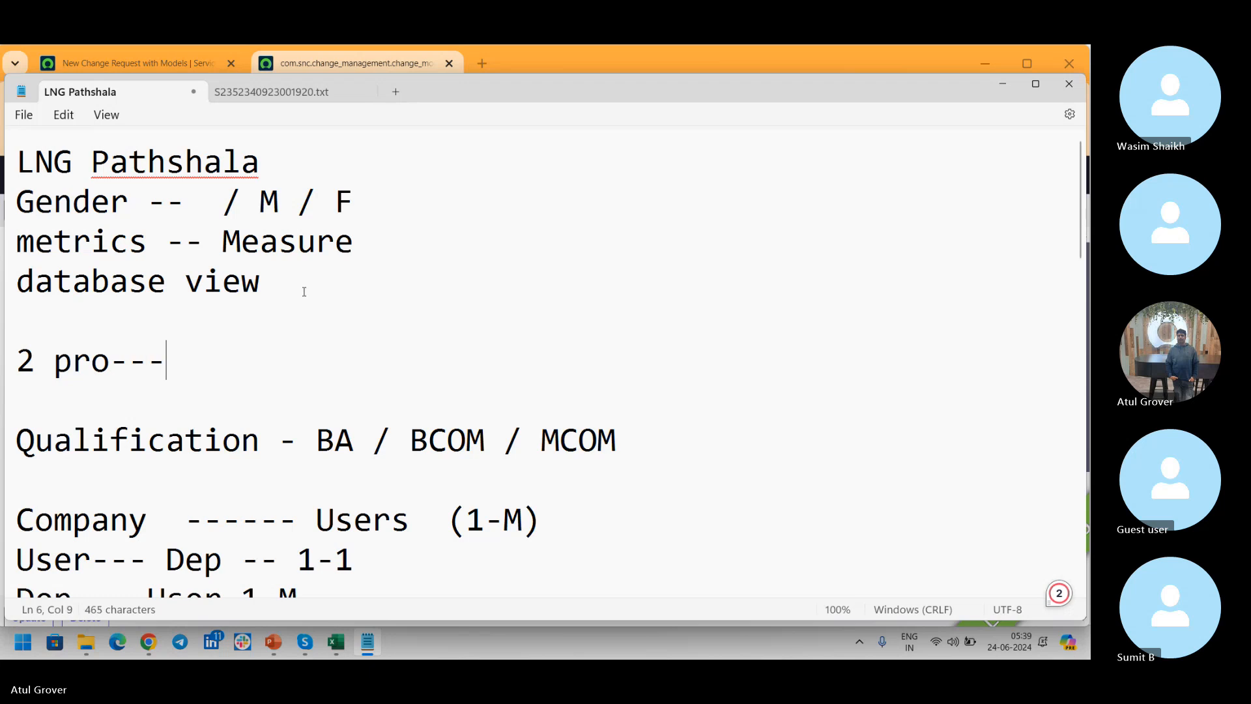
{"action": "key", "text": "Return"}
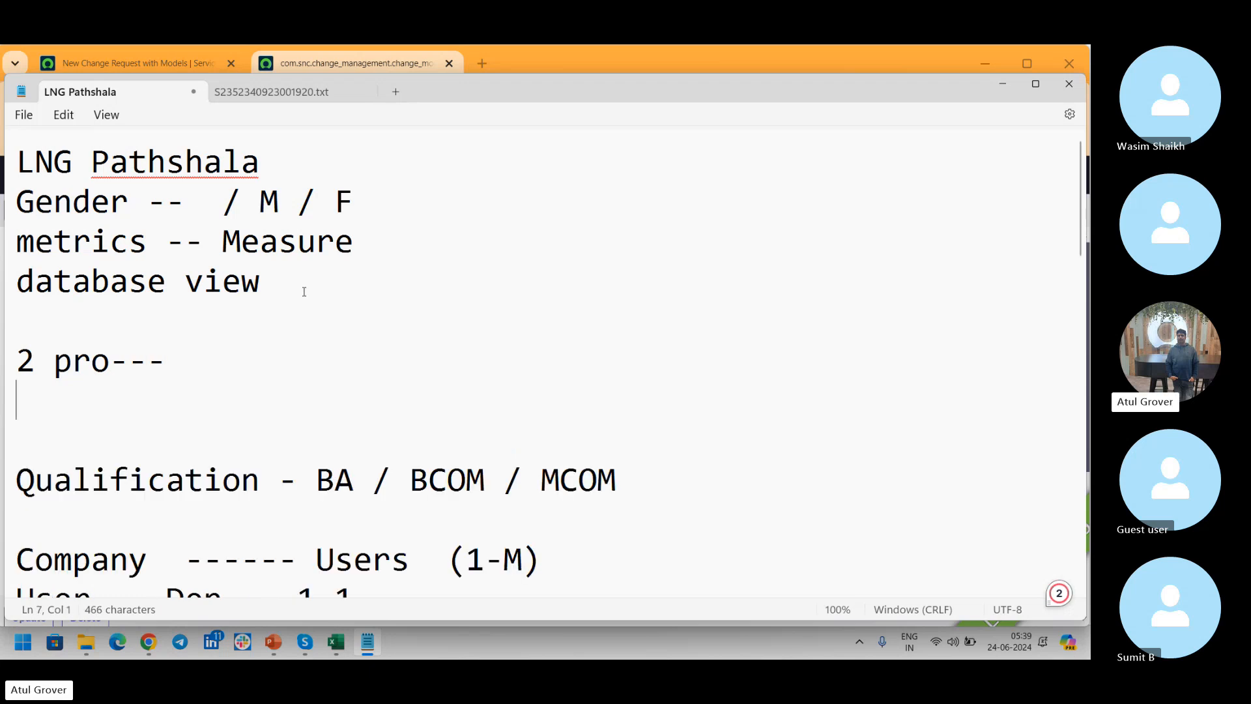
Write the property name "change_model.hide" on the line beneath "2 pro---".
{"action": "type", "text": "h"}
{"action": "key", "text": "BackSpace"}
{"action": "type", "text": "chnage"}
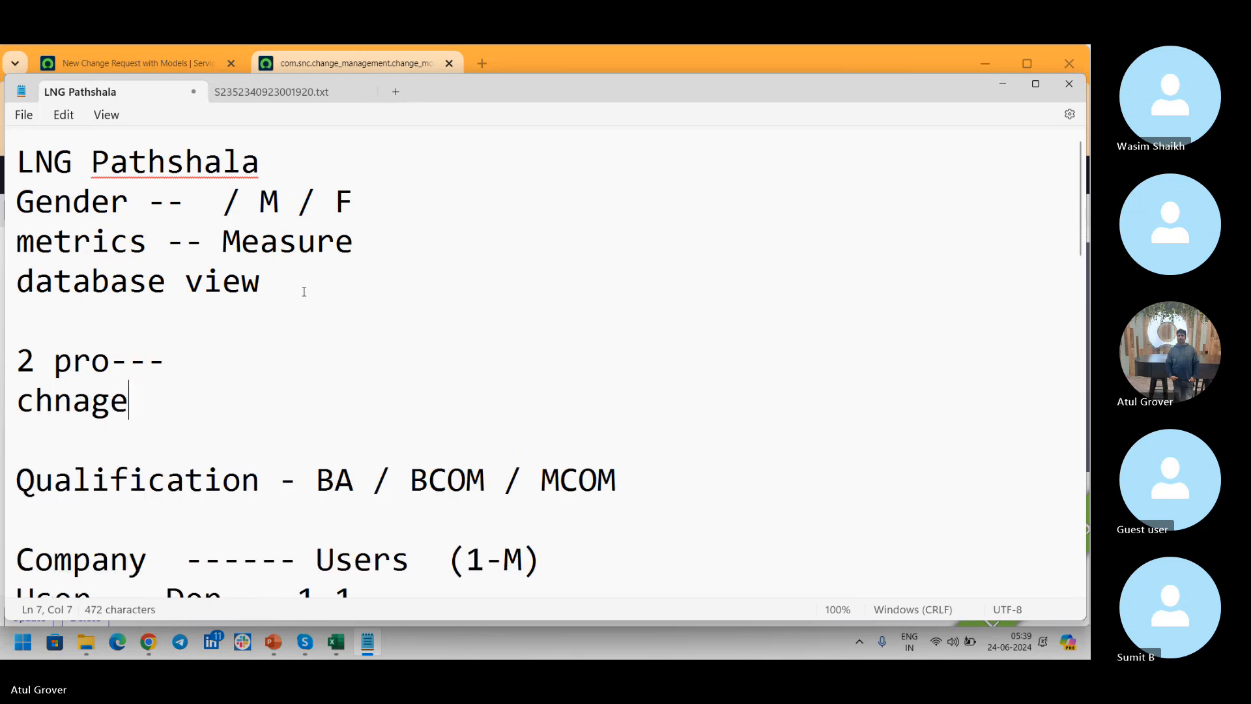
{"action": "key", "text": "BackSpace"}
{"action": "key", "text": "BackSpace"}
{"action": "key", "text": "BackSpace"}
{"action": "key", "text": "BackSpace"}
{"action": "type", "text": "ange"}
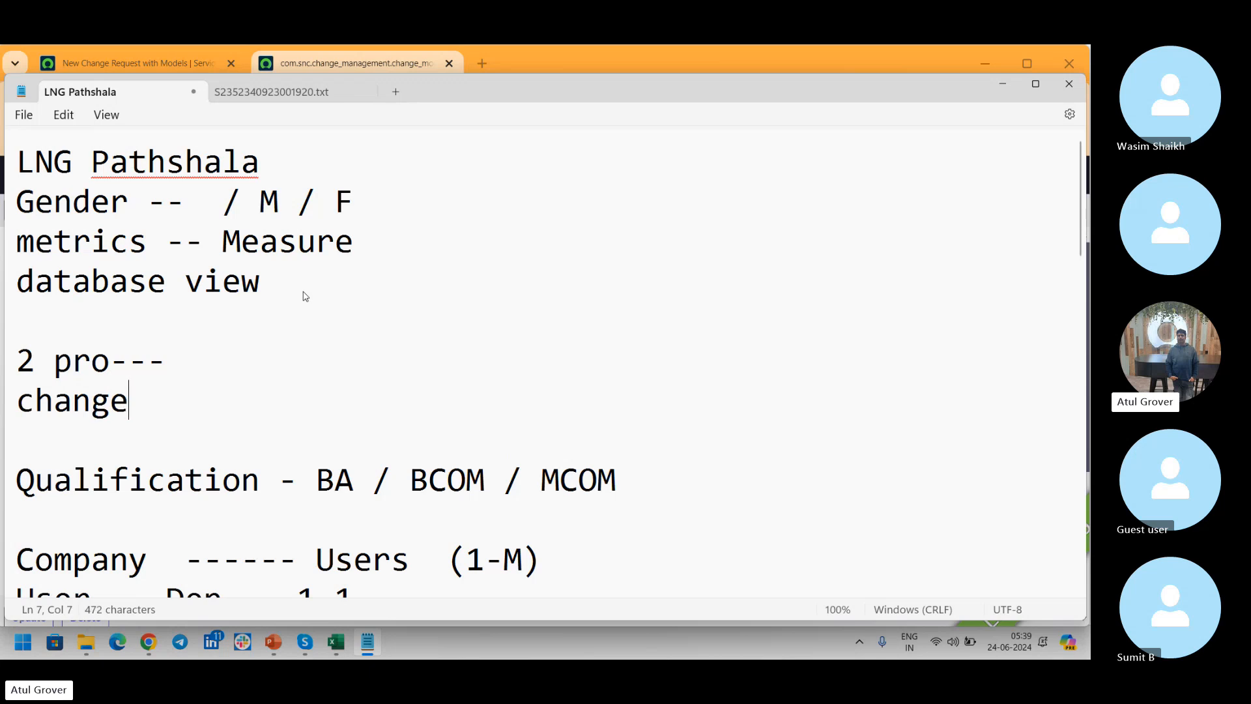
{"action": "type", "text": "_ od"}
{"action": "key", "text": "BackSpace"}
{"action": "key", "text": "BackSpace"}
{"action": "key", "text": "BackSpace"}
{"action": "key", "text": "BackSpace"}
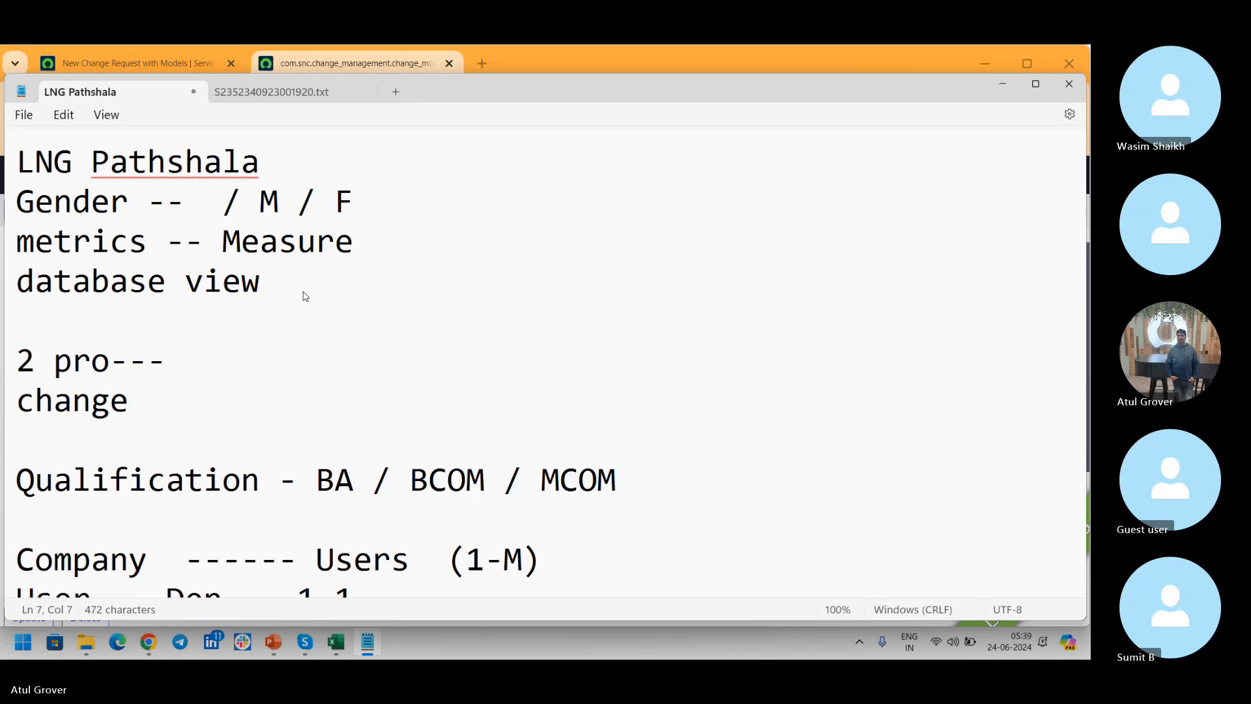
{"action": "type", "text": "_model.hide"}
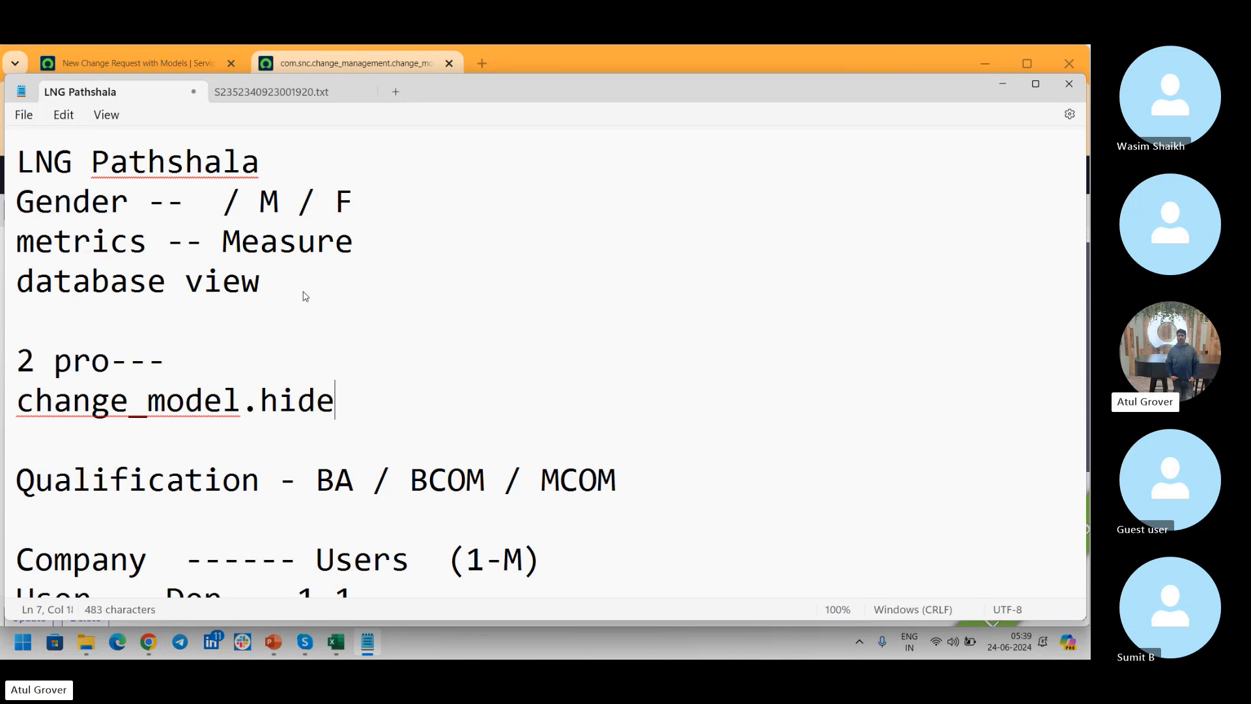
Add a second property line reading "change_model.compatablity" below change_model.hide.
{"action": "key", "text": "Return"}
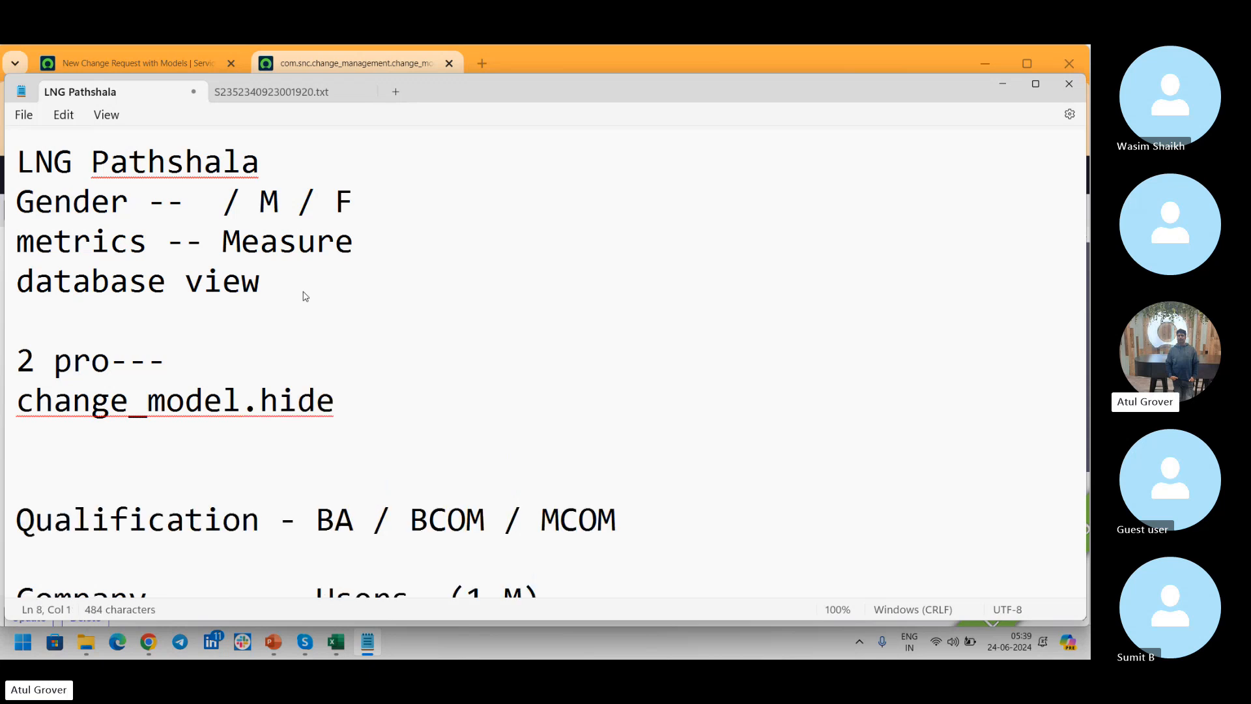
{"action": "type", "text": "chnage"}
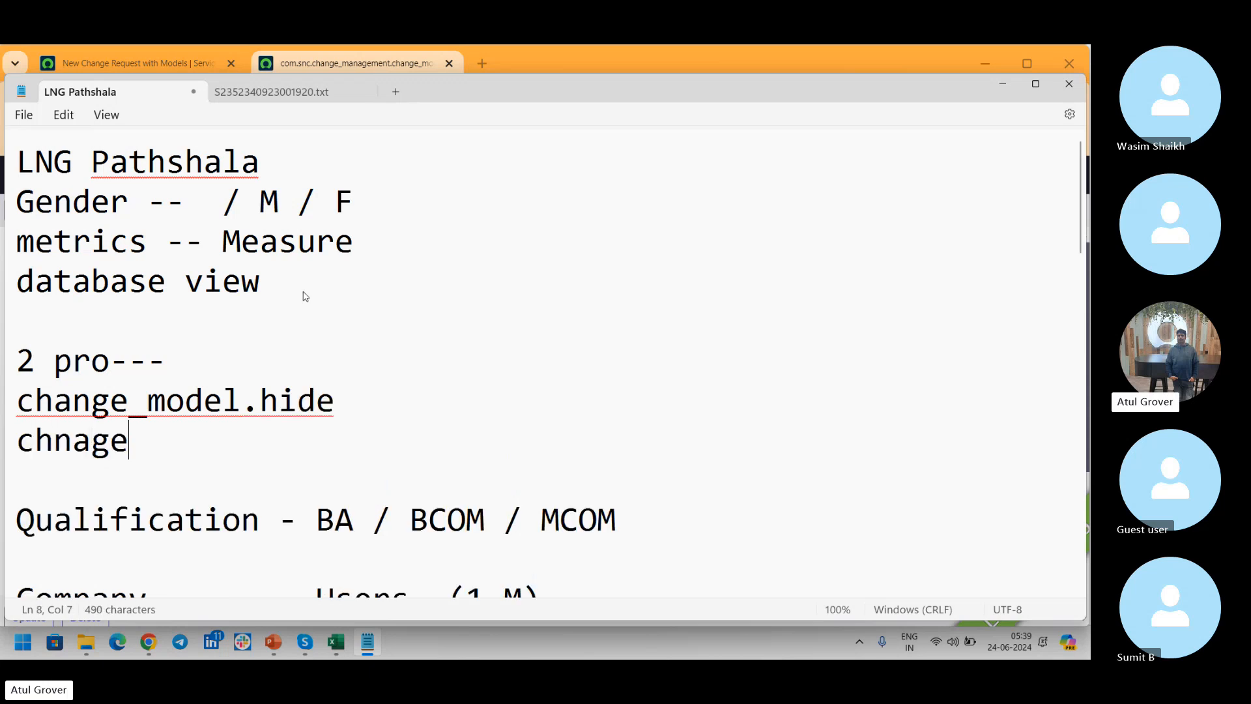
{"action": "key", "text": "BackSpace"}
{"action": "key", "text": "BackSpace"}
{"action": "key", "text": "BackSpace"}
{"action": "key", "text": "BackSpace"}
{"action": "type", "text": "ang"}
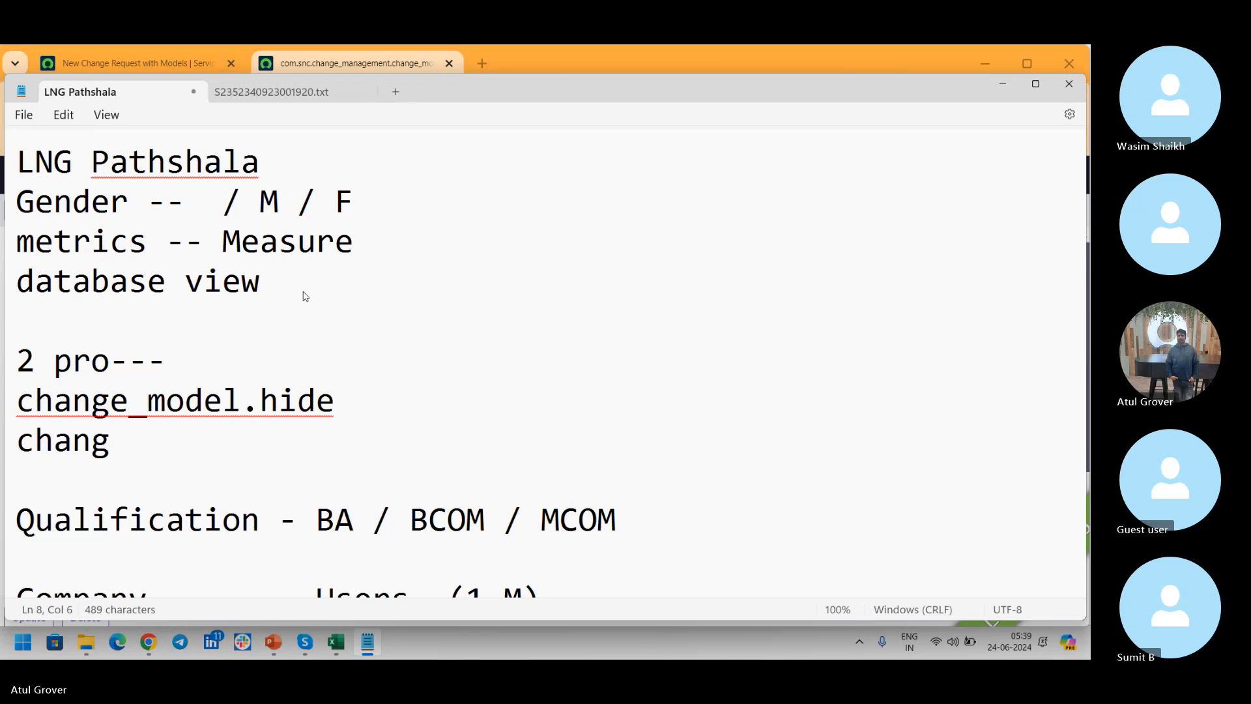
{"action": "type", "text": "e_mode"}
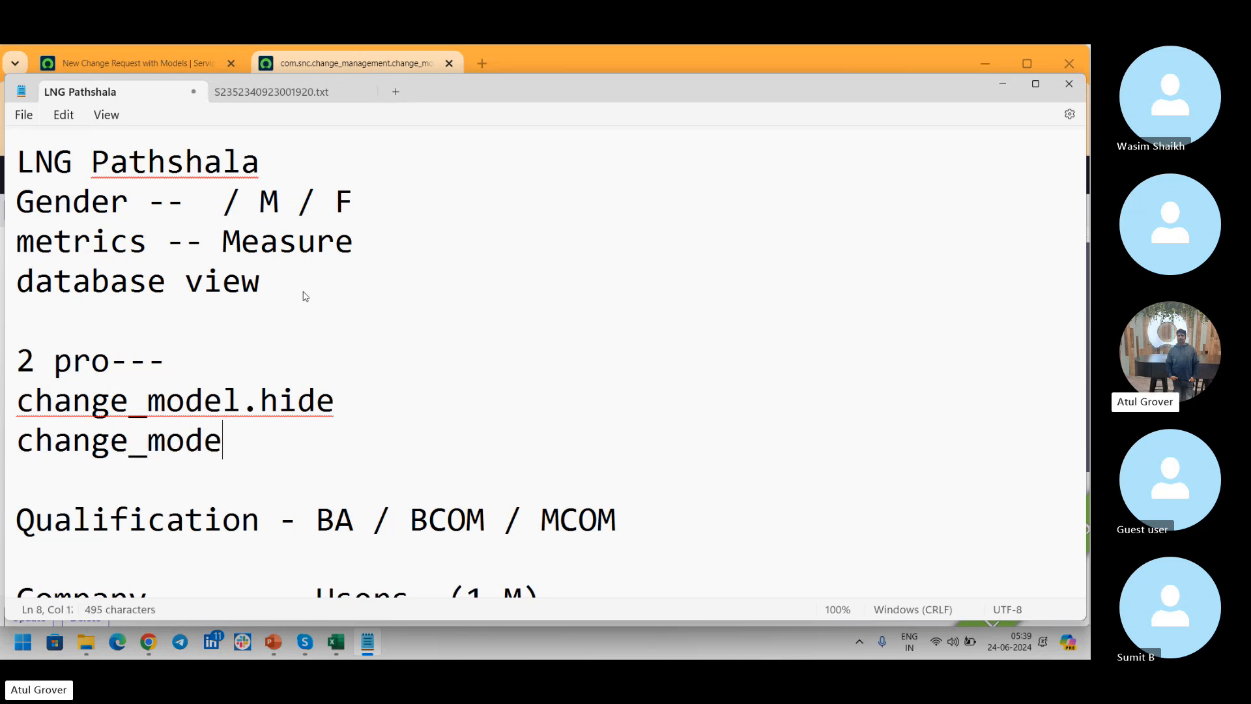
{"action": "type", "text": "l.comp"}
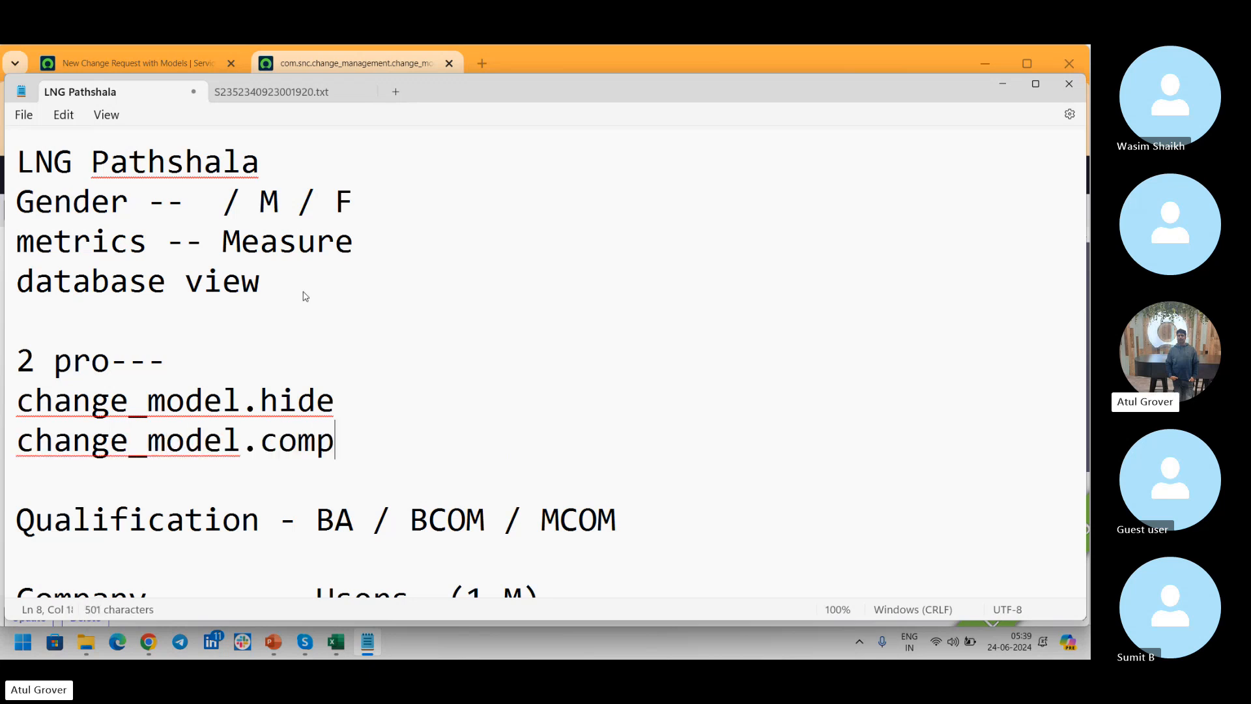
{"action": "type", "text": "atablity"}
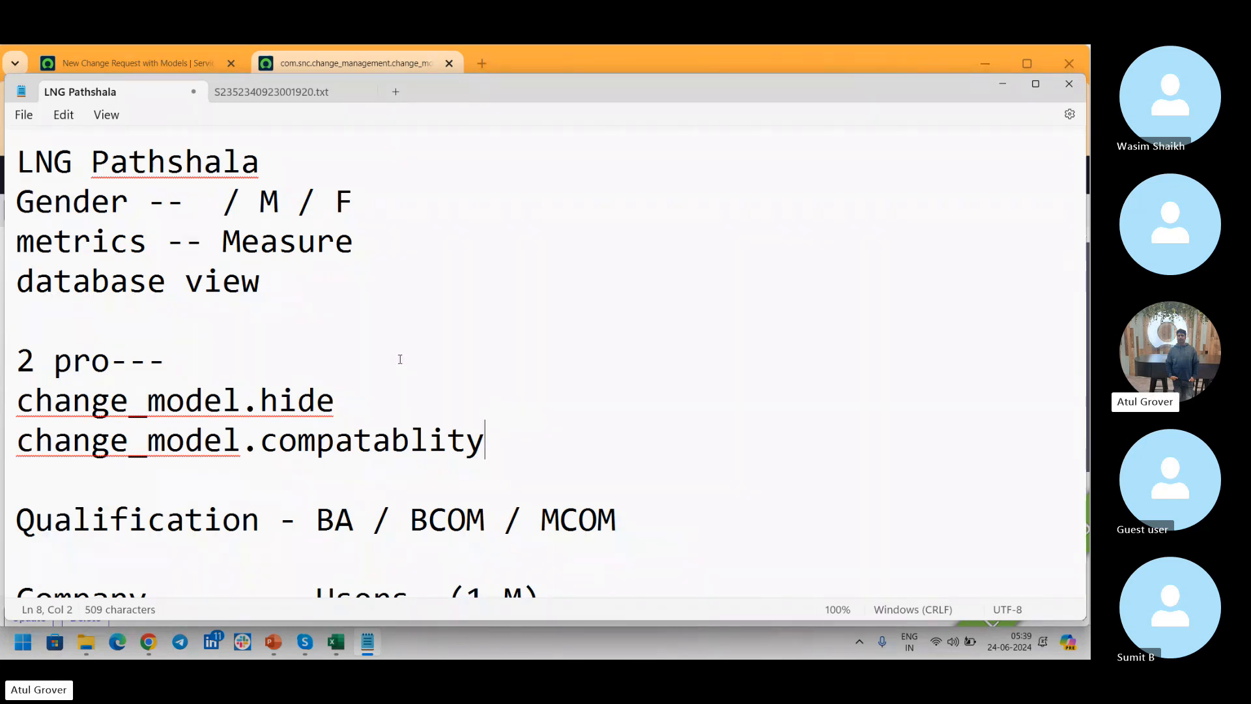
Annotate the change_model.hide line with "--- False" and the change_model.compatablity line with "--- True".
{"action": "left_click", "coordinate": [396, 396]}
{"action": "type", "text": "--- "}
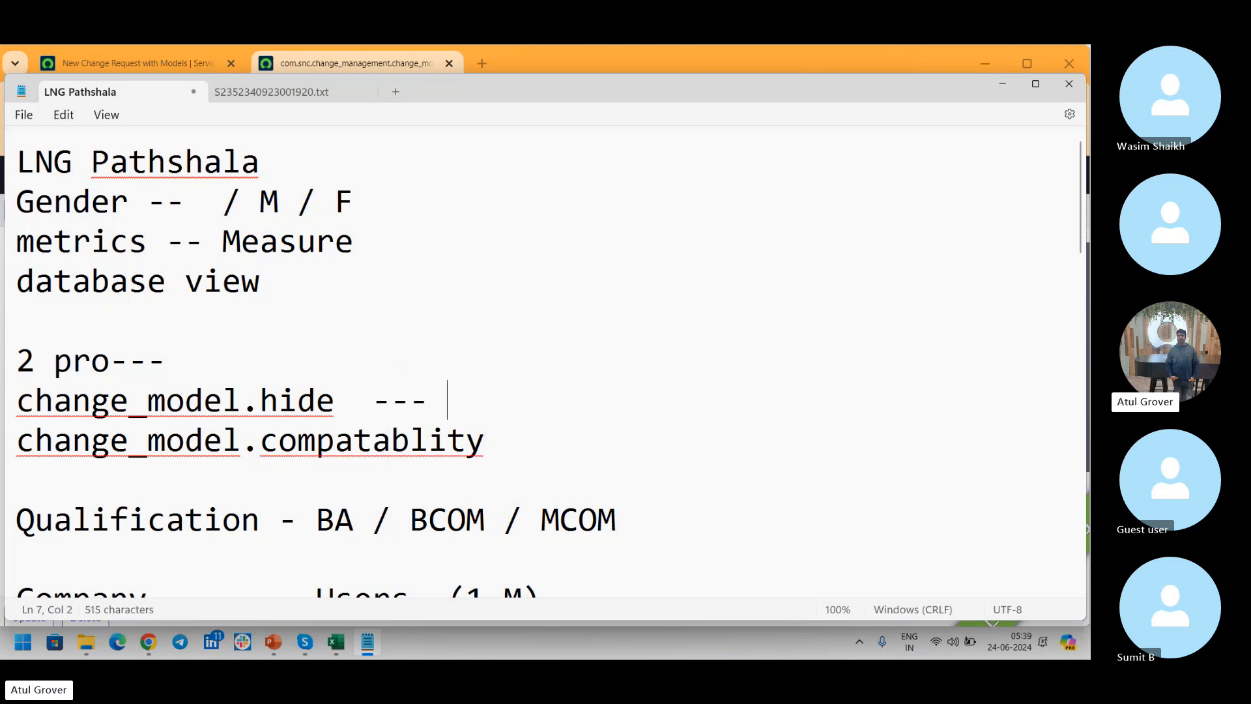
{"action": "type", "text": "False"}
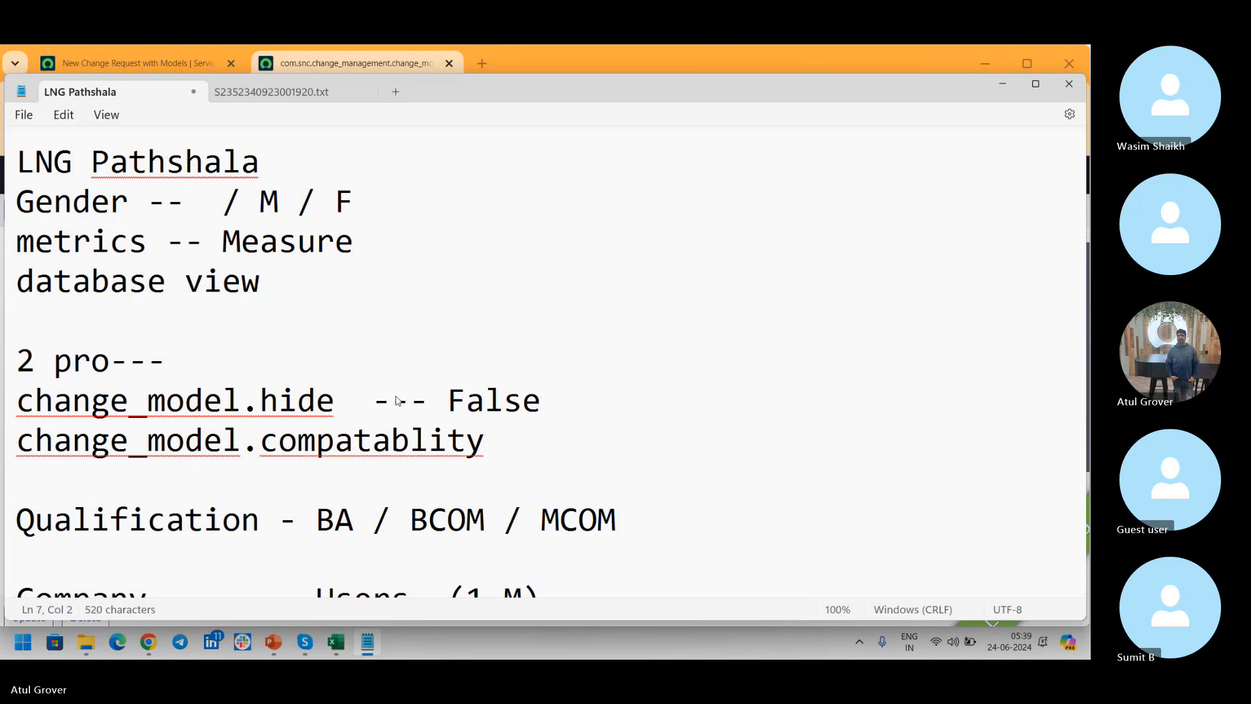
{"action": "left_click", "coordinate": [494, 453]}
{"action": "type", "text": "--- True"}
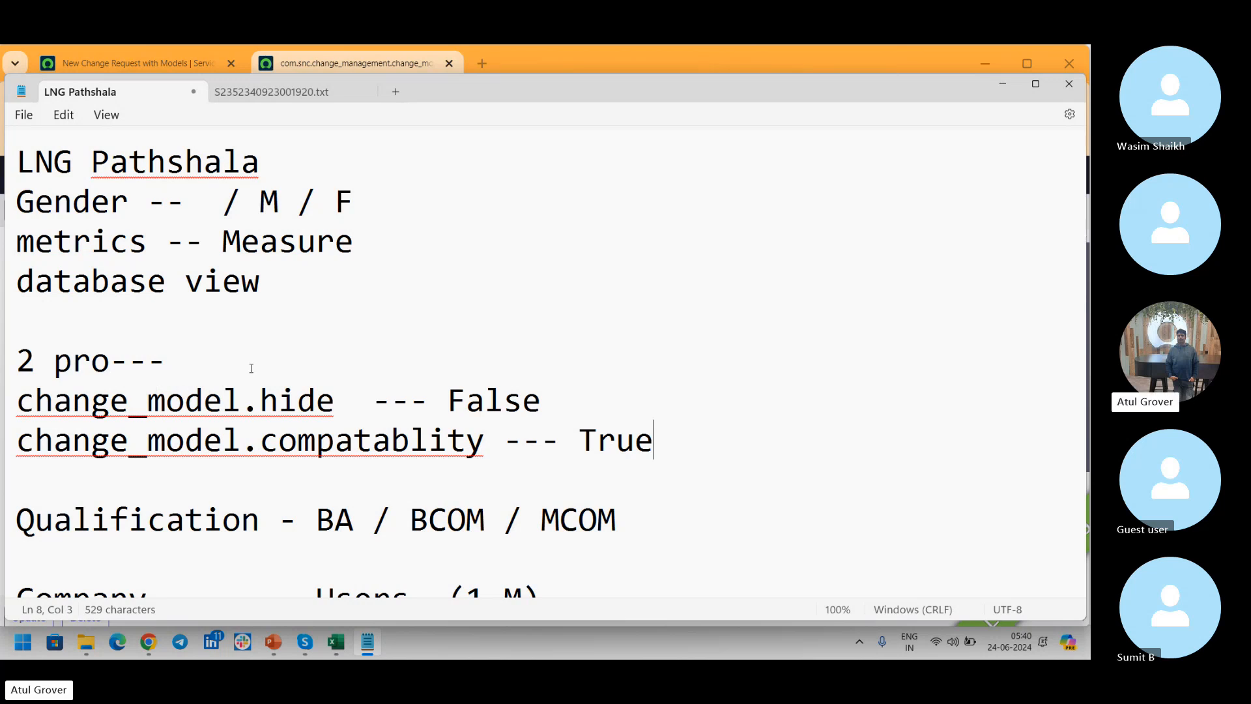
Check the change types offered on the New Change Request with Models page in Chrome, and return to the Notepad note.
{"action": "left_click", "coordinate": [137, 76]}
{"action": "left_click", "coordinate": [137, 73]}
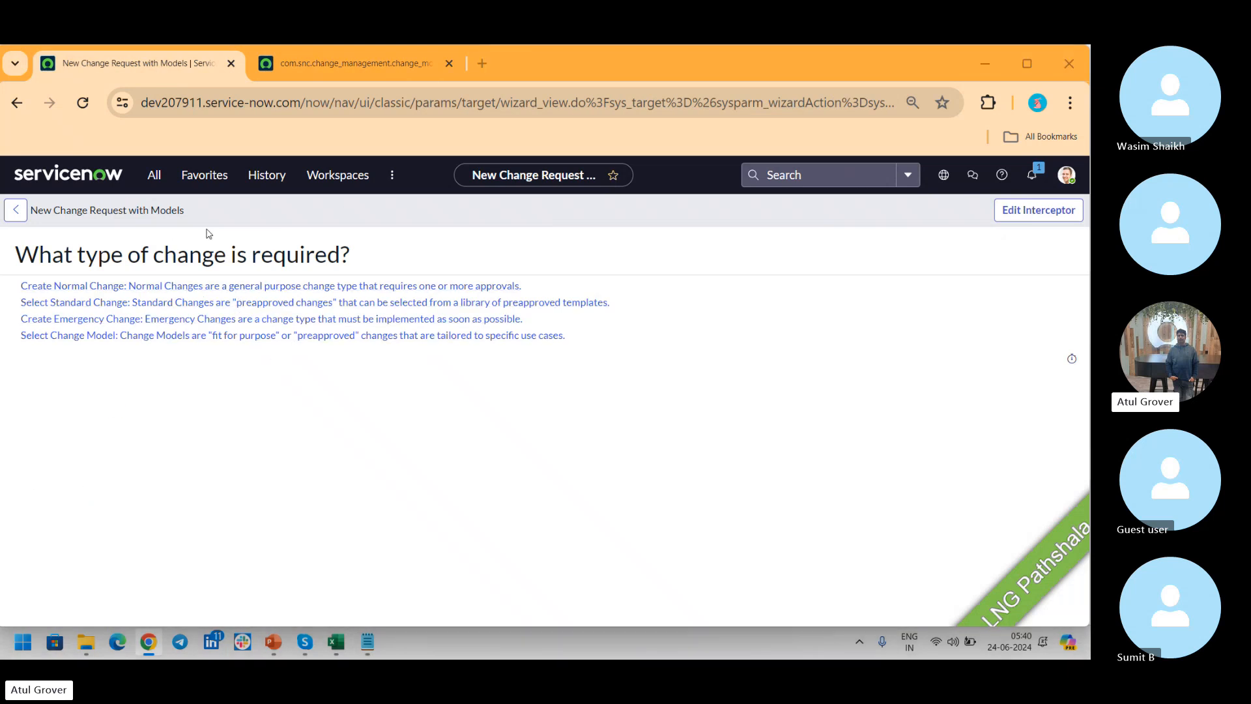
{"action": "left_click", "coordinate": [368, 642]}
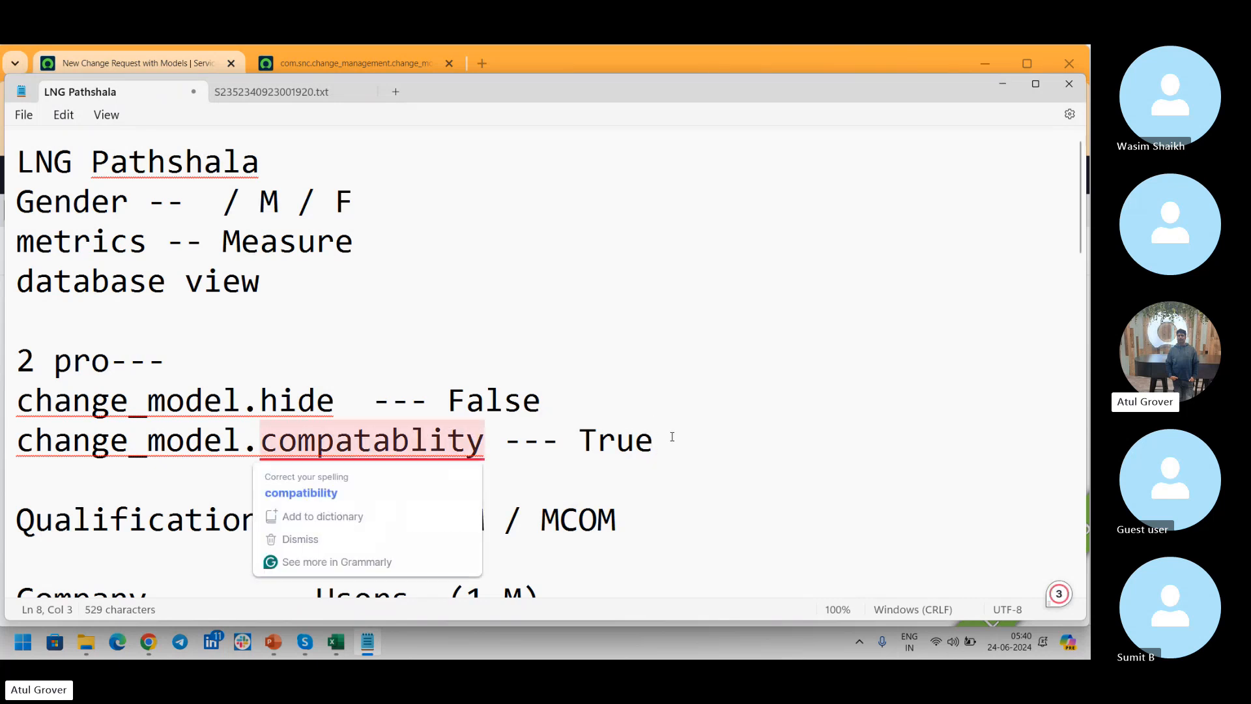
Append "-- False" after True on the change_model.compatablity line of the note.
{"action": "left_click", "coordinate": [635, 408]}
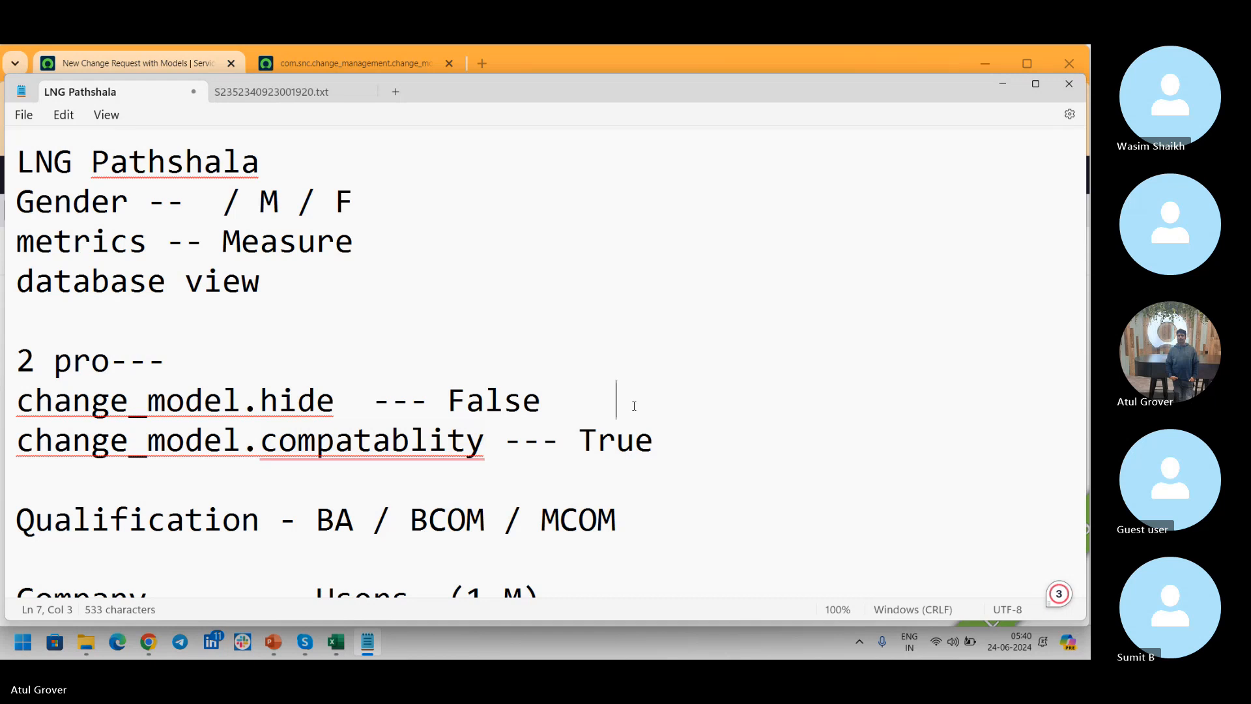
{"action": "left_click", "coordinate": [700, 445]}
{"action": "type", "text": "-- "}
{"action": "type", "text": "Flase"}
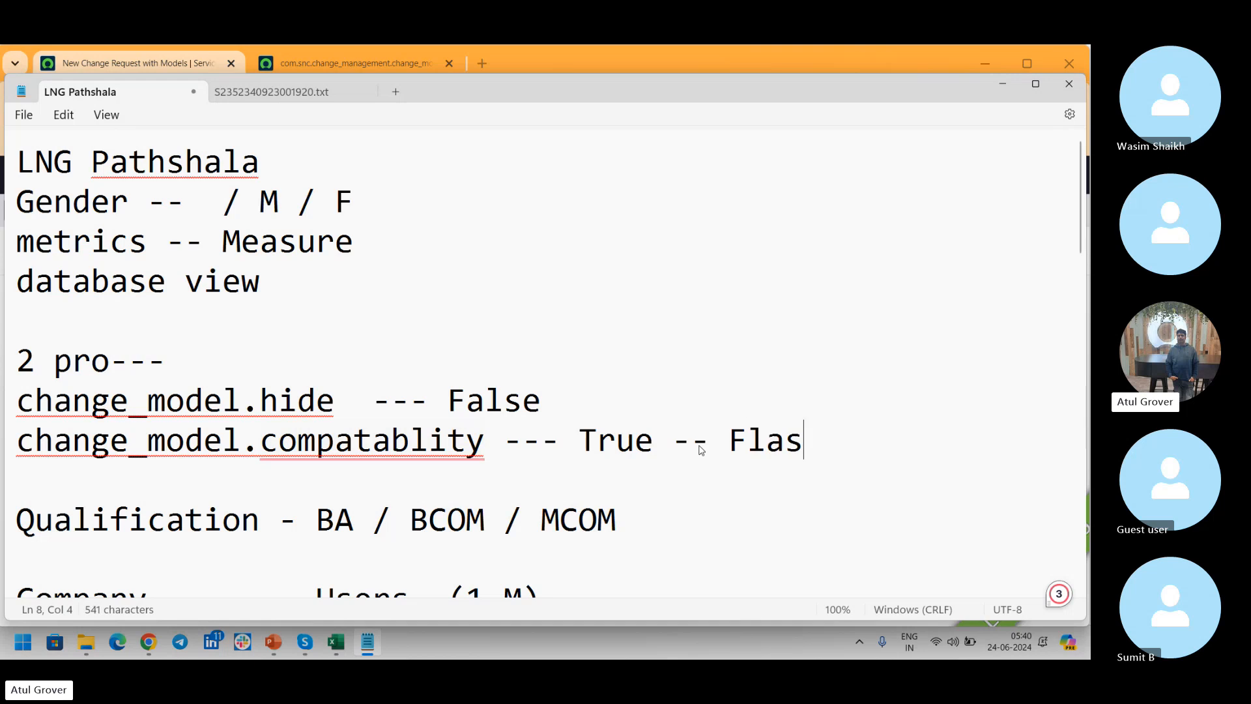
{"action": "key", "text": "BackSpace"}
{"action": "key", "text": "BackSpace"}
{"action": "key", "text": "BackSpace"}
{"action": "key", "text": "BackSpace"}
{"action": "type", "text": "alse"}
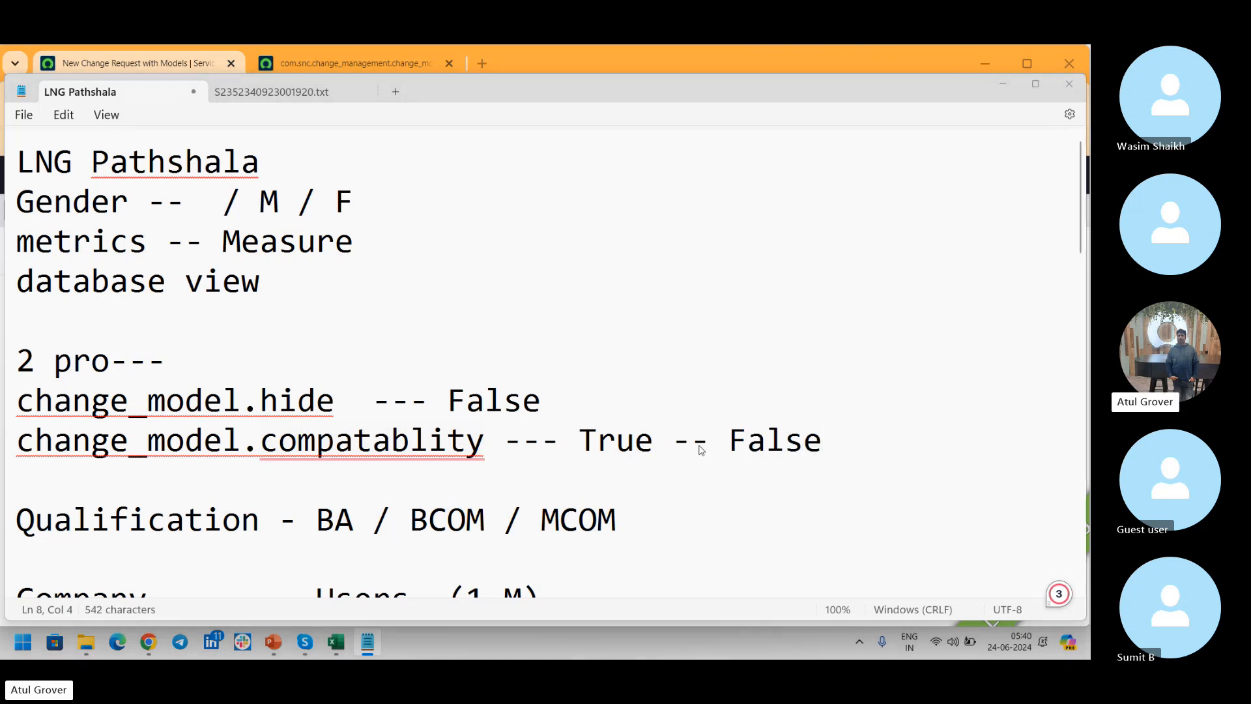
Compare the change types offered on the New Change Request with Models page with the property values in the Notepad note.
{"action": "key", "text": "alt+Tab"}
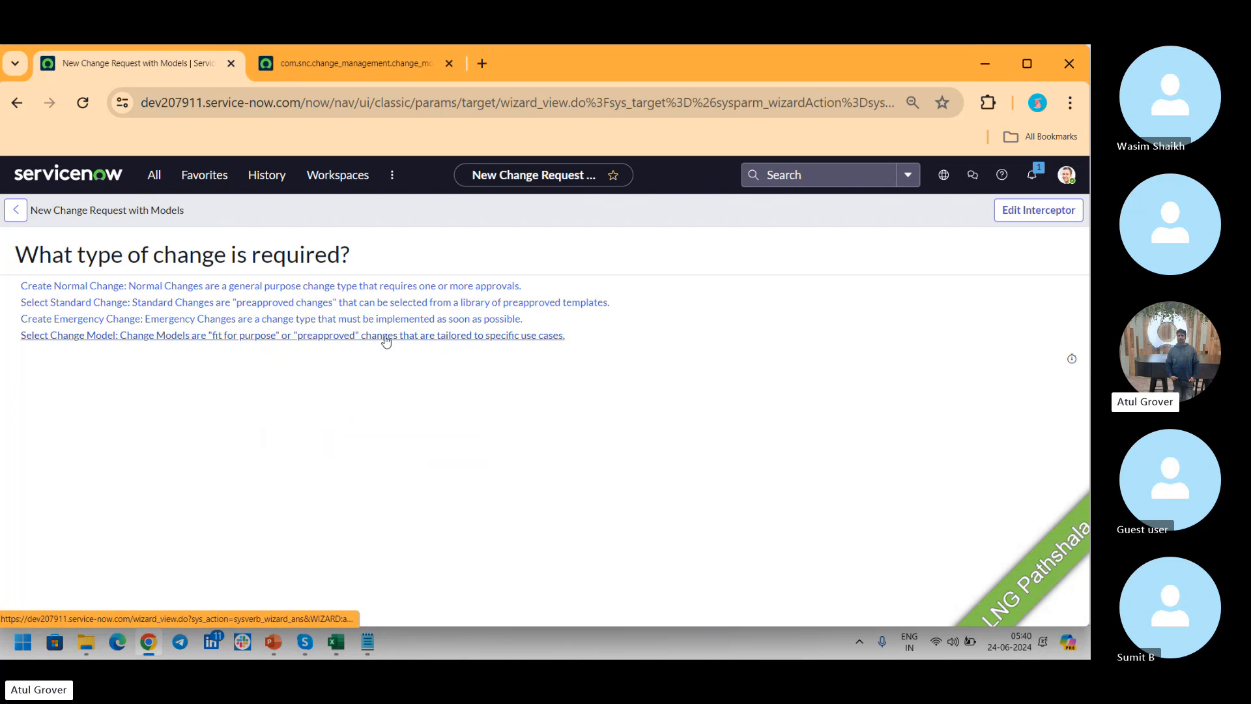
{"action": "key", "text": "alt+Tab"}
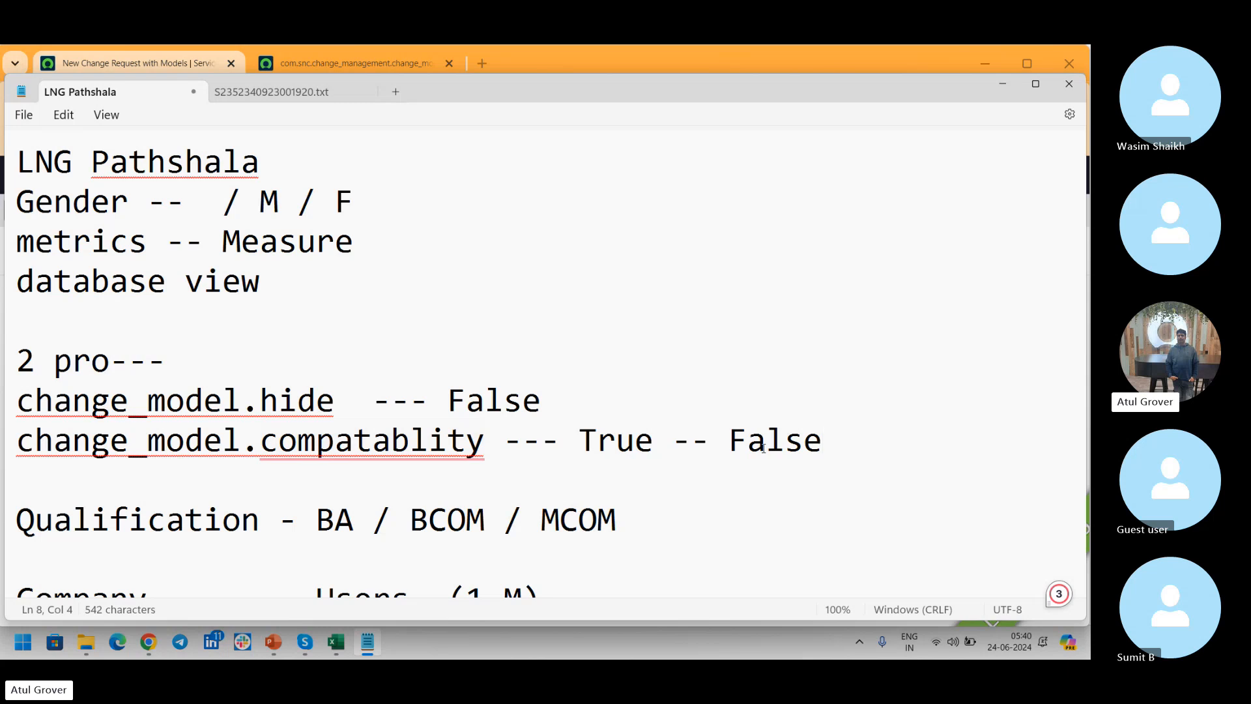
{"action": "mouse_move", "coordinate": [425, 431]}
{"action": "key", "text": "alt+Tab"}
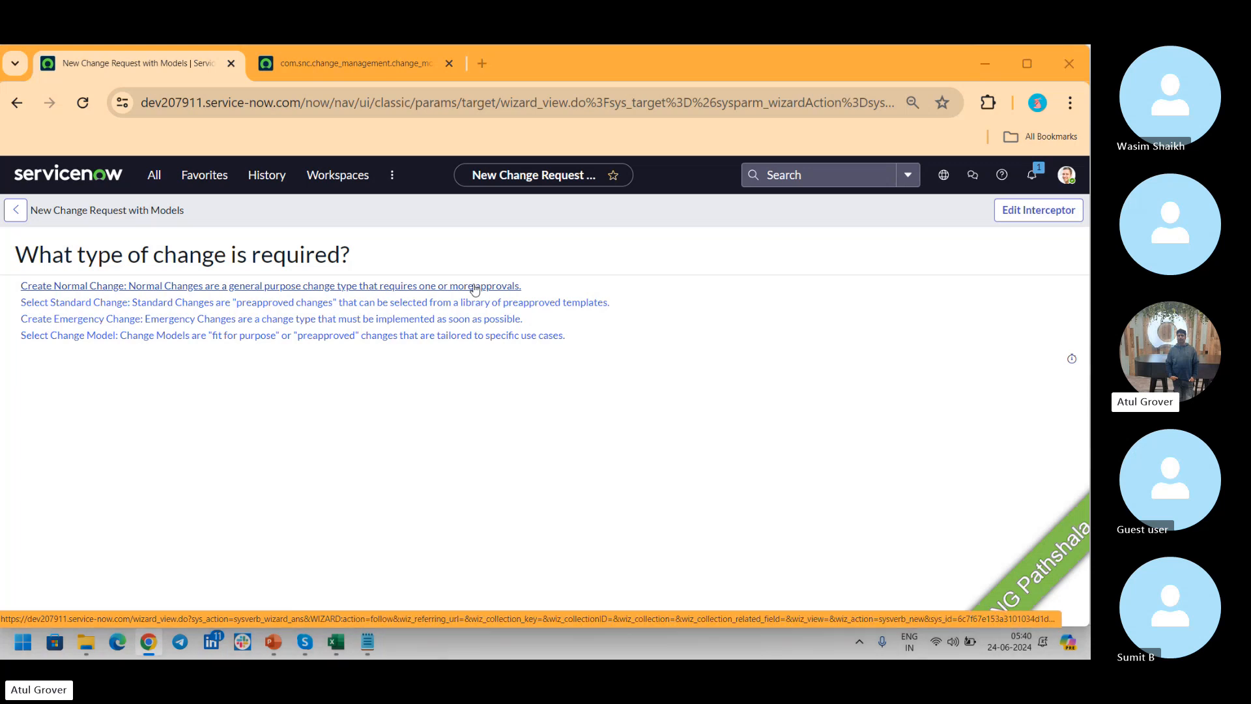
{"action": "key", "text": "alt+Tab"}
{"action": "left_click_drag", "start_coordinate": [351, 389], "coordinate": [3, 401]}
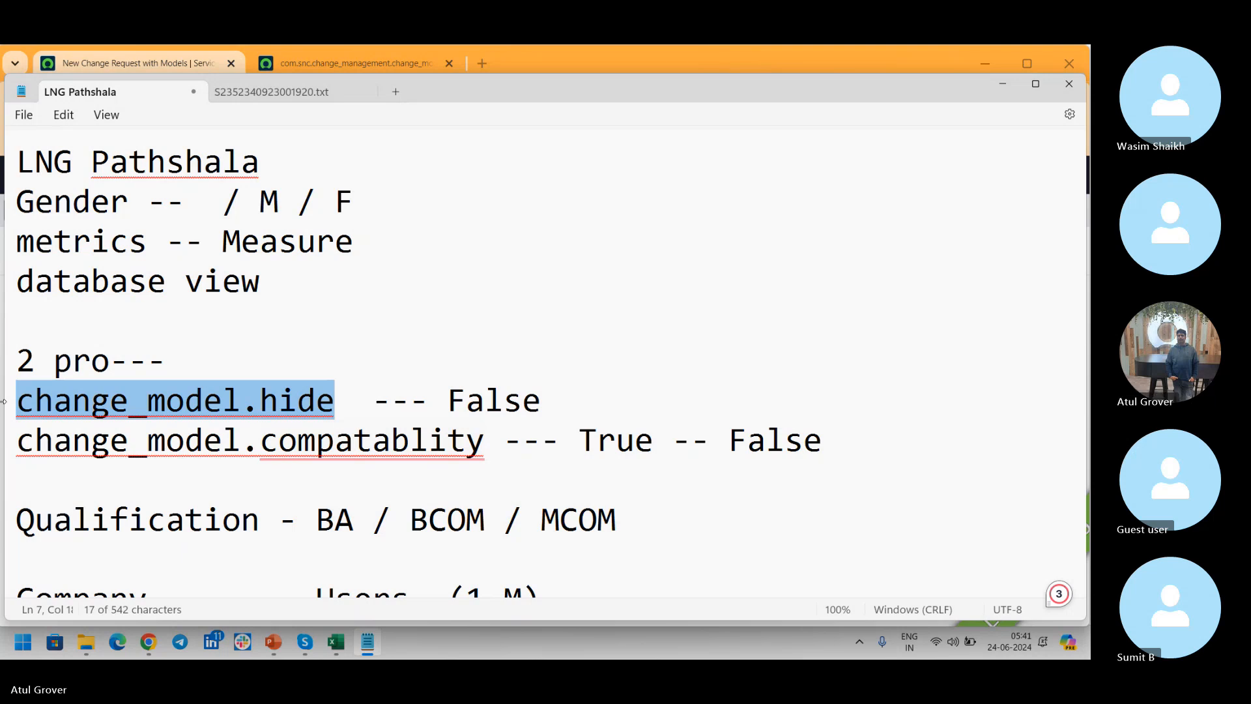
Switch to Chrome, start a new Normal change request and look through its form.
{"action": "key", "text": "alt+Tab"}
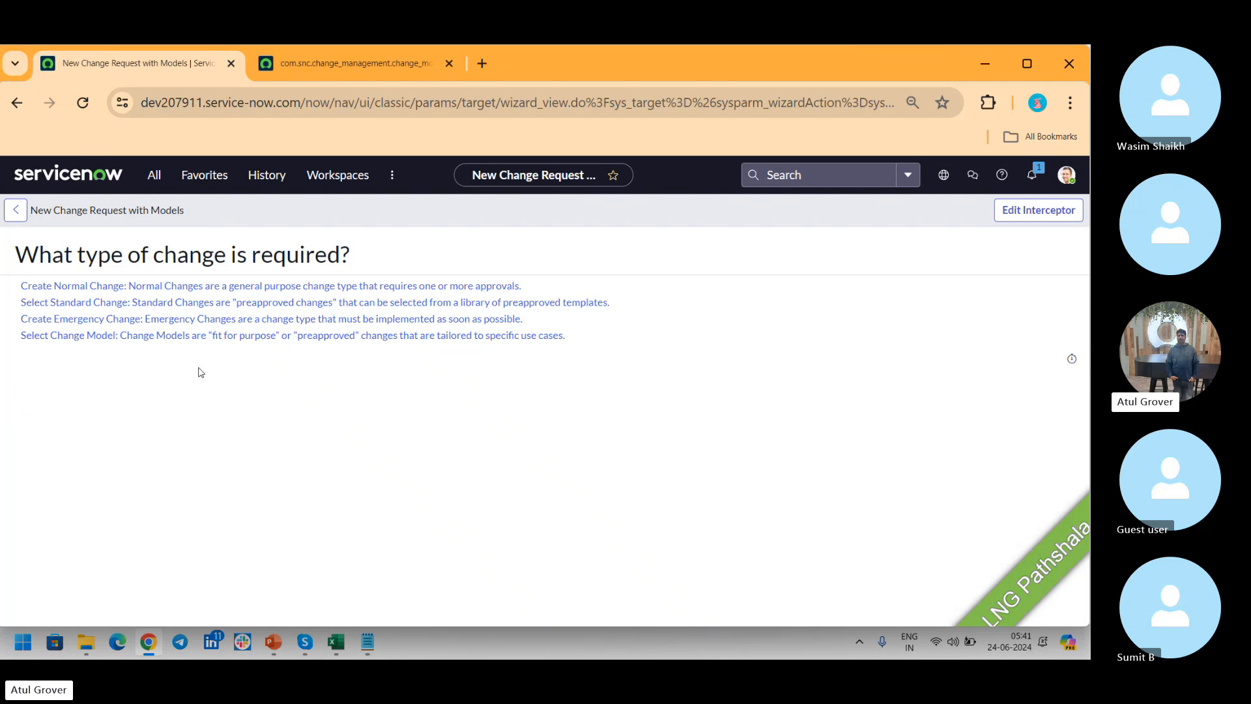
{"action": "left_click", "coordinate": [256, 287]}
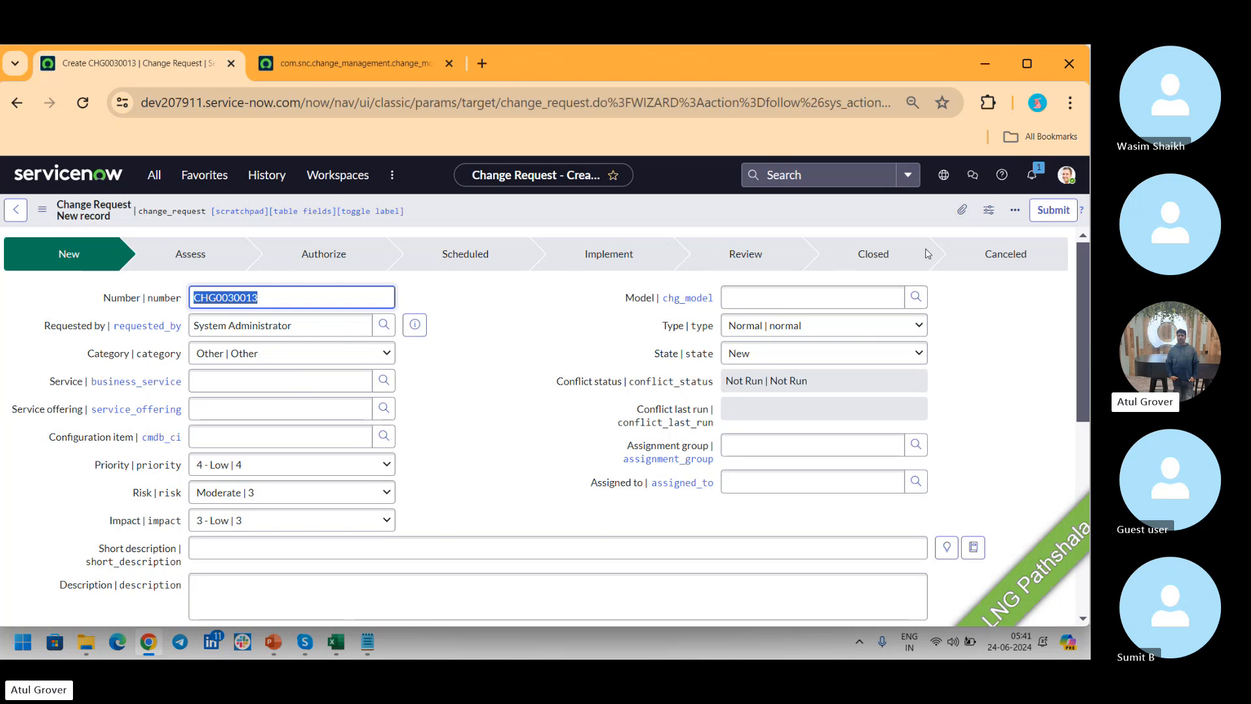
{"action": "scroll", "coordinate": [1086, 262], "scroll_direction": "down", "scroll_amount": 10}
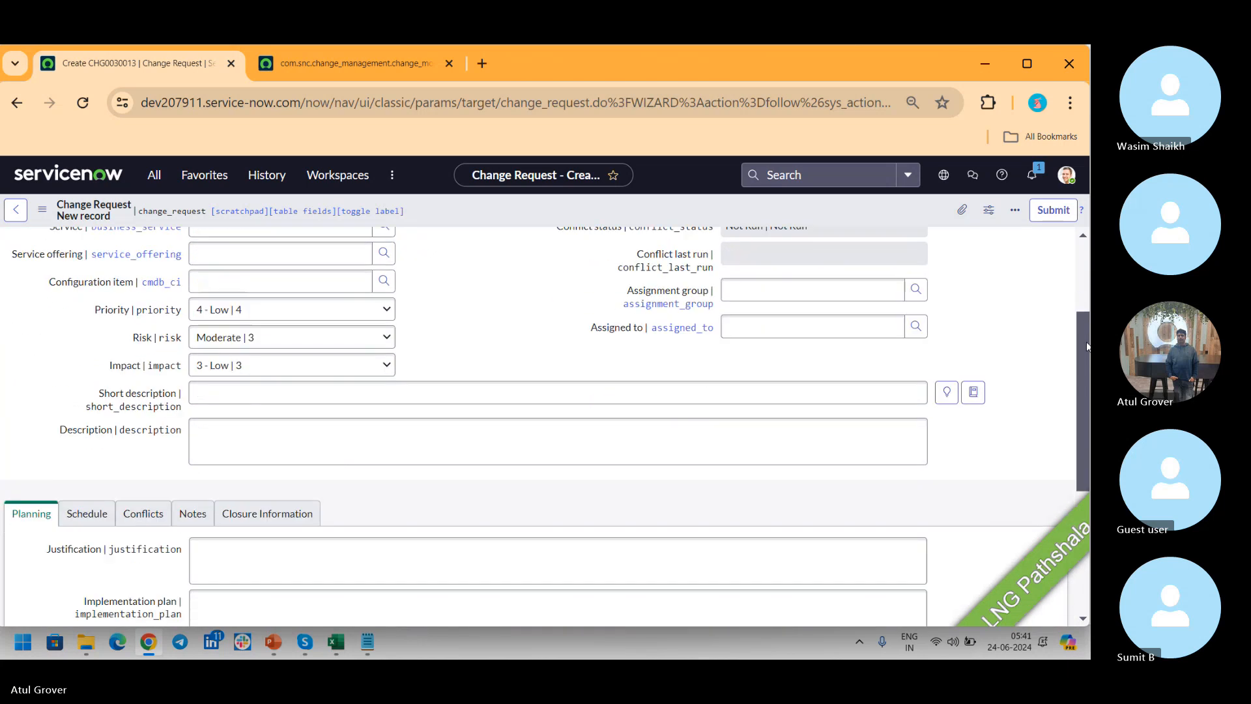
{"action": "scroll", "coordinate": [535, 424], "scroll_direction": "up", "scroll_amount": 10}
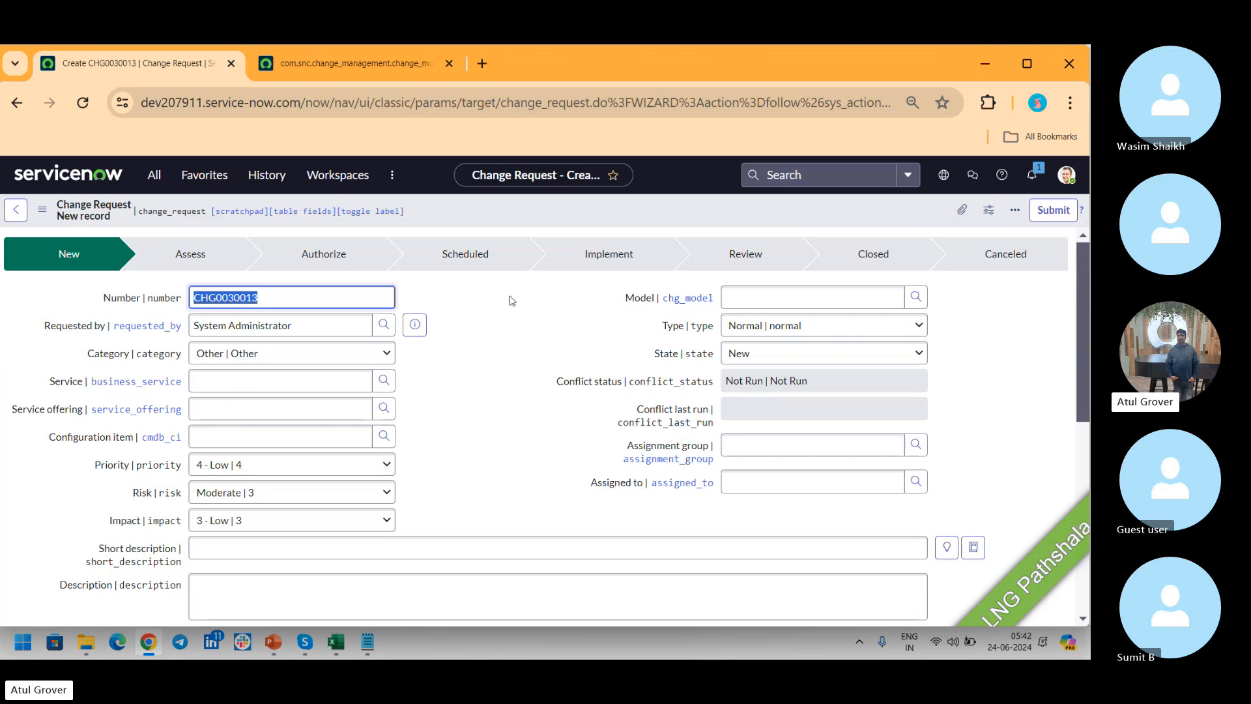
Set the change request's category to System Software and its service to Blackberry.
{"action": "left_click", "coordinate": [270, 360]}
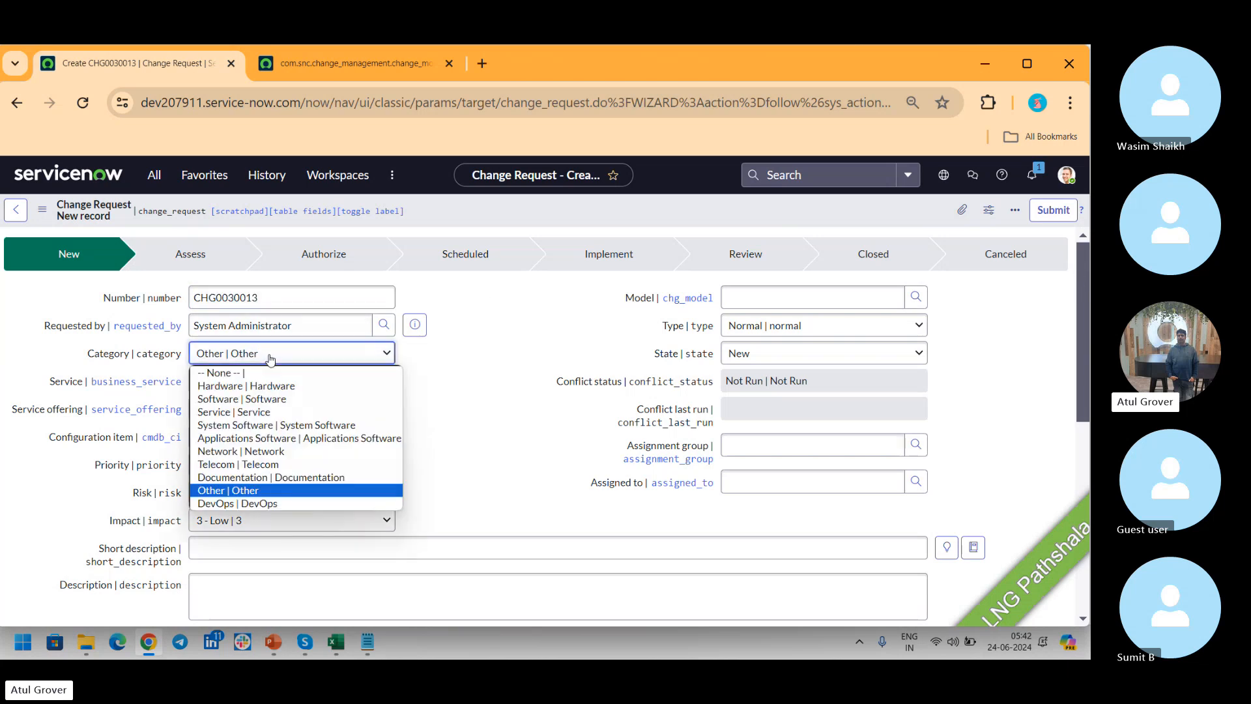
{"action": "left_click", "coordinate": [273, 426]}
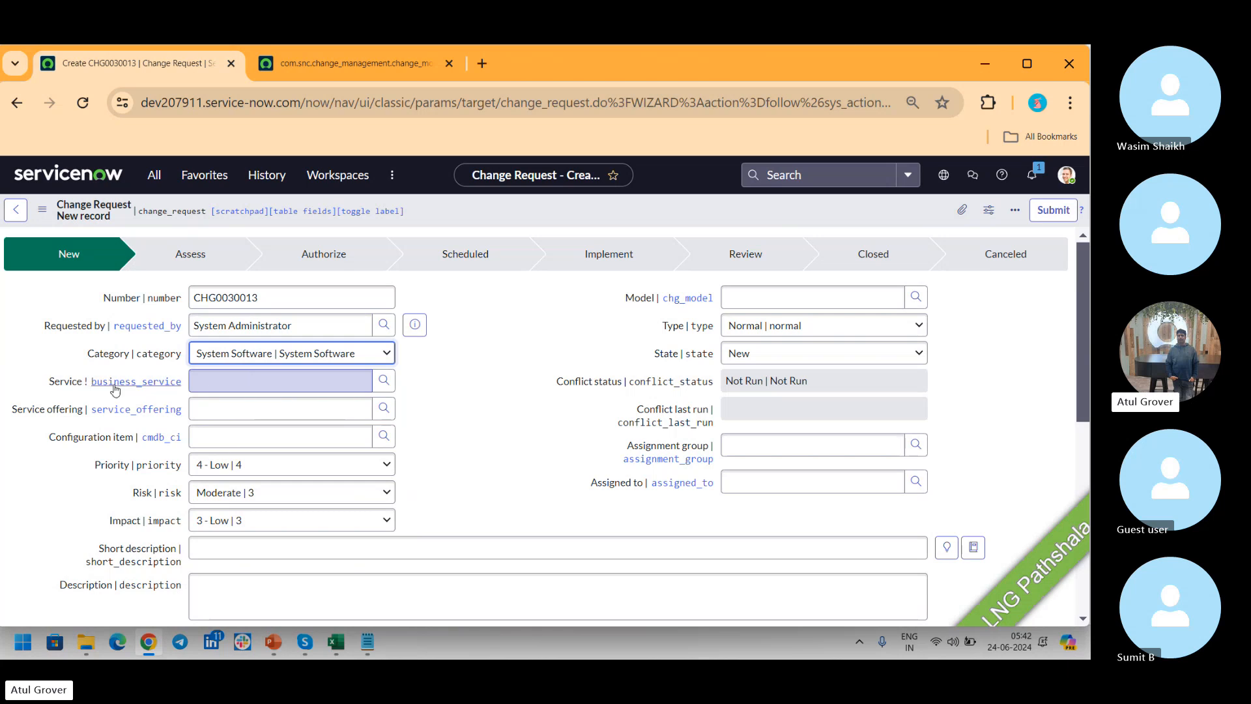
{"action": "left_click", "coordinate": [218, 382]}
{"action": "type", "text": "bl"}
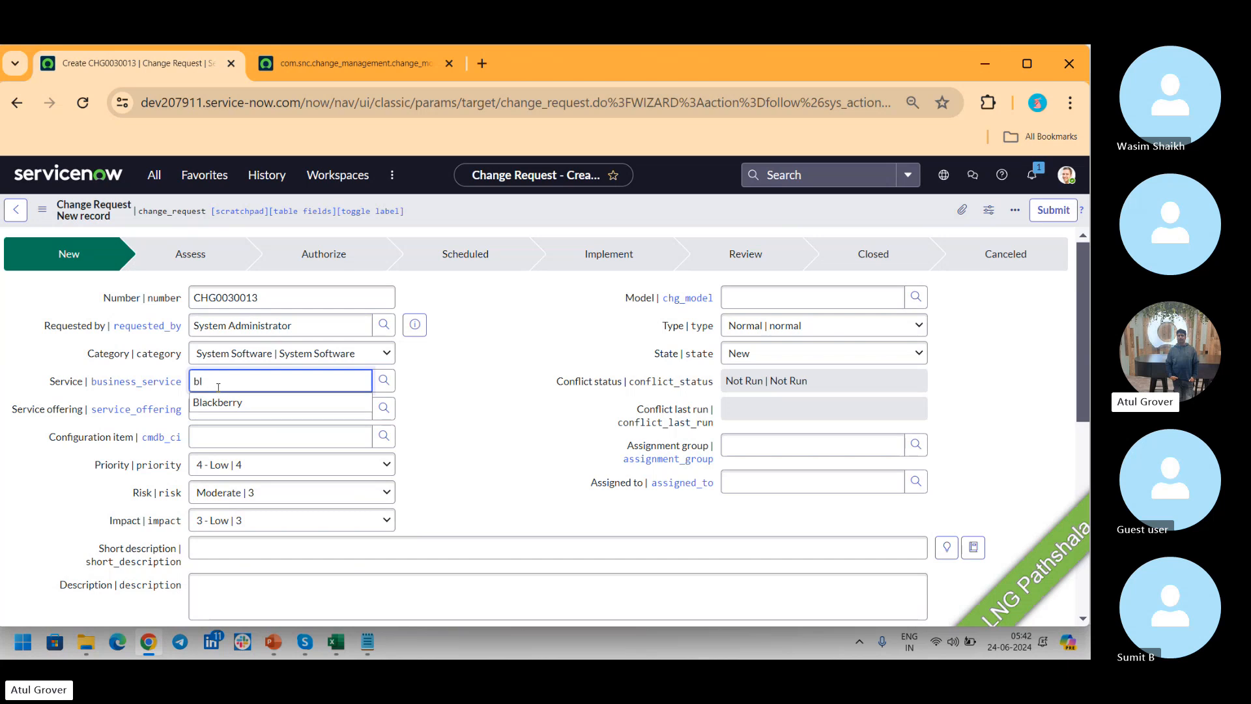
{"action": "left_click", "coordinate": [225, 408]}
Set the service offering to LNG P, the configuration item to SAP AppSRV01 and the impact to 2 - Medium.
{"action": "type", "text": "lng"}
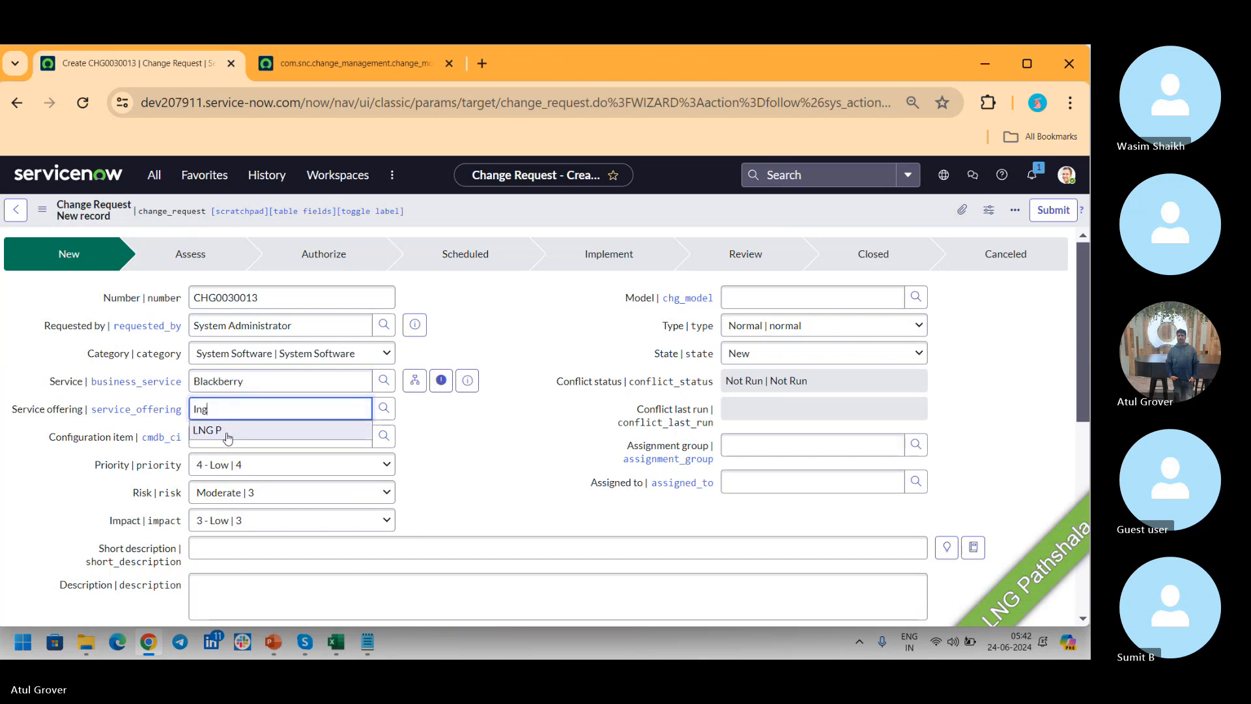
{"action": "left_click", "coordinate": [228, 432]}
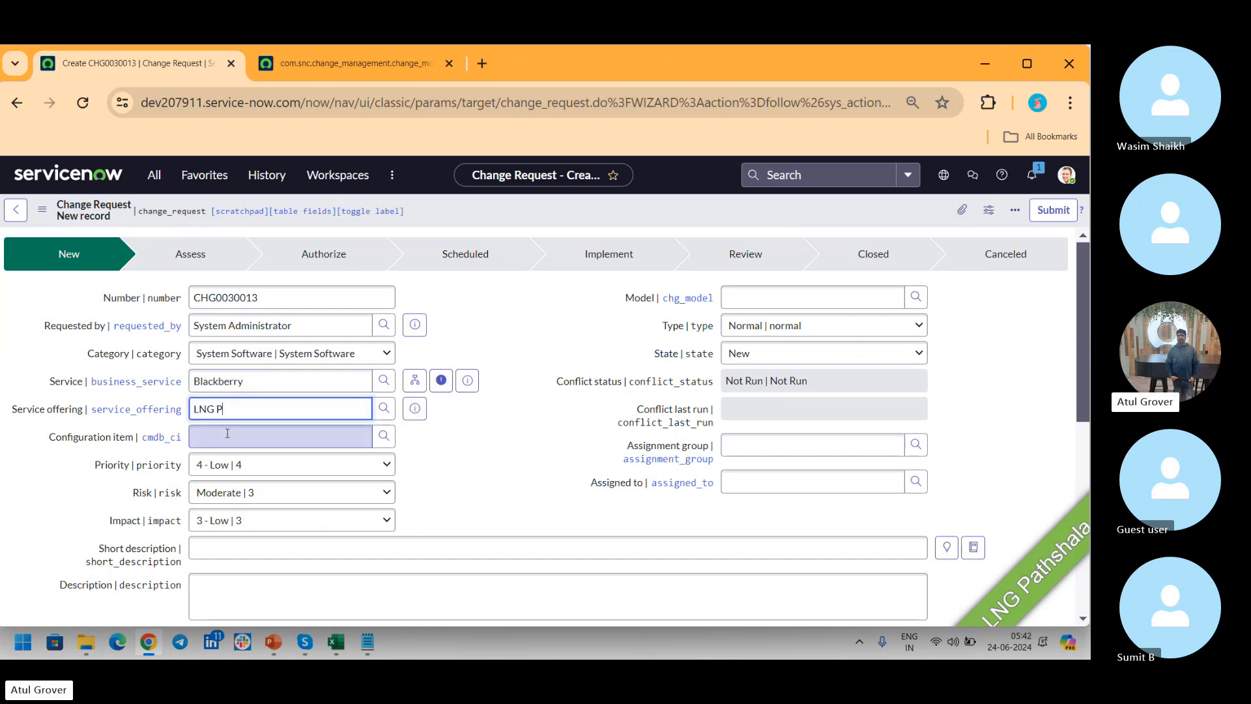
{"action": "type", "text": "S"}
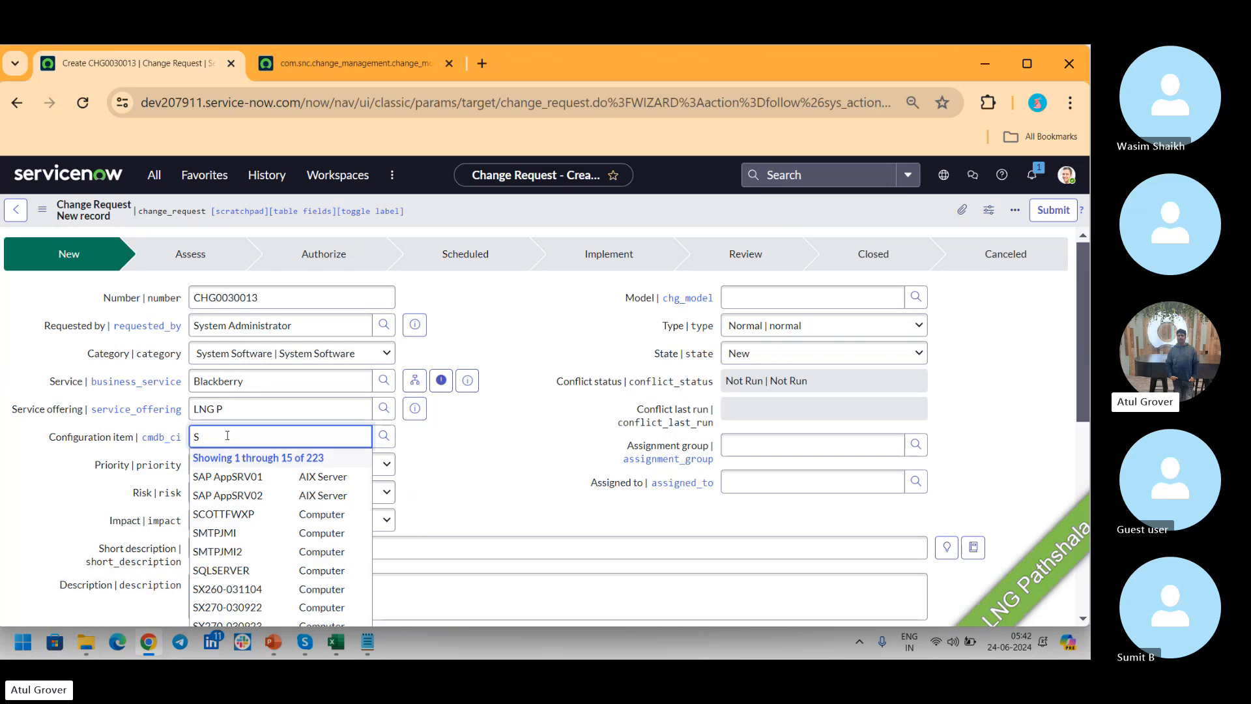
{"action": "left_click", "coordinate": [231, 479]}
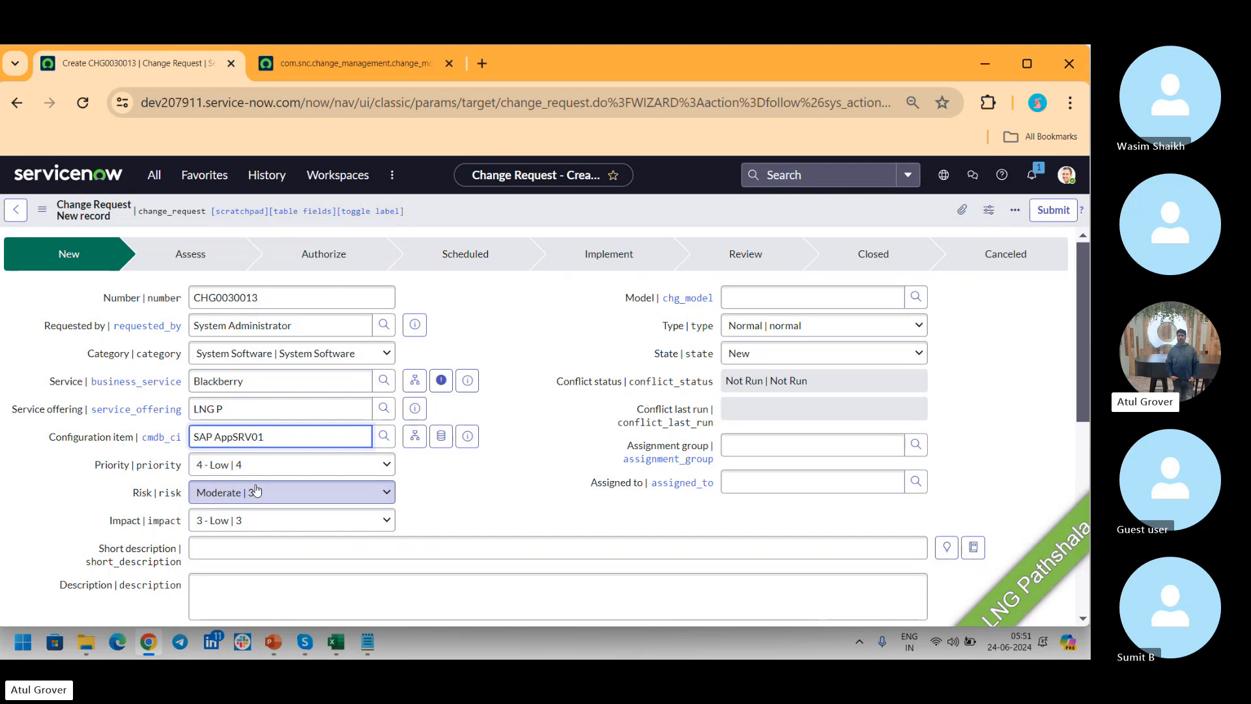
{"action": "left_click", "coordinate": [256, 520]}
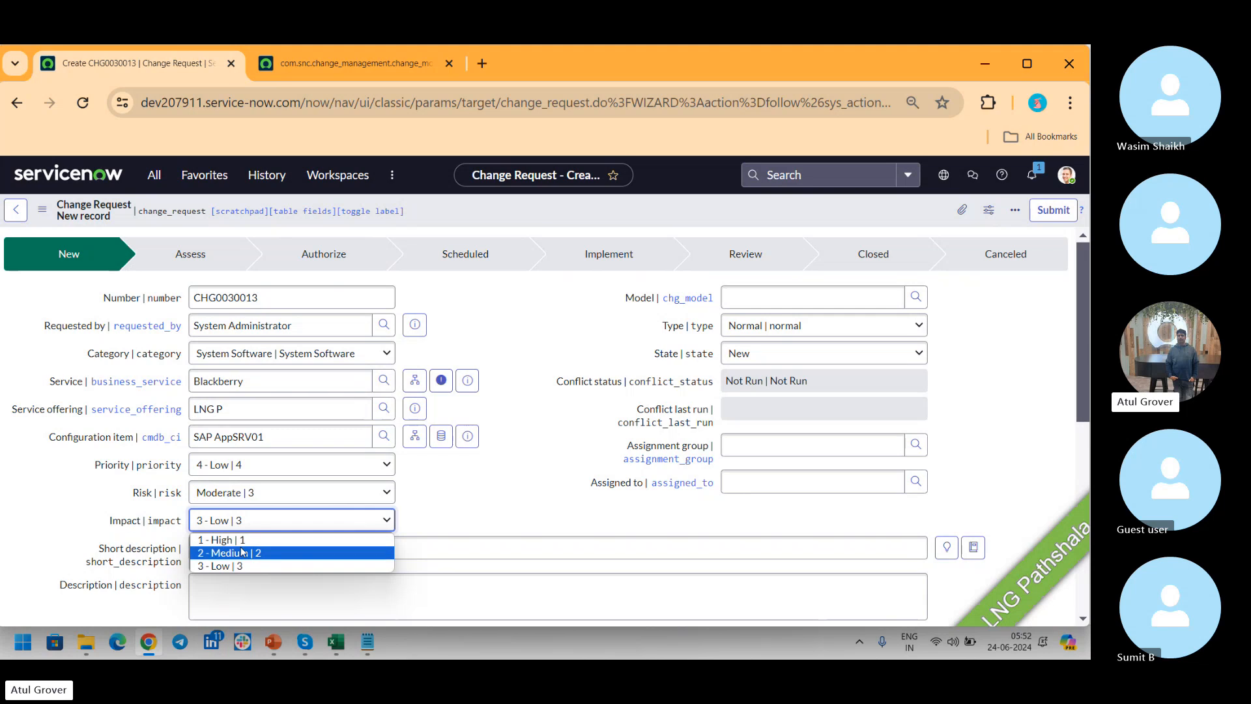
{"action": "left_click", "coordinate": [254, 553]}
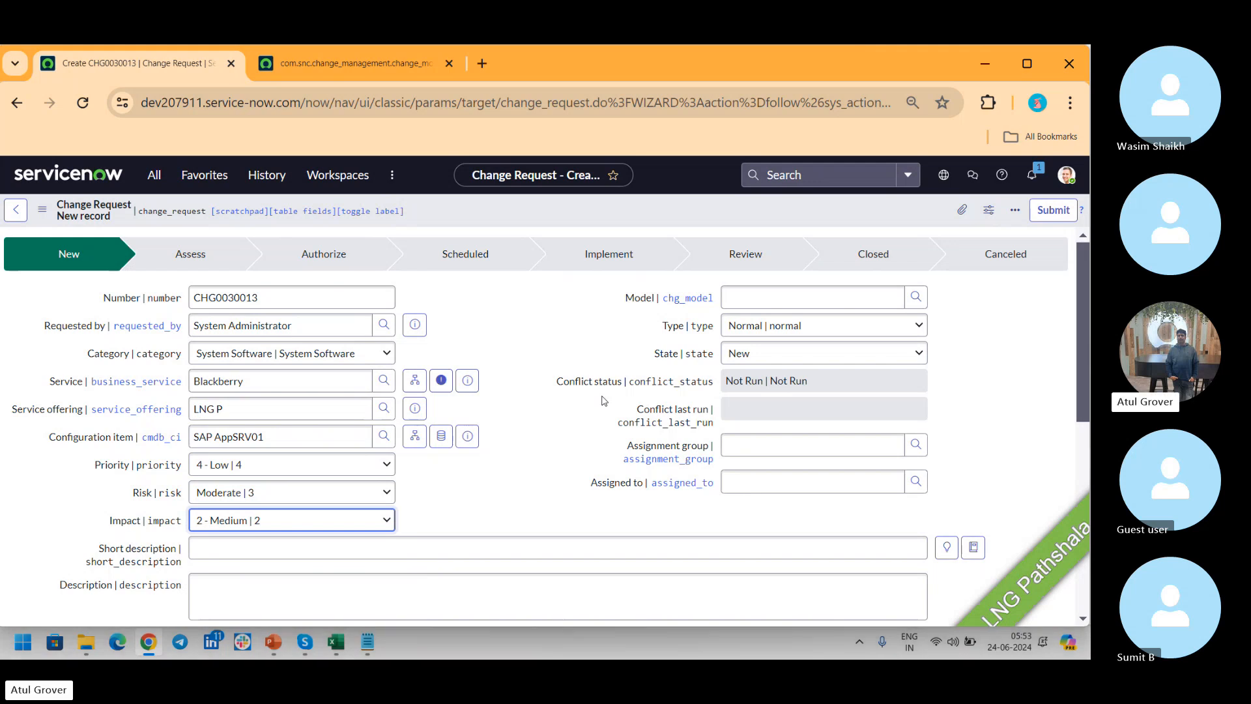
{"action": "key", "text": "alt+Tab"}
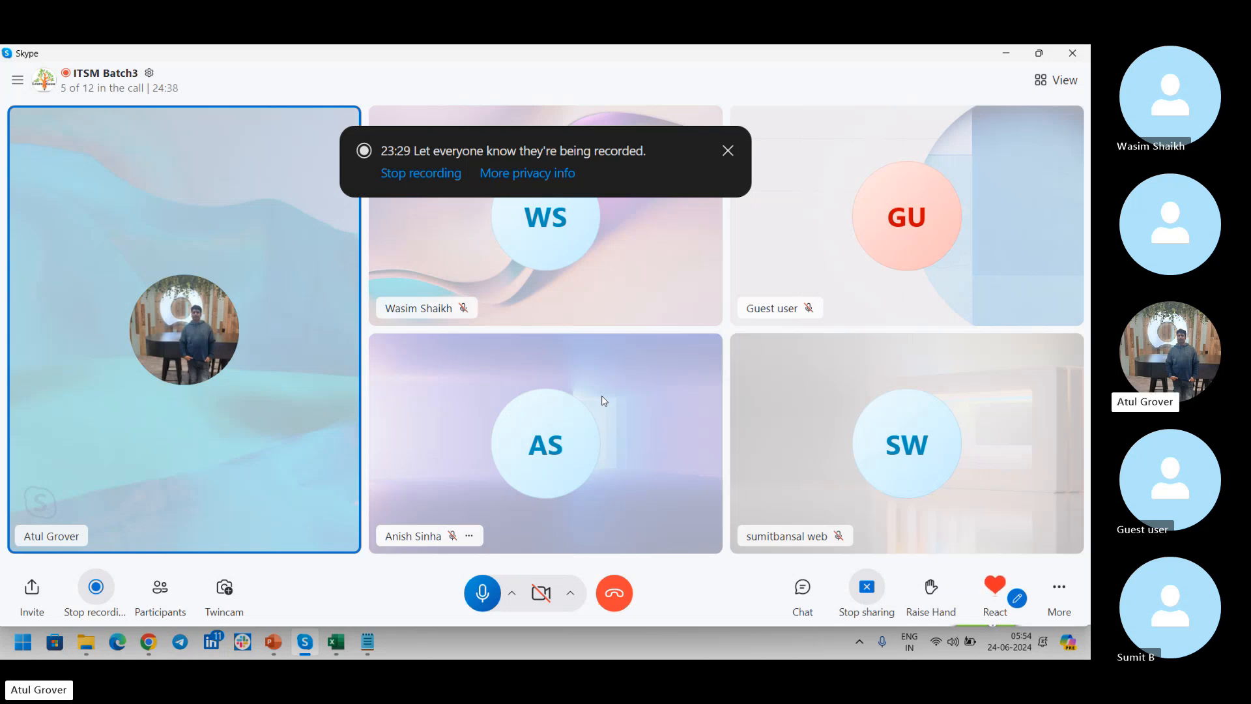
{"action": "key", "text": "alt+Tab"}
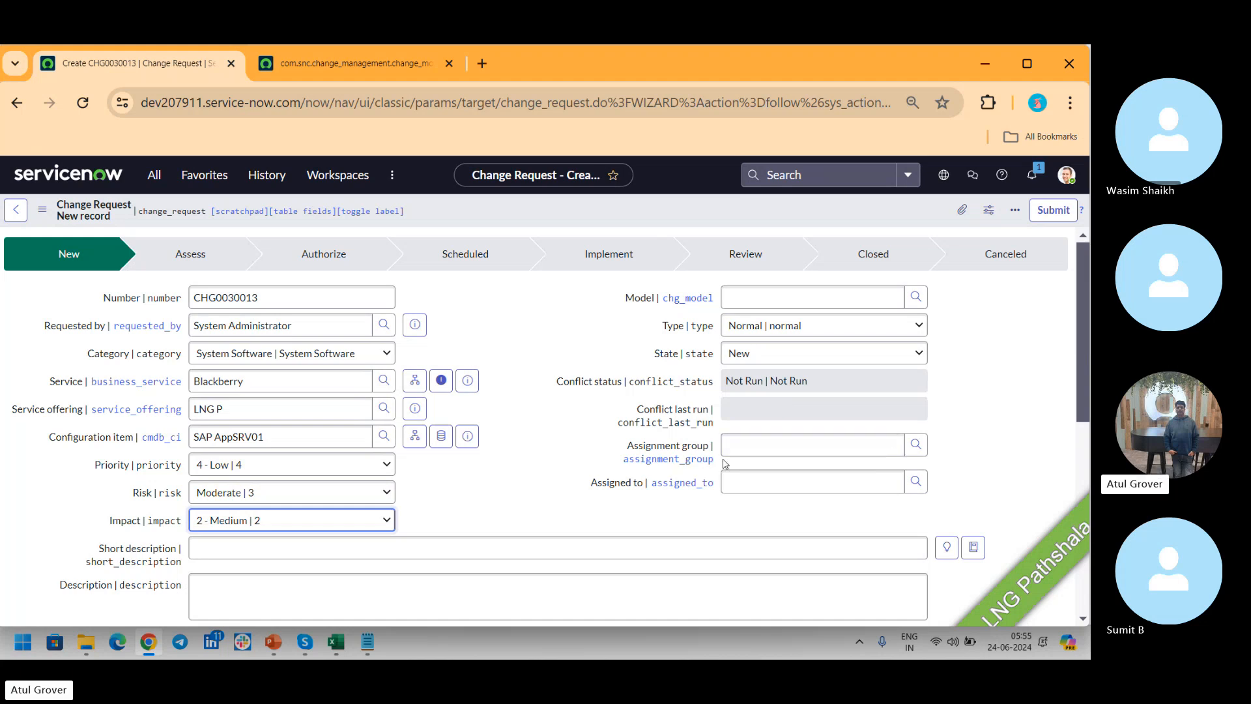
Open the full record of the change request's configuration item SAP AppSRV01.
{"action": "left_click", "coordinate": [749, 447]}
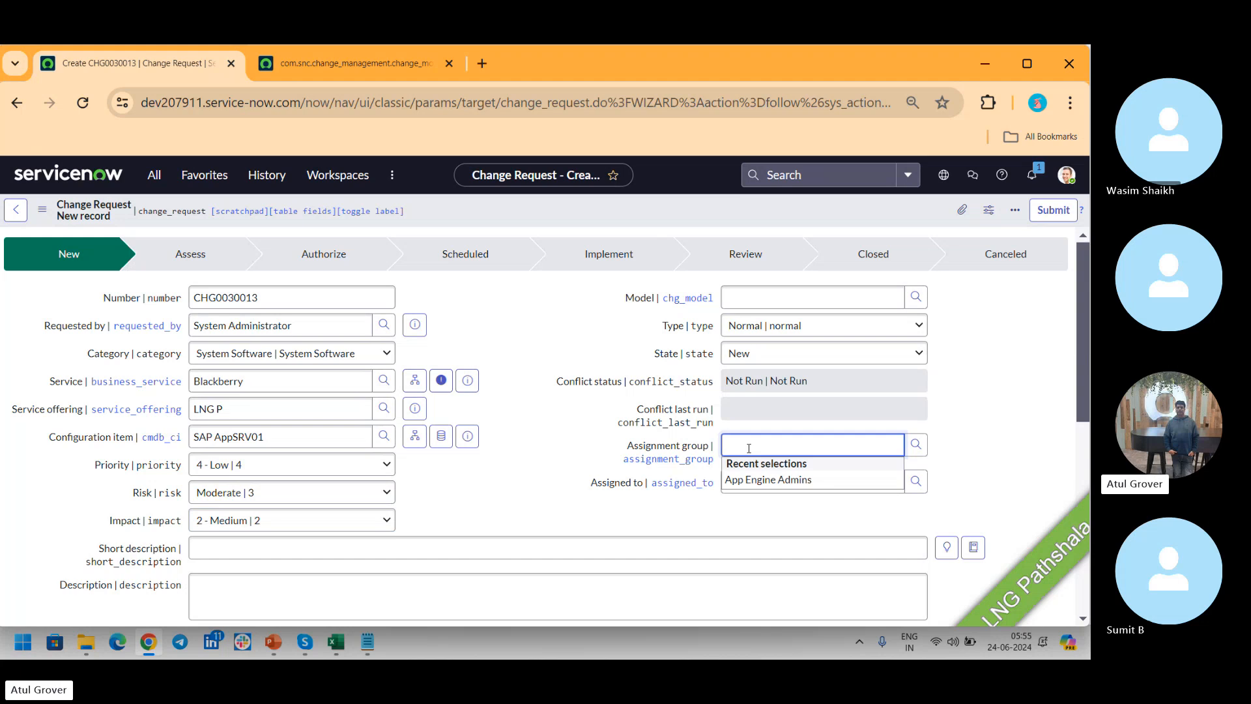
{"action": "left_click", "coordinate": [472, 442]}
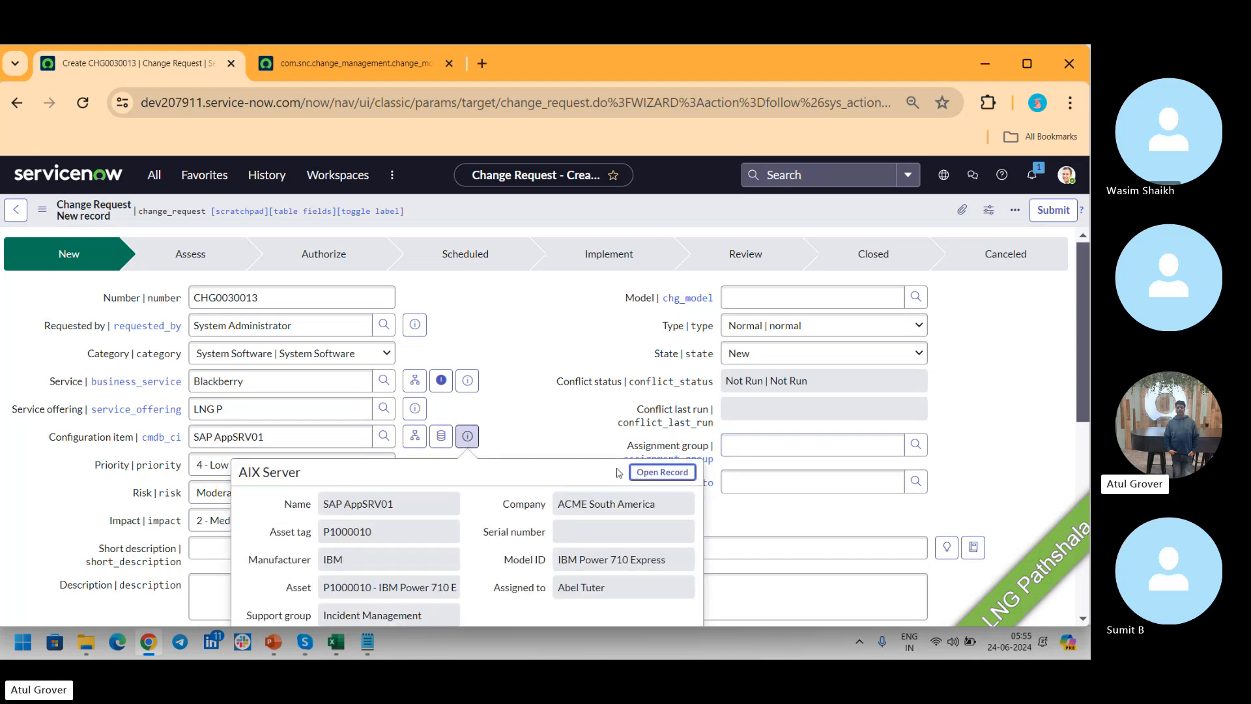
{"action": "left_click", "coordinate": [648, 471]}
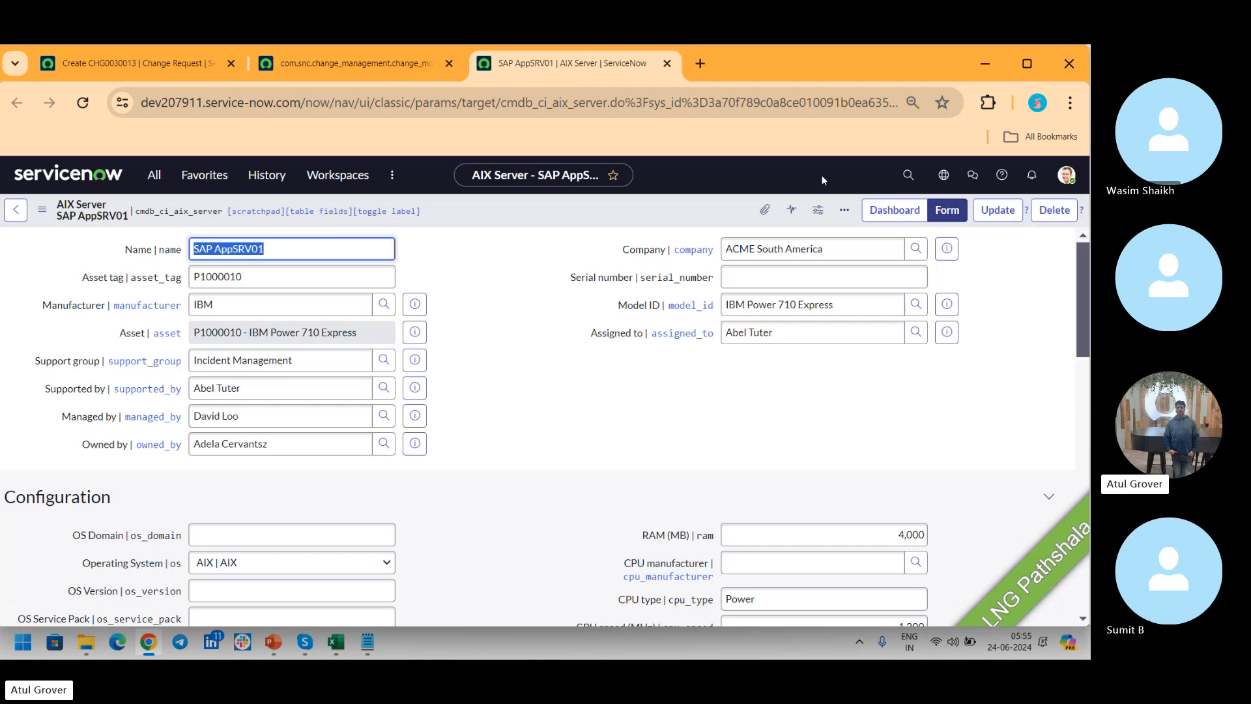
Open the AIX Server form layout without using Form Builder and add the Change Group (assignment_group) field to the selected fields.
{"action": "left_click", "coordinate": [529, 210]}
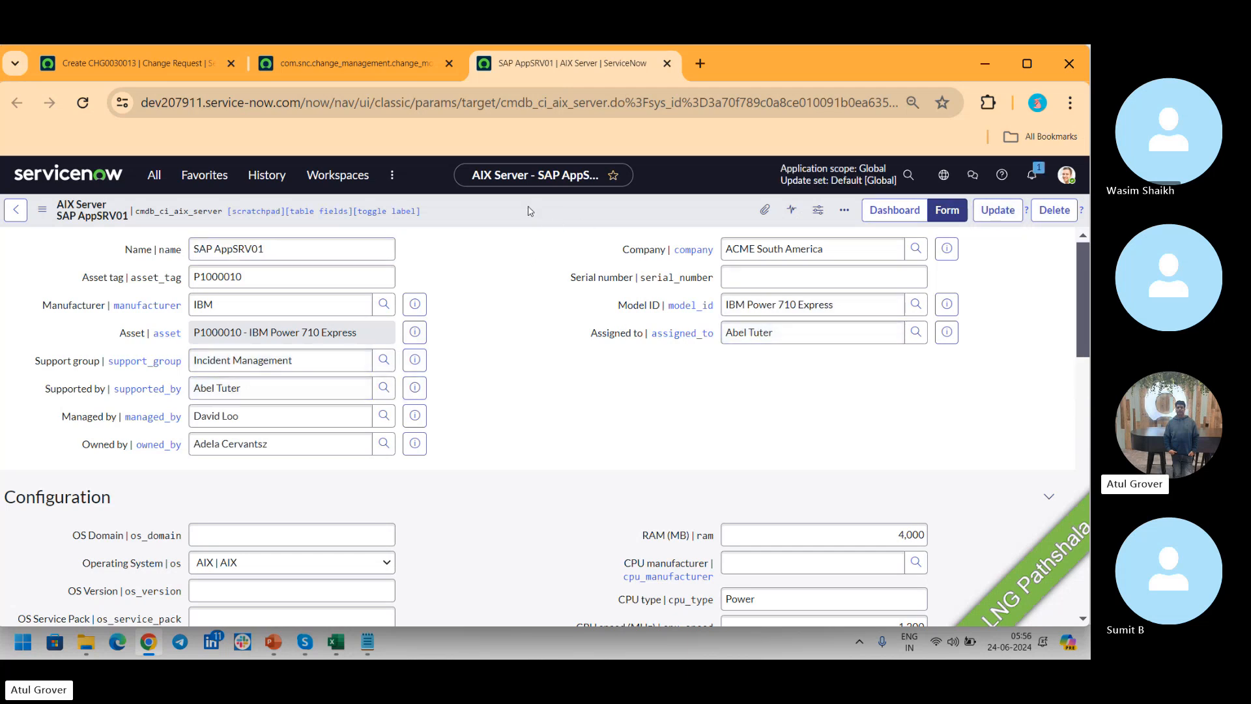
{"action": "right_click", "coordinate": [528, 211]}
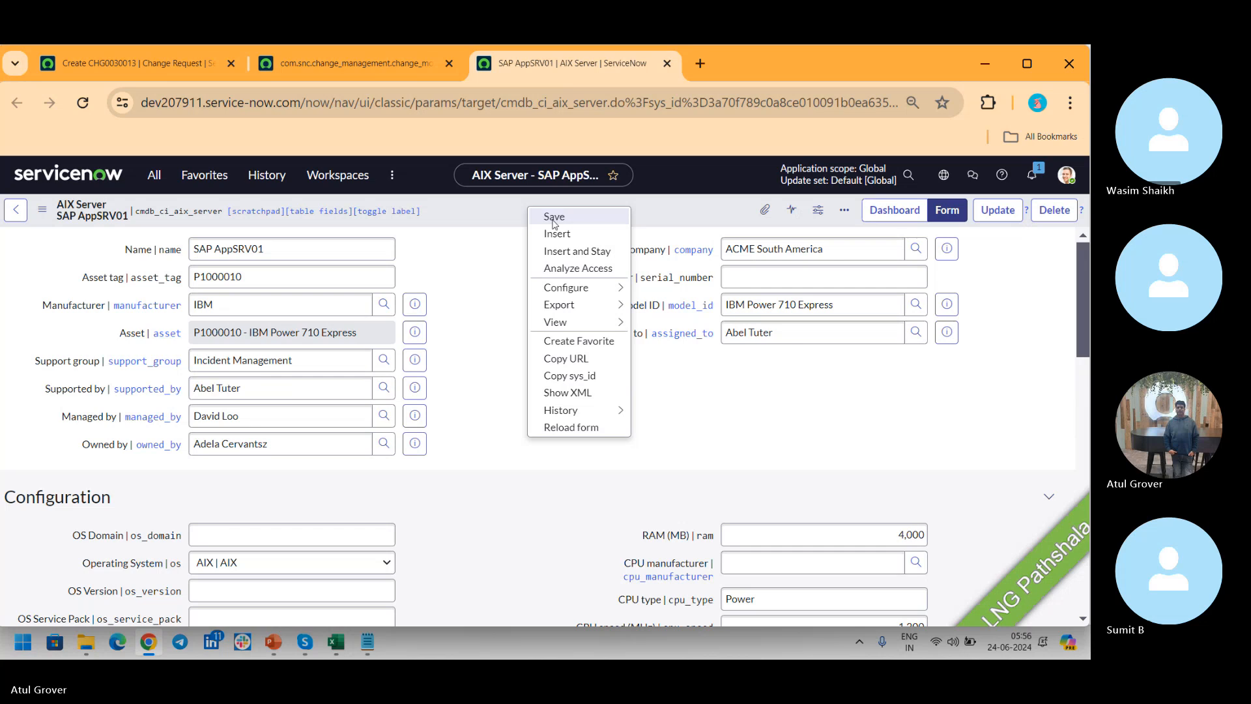
{"action": "mouse_move", "coordinate": [566, 287]}
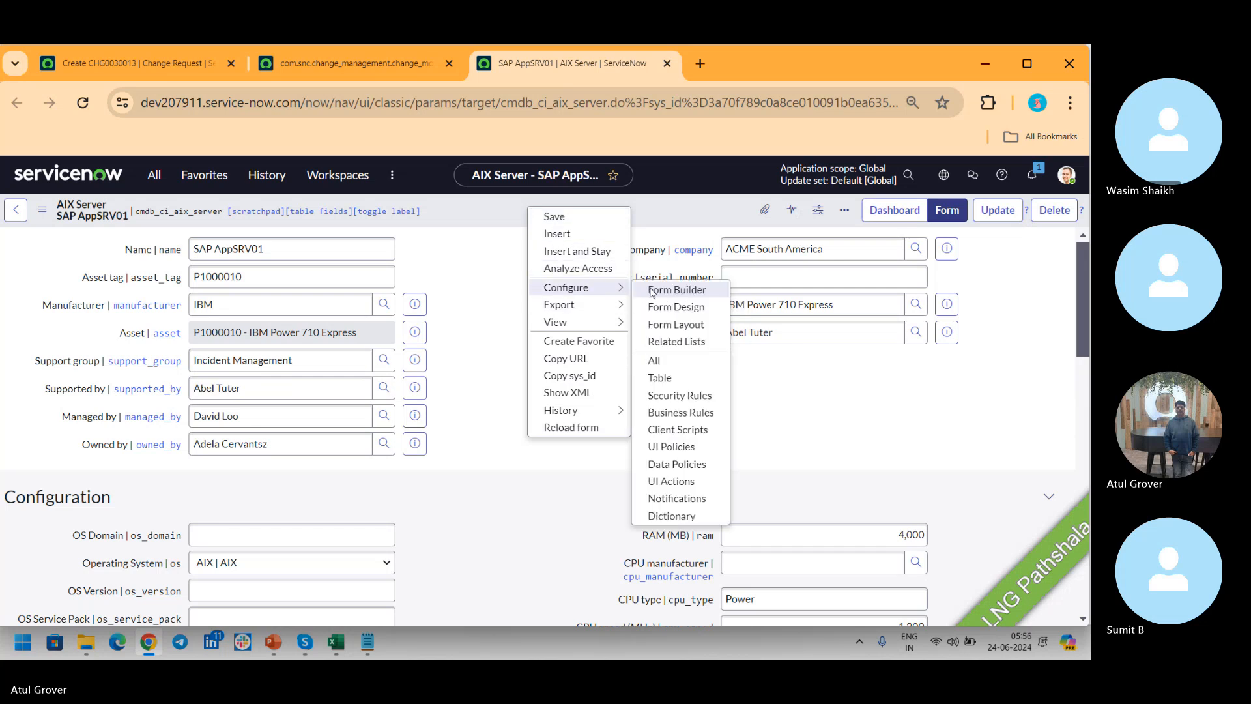
{"action": "left_click", "coordinate": [678, 326]}
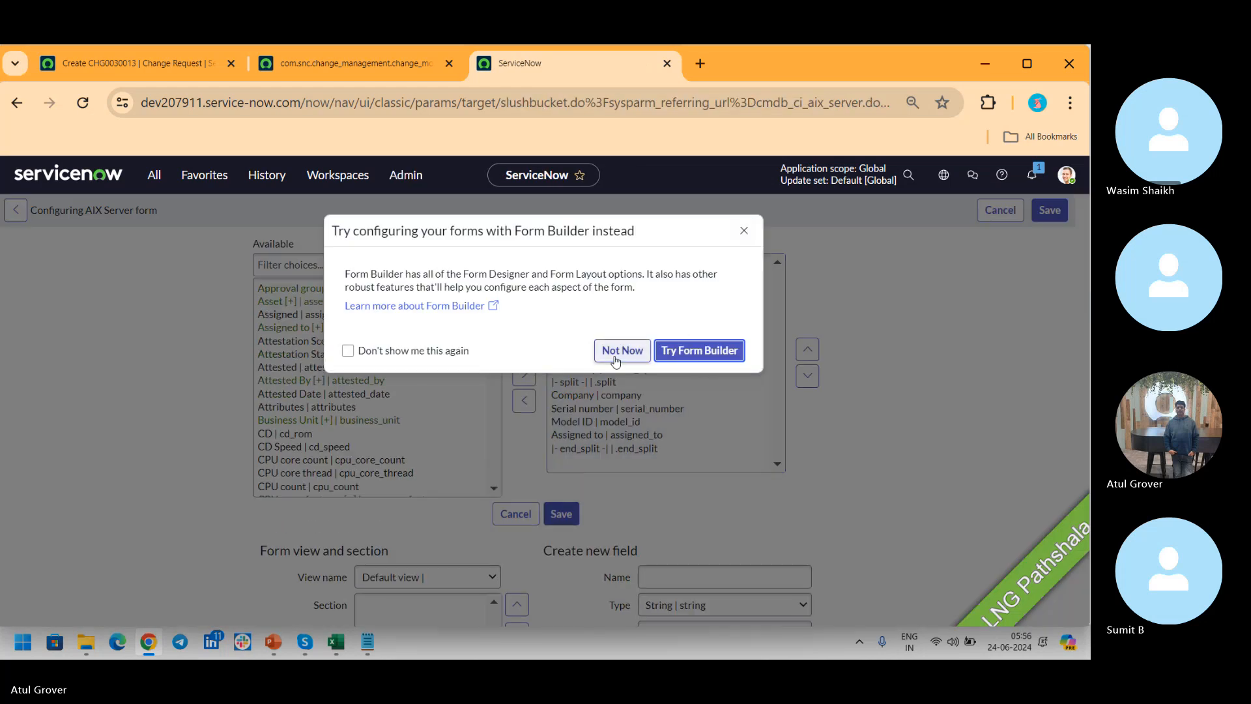
{"action": "left_click", "coordinate": [618, 350]}
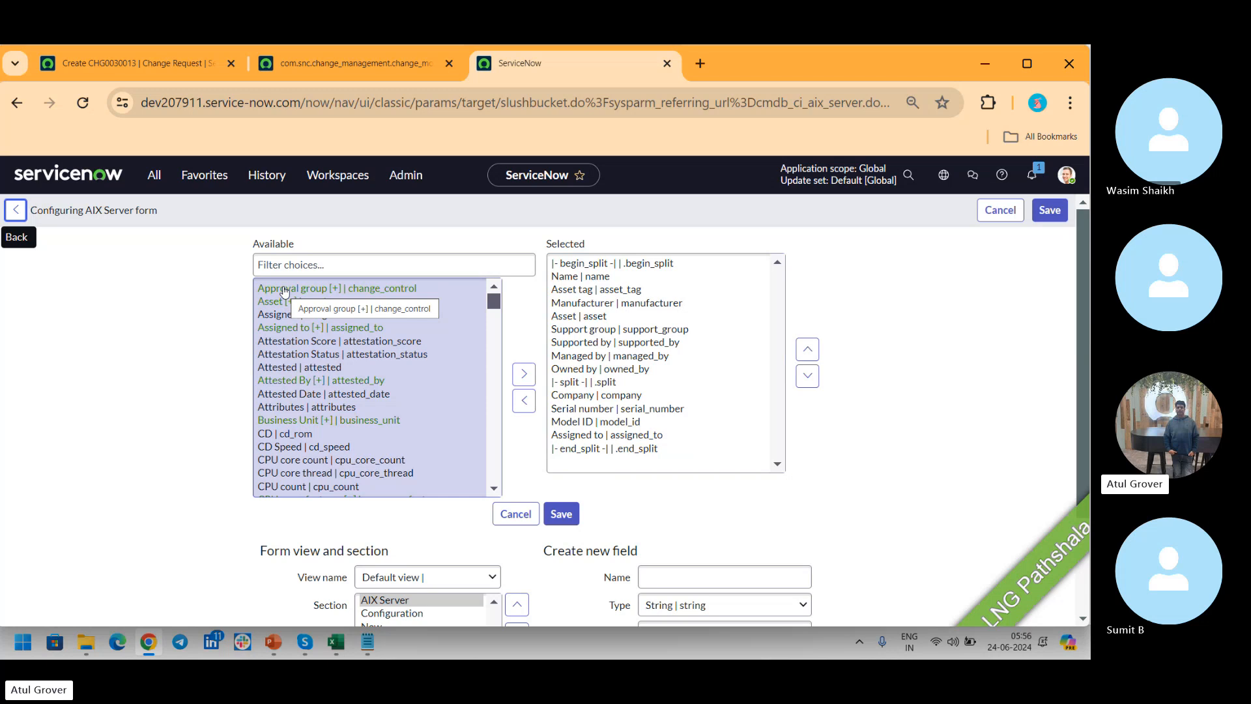
{"action": "left_click", "coordinate": [309, 265]}
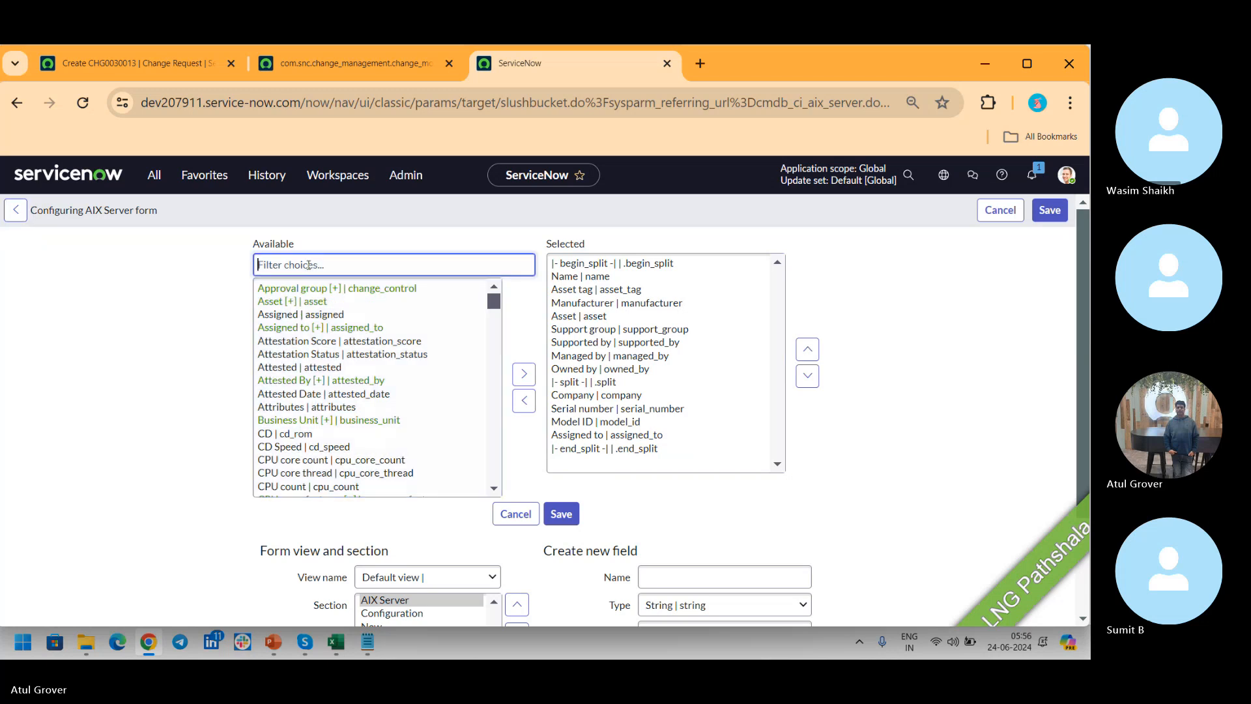
{"action": "type", "text": "Ass"}
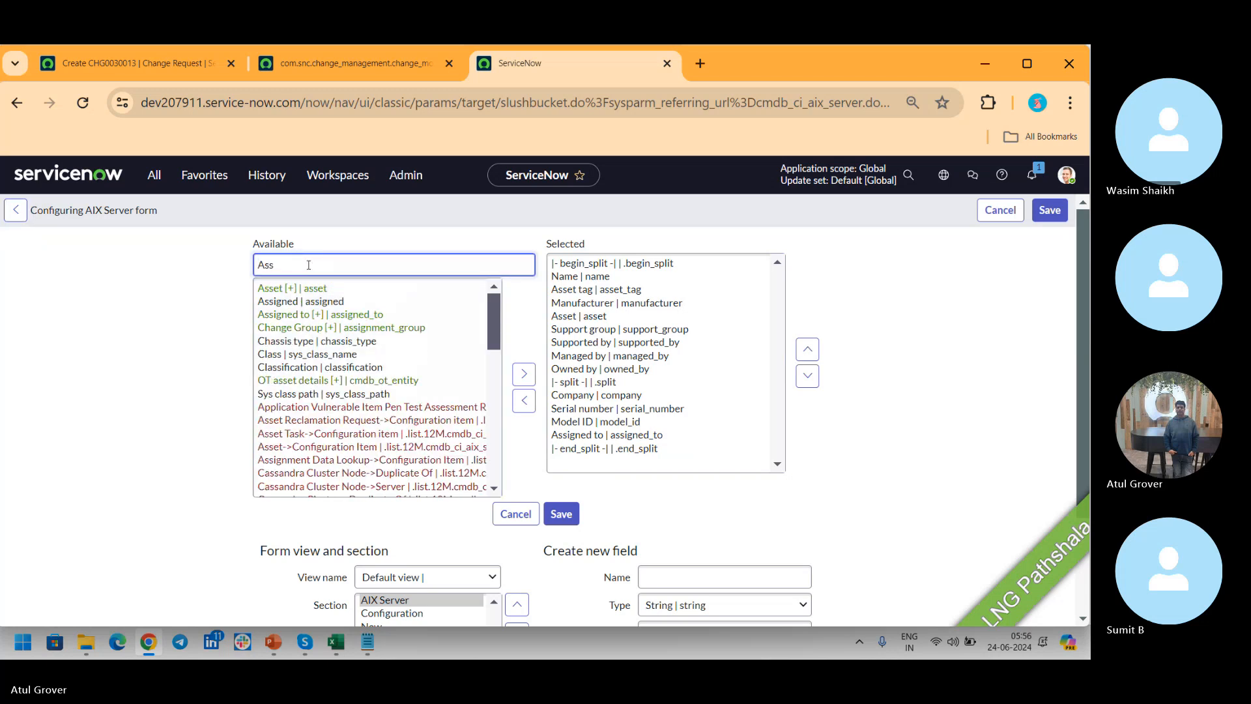
{"action": "left_click", "coordinate": [352, 329]}
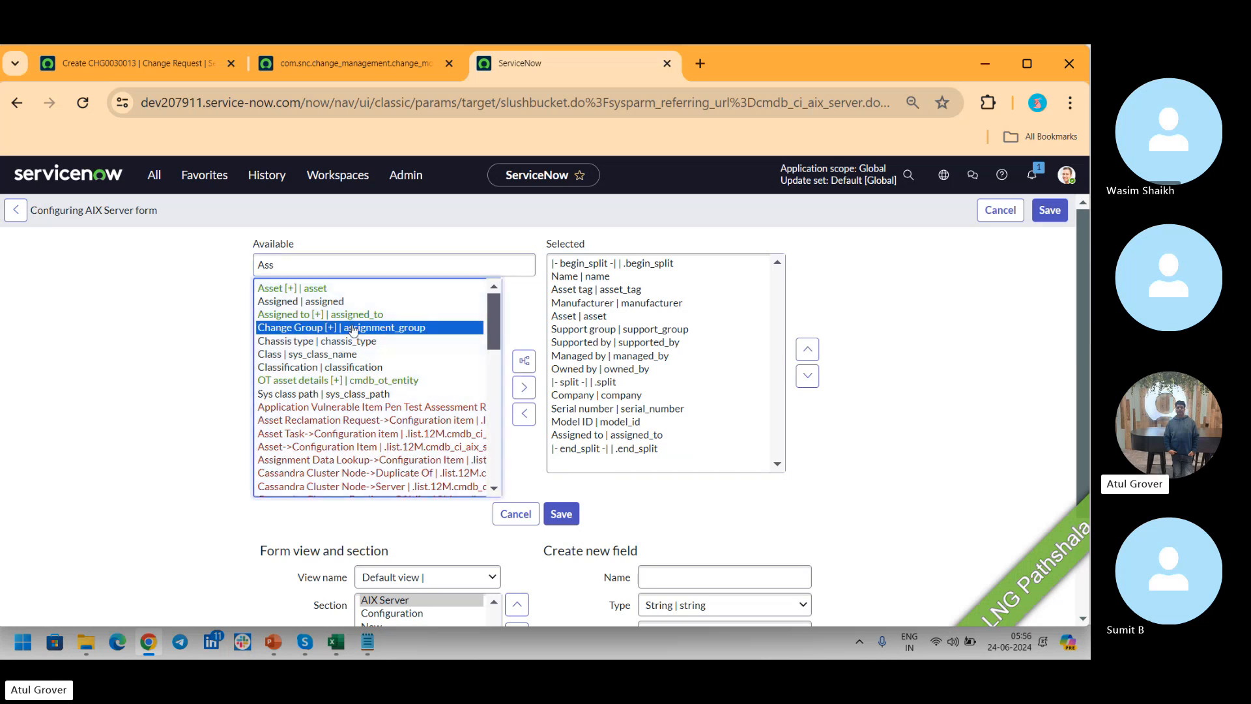
{"action": "left_click", "coordinate": [524, 388]}
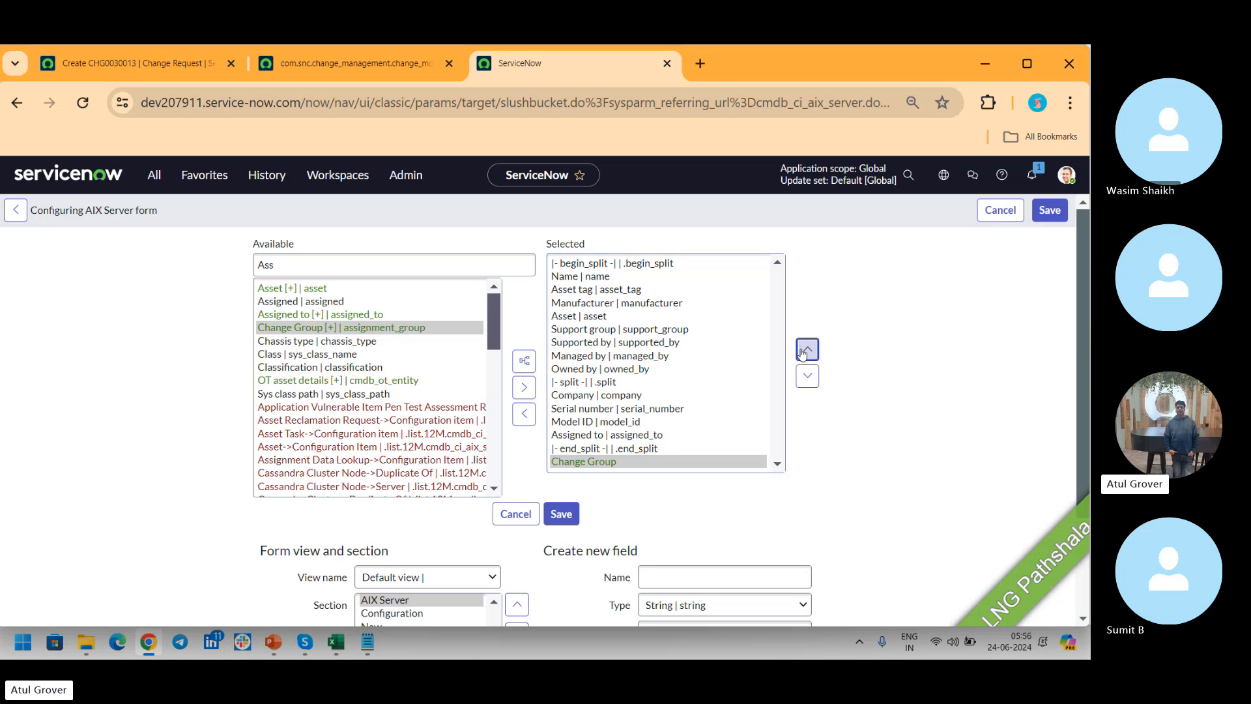
Move the Change Group field between Supported by and Managed by, and save the form layout.
{"action": "left_click", "coordinate": [806, 352]}
{"action": "left_click", "coordinate": [806, 352]}
{"action": "left_click", "coordinate": [806, 352]}
{"action": "left_click", "coordinate": [804, 353]}
{"action": "left_click", "coordinate": [804, 354]}
{"action": "left_click", "coordinate": [804, 352]}
{"action": "left_click", "coordinate": [803, 353]}
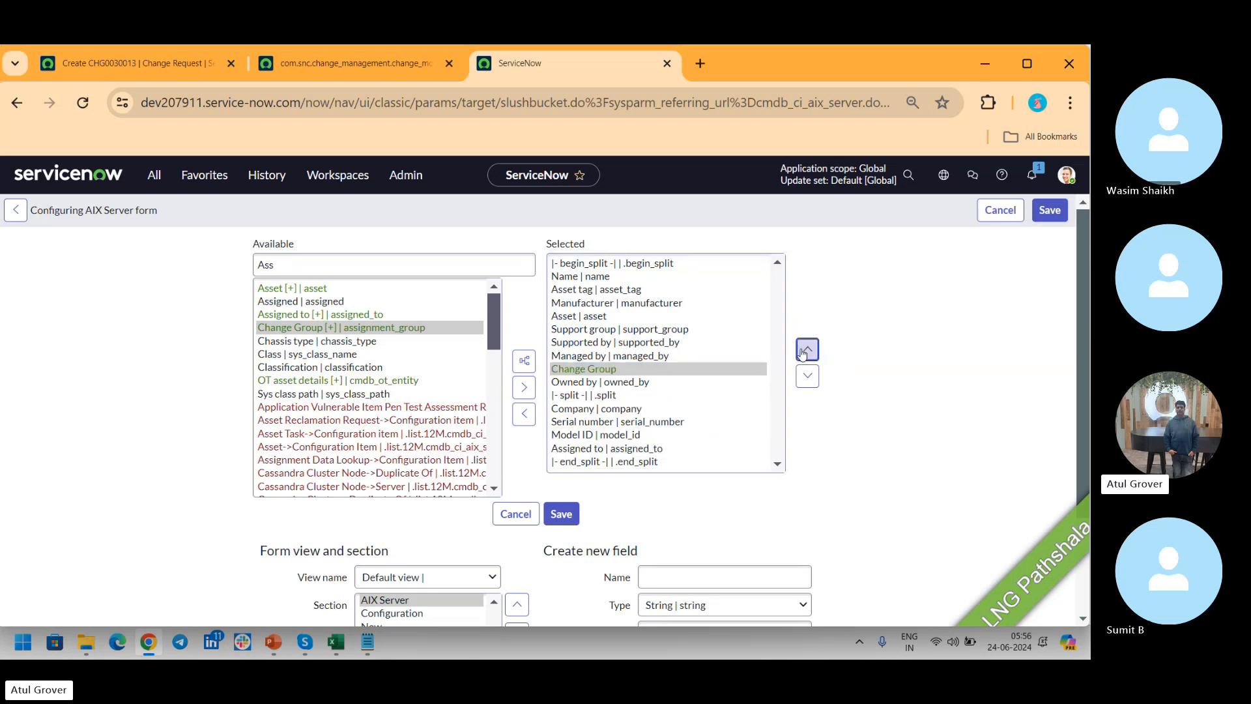
{"action": "left_click", "coordinate": [804, 353]}
{"action": "left_click", "coordinate": [568, 516]}
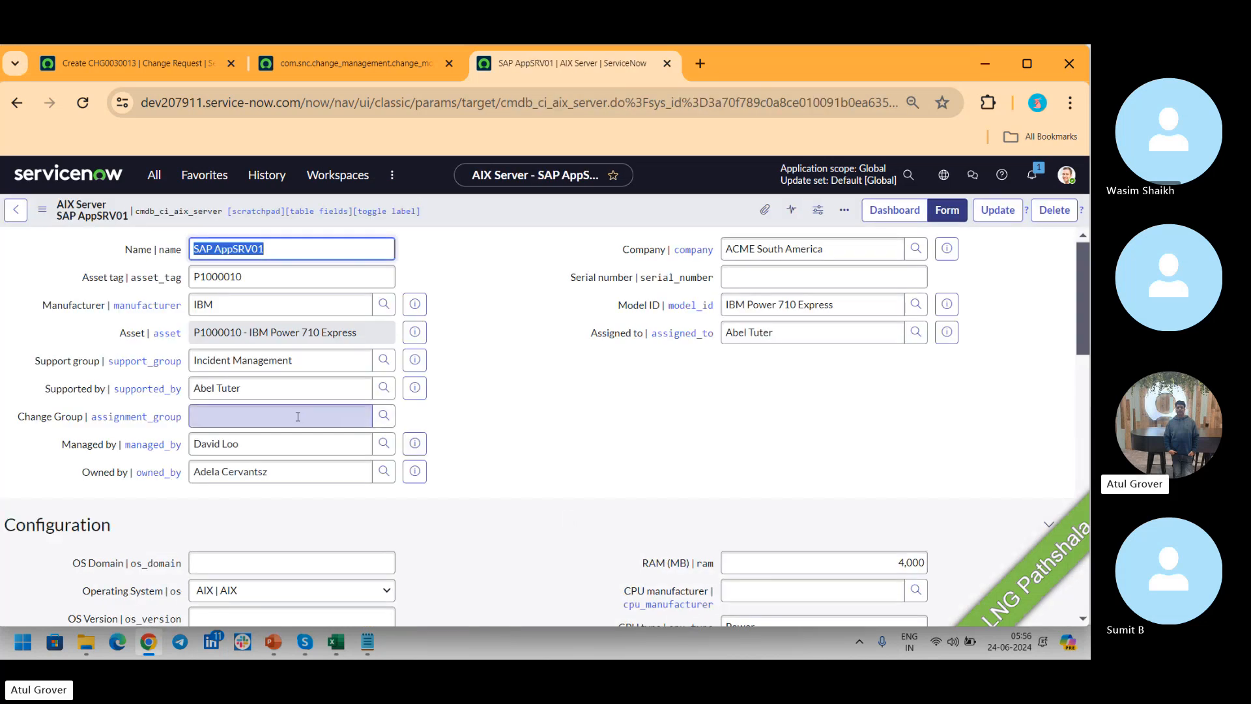
Set the Change Group of the SAP AppSRV01 configuration item to Change Management and save the record.
{"action": "left_click", "coordinate": [298, 416]}
{"action": "type", "text": "c"}
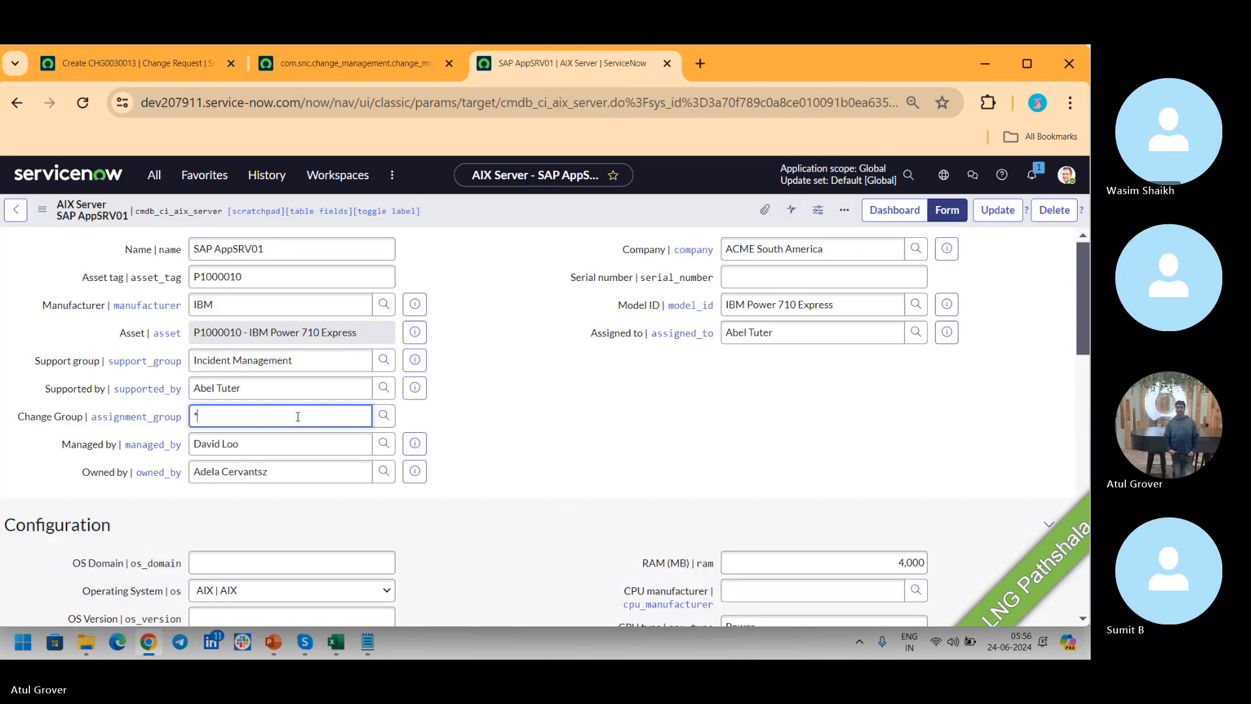
{"action": "type", "text": "hnage"}
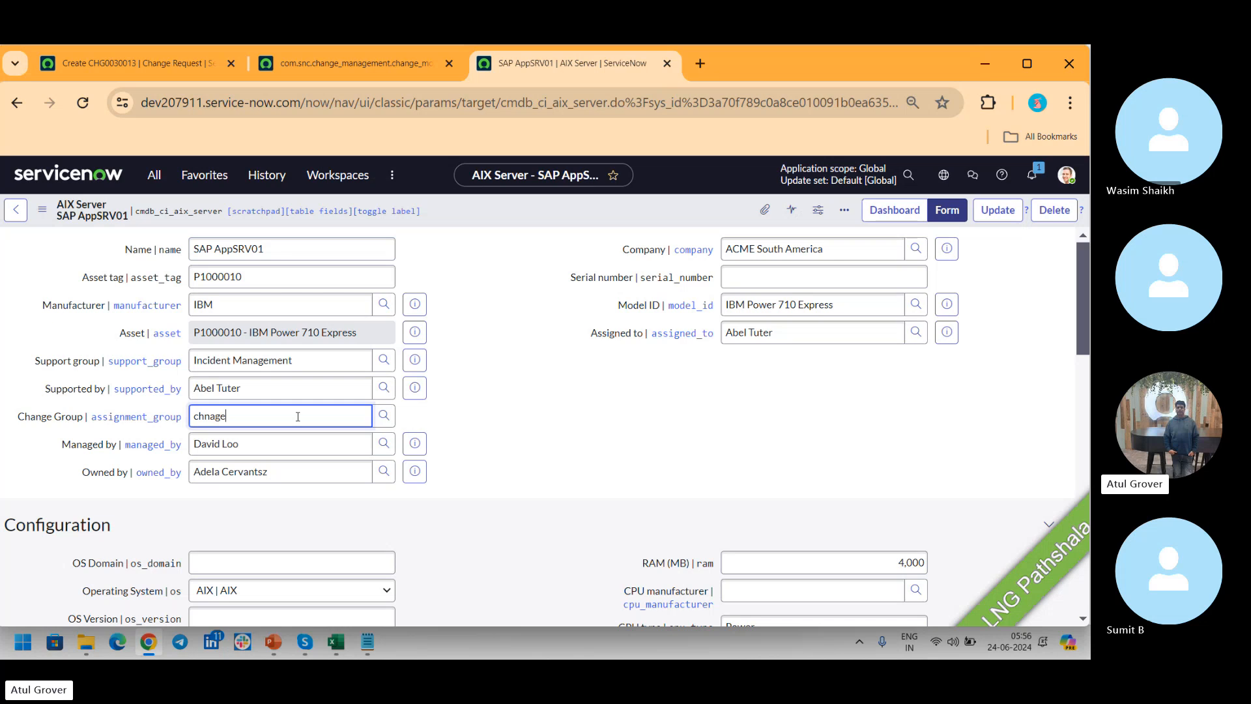
{"action": "key", "text": "BackSpace"}
{"action": "key", "text": "BackSpace"}
{"action": "key", "text": "BackSpace"}
{"action": "key", "text": "BackSpace"}
{"action": "type", "text": "ange"}
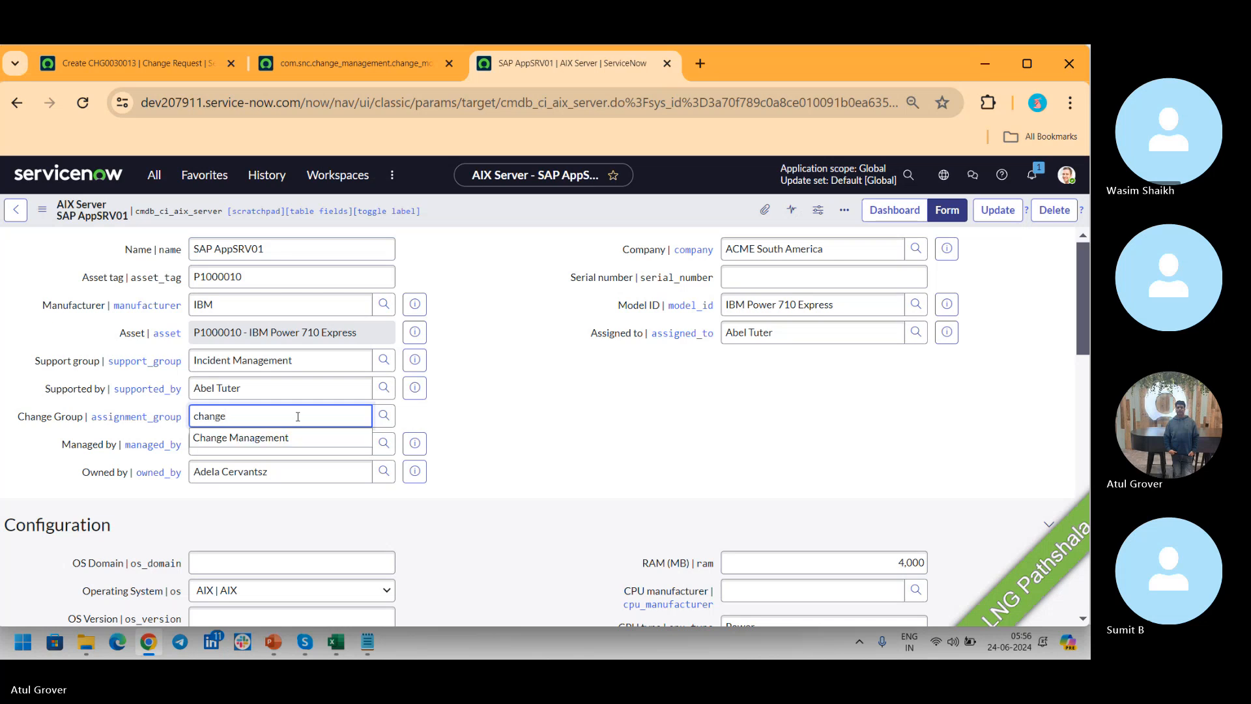
{"action": "left_click", "coordinate": [277, 439]}
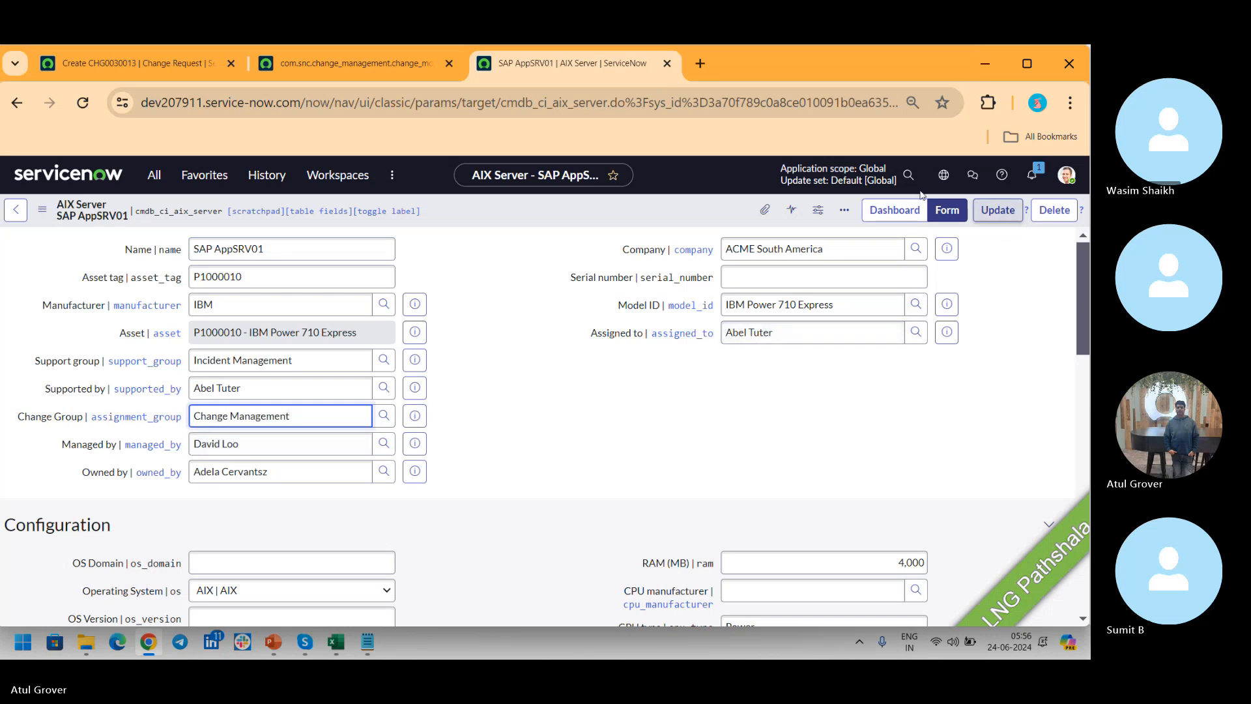
{"action": "right_click", "coordinate": [694, 218]}
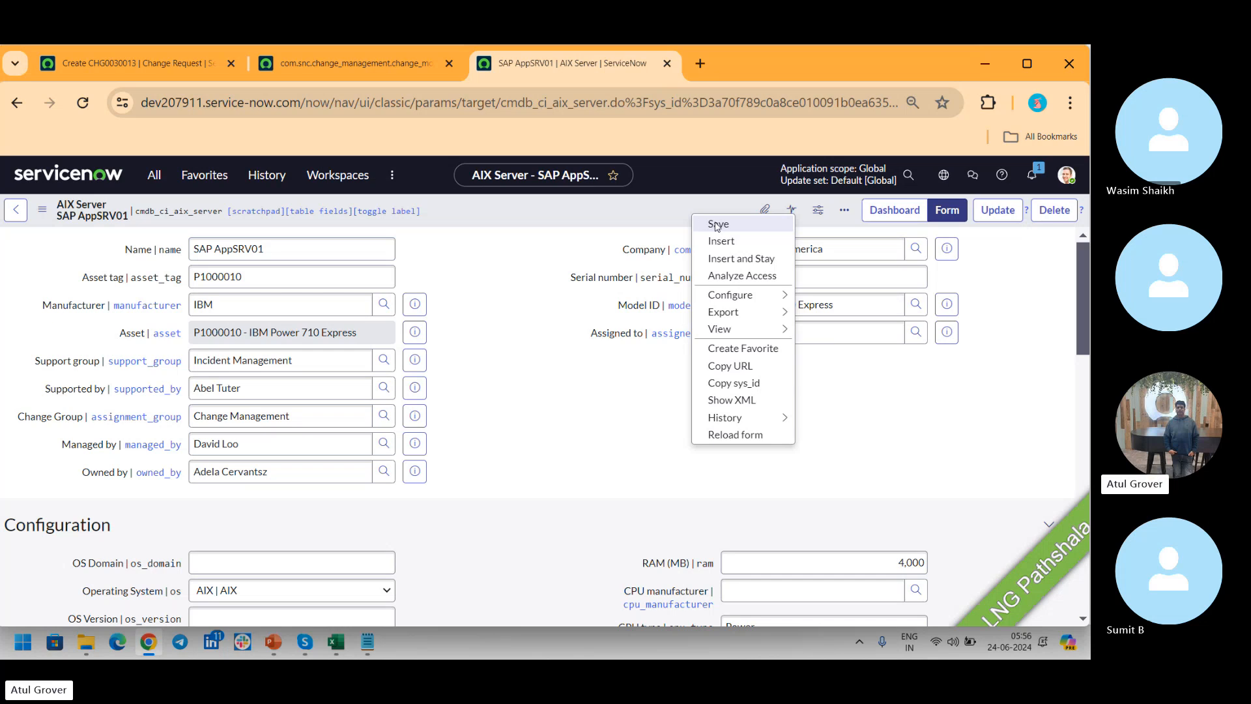
{"action": "left_click", "coordinate": [707, 224]}
Return to the new change request and preview its configuration item to check the Change Group against the assignment group.
{"action": "left_click", "coordinate": [148, 52]}
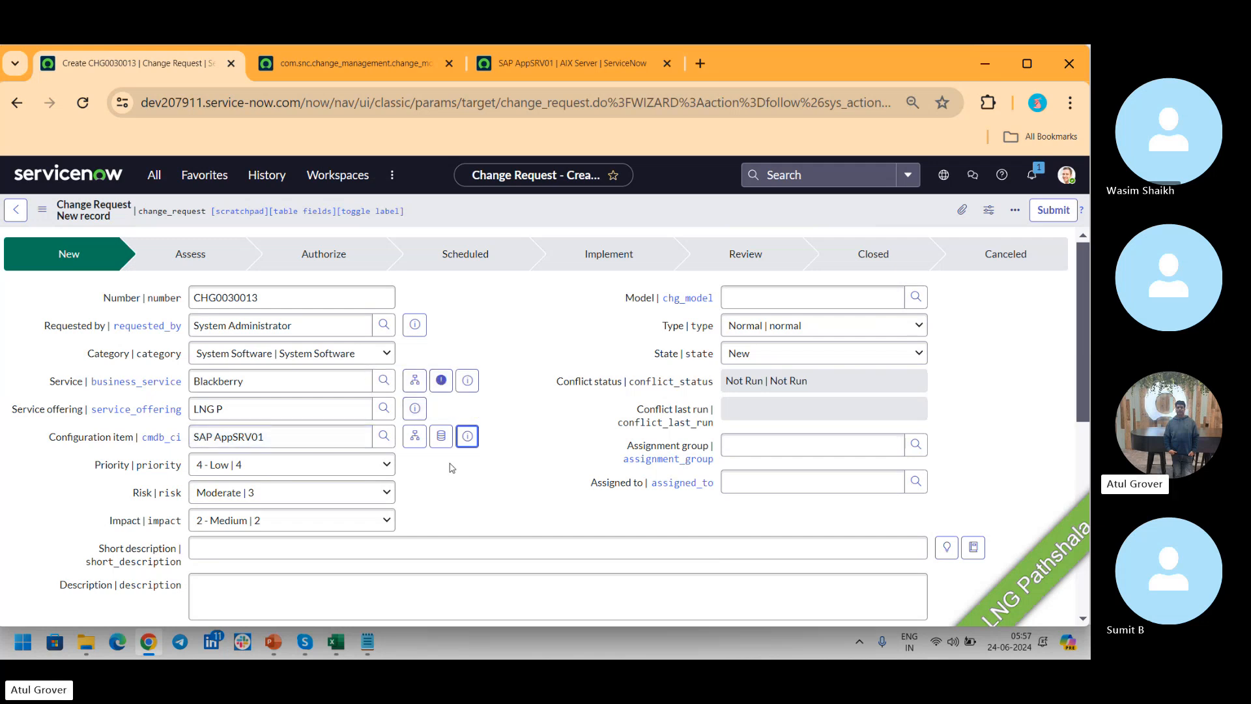
{"action": "left_click", "coordinate": [468, 436]}
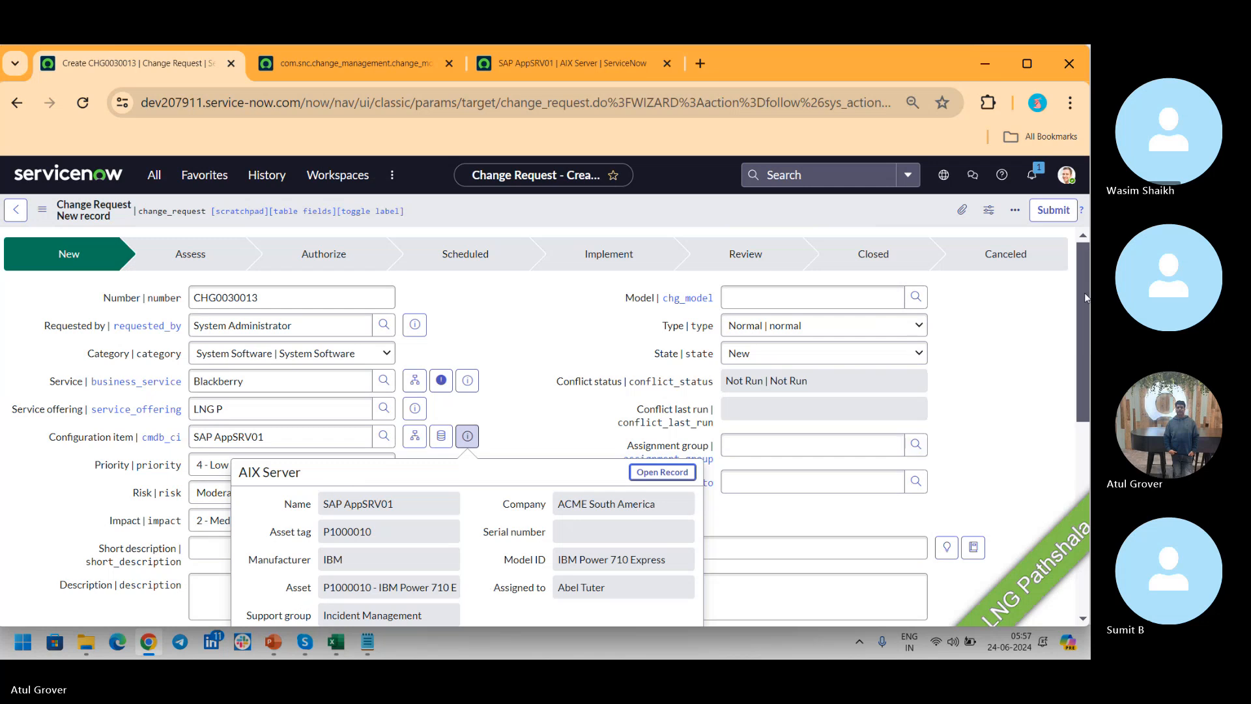
{"action": "scroll", "coordinate": [1085, 292], "scroll_direction": "down", "scroll_amount": 3}
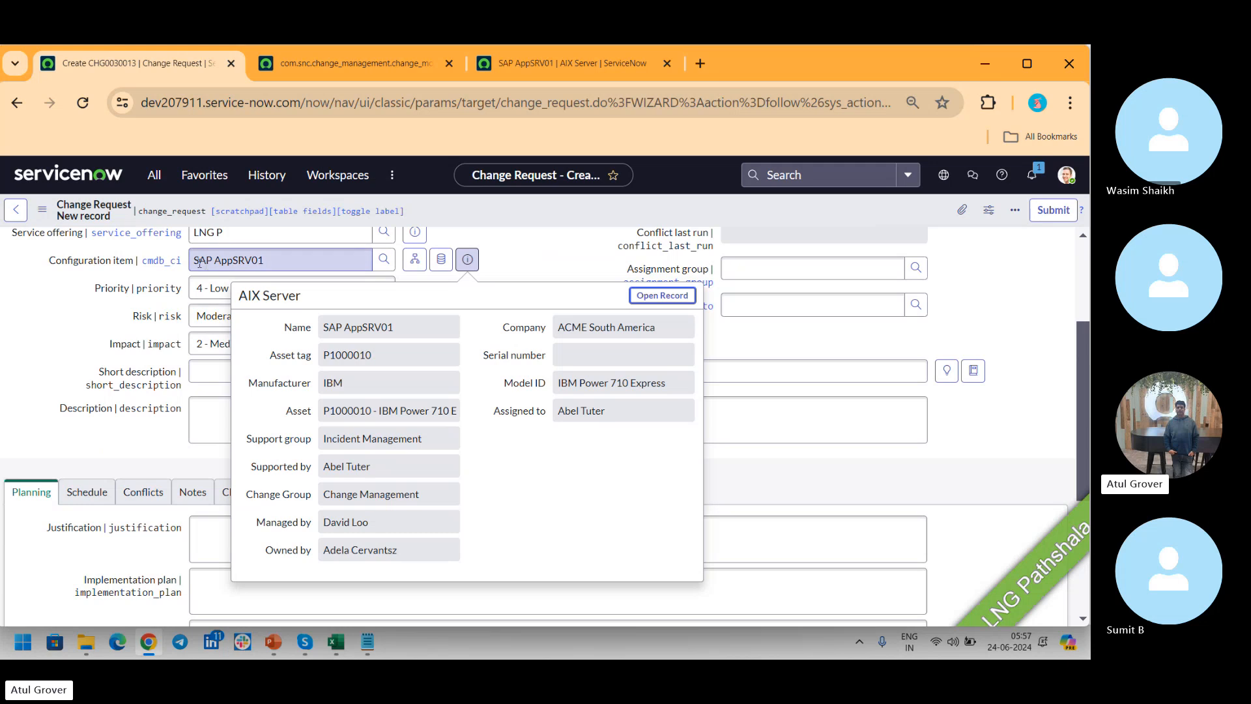
{"action": "left_click", "coordinate": [873, 264]}
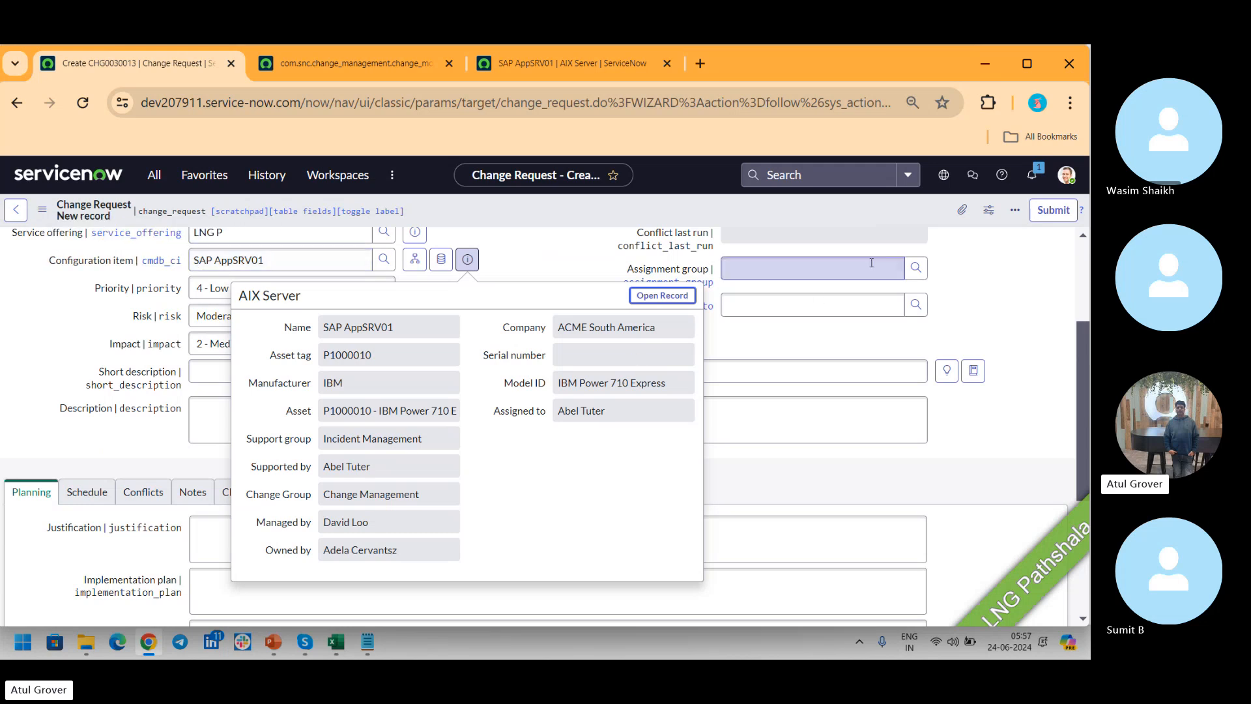
{"action": "left_click", "coordinate": [1004, 297]}
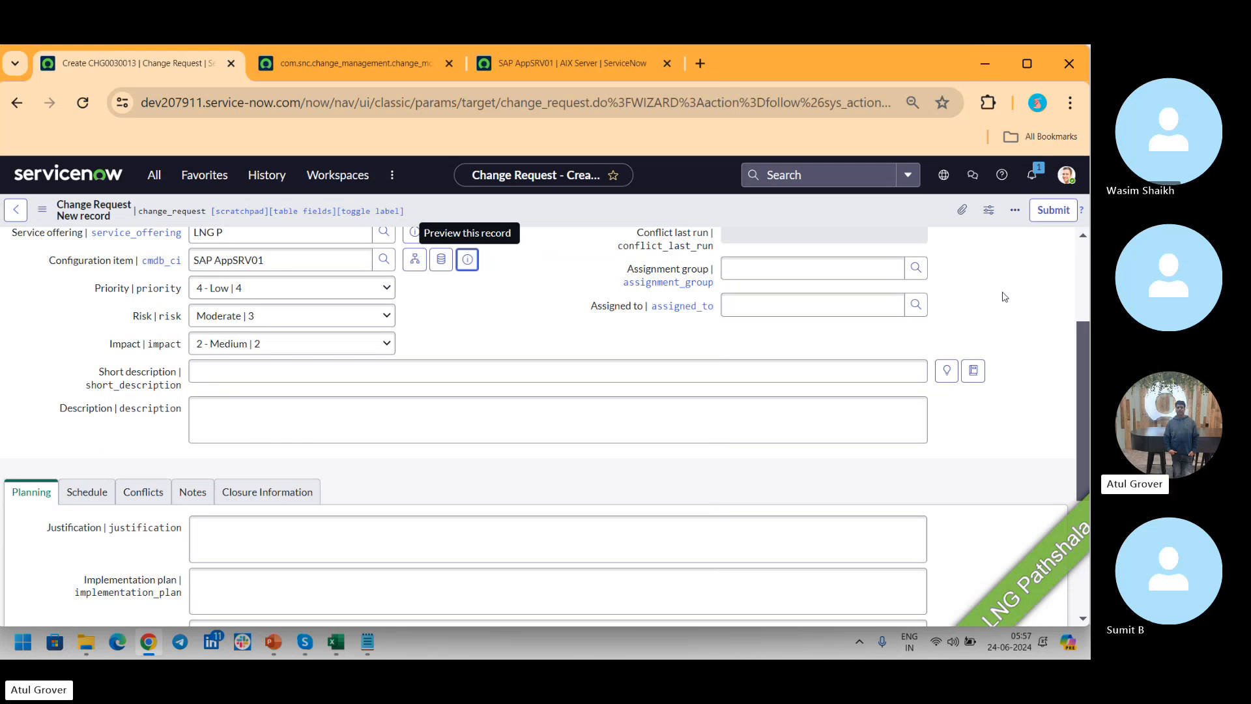
Review the change request's planning fields: justification, implementation plan, risk and impact analysis, backout plan and test plan.
{"action": "left_click_drag", "start_coordinate": [1077, 376], "coordinate": [1074, 287]}
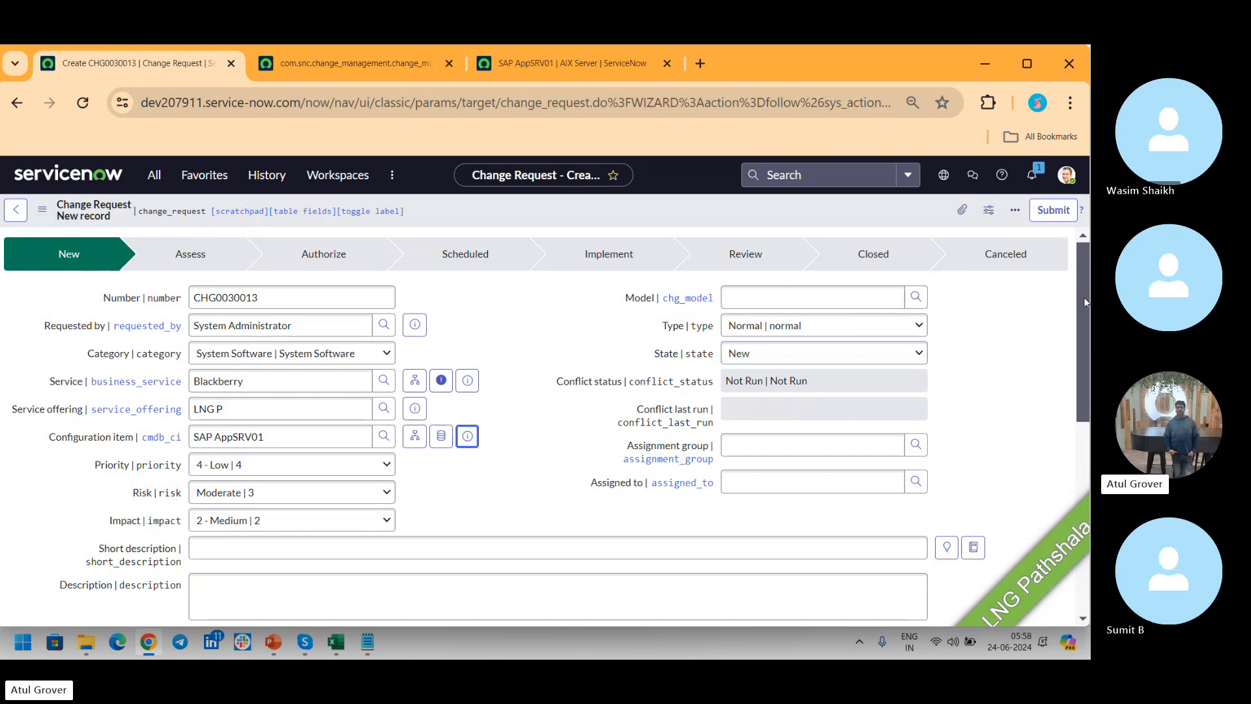
{"action": "scroll", "coordinate": [1084, 297], "scroll_direction": "down", "scroll_amount": 3}
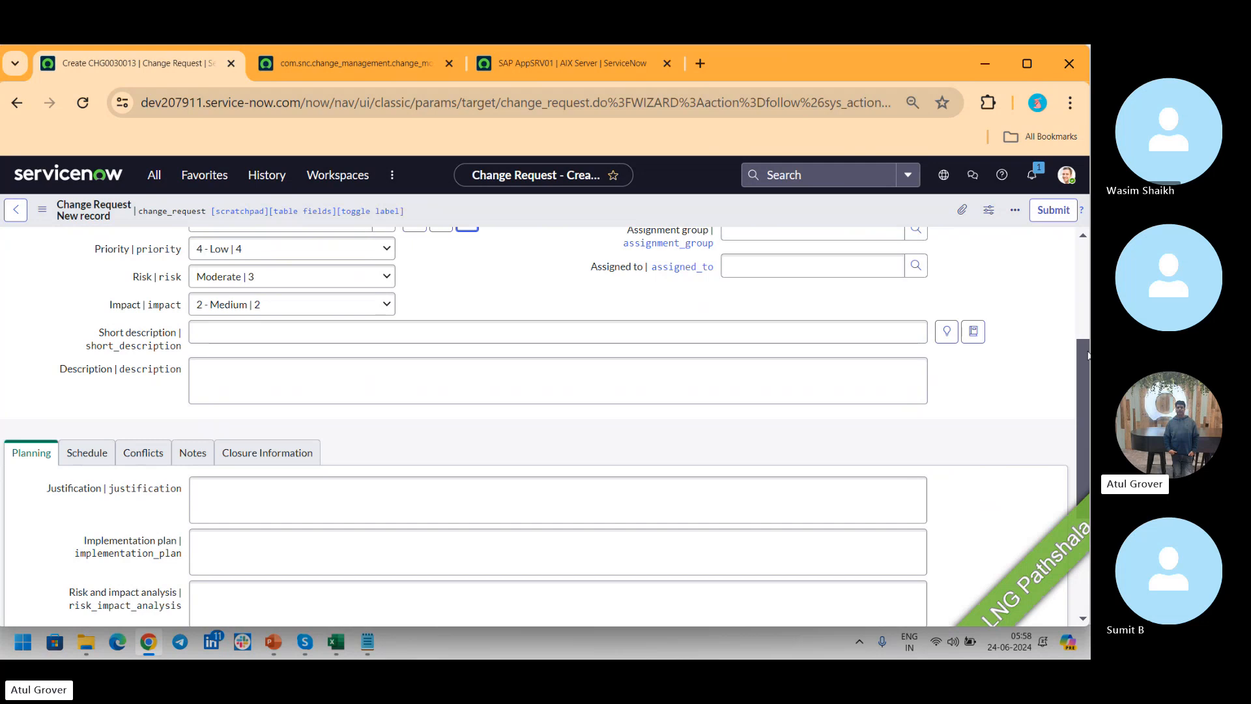
{"action": "left_click_drag", "start_coordinate": [1088, 355], "coordinate": [1085, 444]}
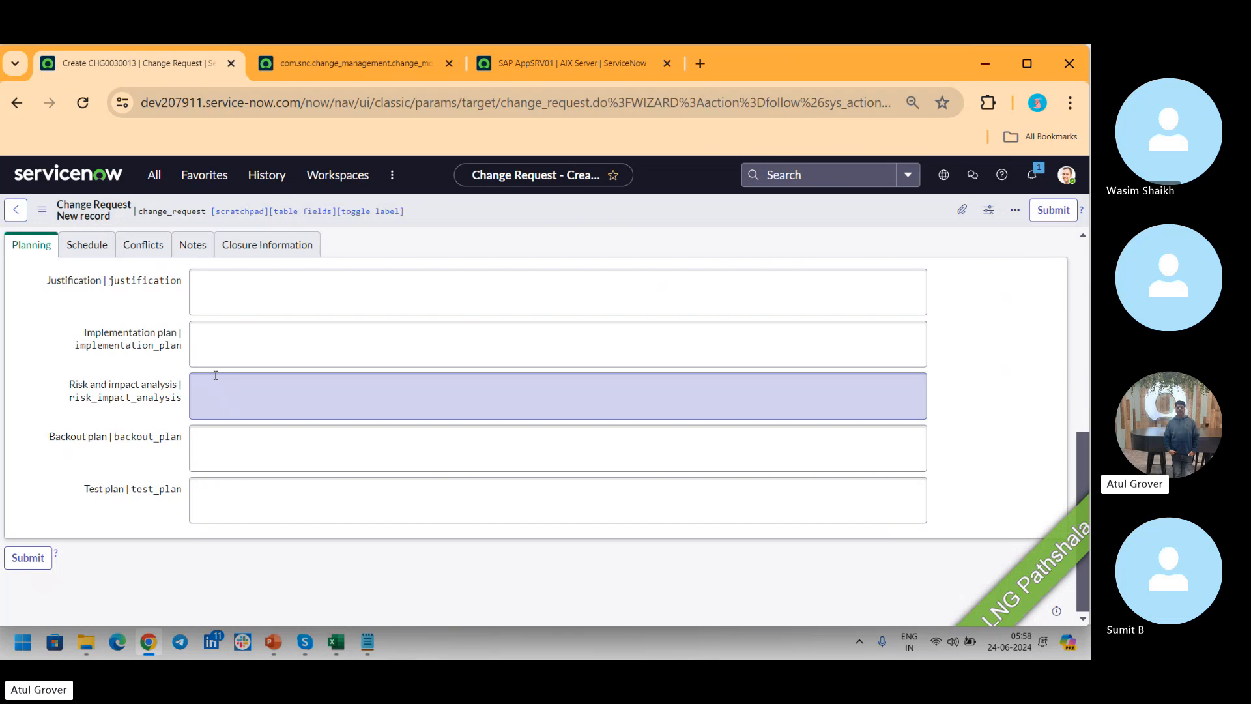
{"action": "left_click", "coordinate": [228, 360]}
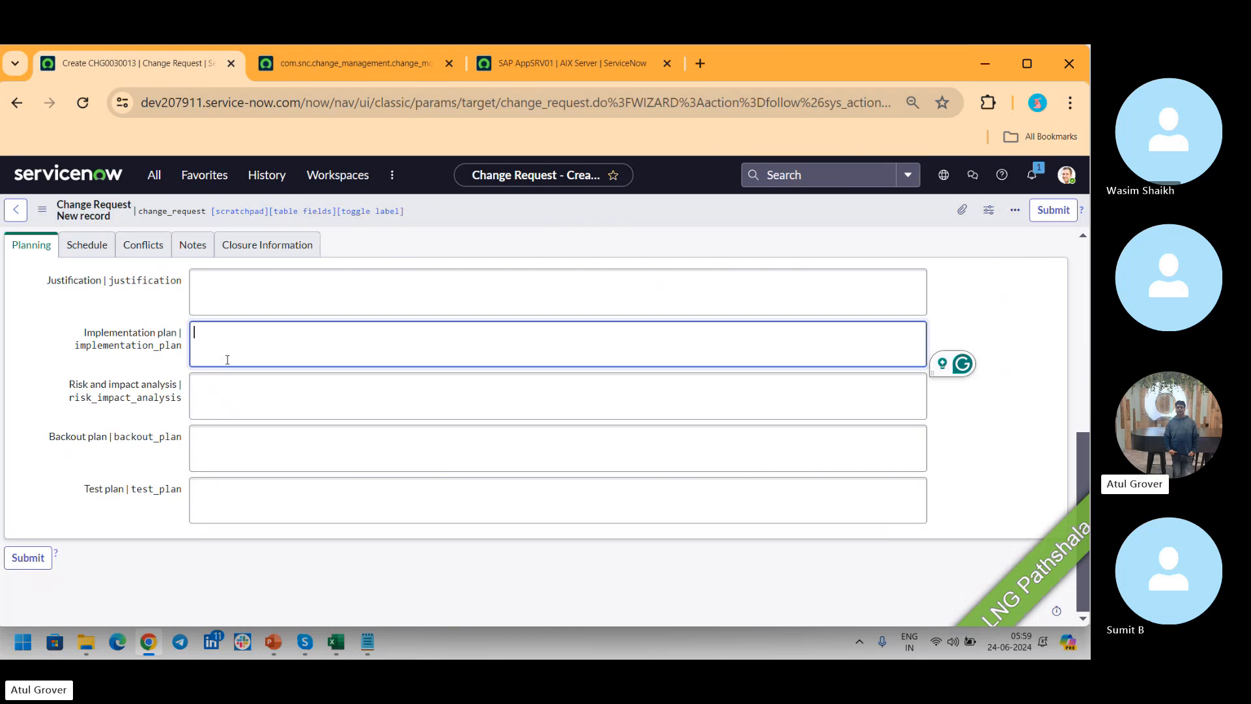
{"action": "left_click", "coordinate": [229, 388]}
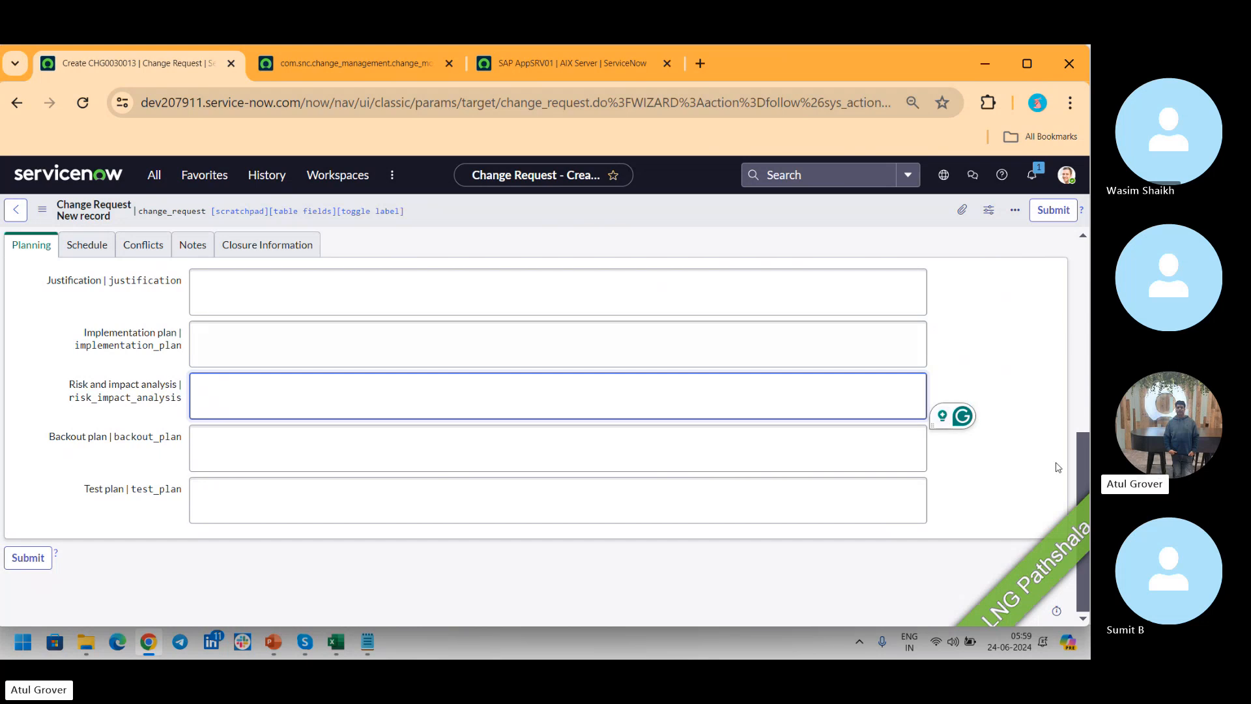
{"action": "left_click_drag", "start_coordinate": [1084, 471], "coordinate": [1048, 472]}
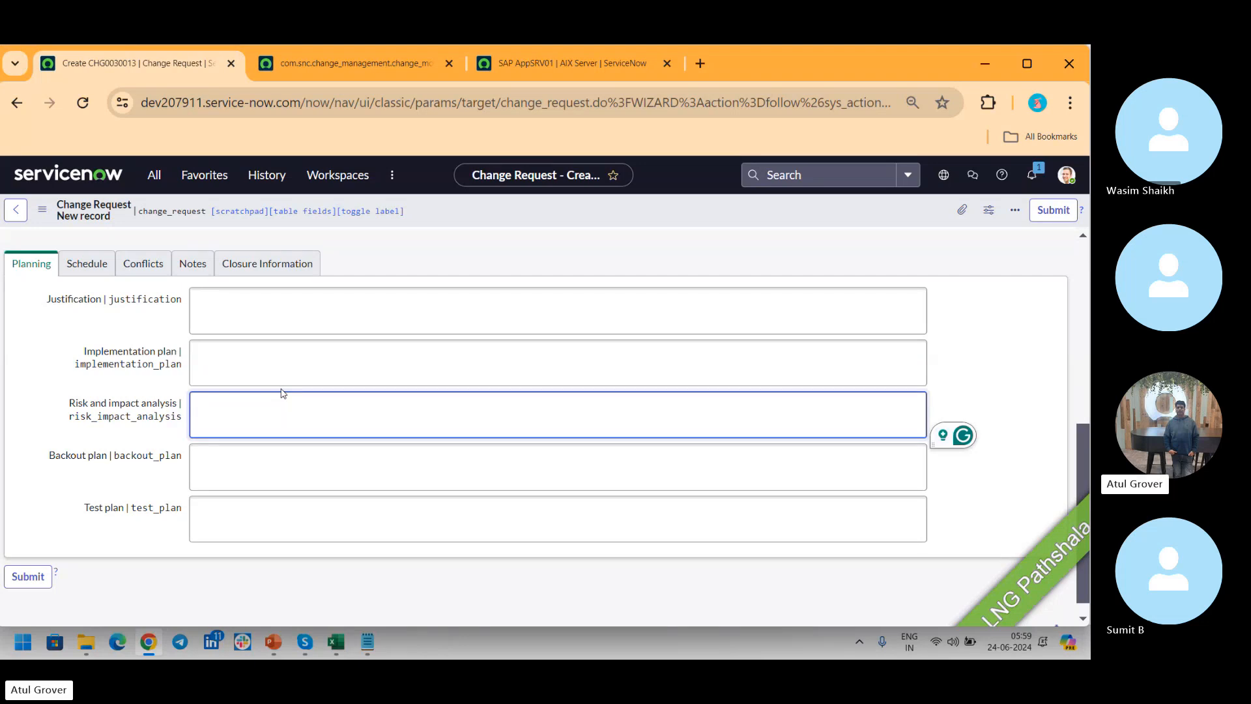
{"action": "left_click", "coordinate": [228, 455]}
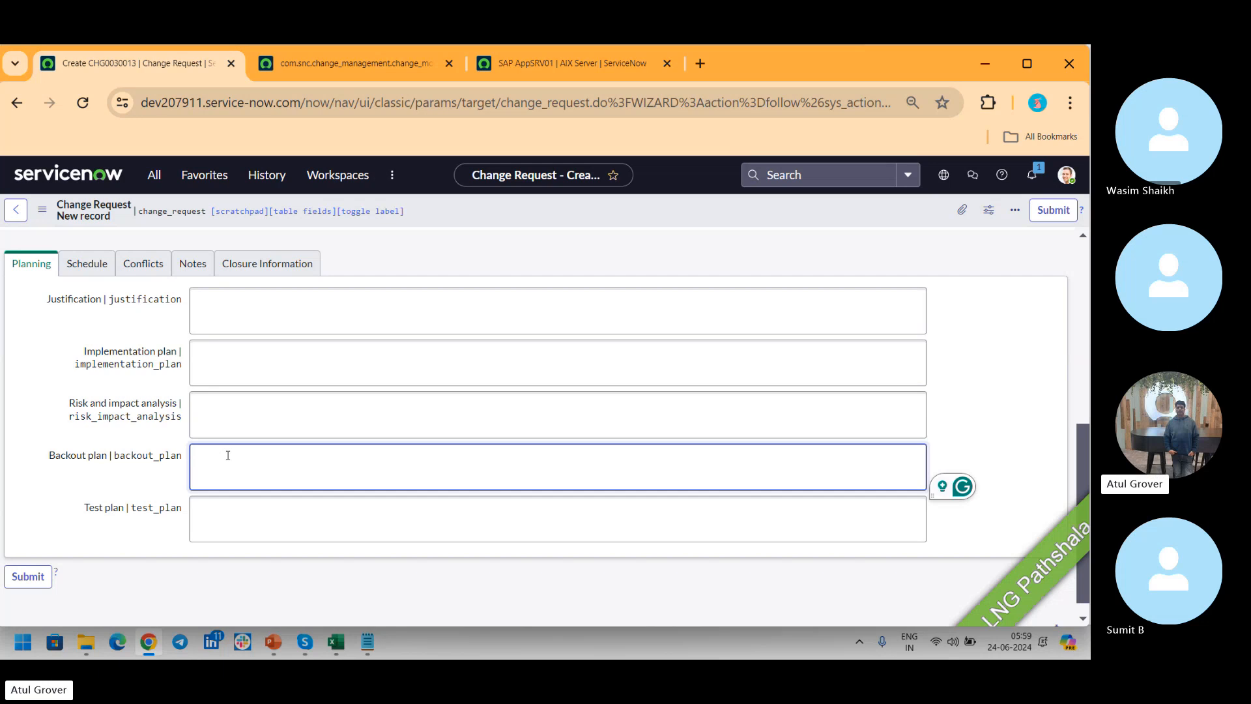
{"action": "left_click", "coordinate": [229, 520]}
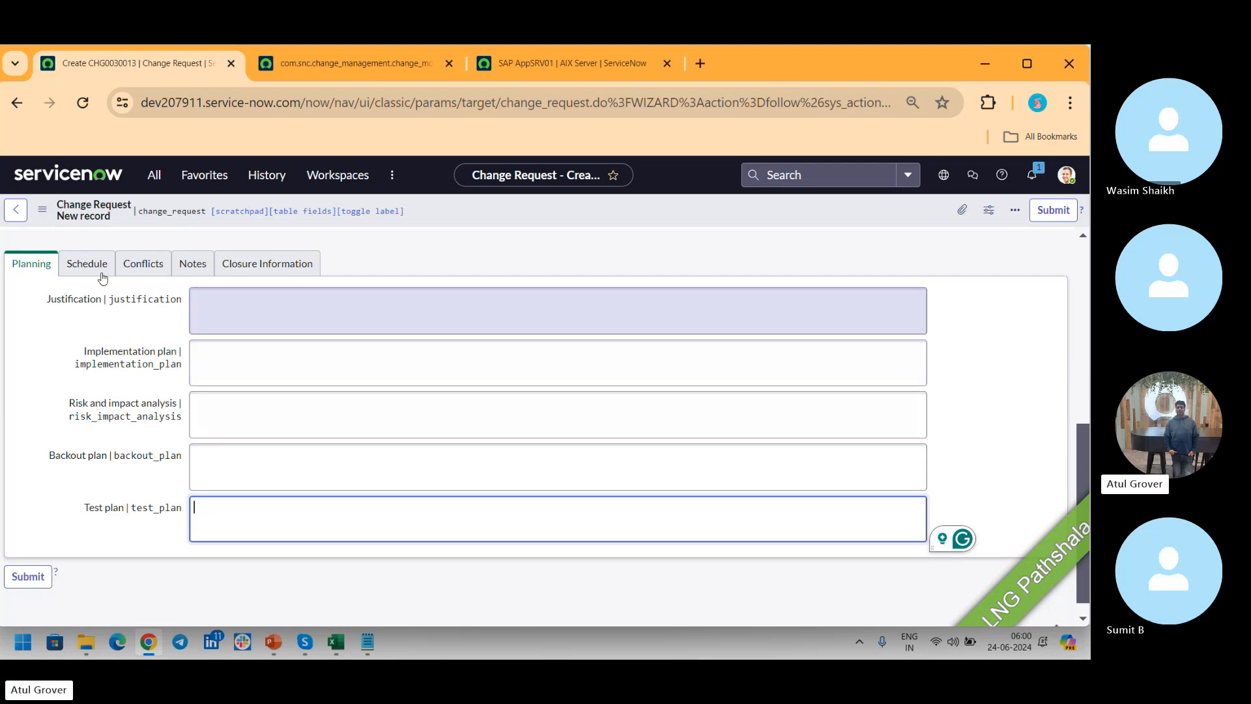
Review the Schedule, Conflicts, Notes and Closure Information sections of the change request.
{"action": "left_click", "coordinate": [79, 264]}
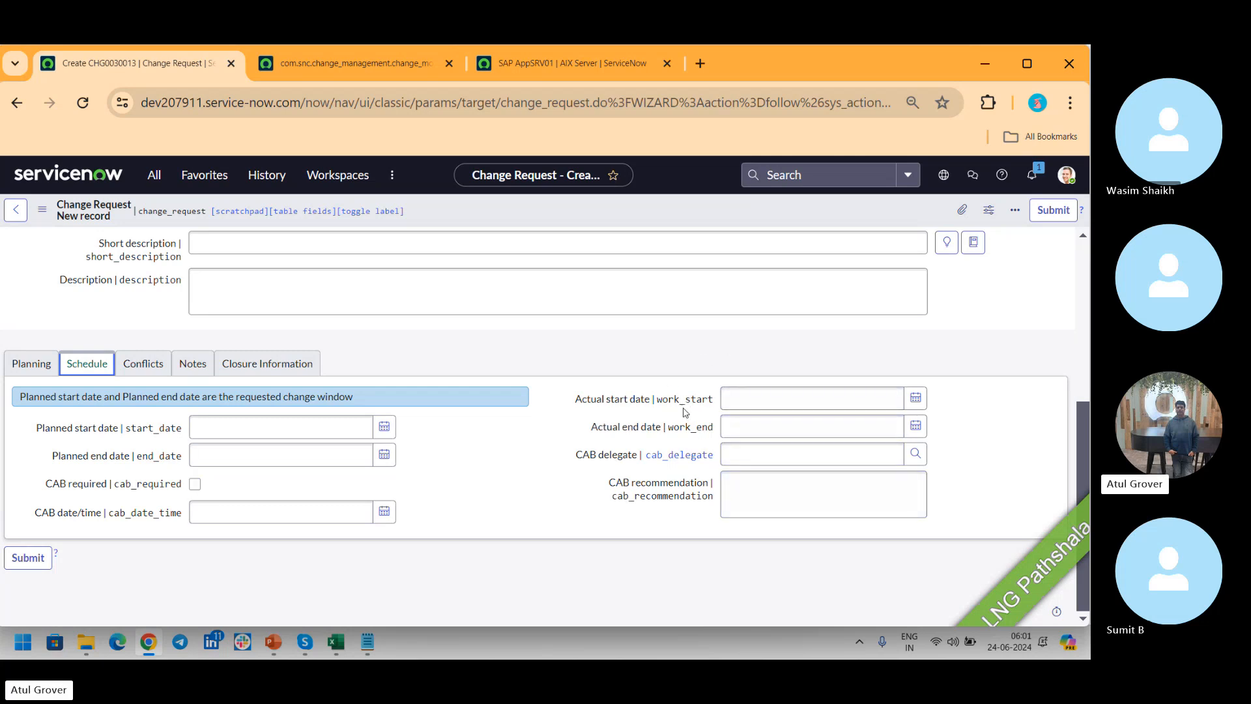
{"action": "left_click", "coordinate": [135, 363]}
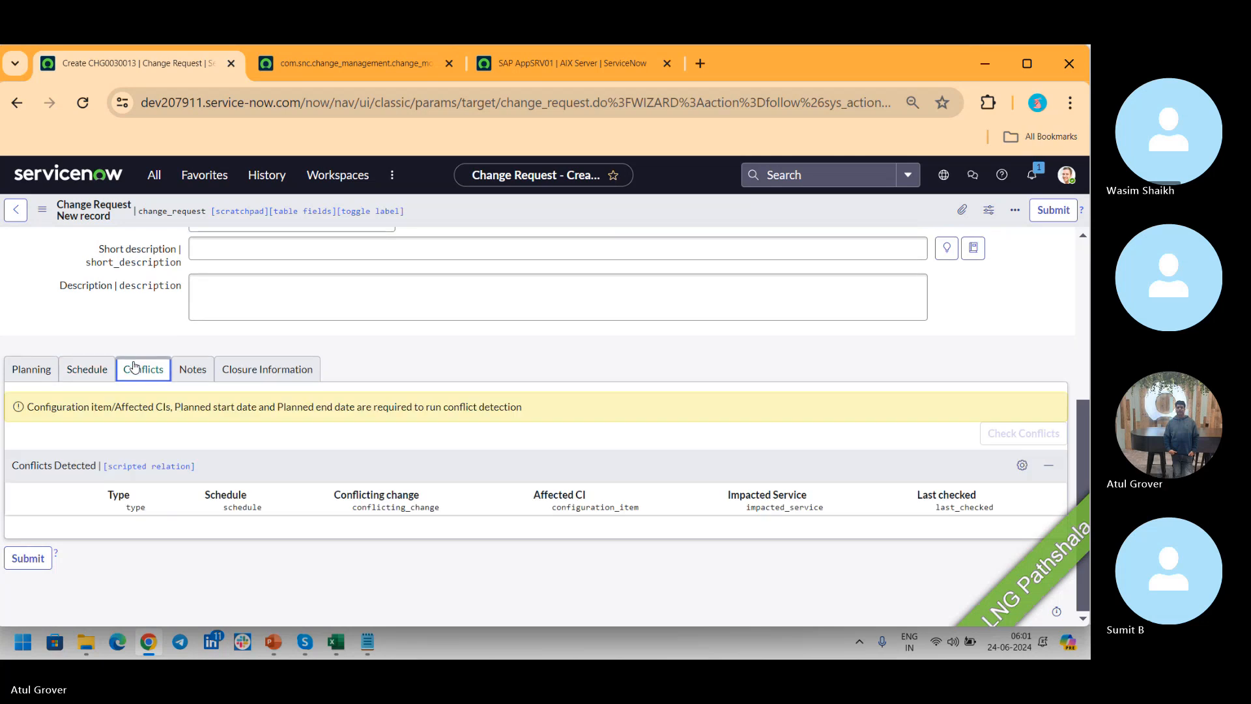
{"action": "key", "text": "alt+Tab"}
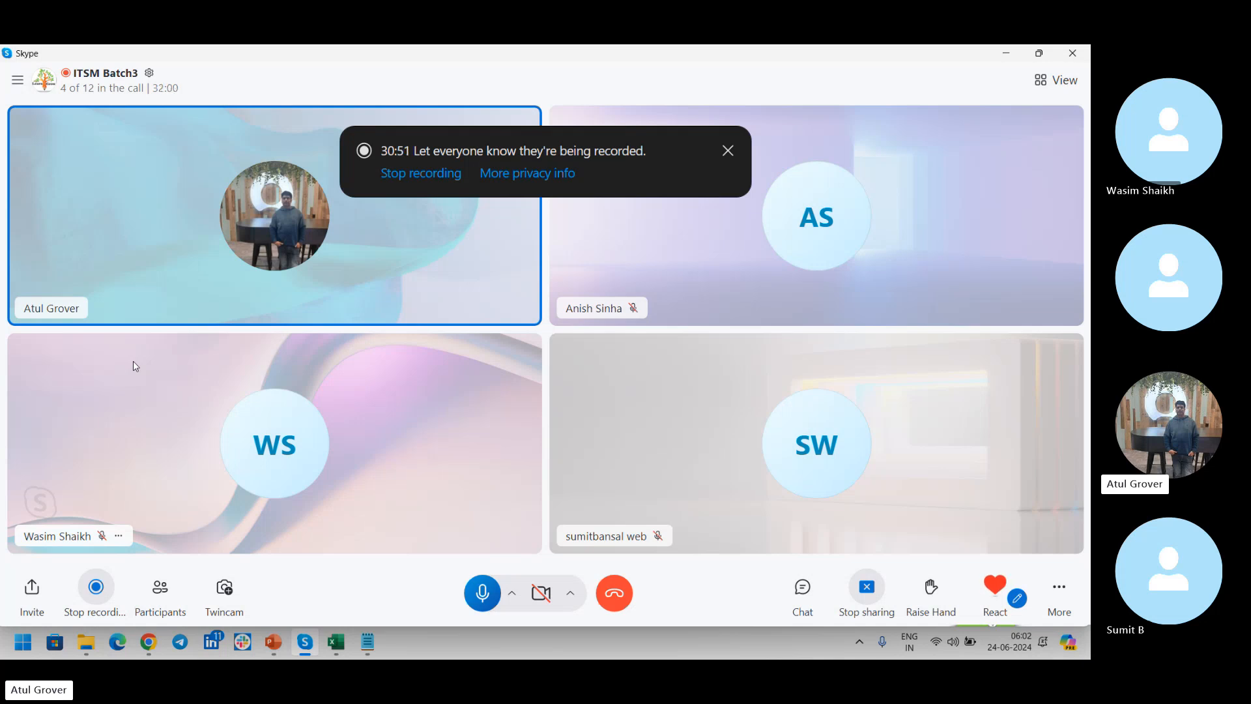
{"action": "key", "text": "alt+Tab"}
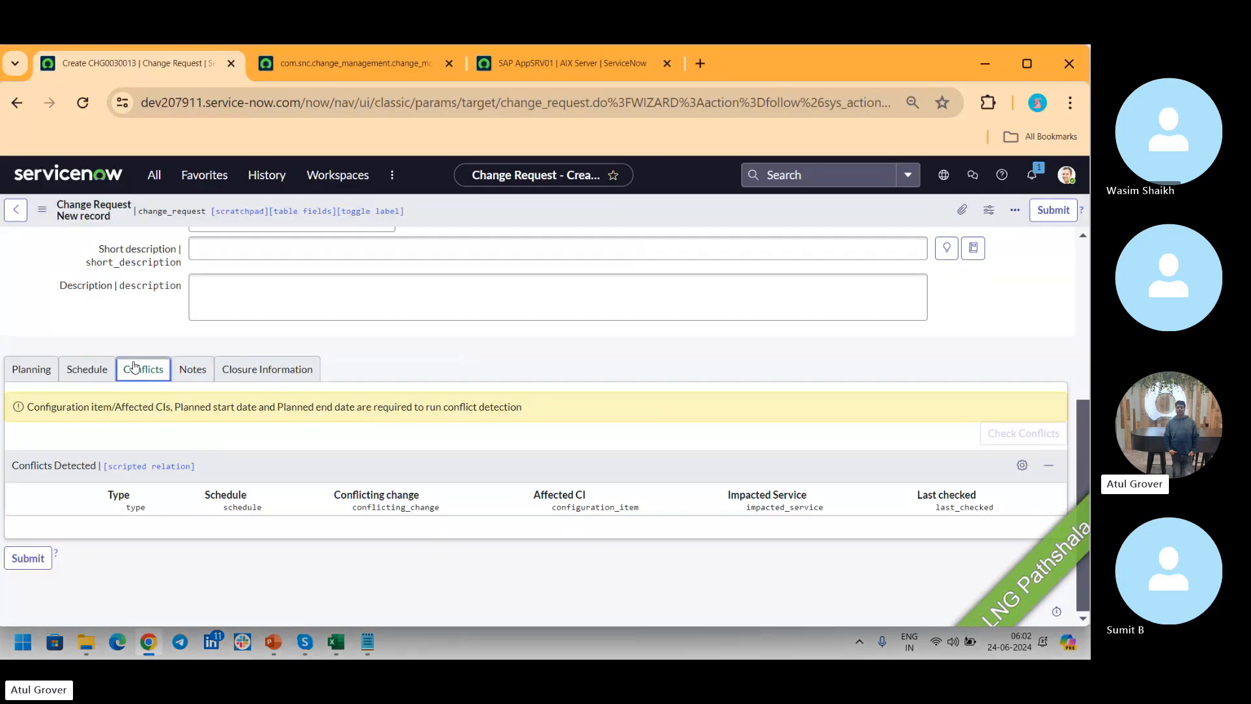
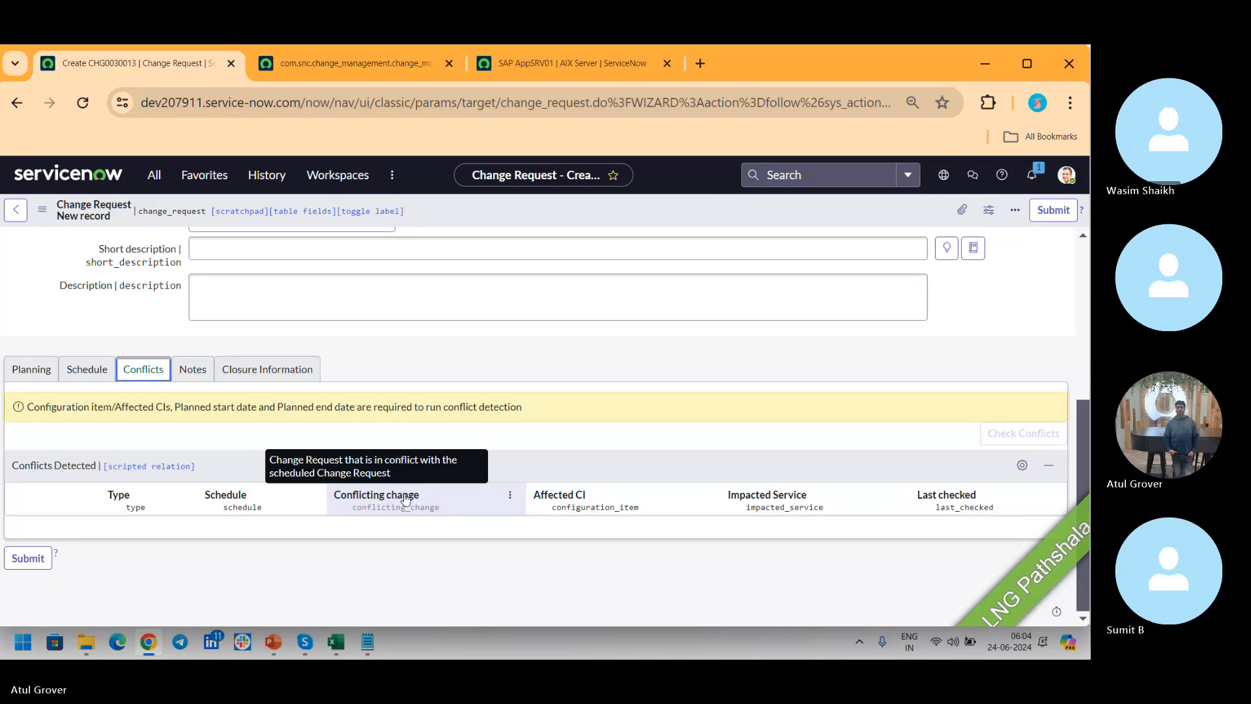
{"action": "left_click", "coordinate": [198, 374]}
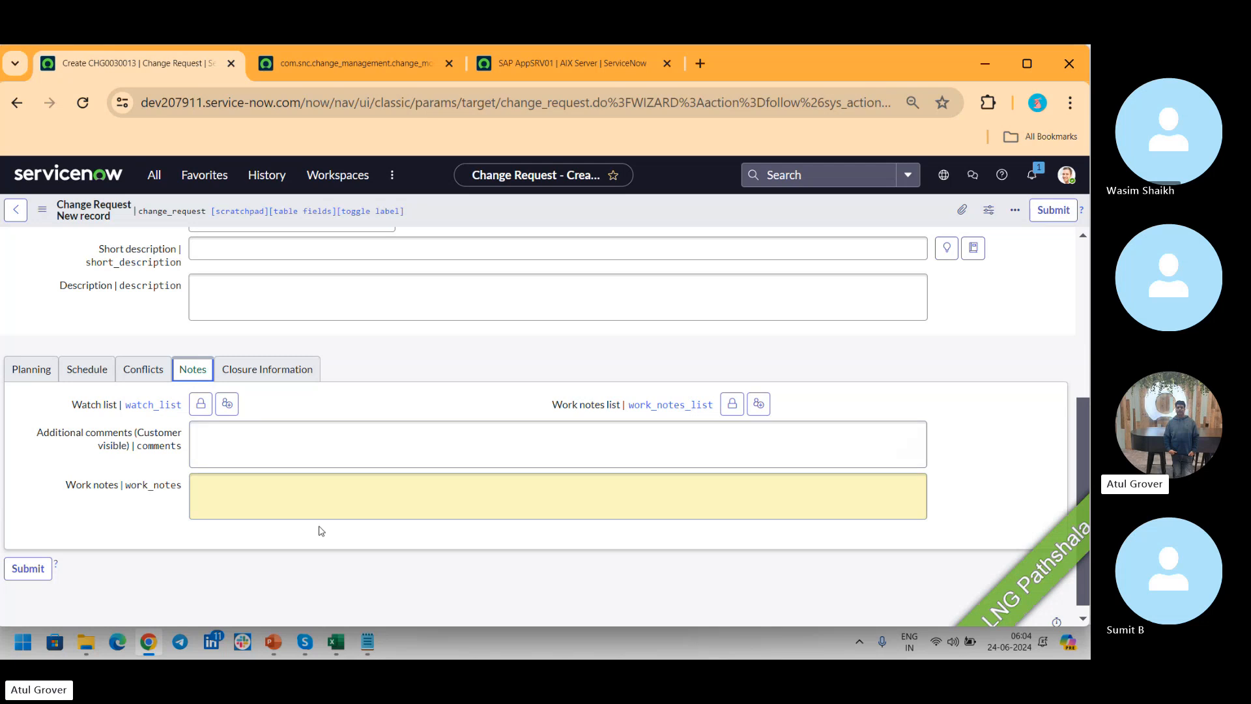
{"action": "left_click", "coordinate": [285, 373]}
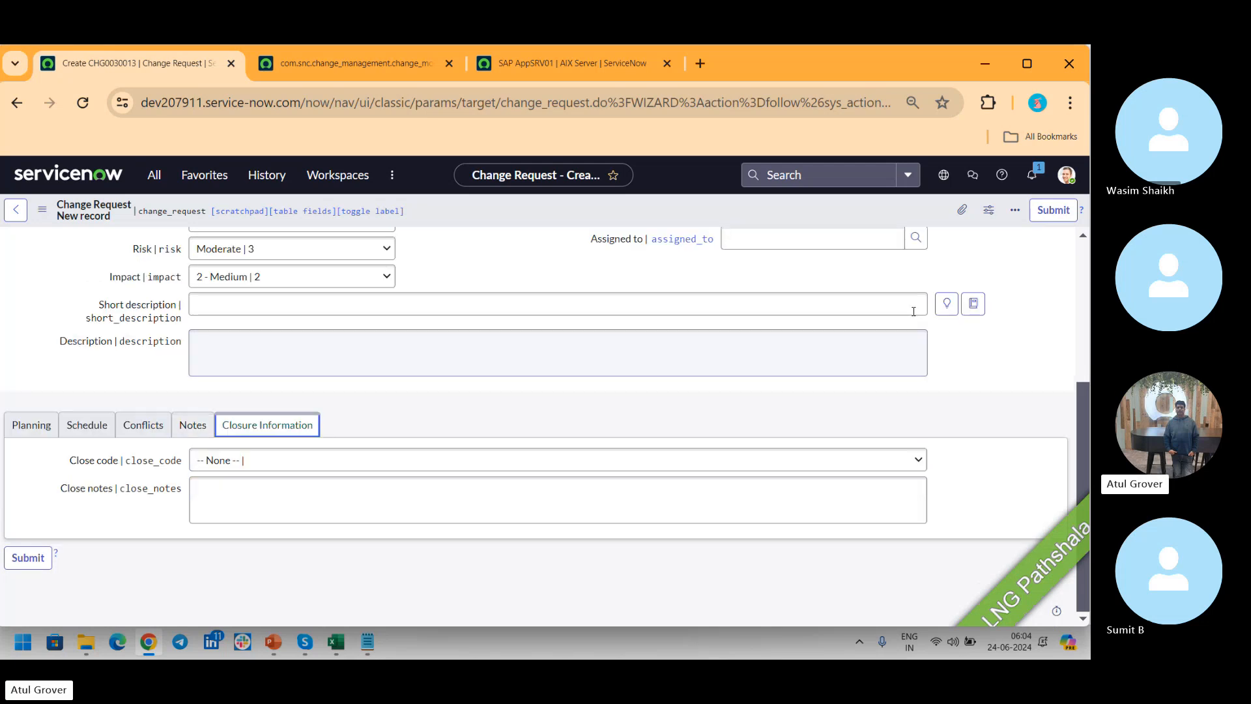
Enter "LNG Pathshala Day 16 - Change" as the short description and copy it into the description.
{"action": "left_click_drag", "start_coordinate": [1087, 427], "coordinate": [1088, 284]}
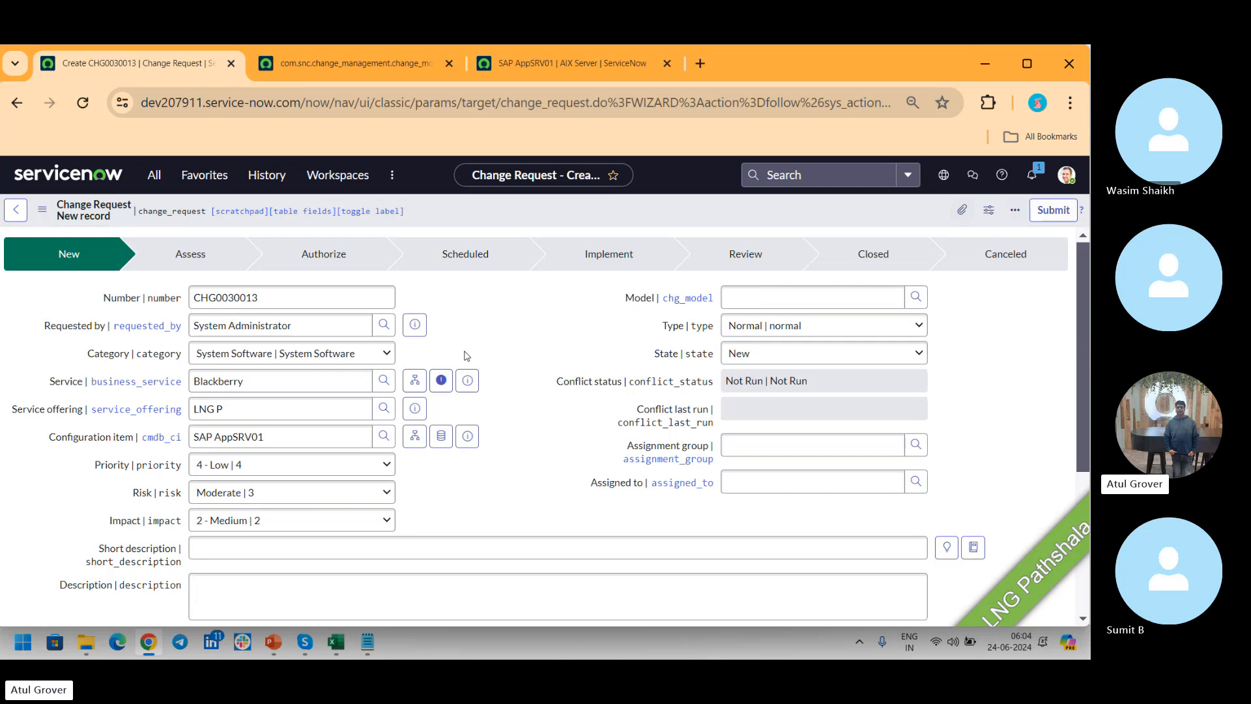
{"action": "left_click", "coordinate": [267, 540]}
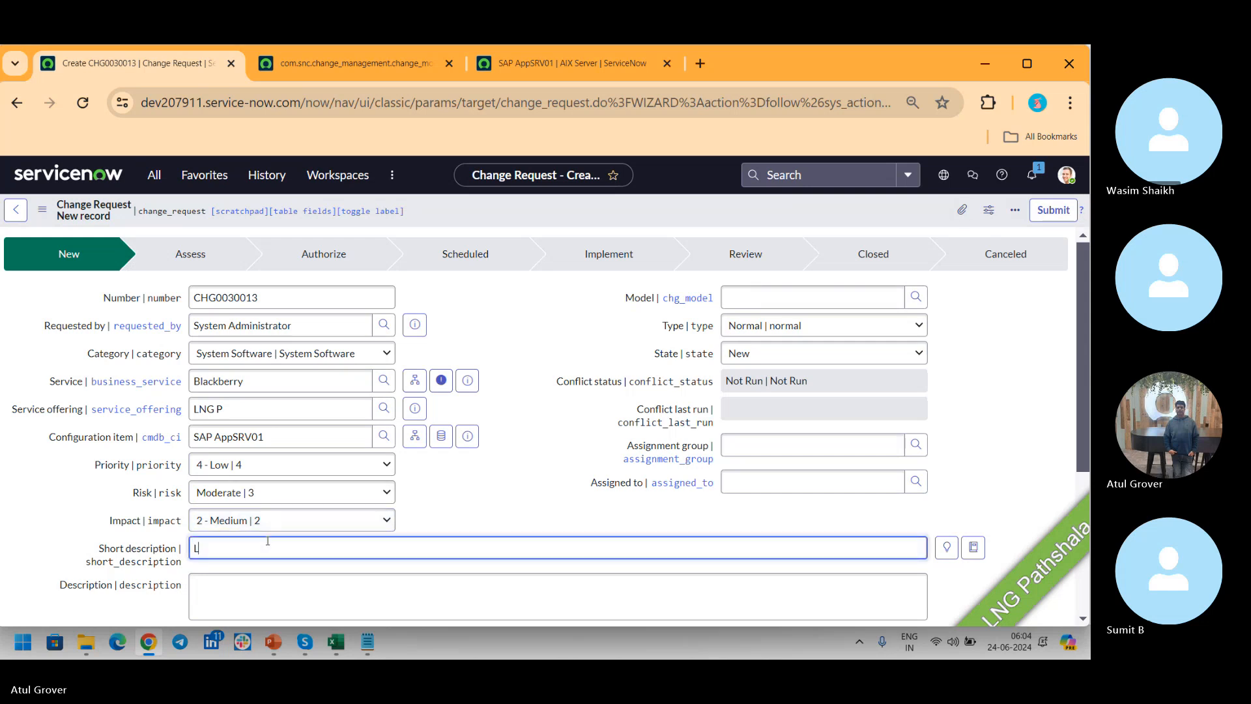
{"action": "type", "text": "LNG Pathshala Day 26"}
{"action": "key", "text": "BackSpace"}
{"action": "key", "text": "BackSpace"}
{"action": "type", "text": "16 - Cgh"}
{"action": "key", "text": "BackSpace"}
{"action": "key", "text": "BackSpace"}
{"action": "type", "text": "ghang"}
{"action": "key", "text": "BackSpace"}
{"action": "key", "text": "BackSpace"}
{"action": "key", "text": "BackSpace"}
{"action": "key", "text": "BackSpace"}
{"action": "key", "text": "BackSpace"}
{"action": "type", "text": "hange"}
{"action": "key", "text": "ctrl+a"}
{"action": "key", "text": "ctrl+c"}
{"action": "left_click", "coordinate": [294, 591]}
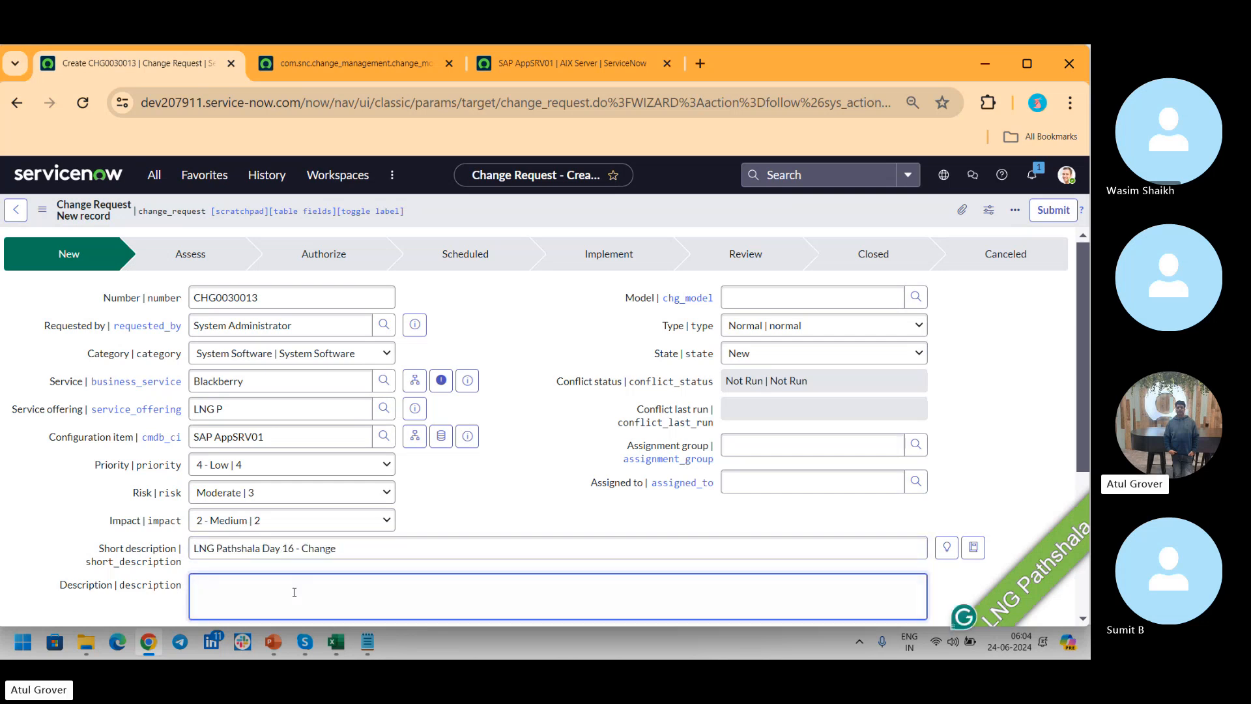
{"action": "key", "text": "ctrl+v"}
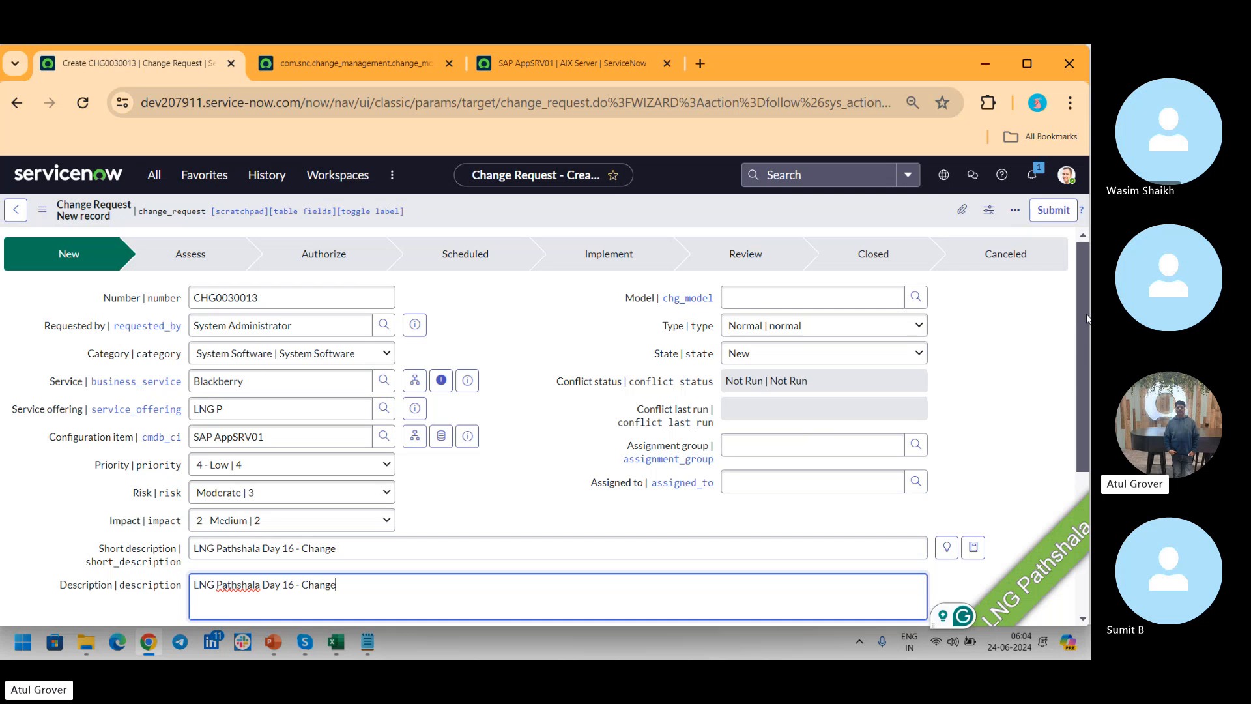
Fill the justification, implementation plan, risk and impact analysis, backout plan and test plan with "LNG Pathshala Day 16 - Change".
{"action": "scroll", "coordinate": [1085, 549], "scroll_direction": "down", "scroll_amount": 4}
{"action": "left_click", "coordinate": [26, 428]}
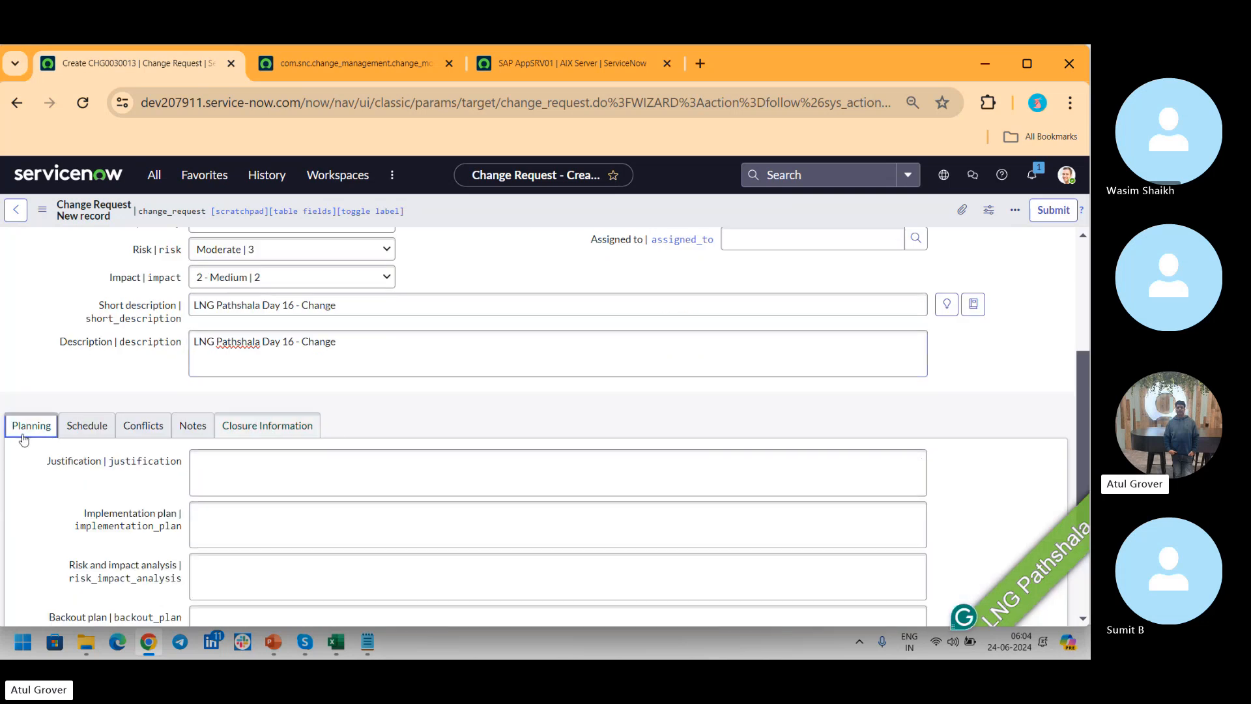
{"action": "left_click", "coordinate": [308, 470]}
{"action": "key", "text": "ctrl+v"}
{"action": "key", "text": "Tab"}
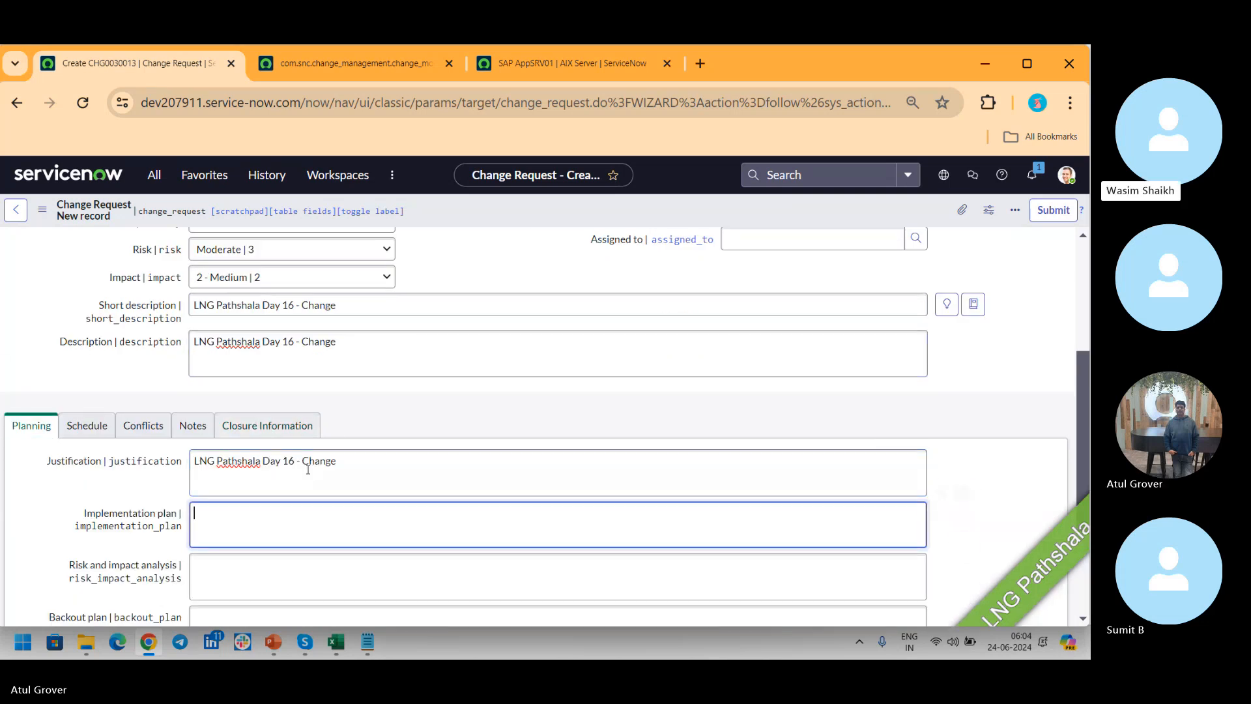
{"action": "key", "text": "ctrl+v"}
{"action": "key", "text": "Tab"}
{"action": "key", "text": "ctrl+v"}
{"action": "key", "text": "Tab"}
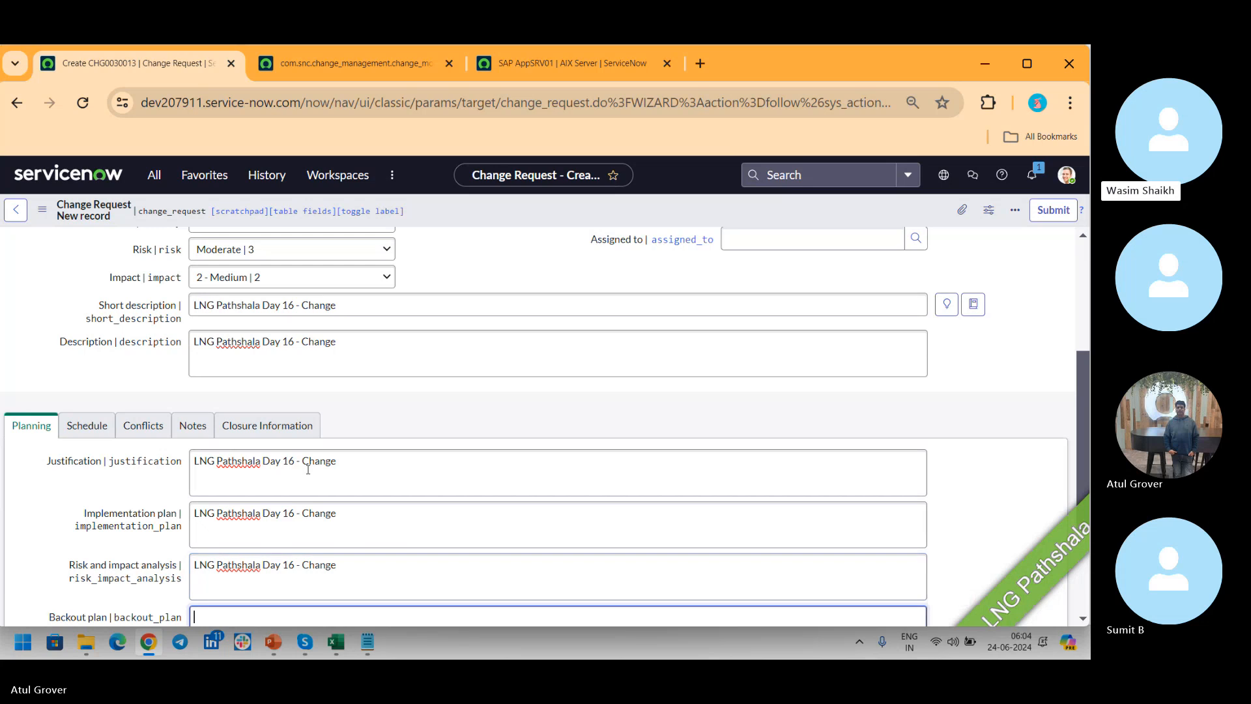
{"action": "key", "text": "ctrl+v"}
{"action": "key", "text": "Tab"}
{"action": "key", "text": "ctrl+v"}
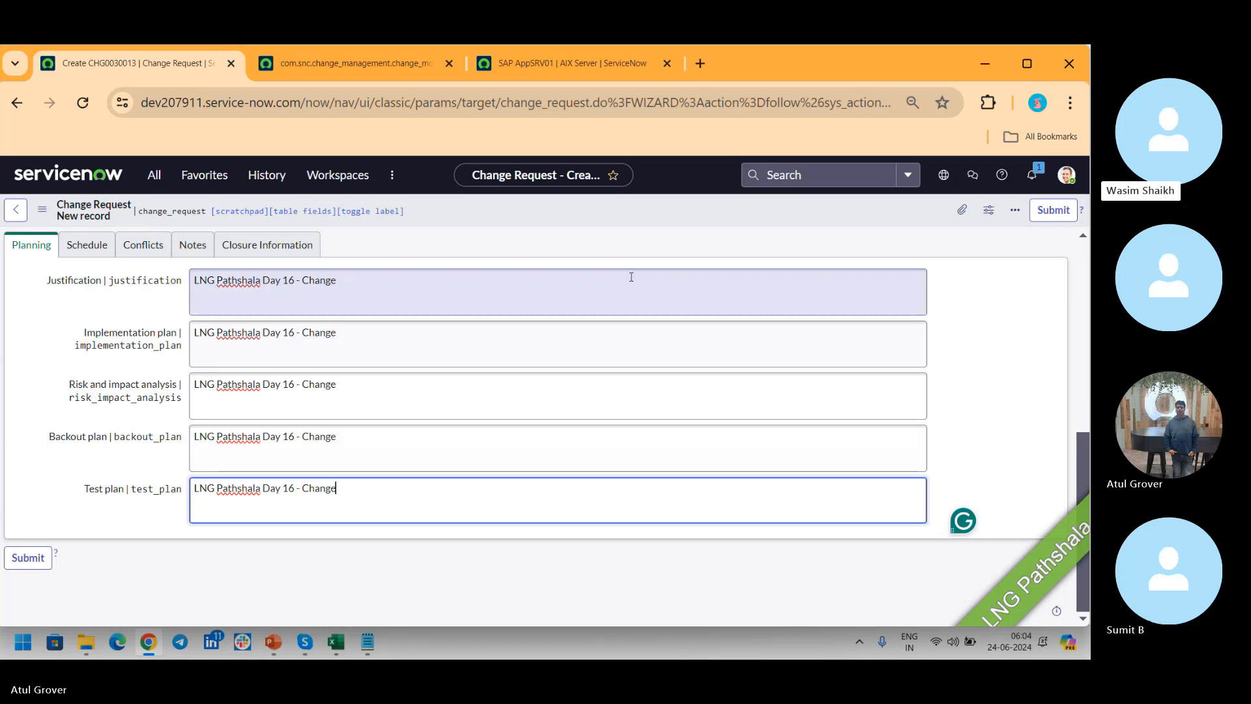
{"action": "left_click", "coordinate": [93, 255]}
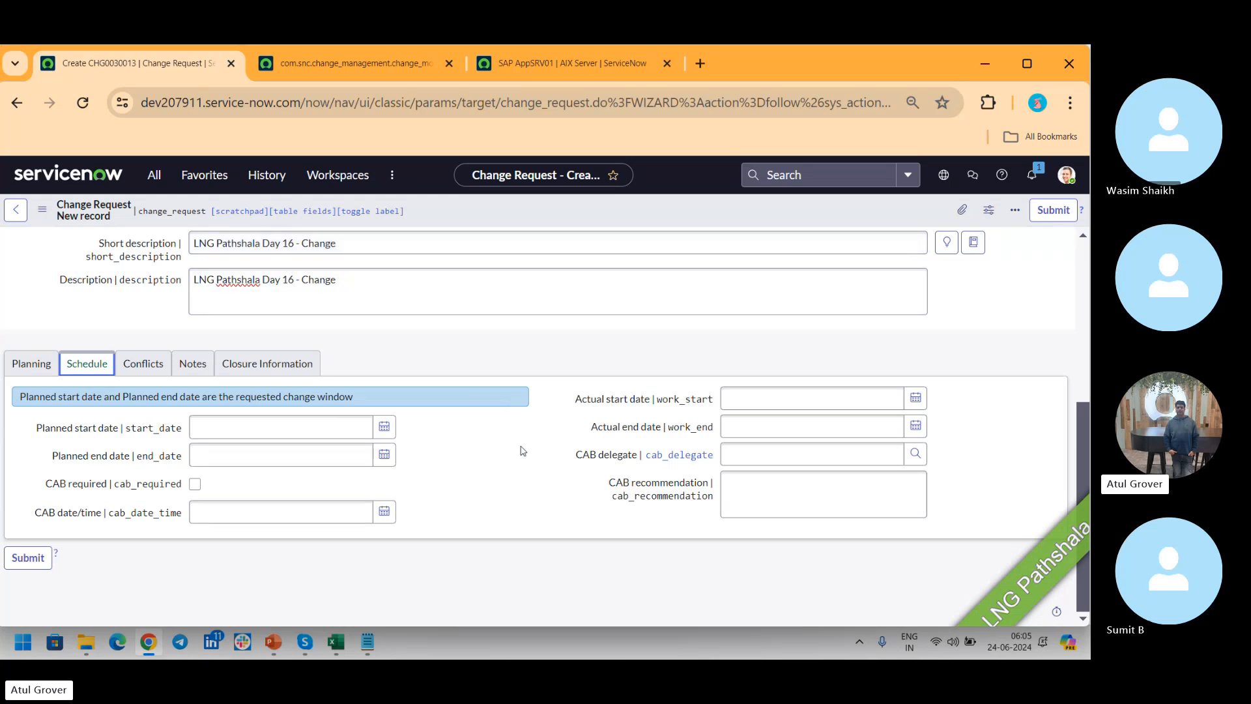
{"action": "left_click", "coordinate": [384, 426]}
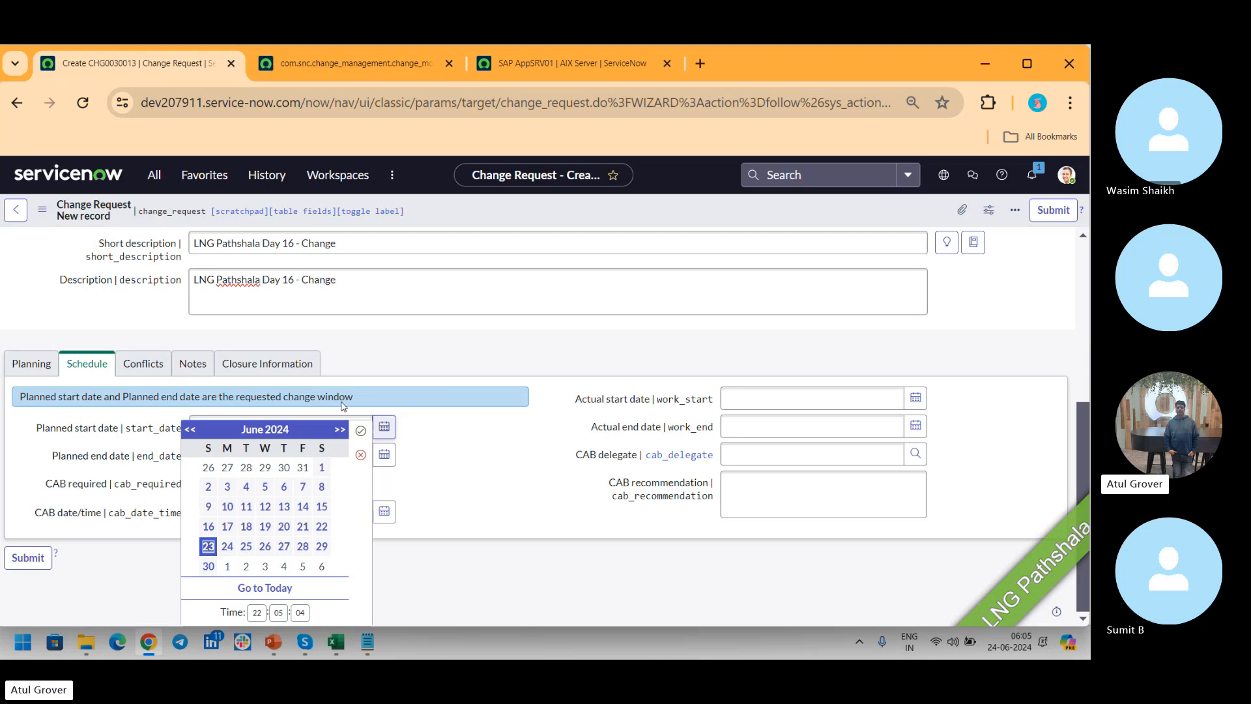
{"action": "left_click", "coordinate": [190, 430]}
{"action": "left_click", "coordinate": [190, 431]}
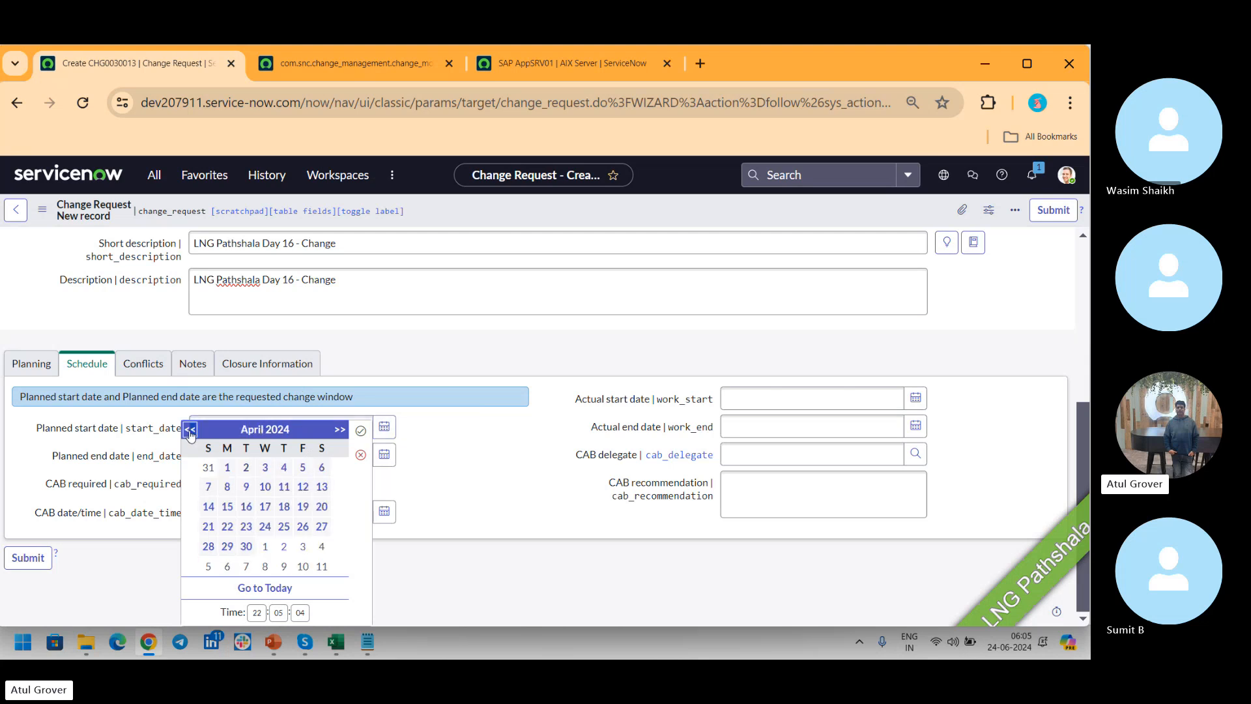
{"action": "left_click", "coordinate": [190, 430]}
{"action": "left_click", "coordinate": [190, 430]}
{"action": "left_click", "coordinate": [190, 430]}
{"action": "left_click", "coordinate": [189, 431]}
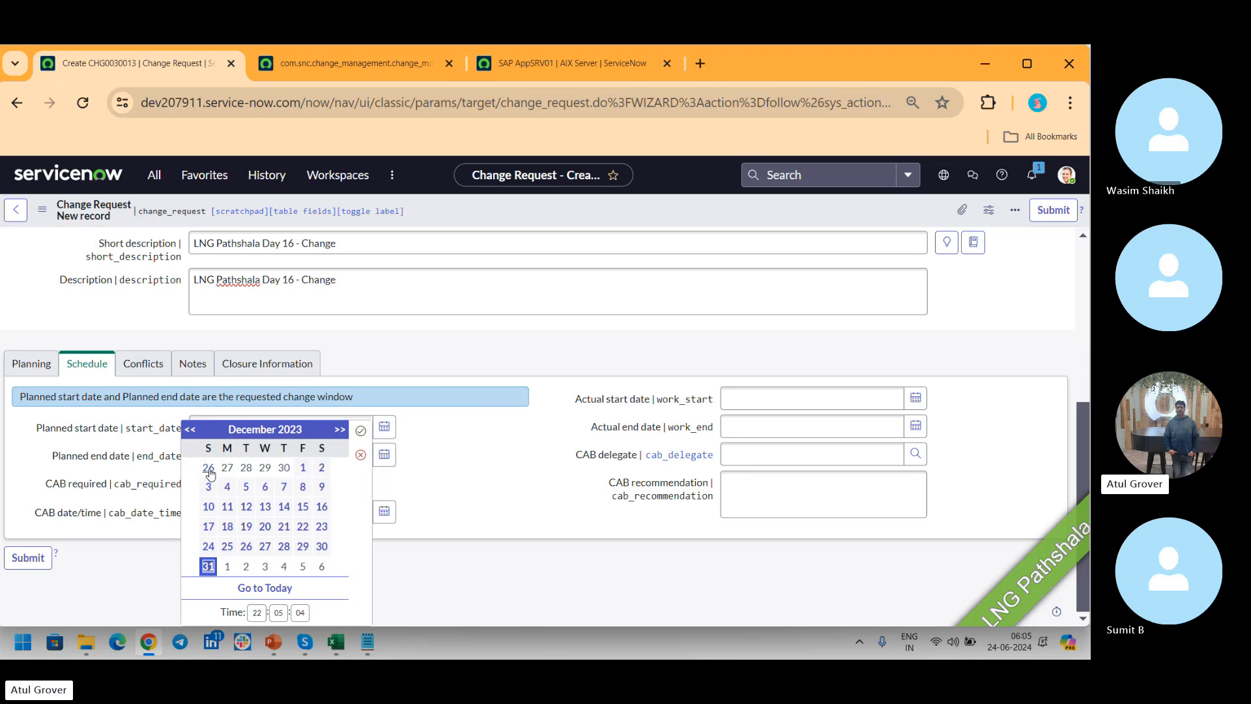
{"action": "left_click", "coordinate": [359, 456]}
{"action": "left_click", "coordinate": [392, 456]}
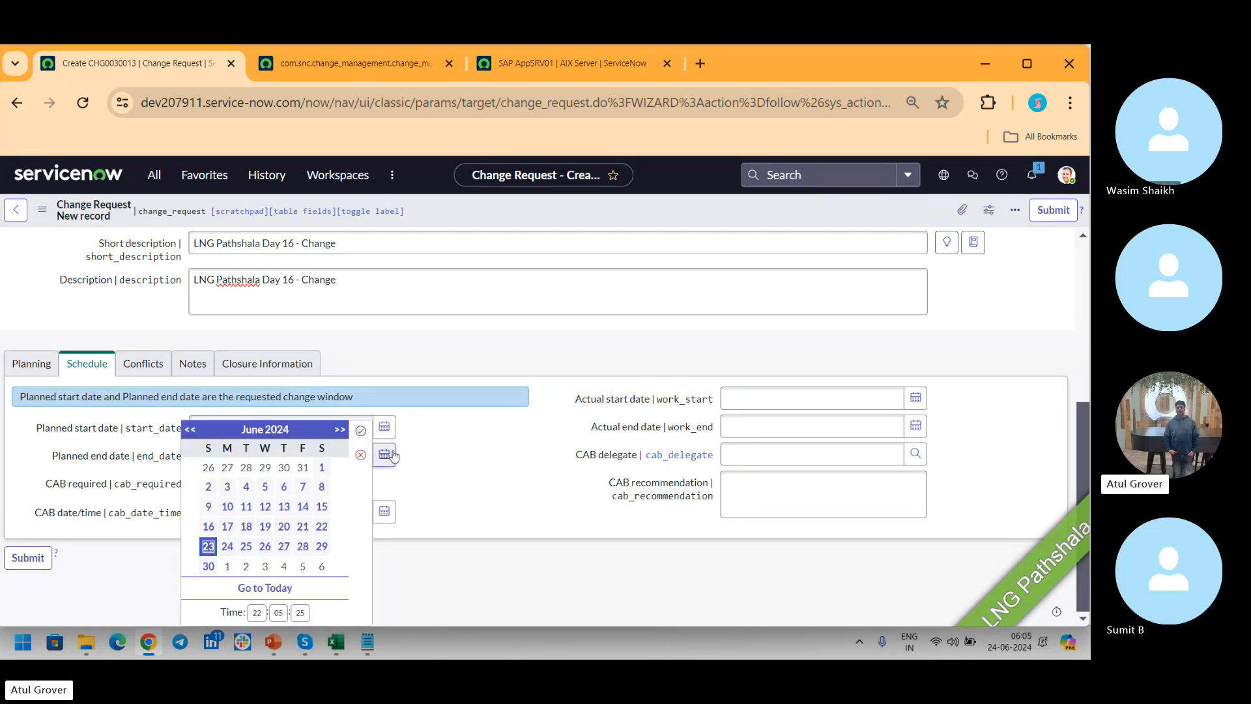
{"action": "left_click", "coordinate": [338, 429]}
{"action": "left_click", "coordinate": [337, 430]}
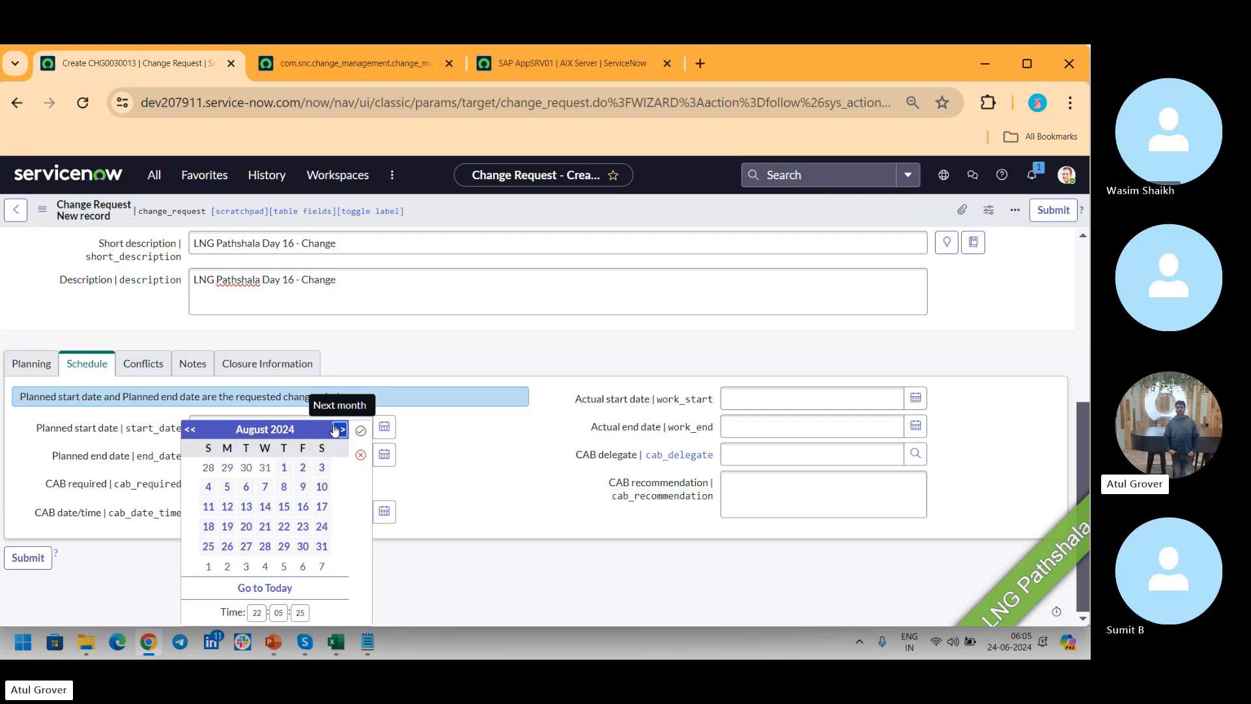
{"action": "left_click", "coordinate": [337, 430]}
{"action": "left_click", "coordinate": [337, 430]}
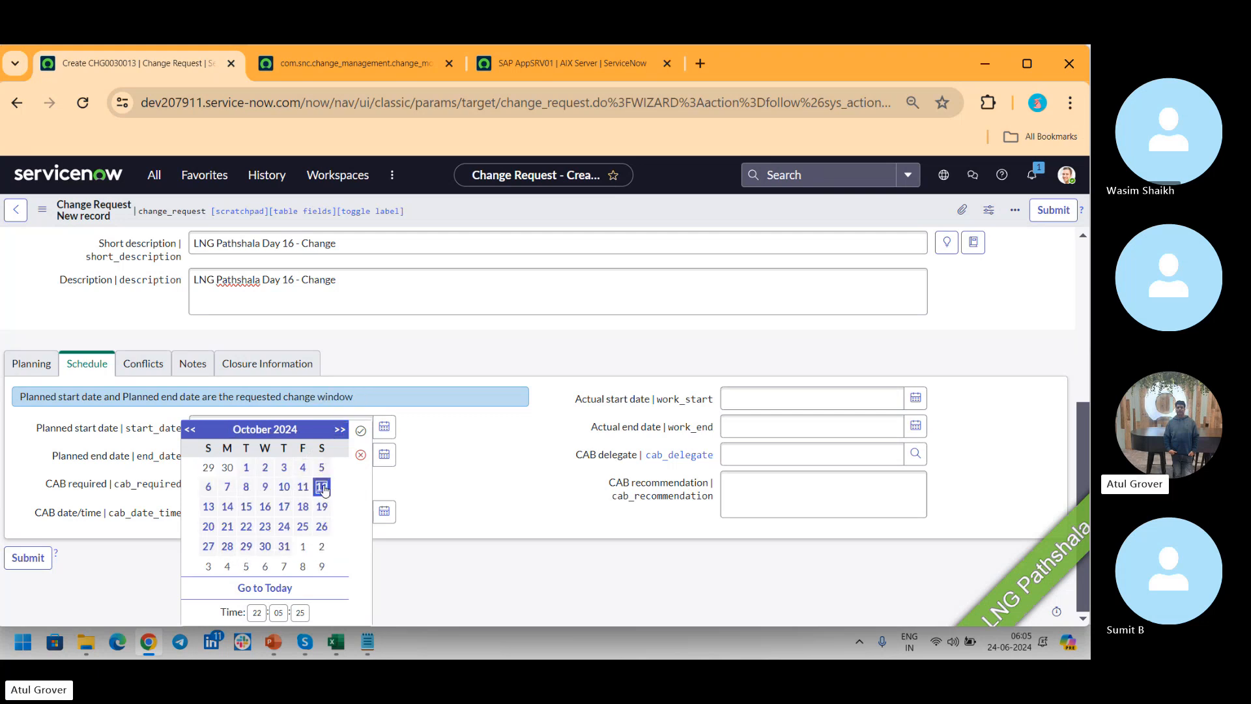
{"action": "left_click", "coordinate": [322, 488]}
{"action": "left_click", "coordinate": [361, 430]}
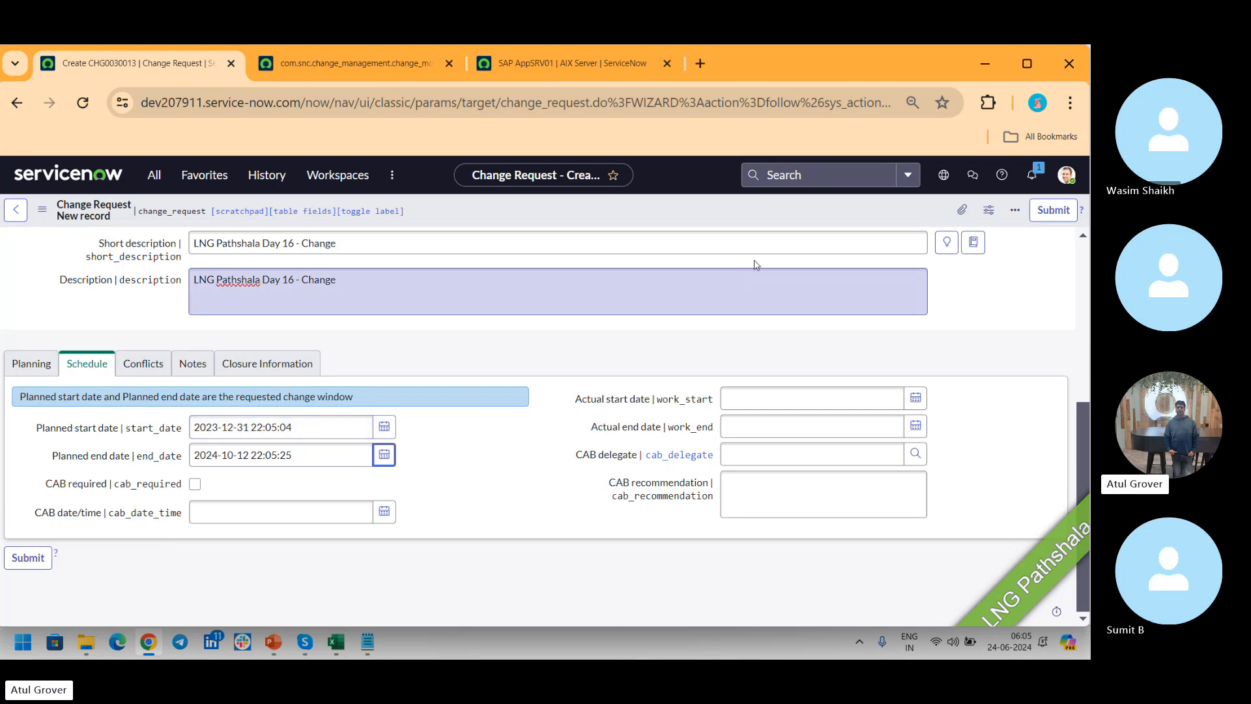
{"action": "right_click", "coordinate": [704, 214]}
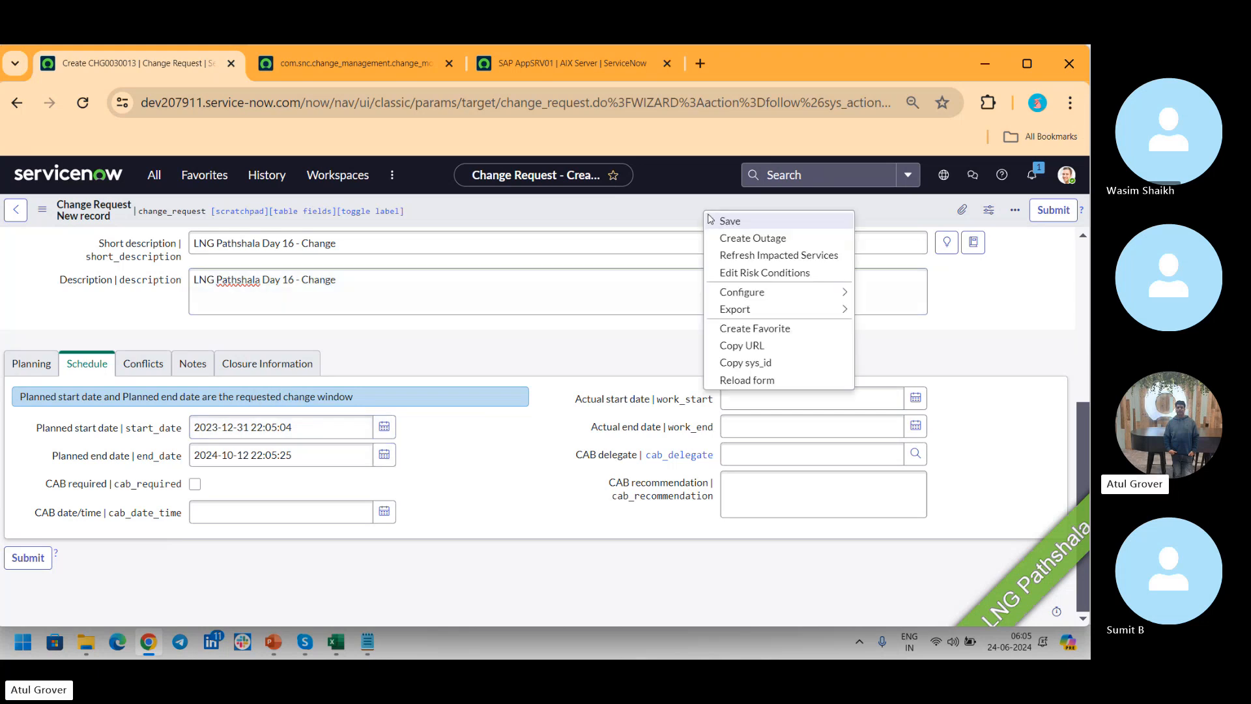
{"action": "left_click", "coordinate": [709, 217]}
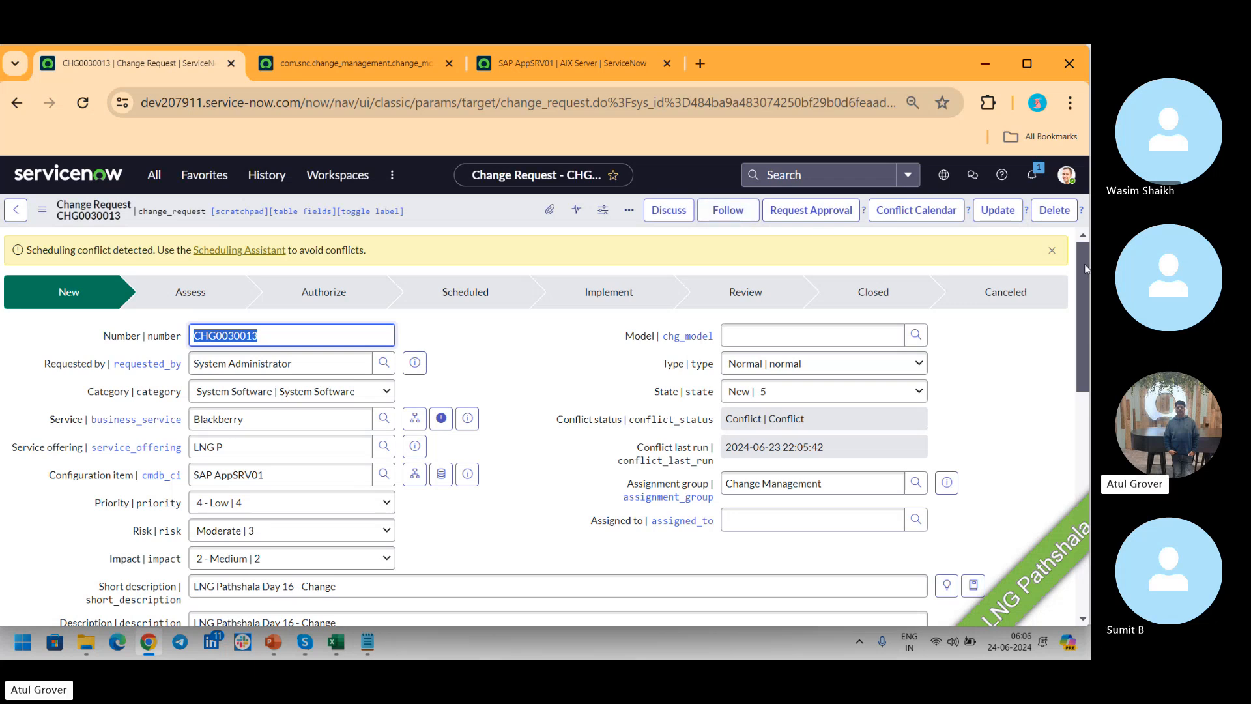
Check the saved change request's conflict status and the list of detected conflicts.
{"action": "mouse_move", "coordinate": [1084, 264]}
{"action": "left_mouse_down"}
{"action": "mouse_move", "coordinate": [1085, 273]}
{"action": "mouse_move", "coordinate": [1082, 253]}
{"action": "left_mouse_up"}
{"action": "left_click", "coordinate": [837, 422]}
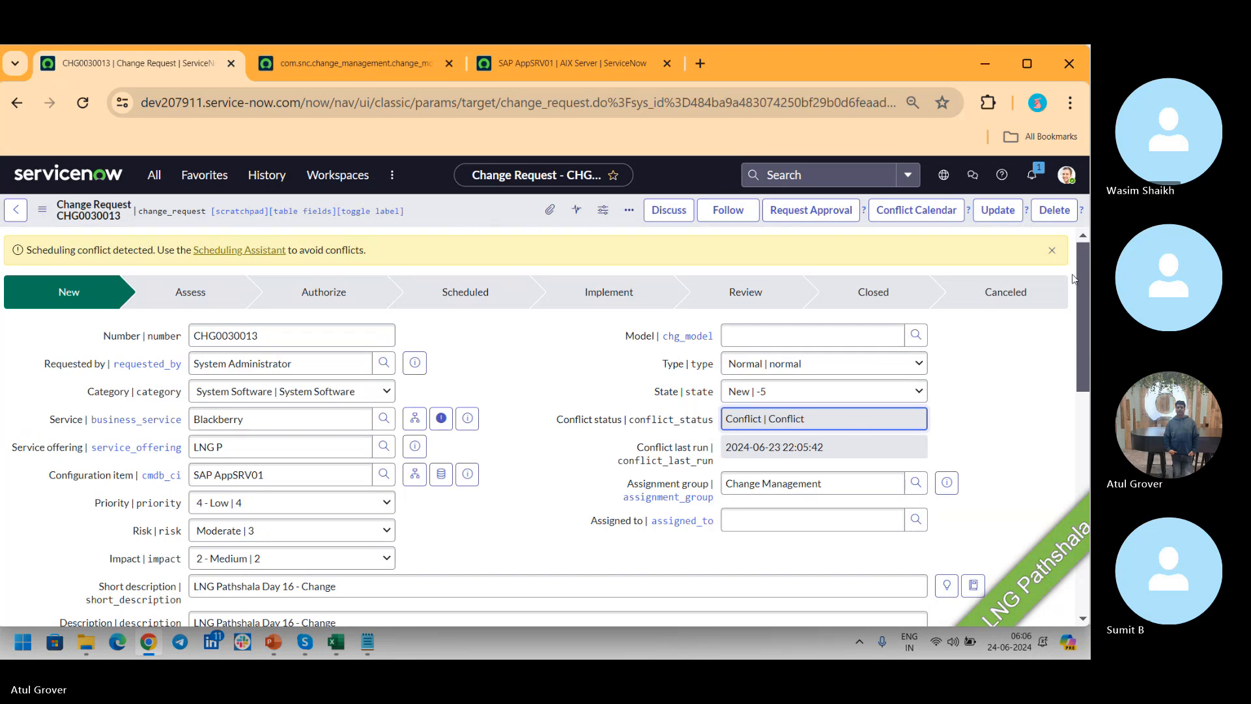
{"action": "scroll", "coordinate": [1089, 298], "scroll_direction": "down", "scroll_amount": 1}
{"action": "scroll", "coordinate": [1090, 298], "scroll_direction": "down", "scroll_amount": 5}
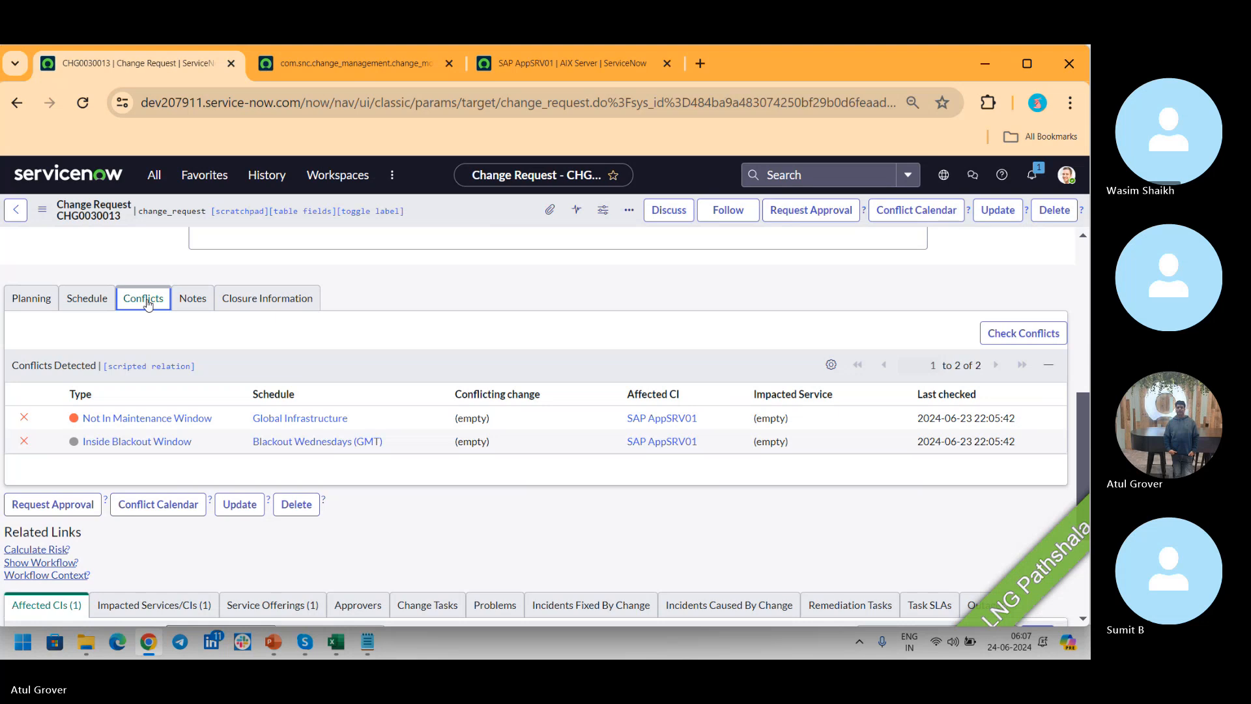
In the browser tab holding the system property, start another new change request of the Normal type.
{"action": "left_click", "coordinate": [373, 59]}
{"action": "left_click", "coordinate": [167, 184]}
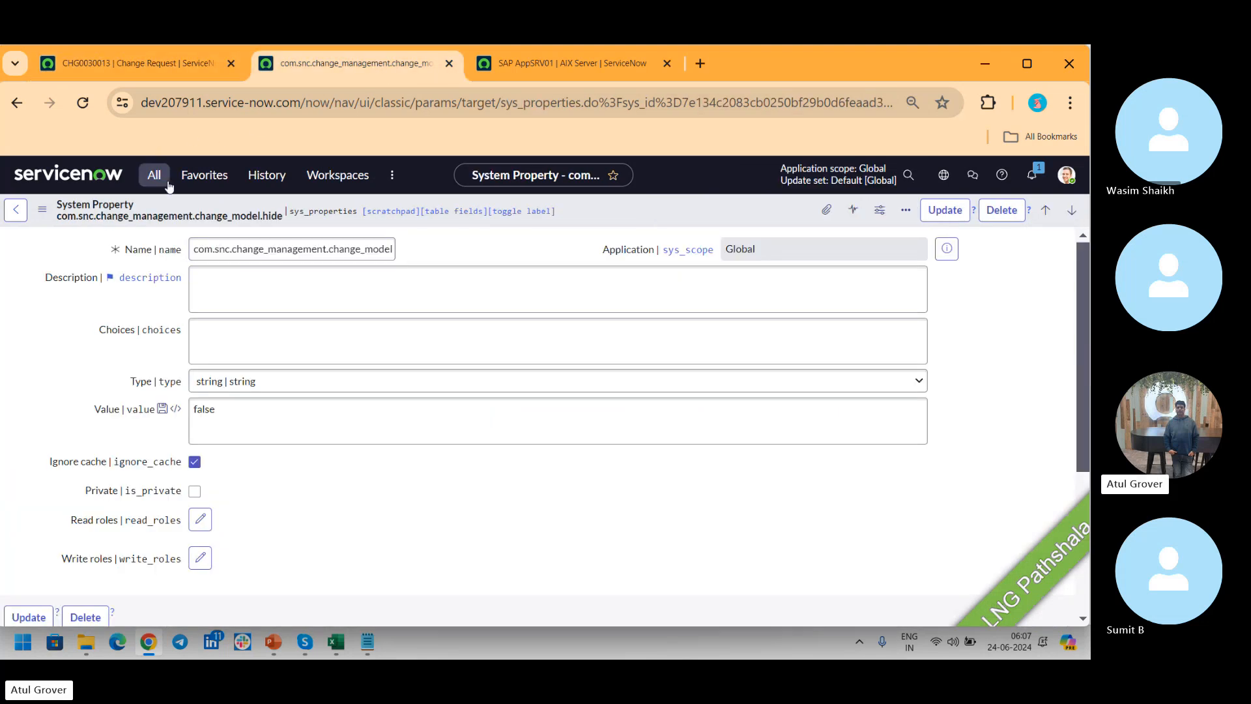
{"action": "type", "text": "change"}
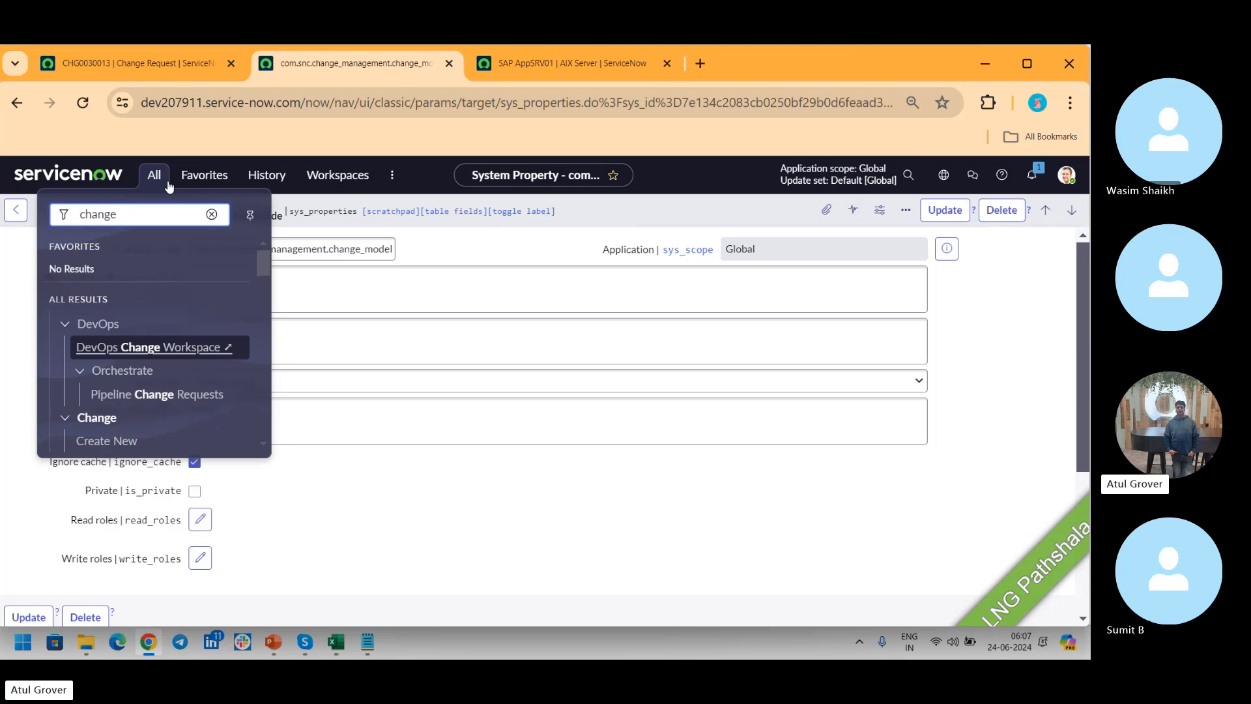
{"action": "left_click", "coordinate": [135, 440]}
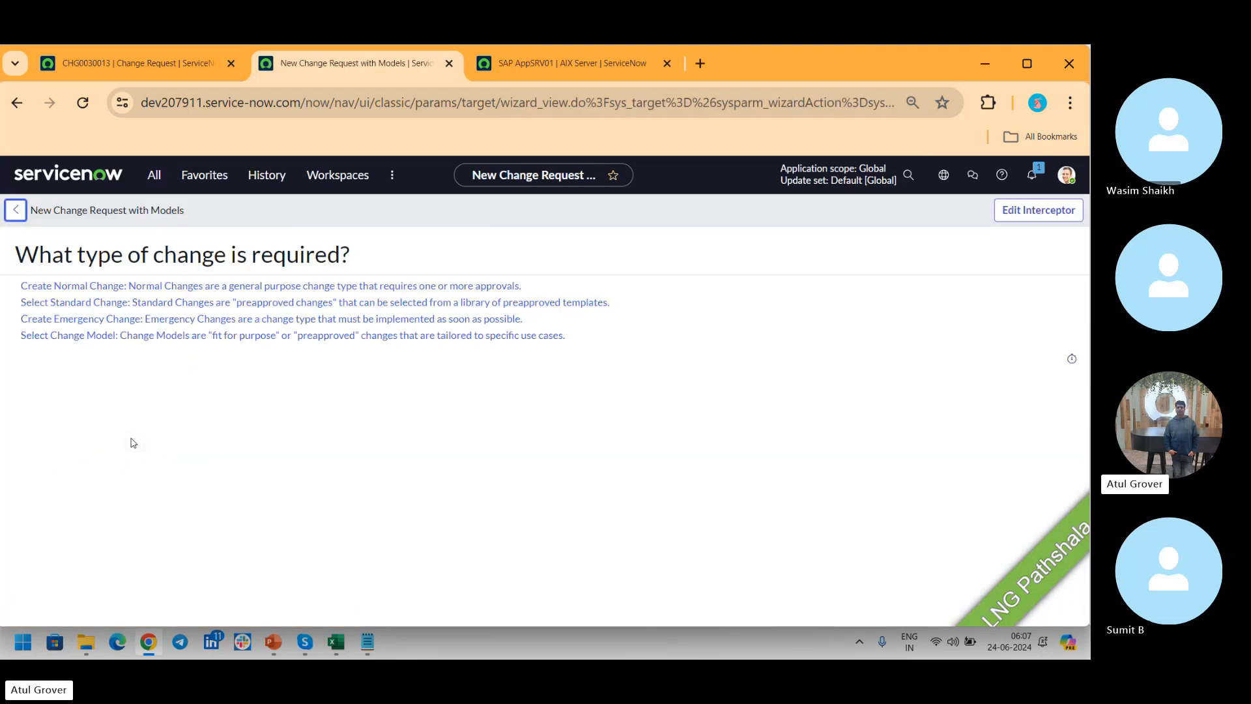
{"action": "left_click", "coordinate": [266, 288]}
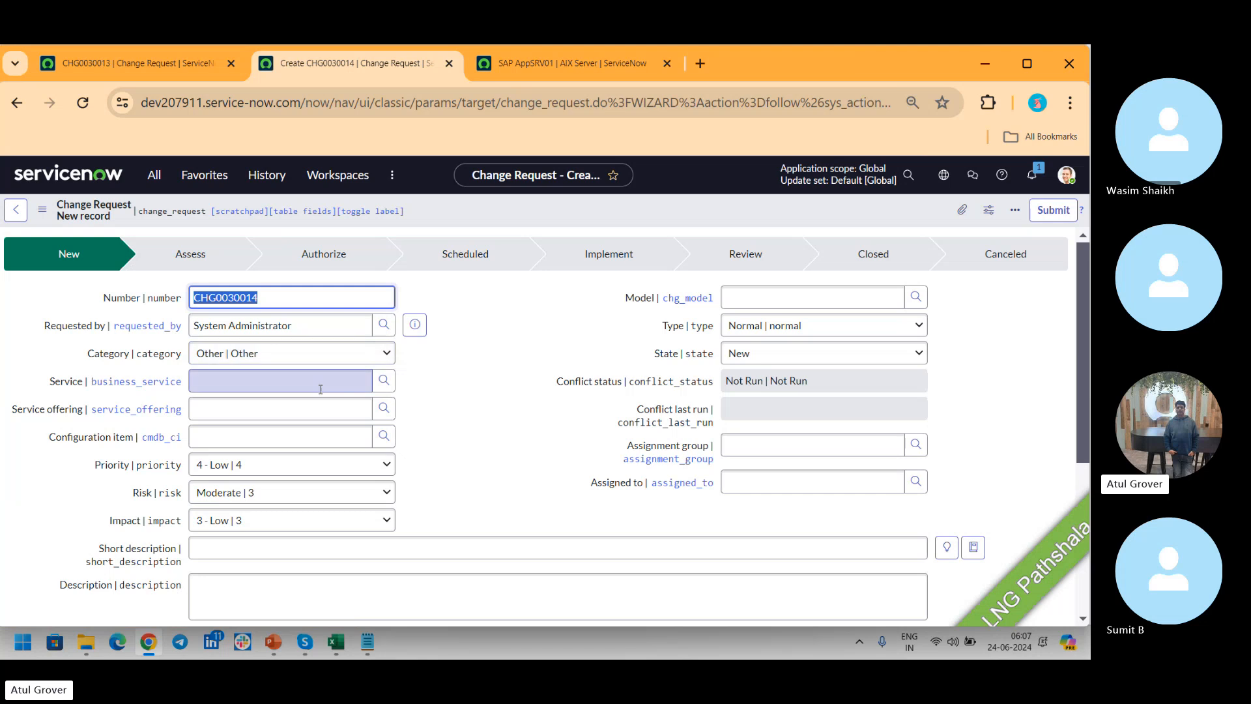
Enter "LNG Chaneg -" followed by the person's name as the short description and set the configuration item to SAP AppSRV01.
{"action": "left_click", "coordinate": [298, 555]}
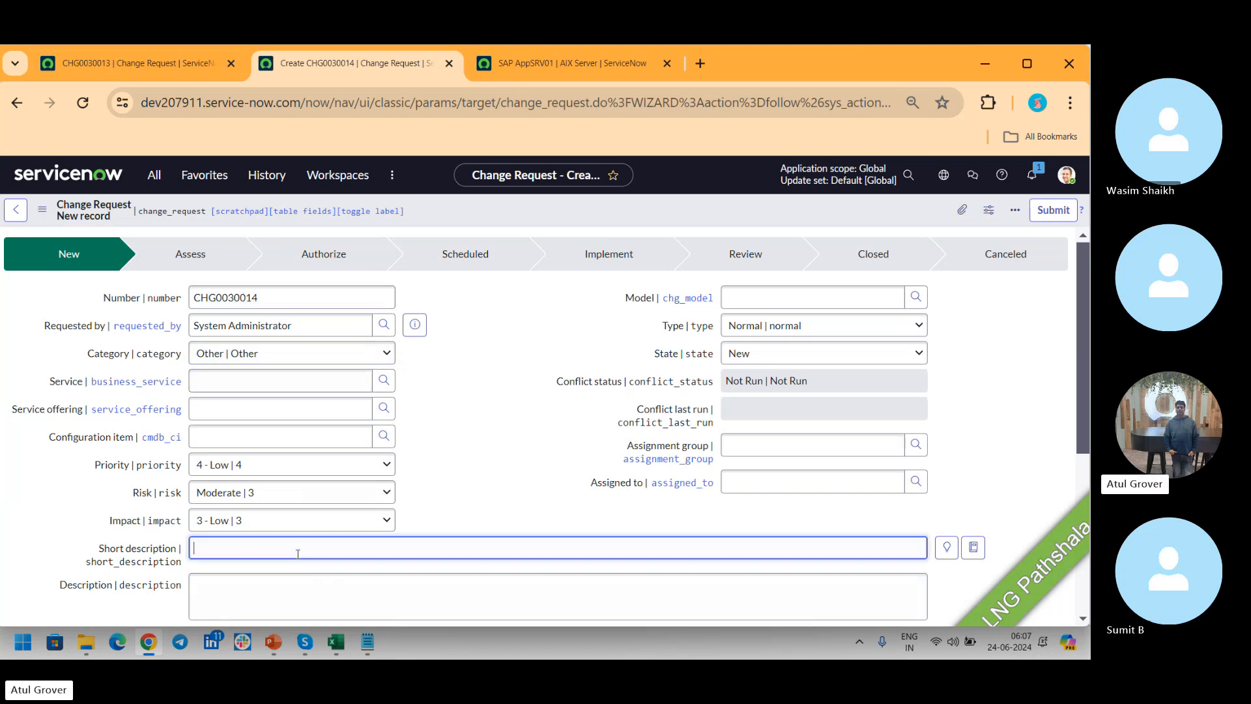
{"action": "type", "text": "LNG Chnage"}
{"action": "key", "text": "BackSpace"}
{"action": "key", "text": "BackSpace"}
{"action": "key", "text": "BackSpace"}
{"action": "key", "text": "BackSpace"}
{"action": "key", "text": "BackSpace"}
{"action": "type", "text": "aneg - Wassi"}
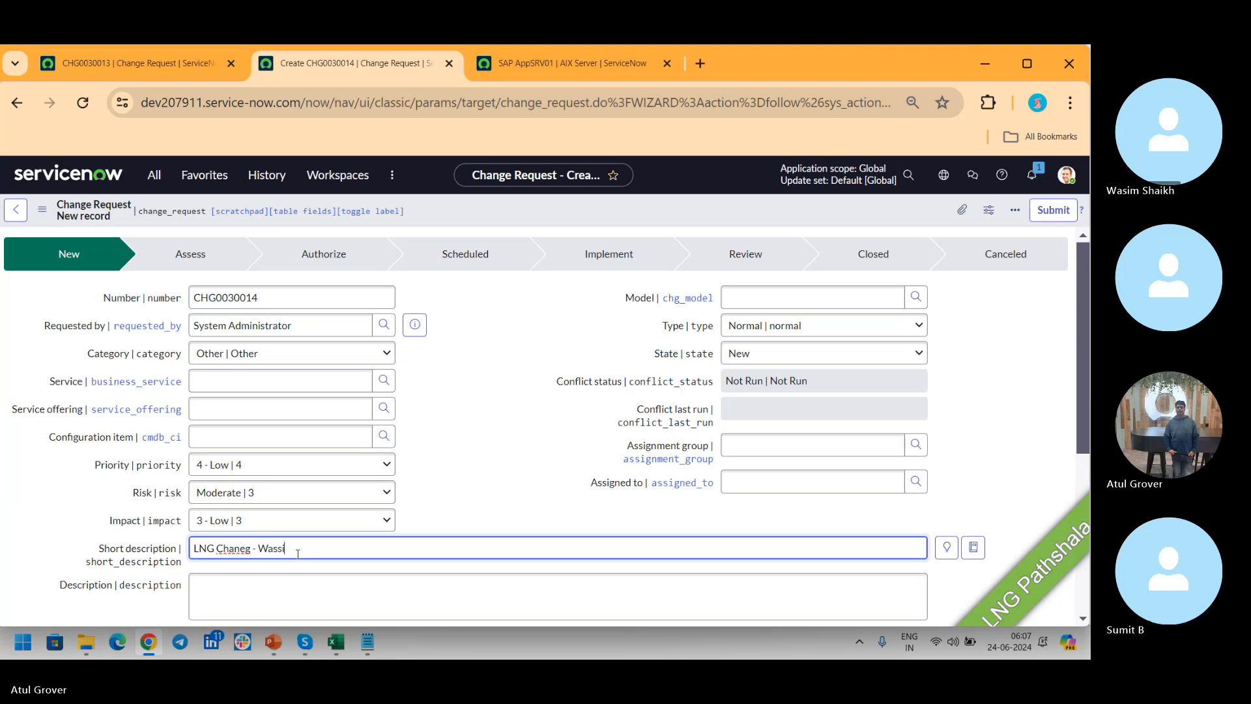
{"action": "type", "text": "m"}
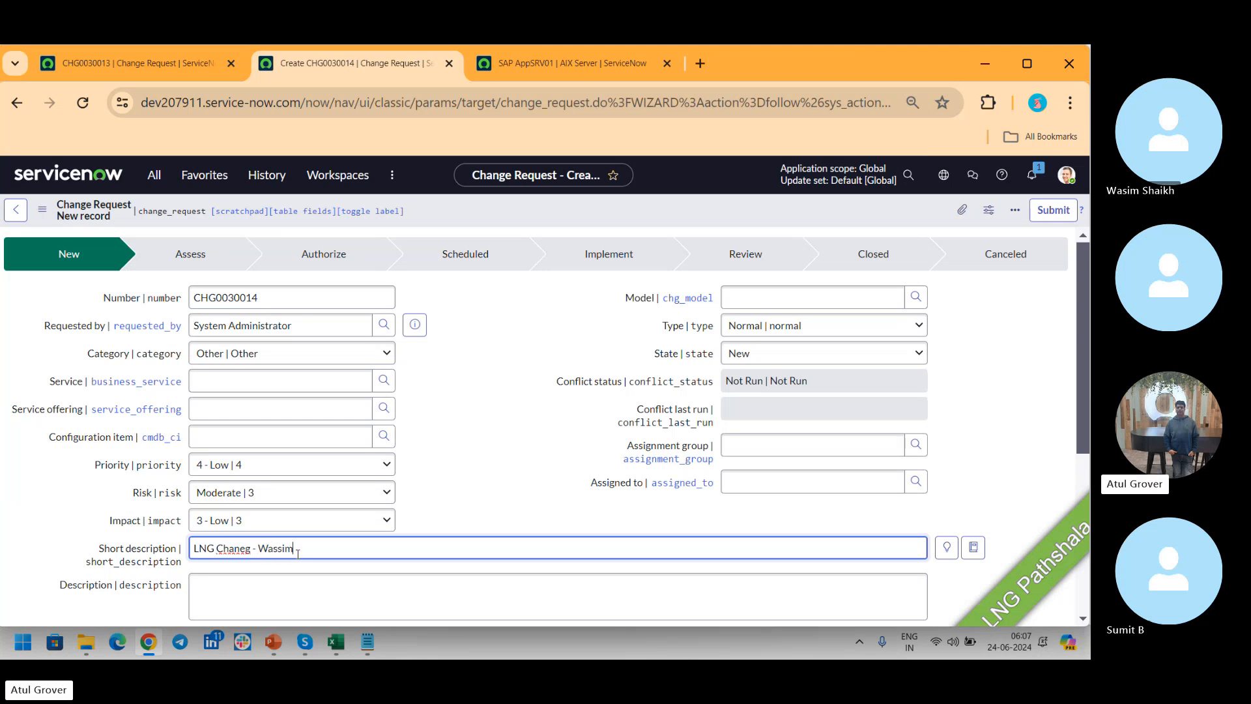
{"action": "left_click", "coordinate": [237, 437]}
{"action": "left_click", "coordinate": [233, 477]}
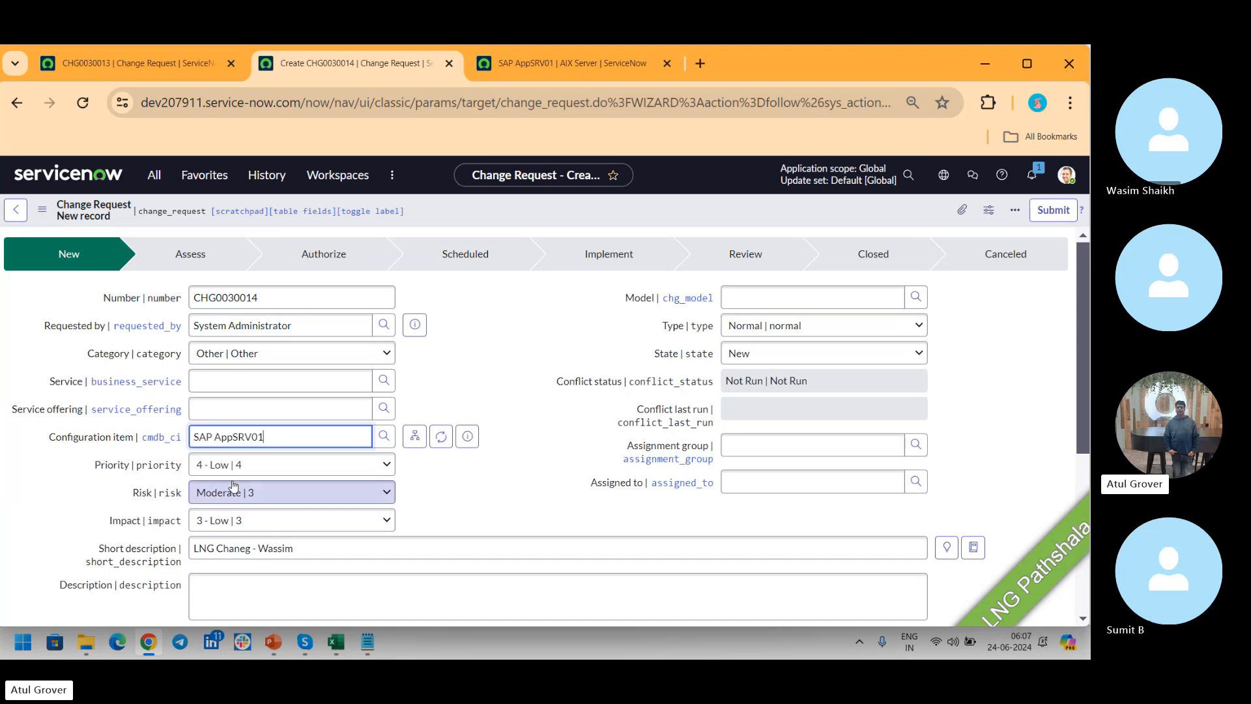
{"action": "scroll", "coordinate": [546, 426], "scroll_direction": "down", "scroll_amount": 4}
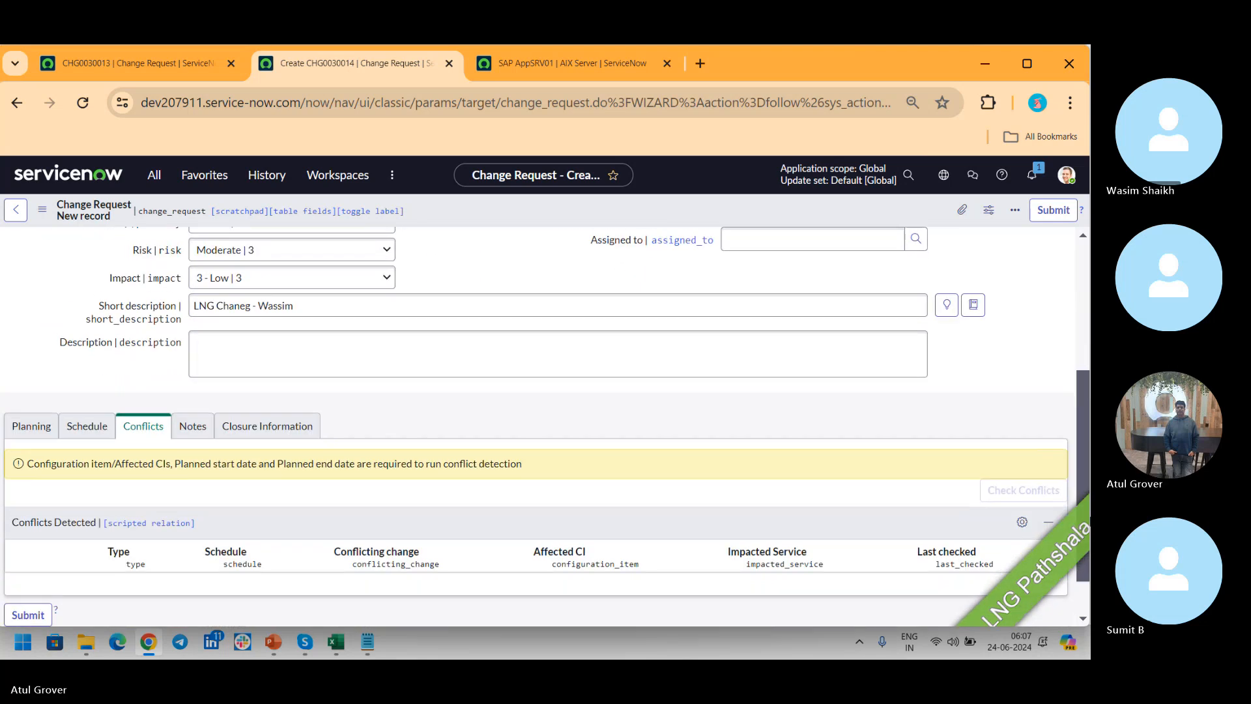
{"action": "left_click", "coordinate": [88, 427]}
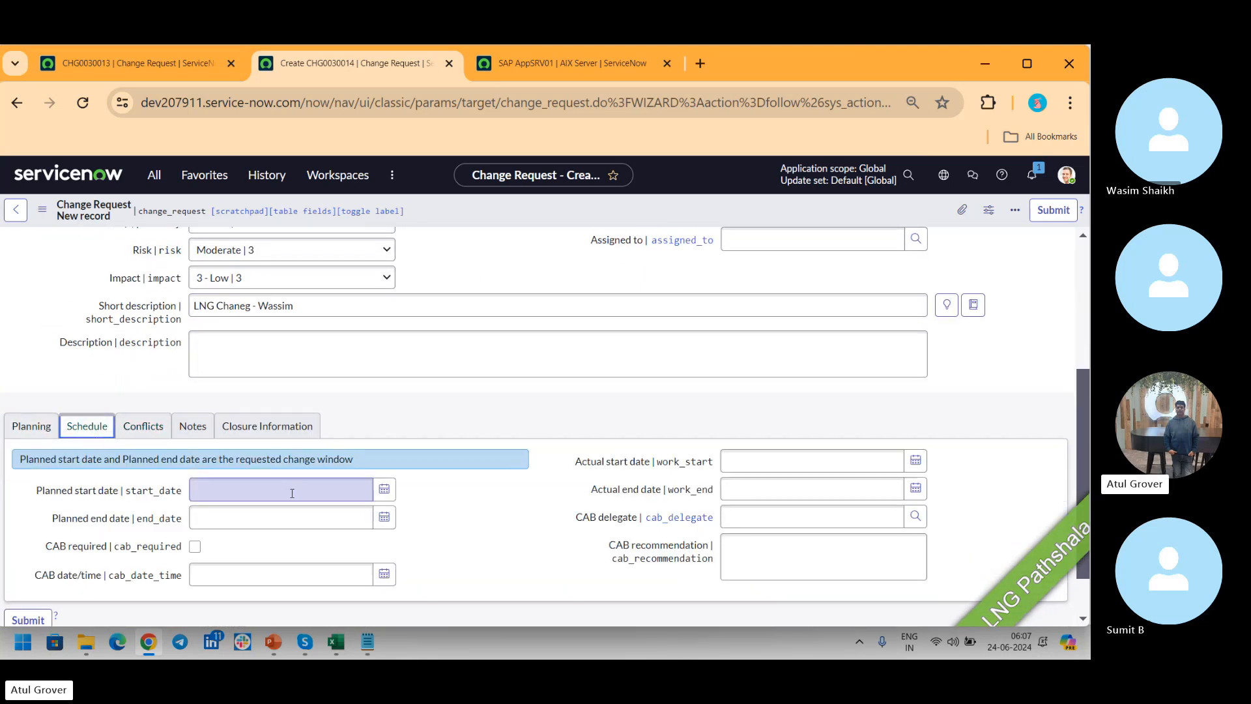
{"action": "left_click", "coordinate": [385, 489]}
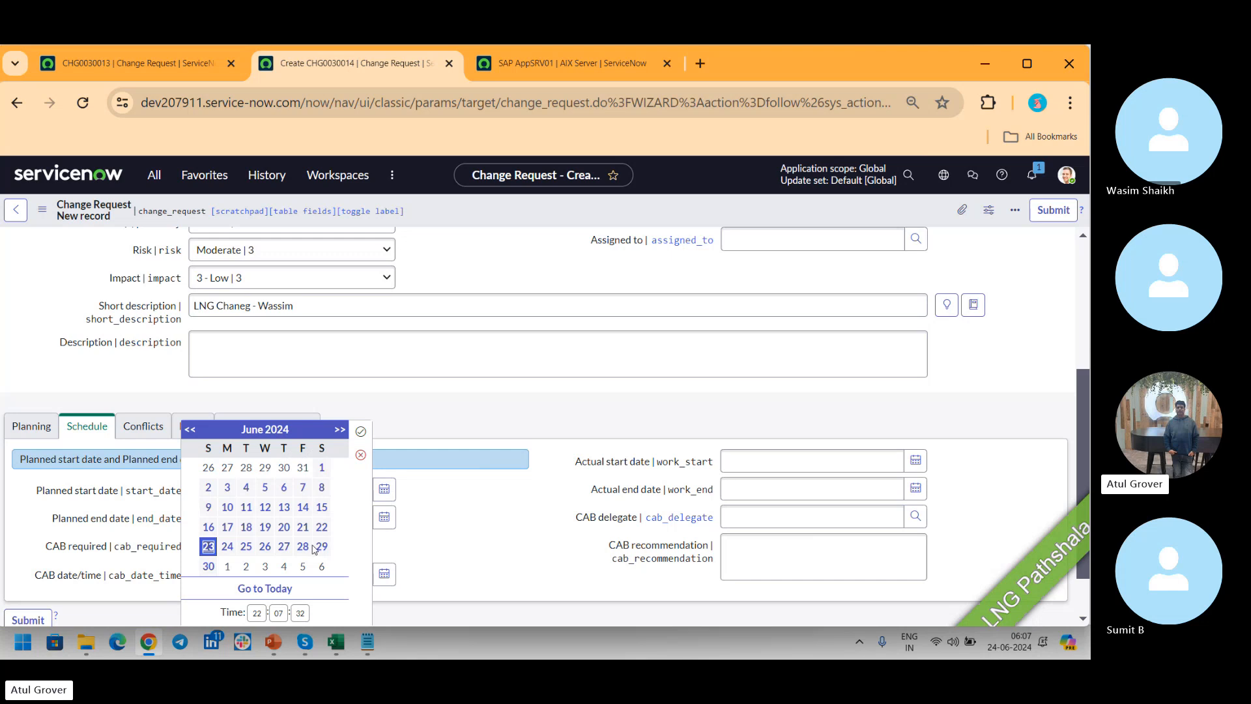
{"action": "left_click", "coordinate": [245, 546]}
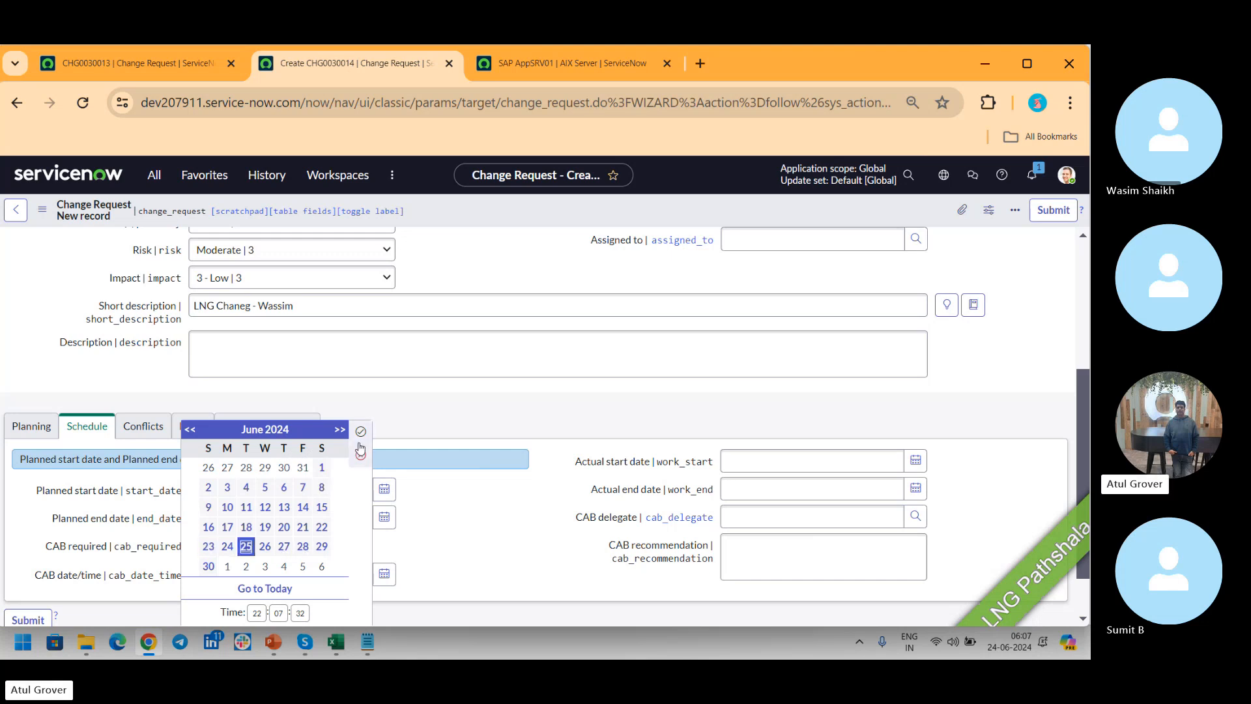
{"action": "left_click", "coordinate": [361, 431]}
{"action": "left_click", "coordinate": [385, 517]}
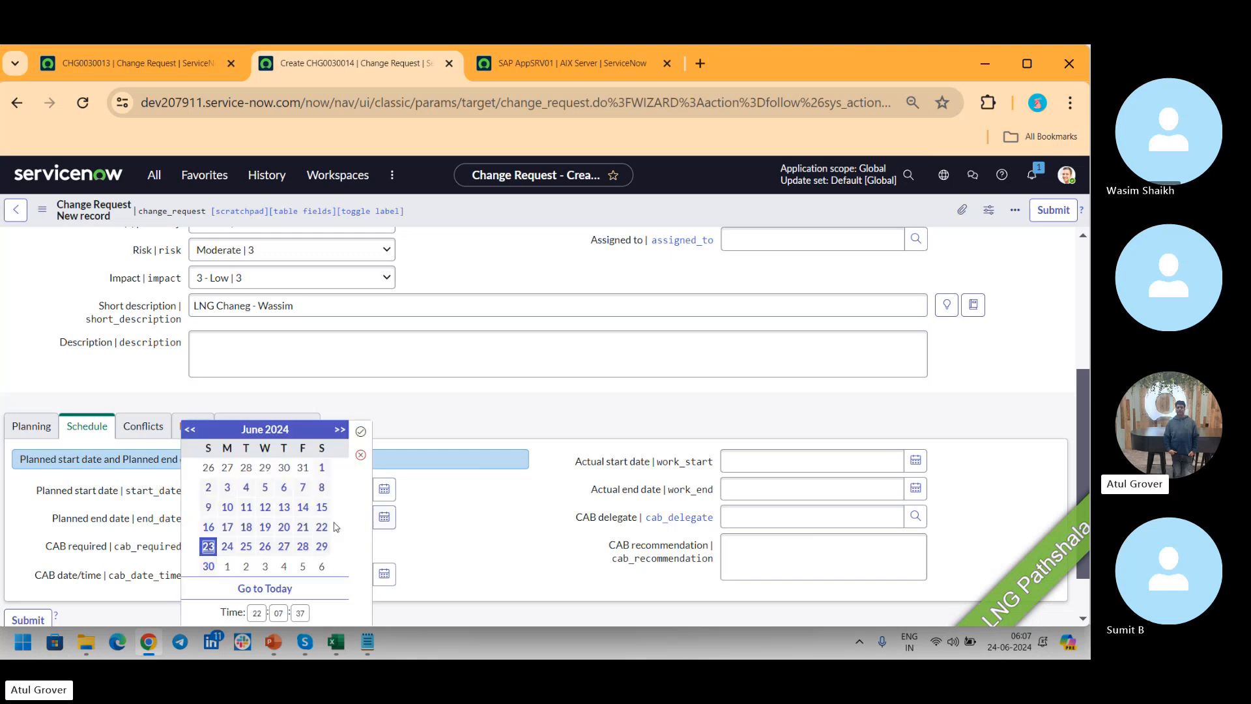
{"action": "left_click", "coordinate": [322, 547]}
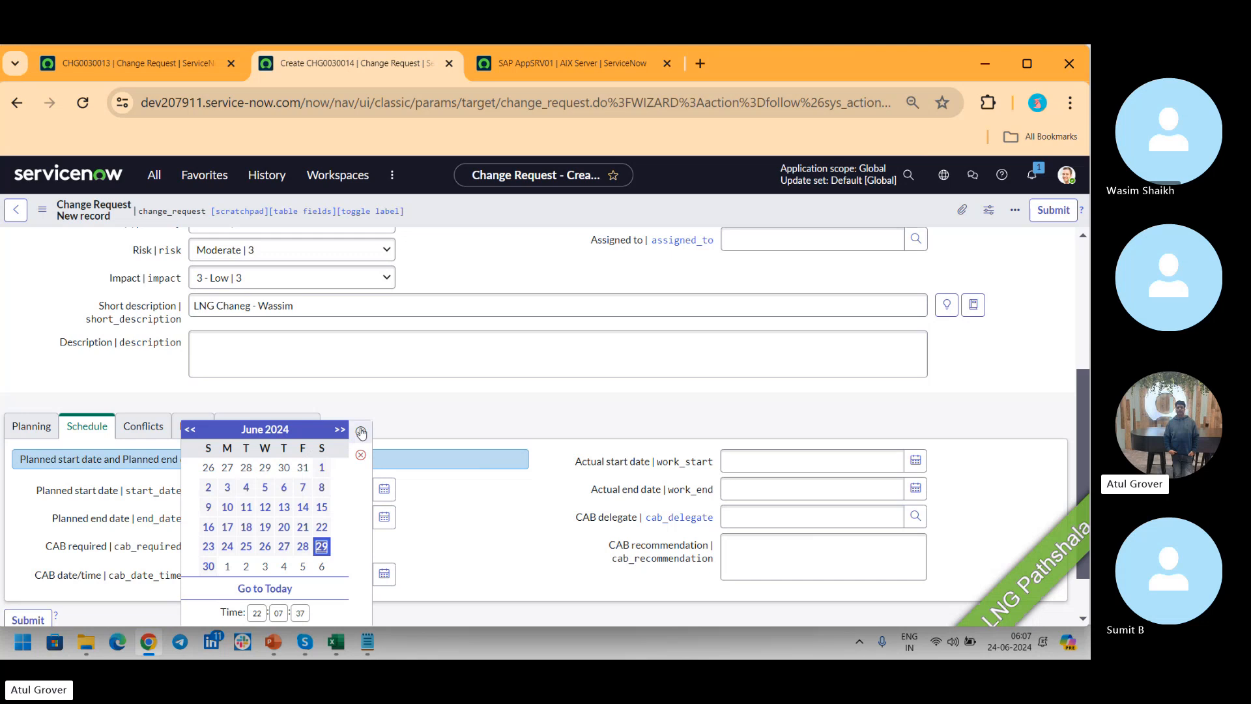
{"action": "left_click", "coordinate": [361, 433]}
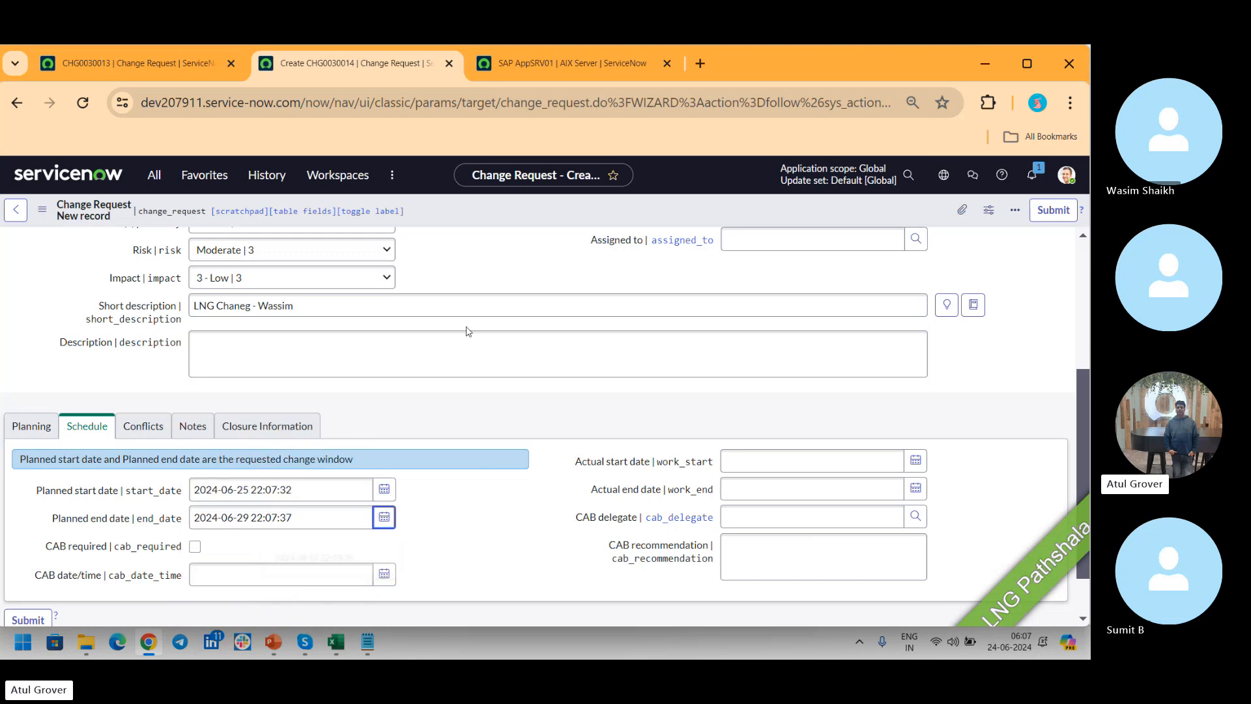
{"action": "right_click", "coordinate": [787, 202]}
{"action": "left_click", "coordinate": [801, 212]}
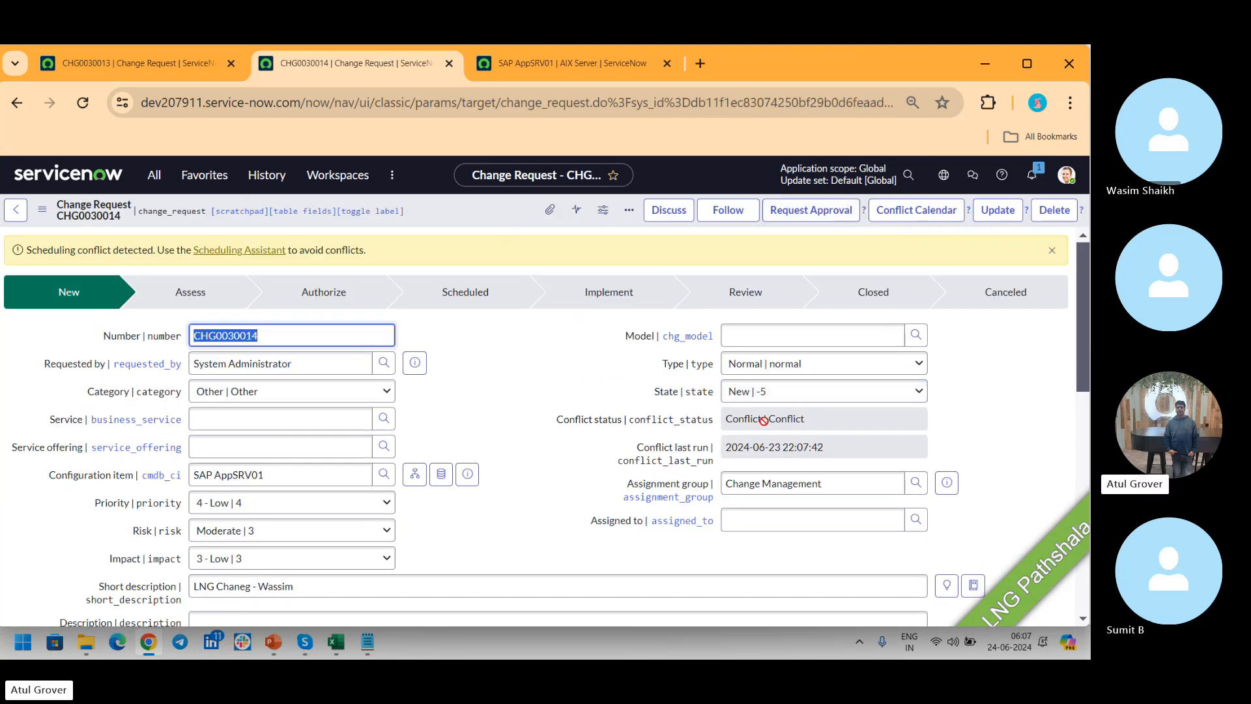
Return to the "LNG Pathshala Day 16 - Change" request, reload its form and check when conflict detection last ran.
{"action": "left_click", "coordinate": [154, 64]}
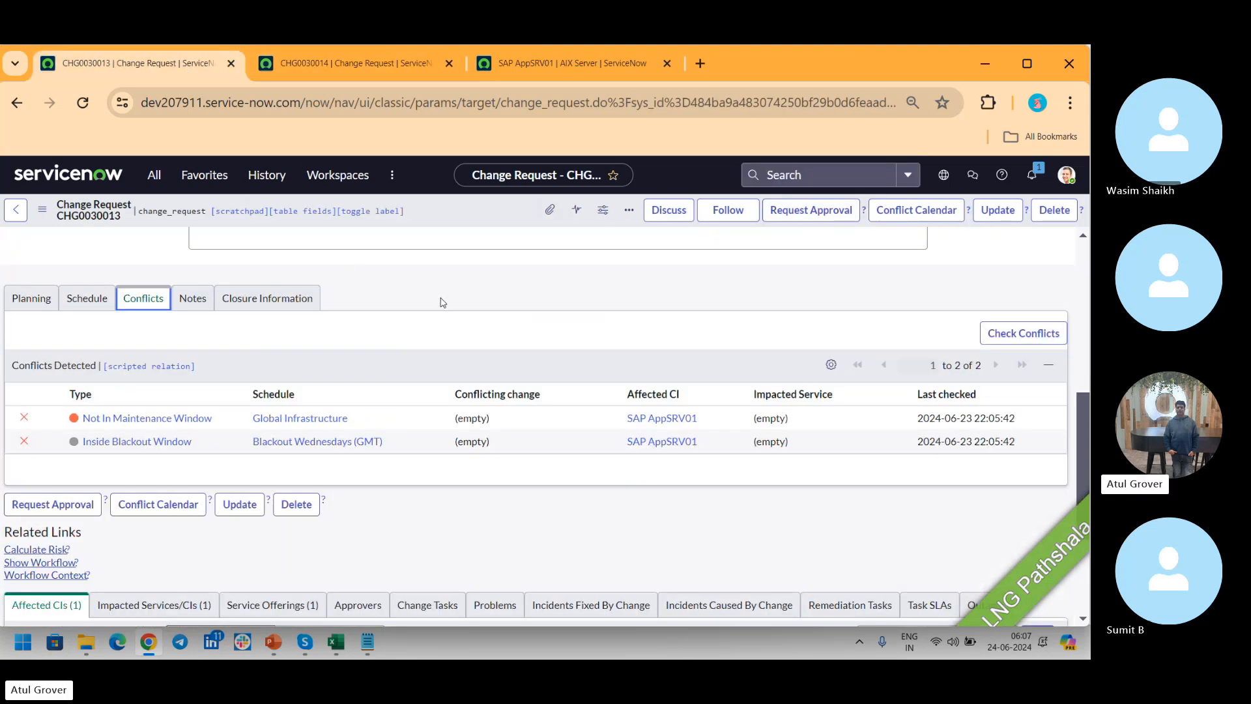
{"action": "right_click", "coordinate": [480, 211]}
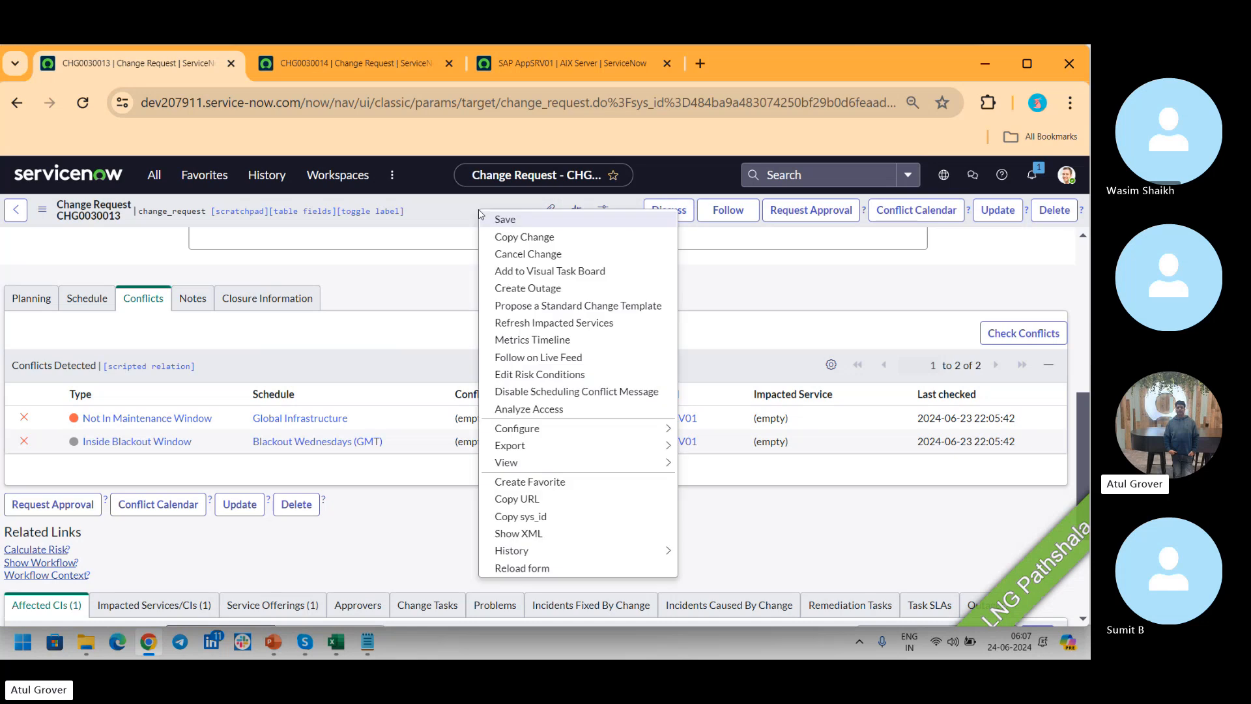
{"action": "left_click", "coordinate": [554, 575]}
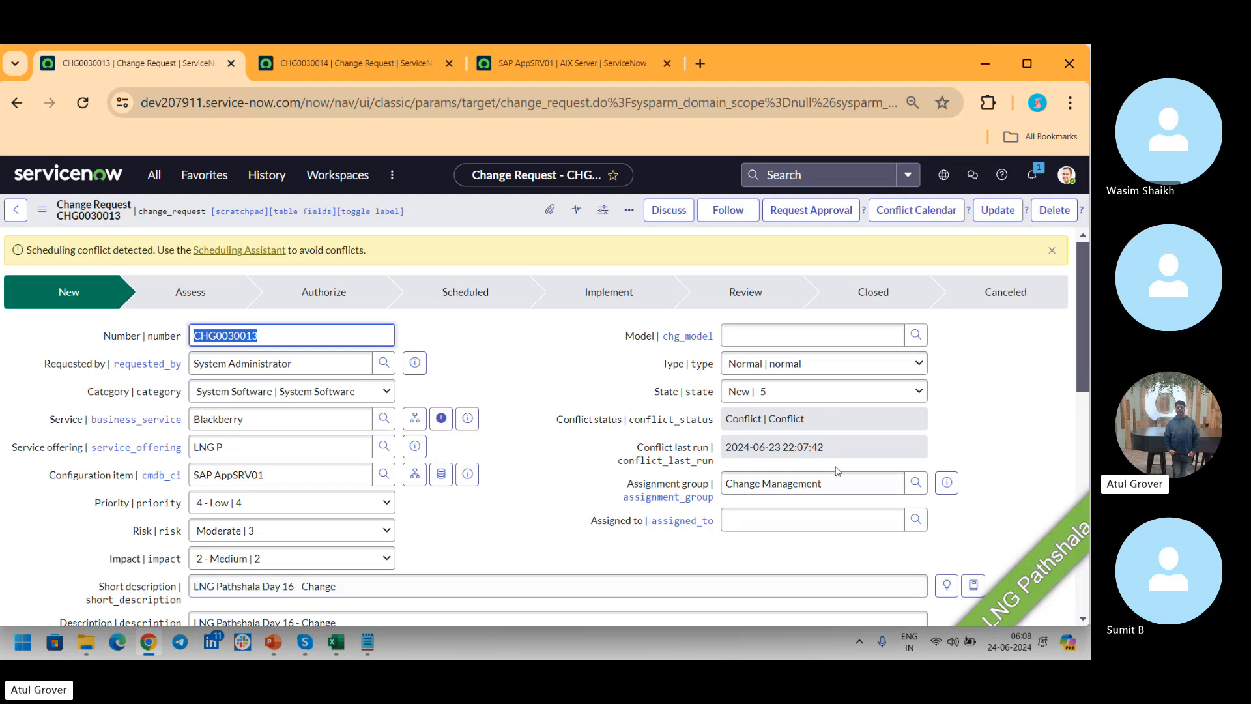
{"action": "left_click_drag", "start_coordinate": [782, 447], "coordinate": [854, 444]}
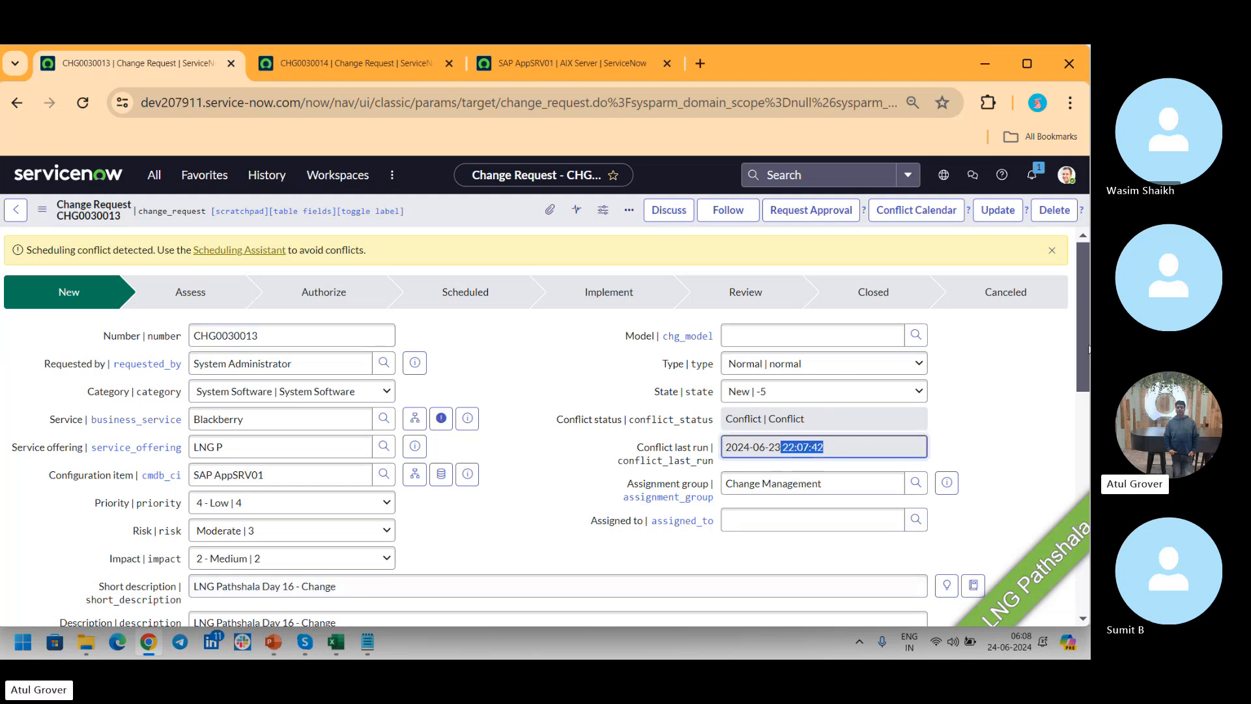
Review the planned start and end dates and the detected conflicts of the "LNG Pathshala Day 16 - Change" request.
{"action": "scroll", "coordinate": [853, 443], "scroll_direction": "down", "scroll_amount": 2}
{"action": "scroll", "coordinate": [246, 442], "scroll_direction": "down", "scroll_amount": 5}
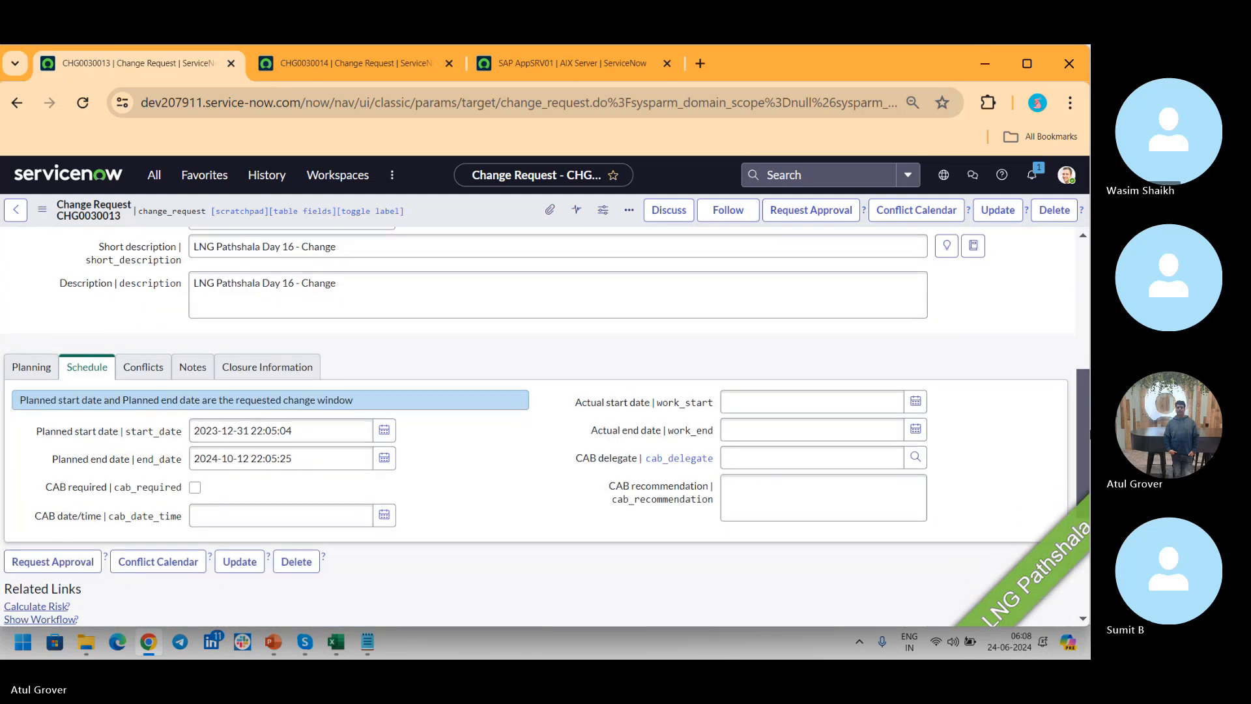
{"action": "scroll", "coordinate": [247, 441], "scroll_direction": "up", "scroll_amount": 3}
{"action": "scroll", "coordinate": [246, 442], "scroll_direction": "down", "scroll_amount": 1}
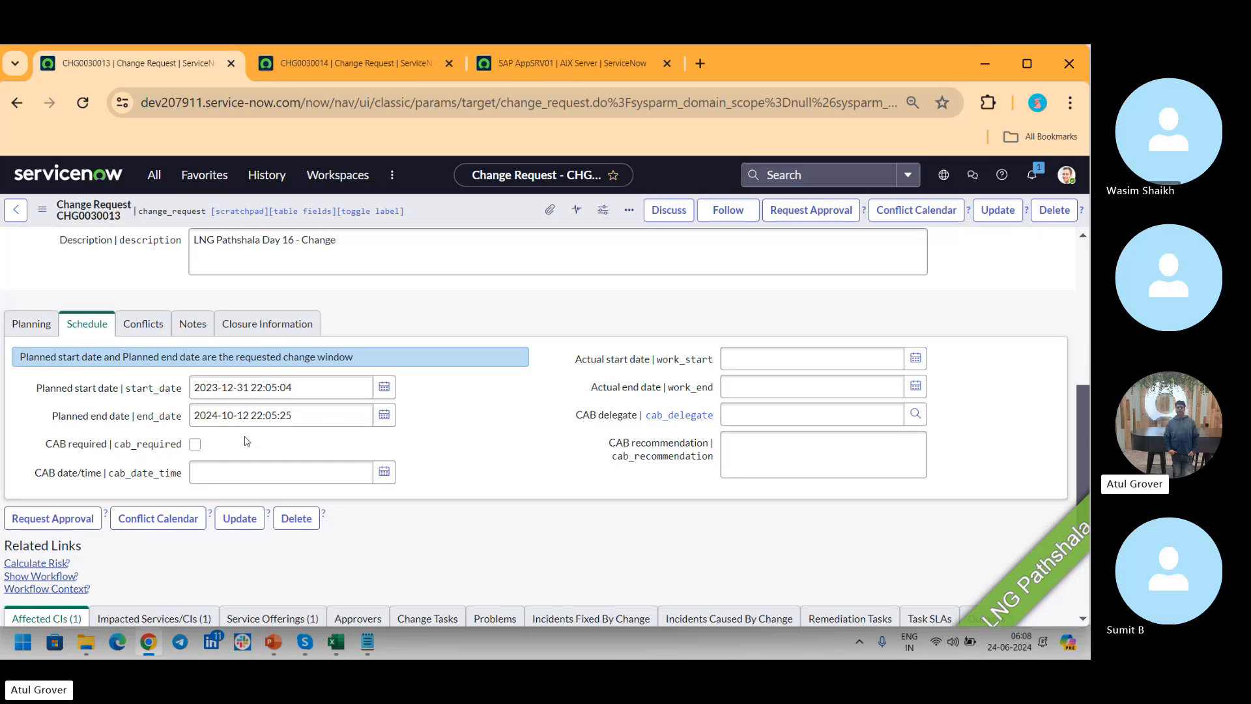
{"action": "left_click", "coordinate": [144, 324]}
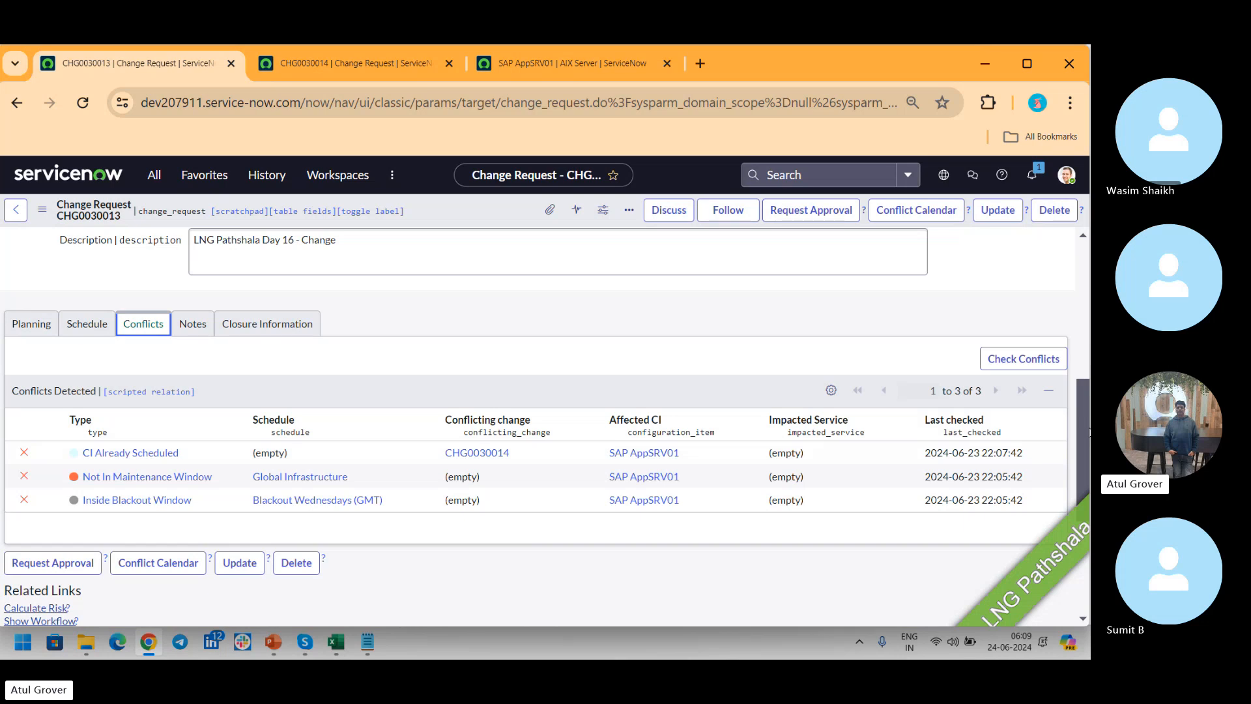
{"action": "scroll", "coordinate": [1085, 428], "scroll_direction": "up", "scroll_amount": 7}
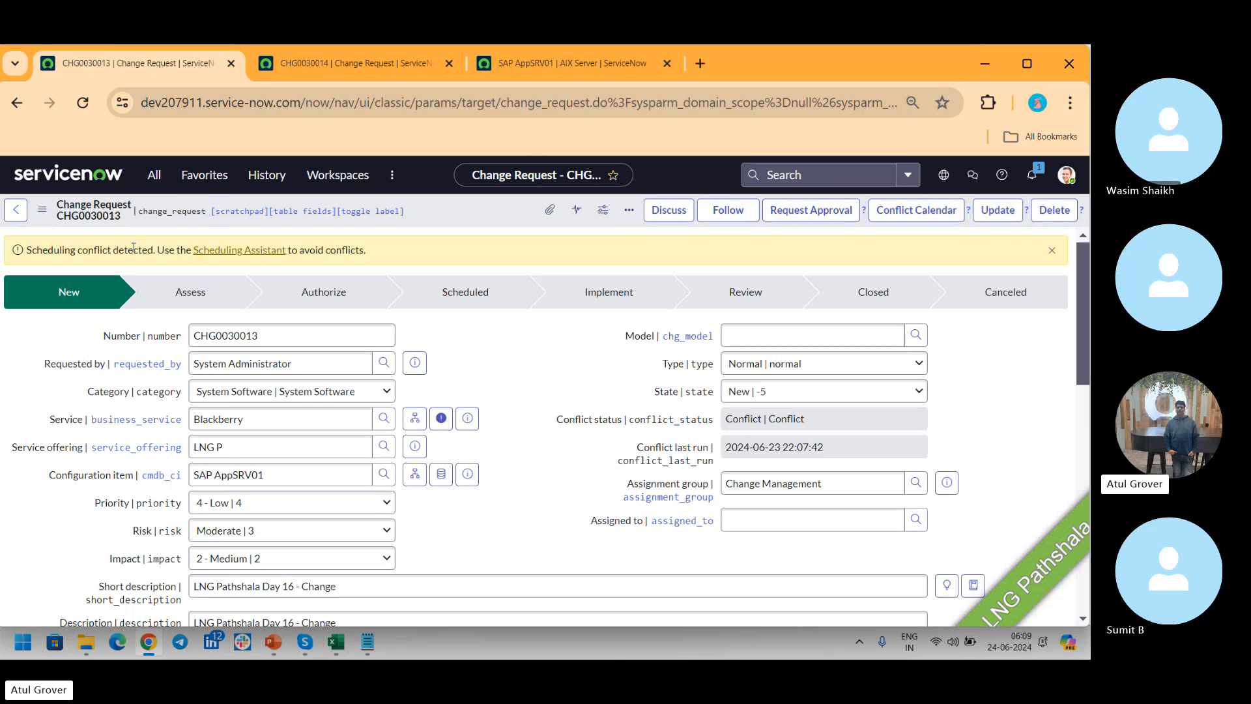
{"action": "key", "text": "alt+Tab"}
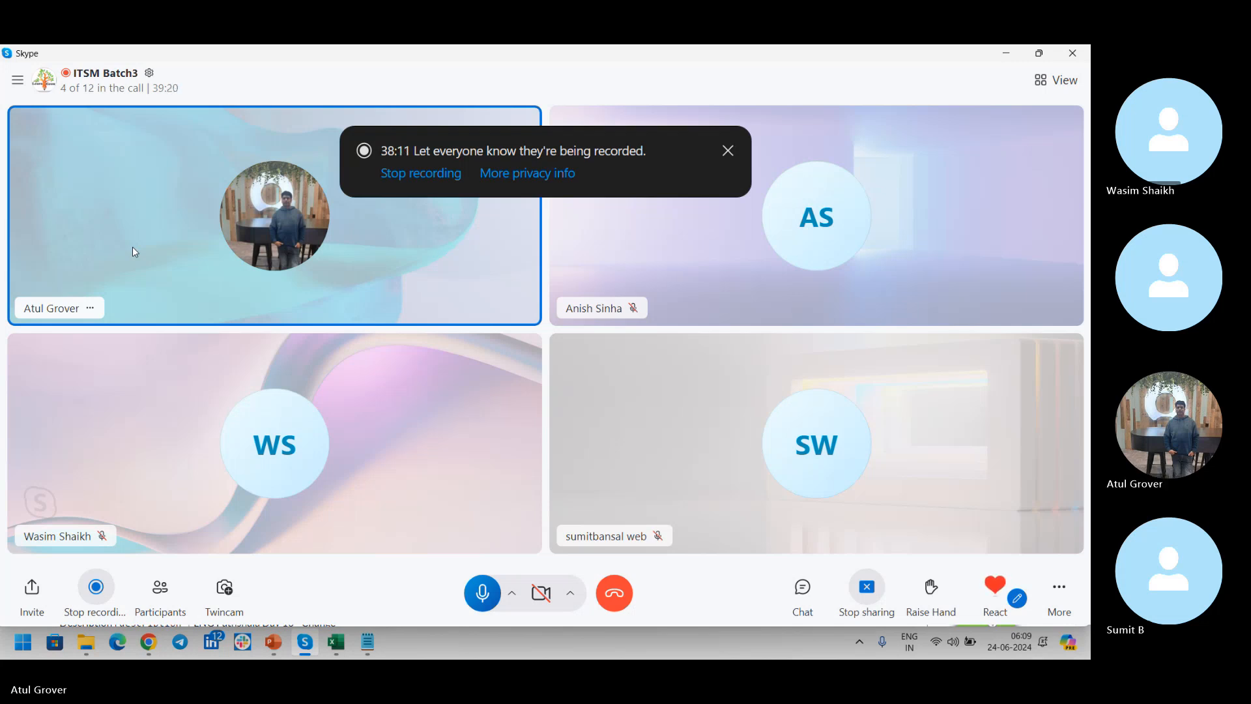
{"action": "key", "text": "alt+Tab"}
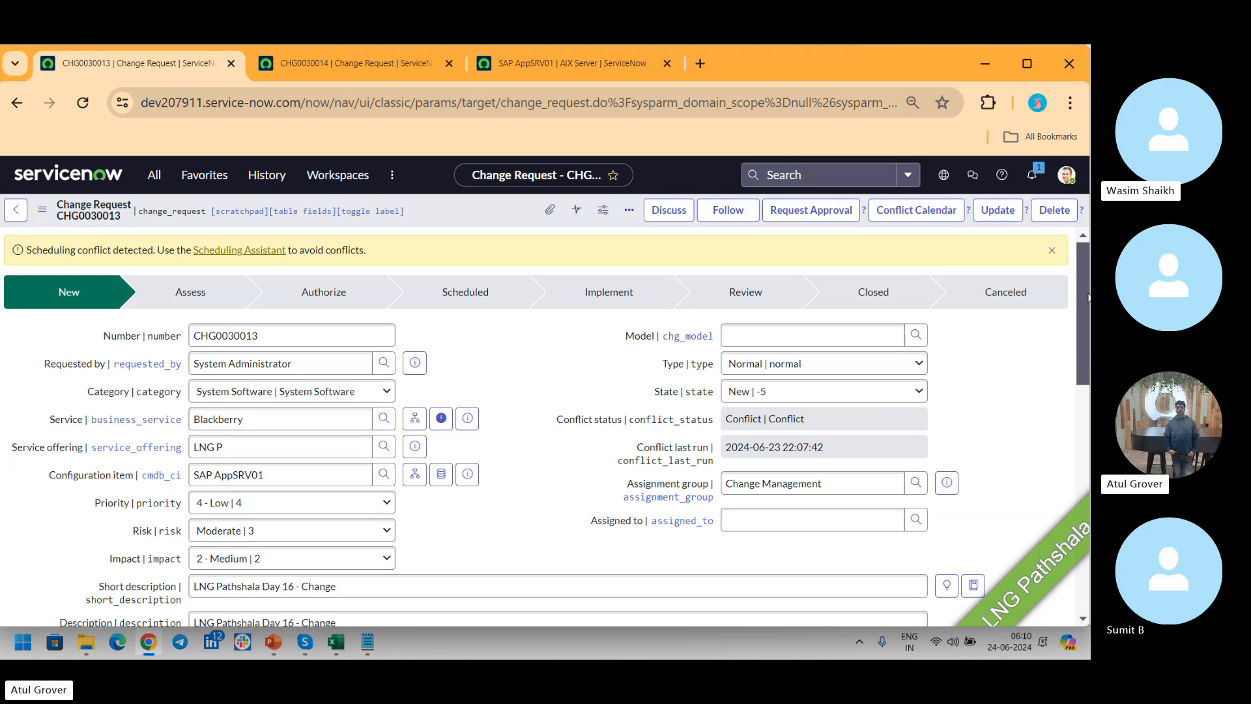
Review the "LNG Pathshala Day 16 - Change" form, its detected conflicts and its Affected CIs list.
{"action": "scroll", "coordinate": [1088, 298], "scroll_direction": "down", "scroll_amount": 15}
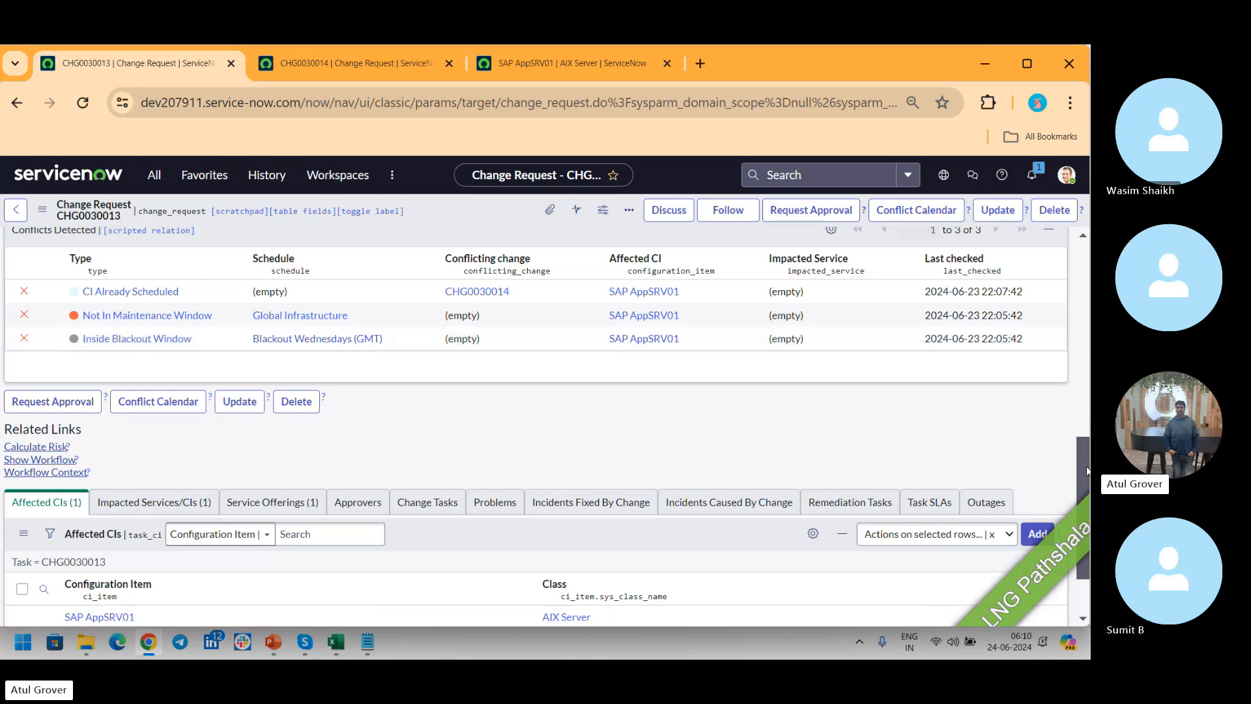
{"action": "scroll", "coordinate": [1087, 340], "scroll_direction": "up", "scroll_amount": 1}
{"action": "scroll", "coordinate": [1086, 340], "scroll_direction": "up", "scroll_amount": 15}
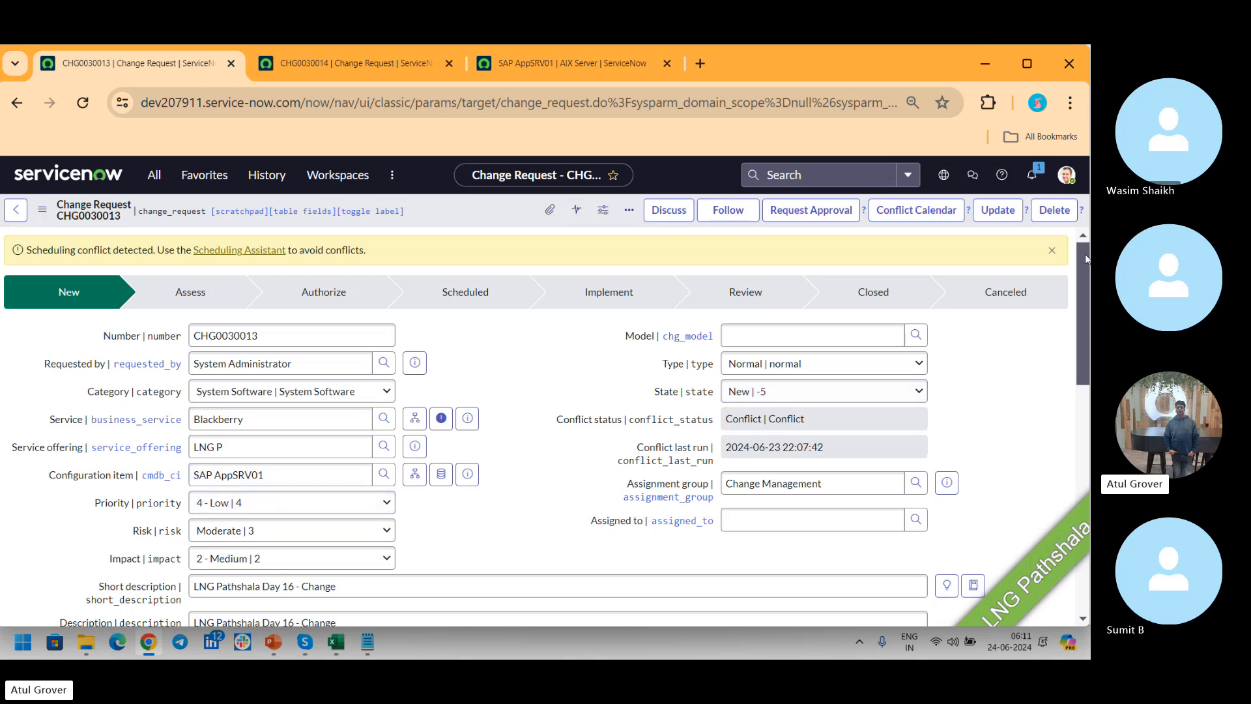
{"action": "scroll", "coordinate": [1086, 258], "scroll_direction": "down", "scroll_amount": 5}
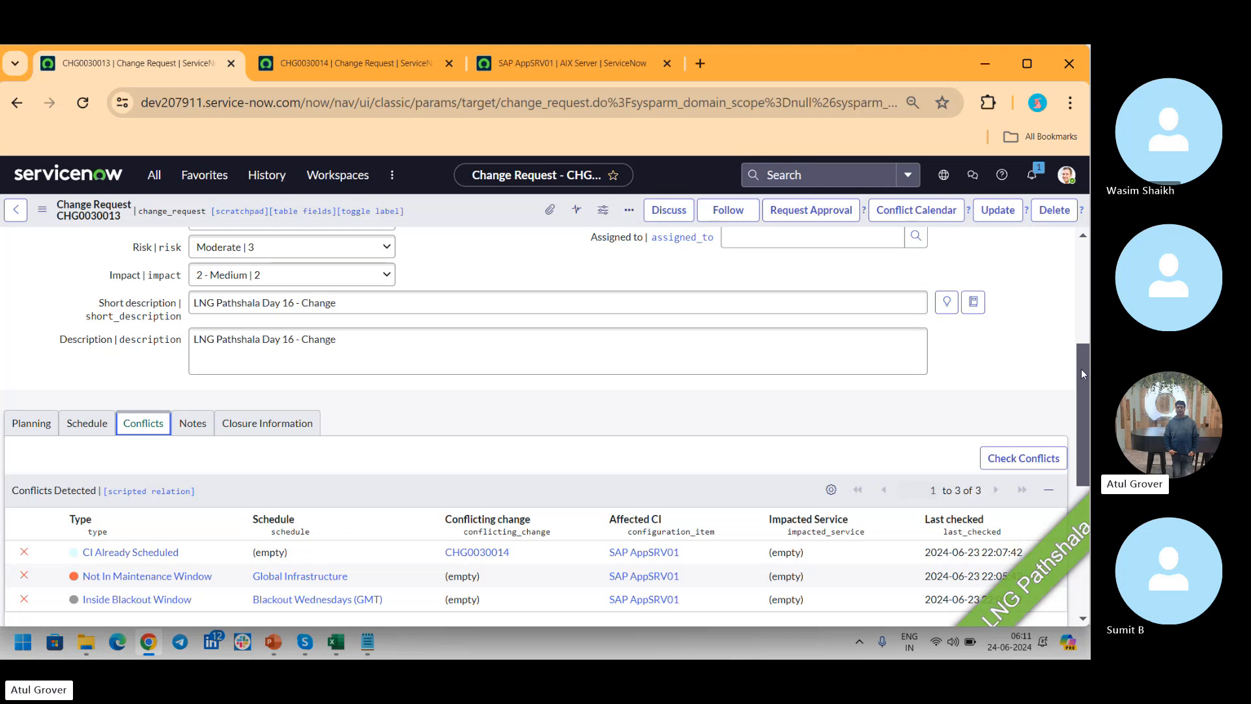
{"action": "scroll", "coordinate": [1082, 369], "scroll_direction": "down", "scroll_amount": 5}
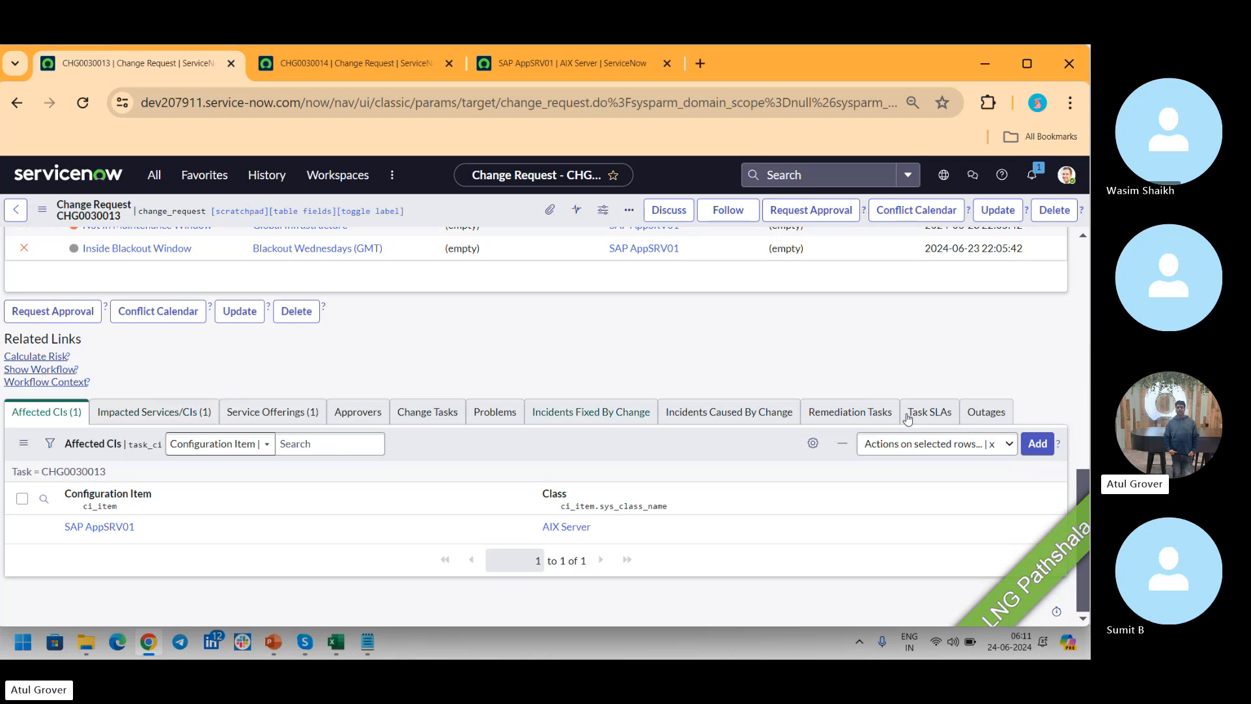
{"action": "left_click_drag", "start_coordinate": [1086, 476], "coordinate": [1085, 248]}
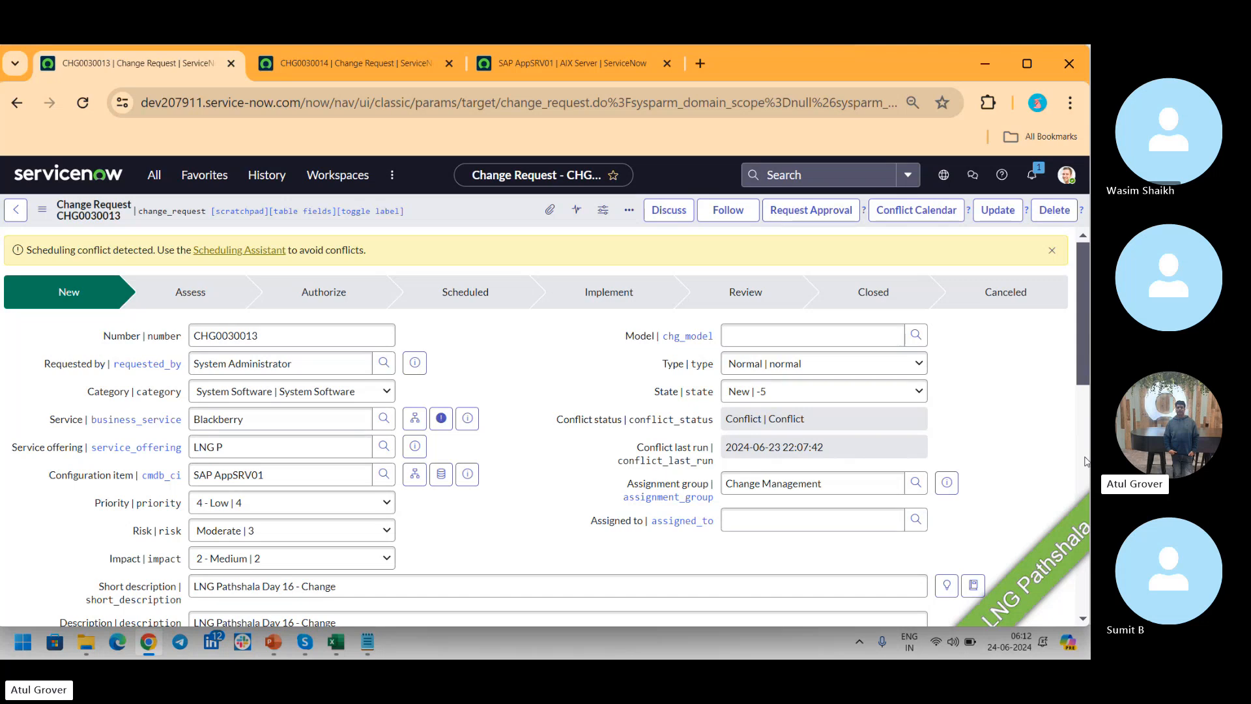
{"action": "left_click_drag", "start_coordinate": [1084, 363], "coordinate": [1083, 596]}
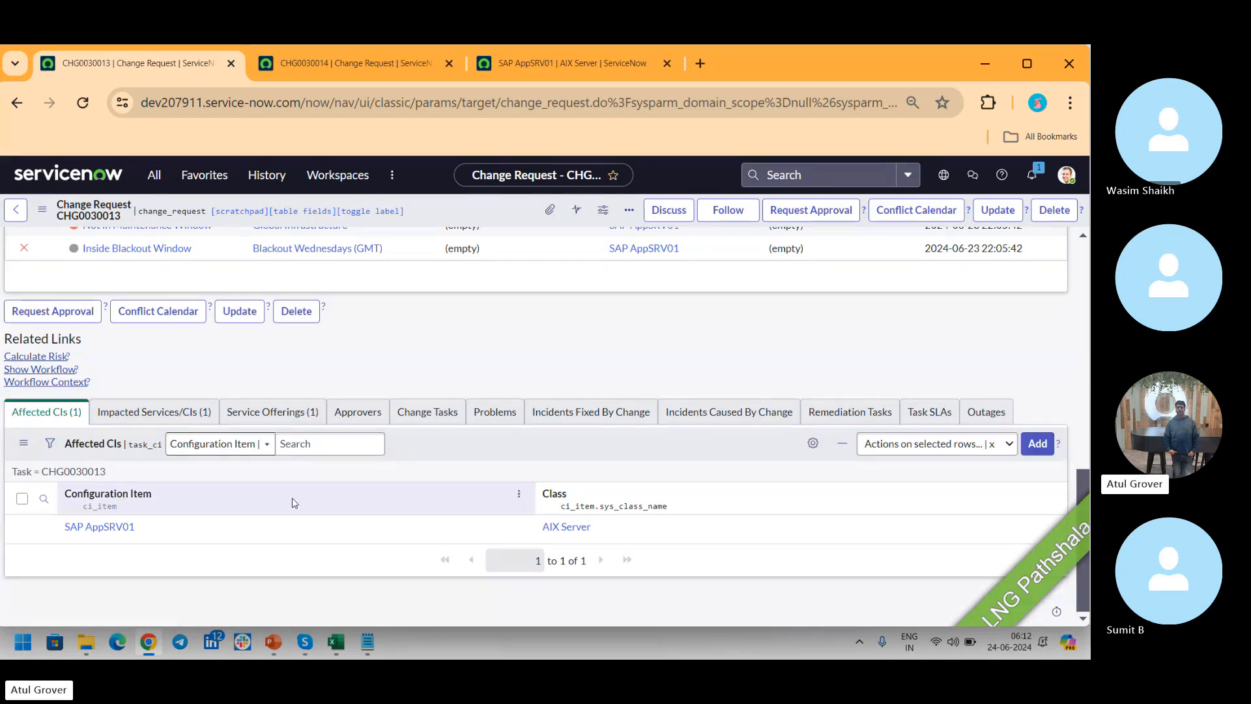
Compare the change's Impacted Services/CIs and Affected CIs lists with the service and configuration item on the form.
{"action": "left_click", "coordinate": [148, 421]}
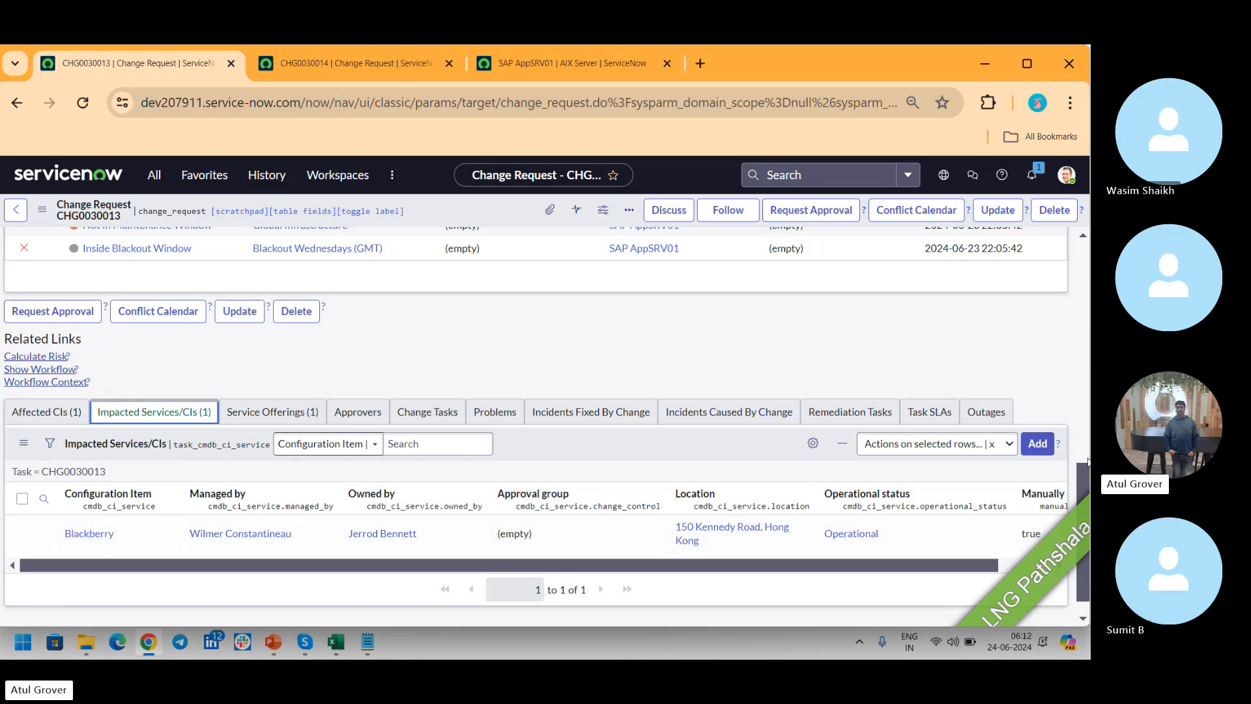
{"action": "scroll", "coordinate": [419, 443], "scroll_direction": "up", "scroll_amount": 15}
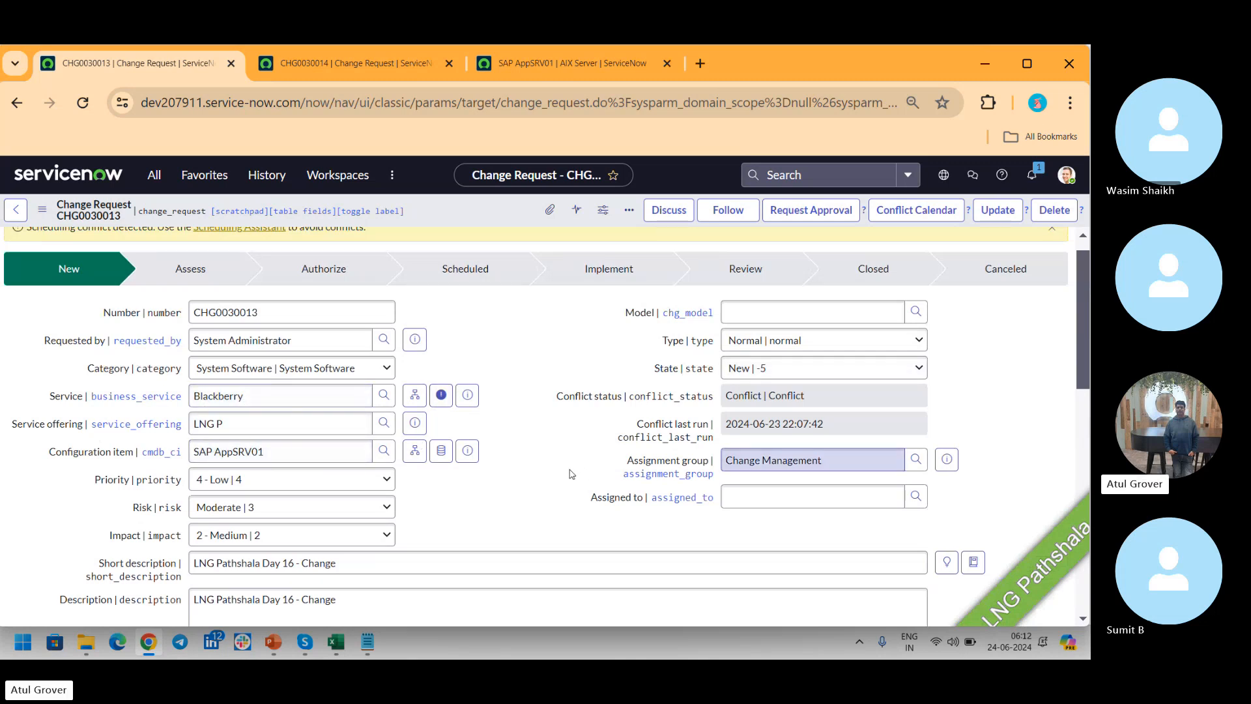
{"action": "left_click_drag", "start_coordinate": [1083, 317], "coordinate": [1083, 541]}
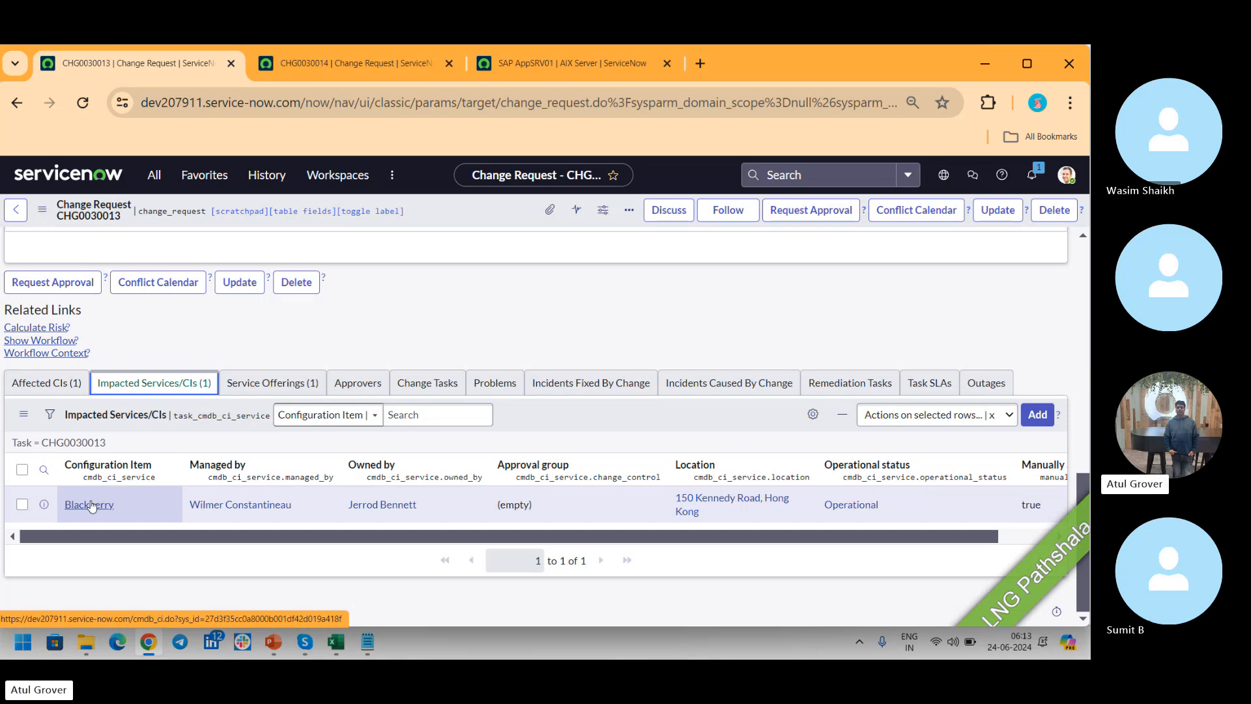
{"action": "left_click", "coordinate": [46, 382]}
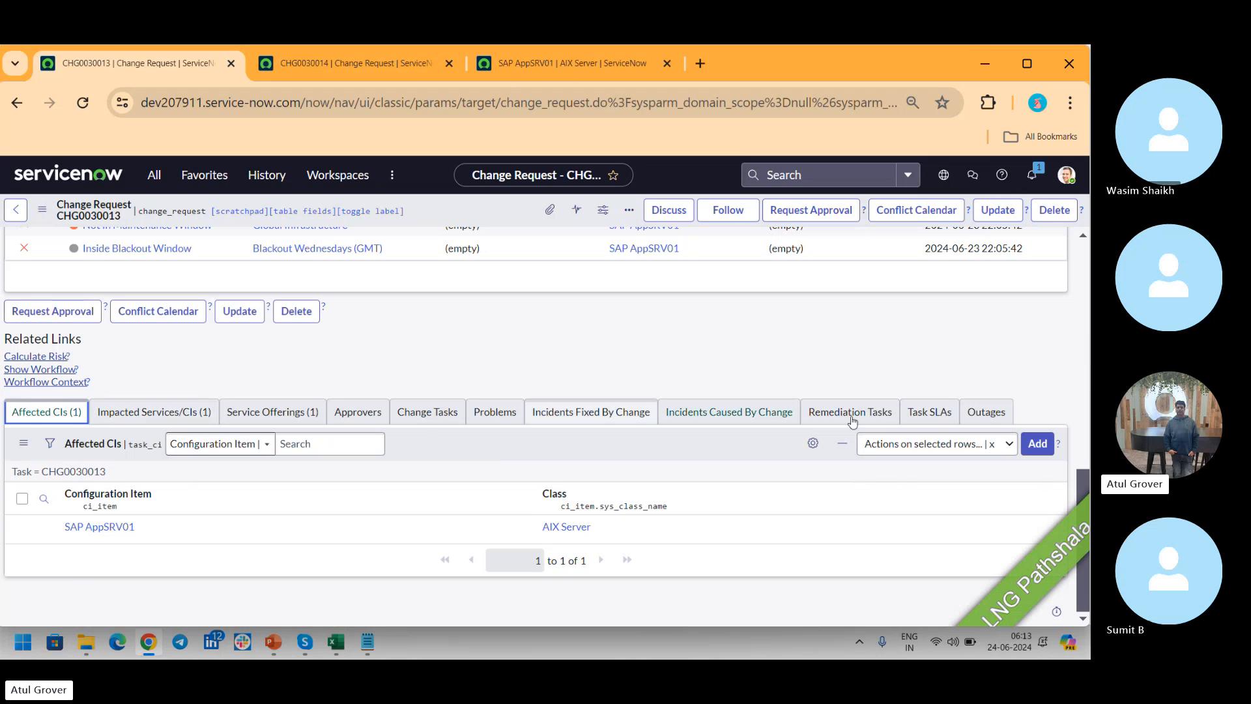
{"action": "left_click_drag", "start_coordinate": [1082, 483], "coordinate": [1082, 255]}
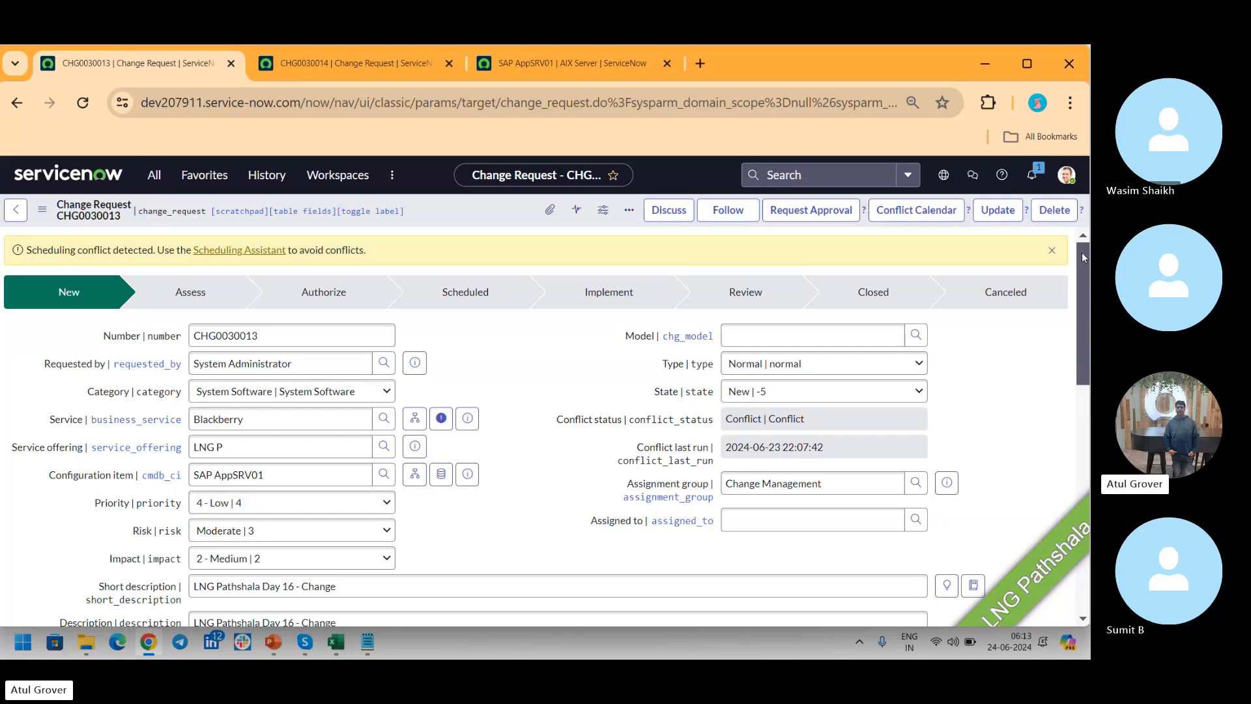
{"action": "left_click_drag", "start_coordinate": [1082, 254], "coordinate": [1077, 462]}
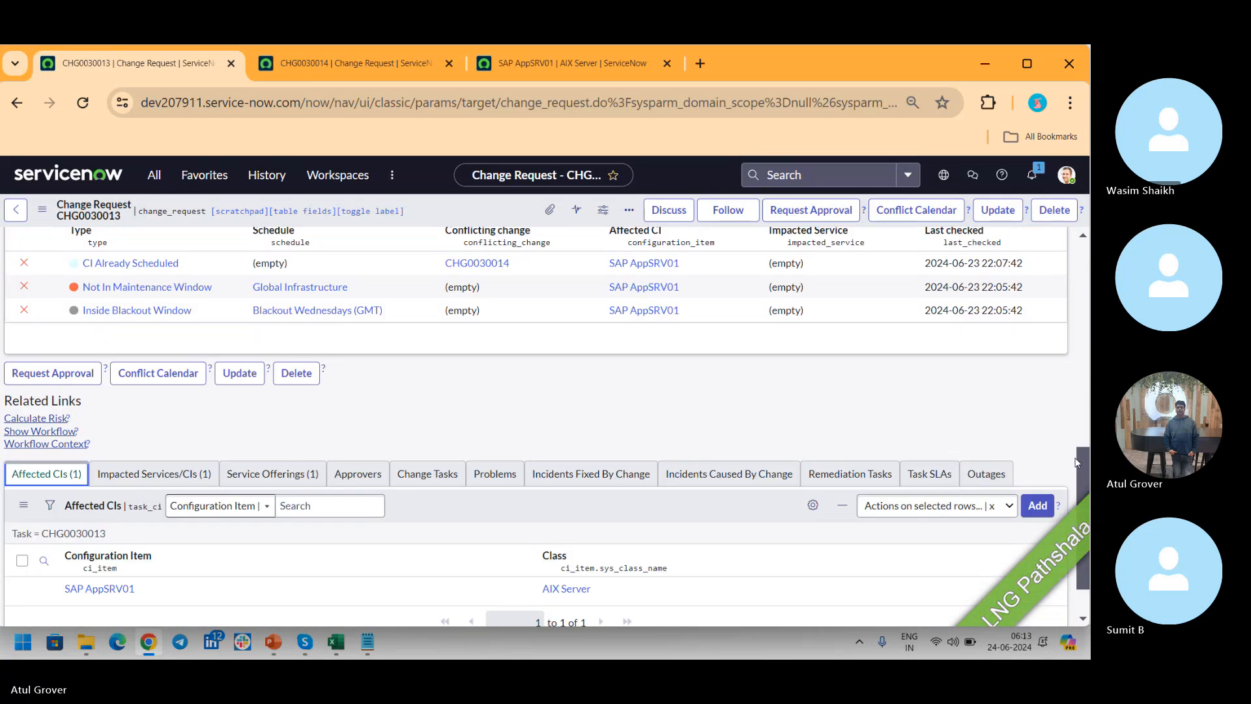
{"action": "left_click", "coordinate": [178, 477]}
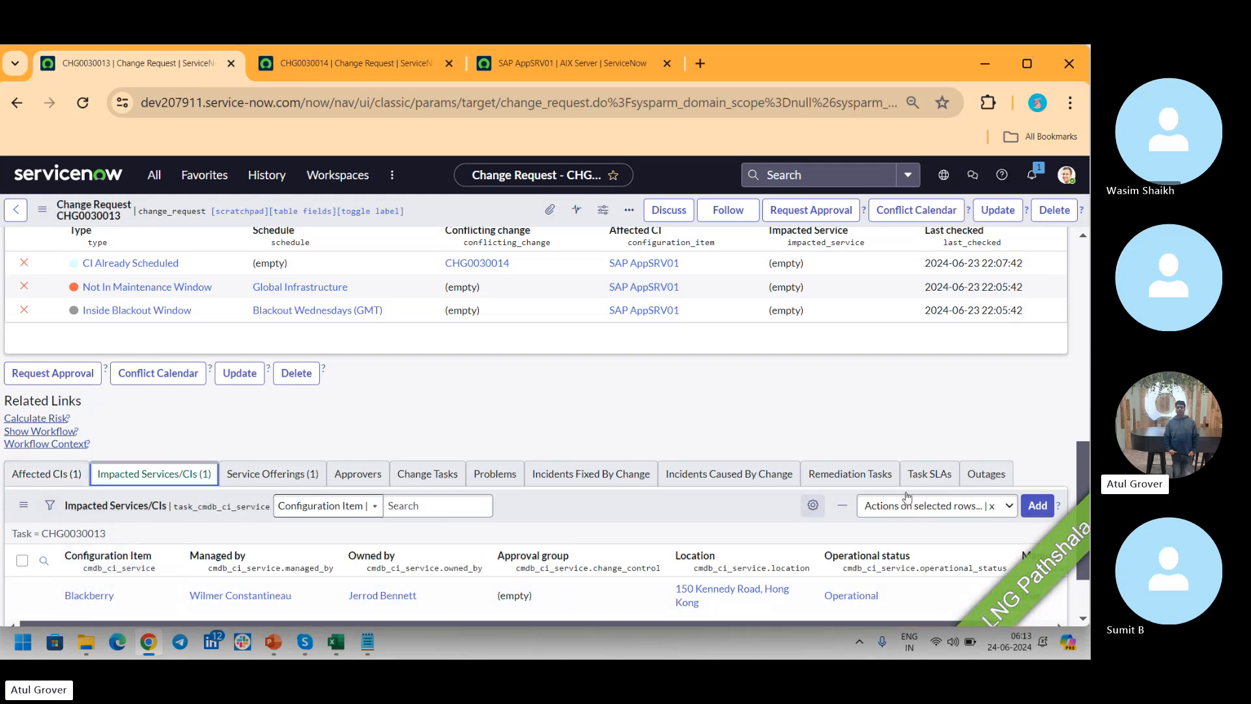
View the Blackberry service's dependency map, then return to the change request.
{"action": "scroll", "coordinate": [1089, 461], "scroll_direction": "up", "scroll_amount": 15}
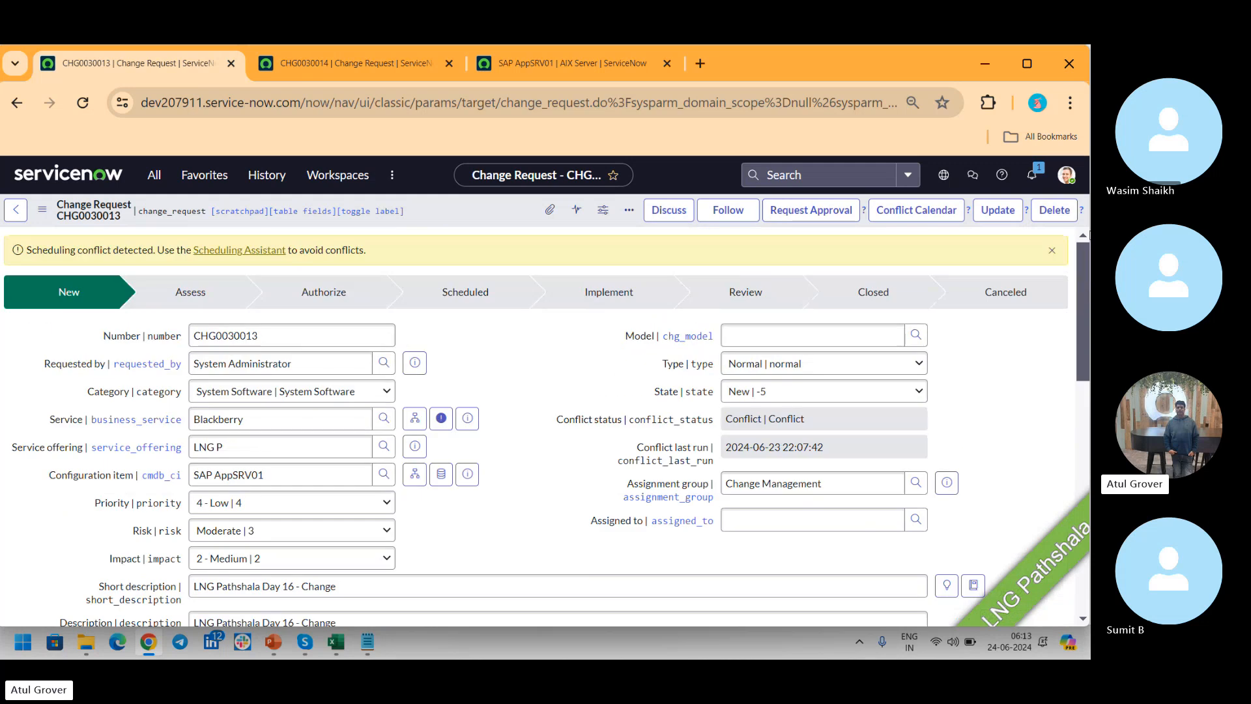
{"action": "left_click", "coordinate": [415, 419]}
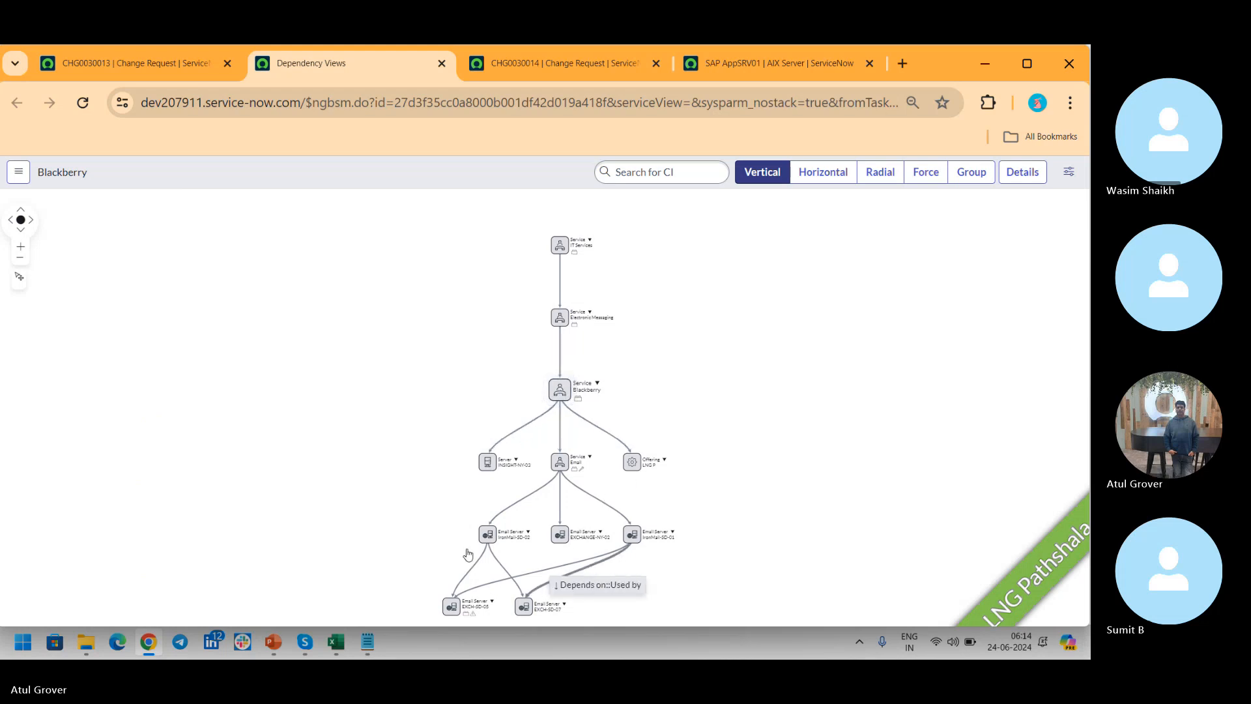
{"action": "left_click", "coordinate": [123, 64]}
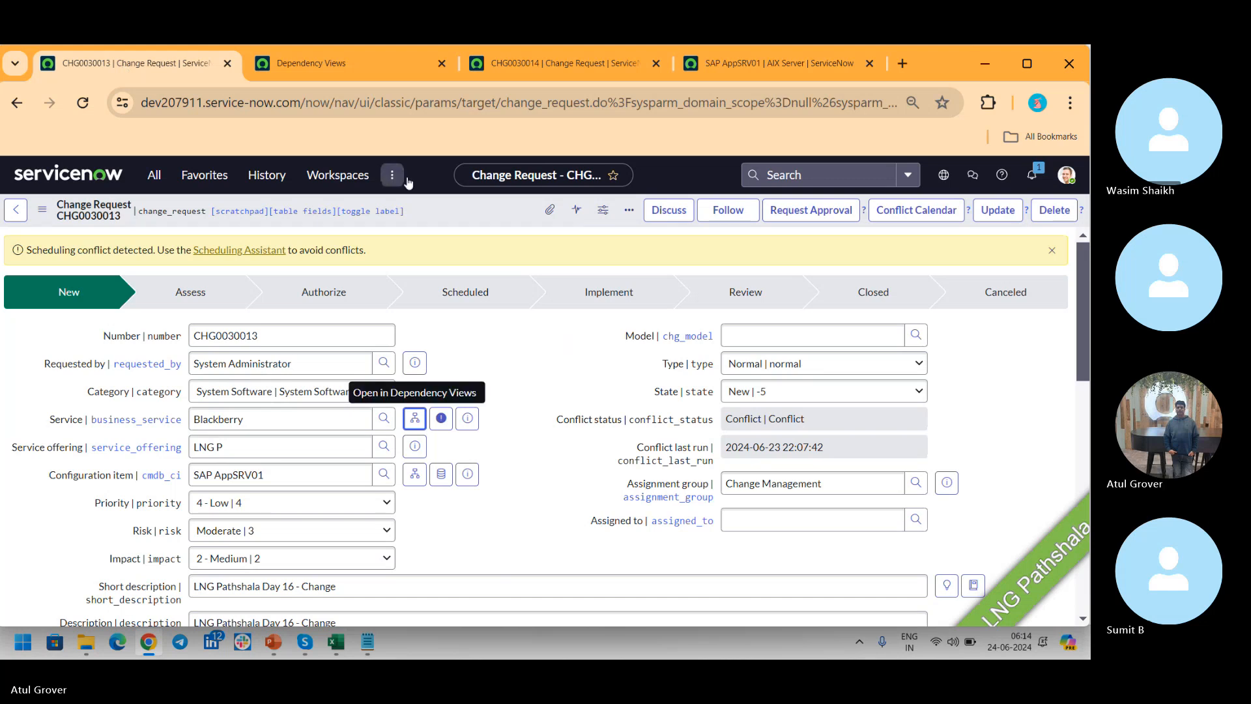
Refresh the change request's impacted services and check its Impacted Services/CIs list.
{"action": "right_click", "coordinate": [469, 208]}
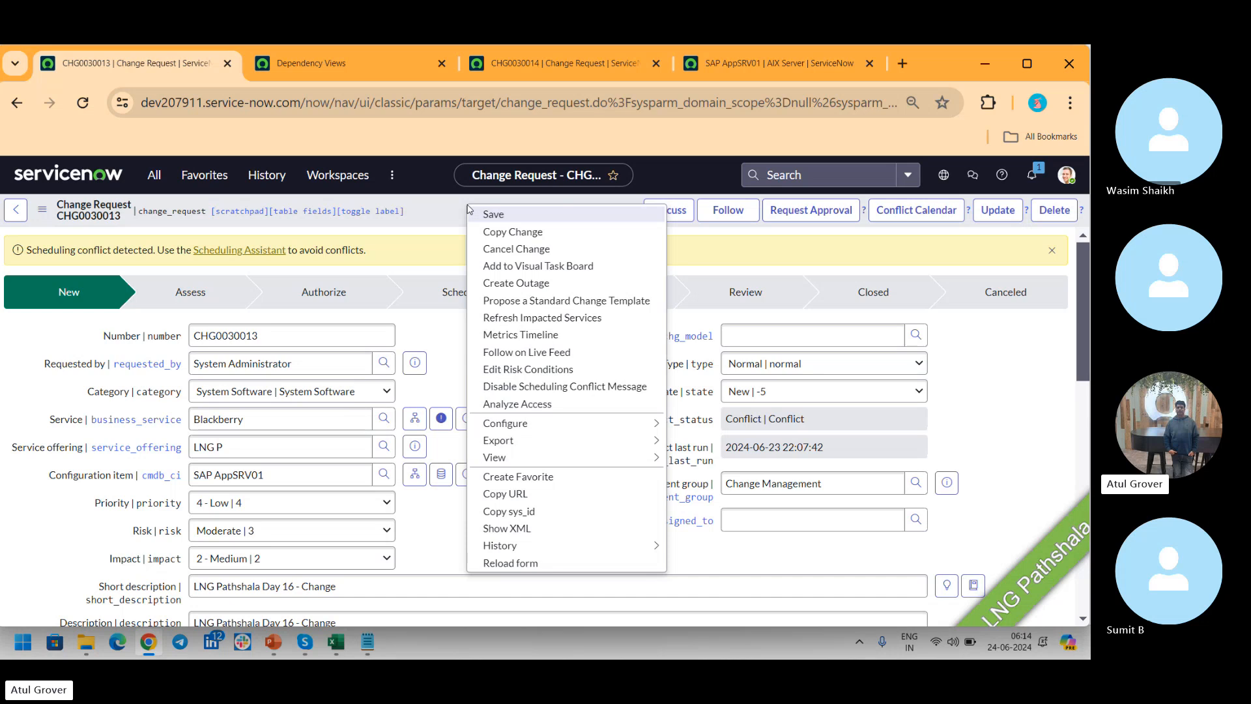
{"action": "left_click", "coordinate": [546, 319]}
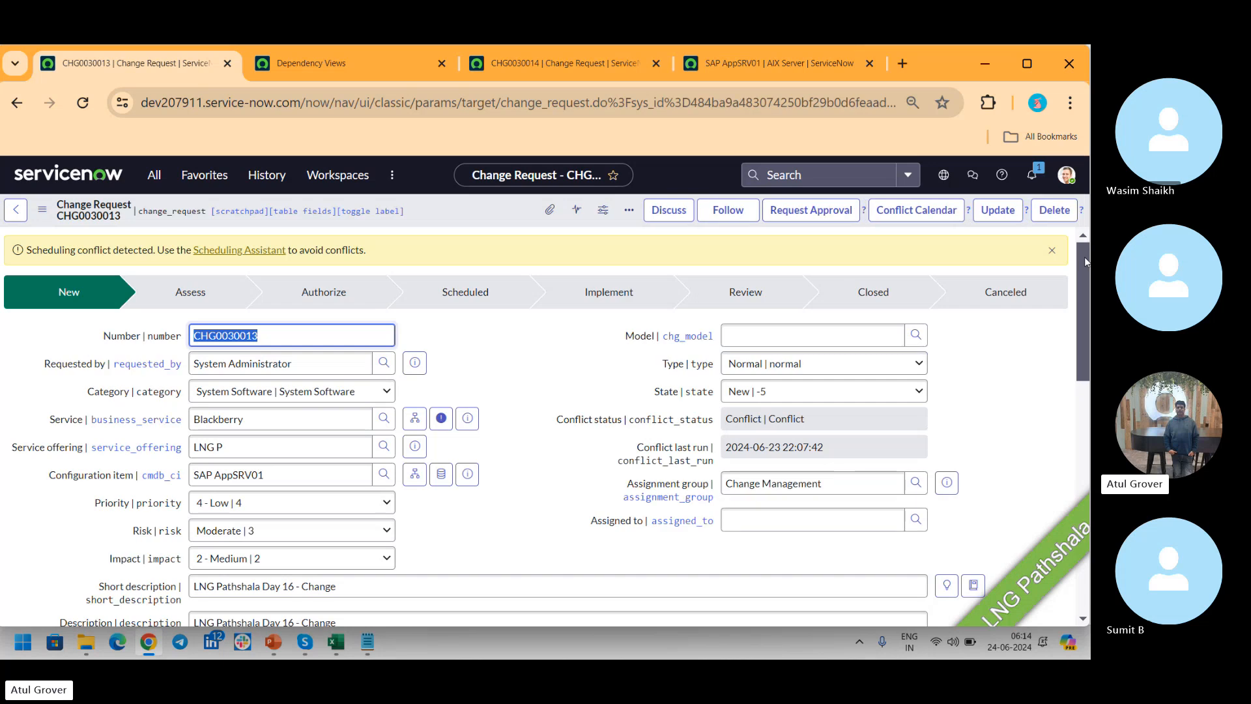
{"action": "scroll", "coordinate": [1085, 257], "scroll_direction": "down", "scroll_amount": 10}
{"action": "scroll", "coordinate": [536, 411], "scroll_direction": "down", "scroll_amount": 2}
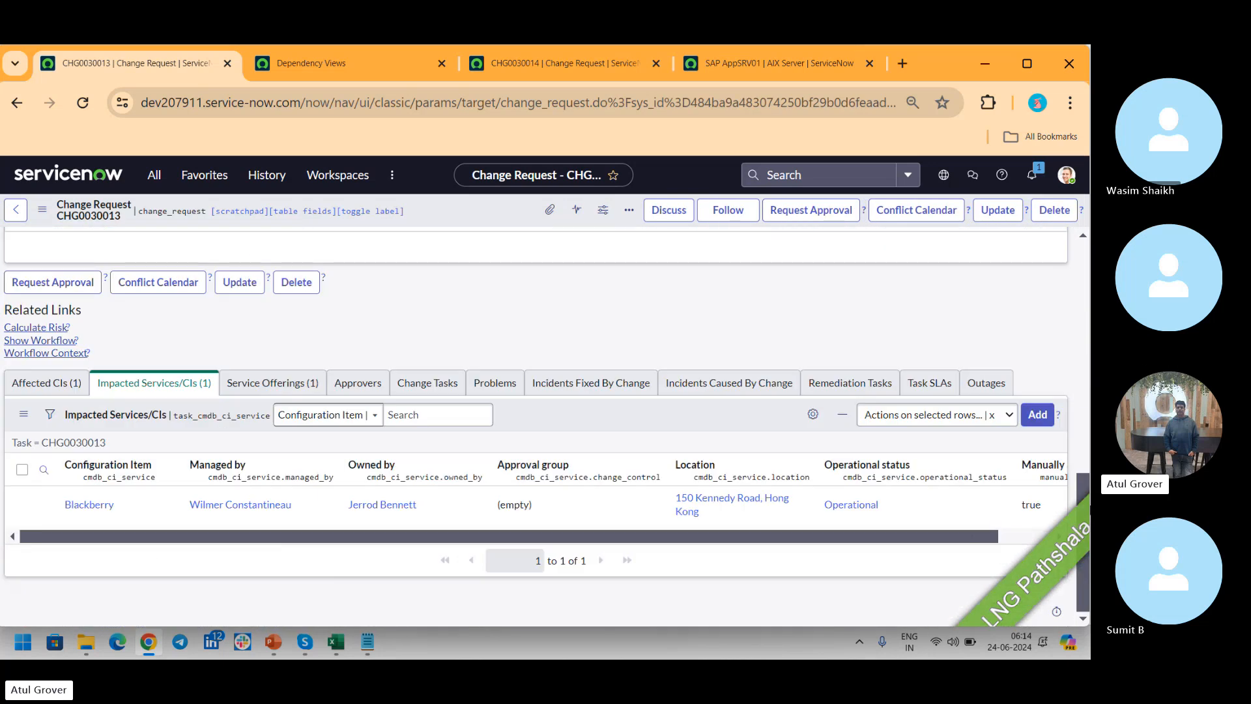
Add the AIX server SAP AppSRV02 to the change request's affected CIs.
{"action": "left_click", "coordinate": [46, 383]}
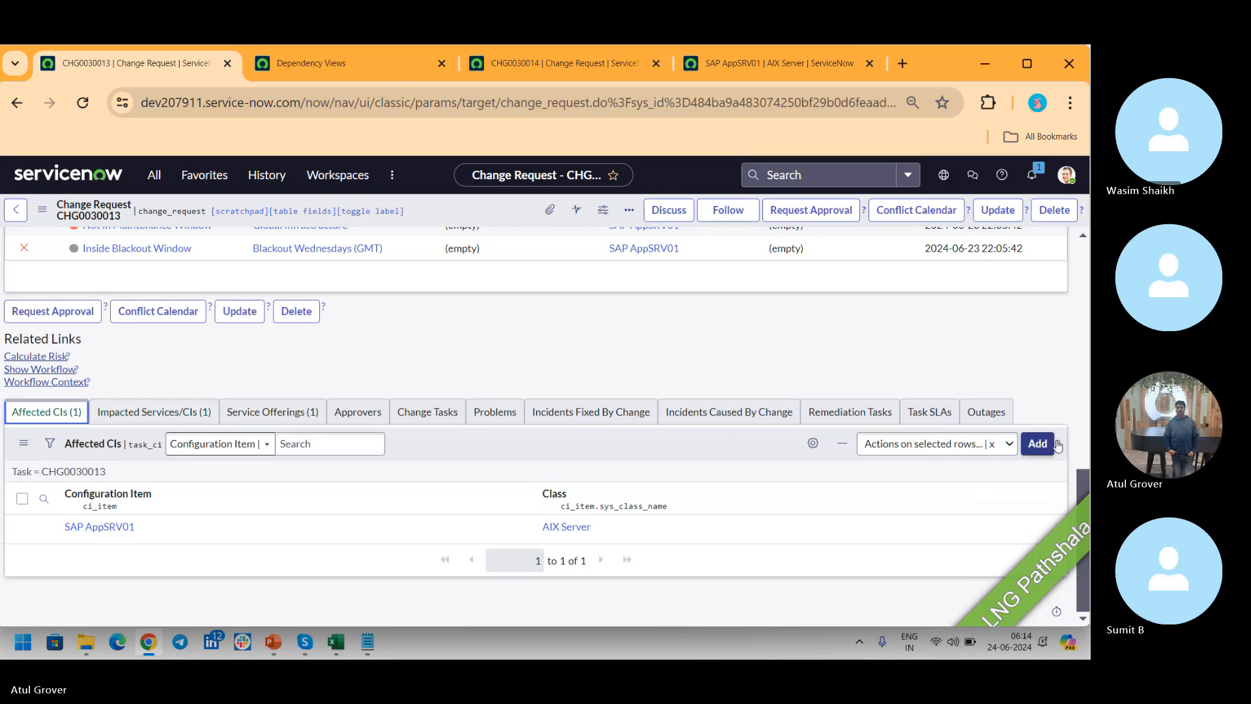
{"action": "left_click", "coordinate": [1038, 444]}
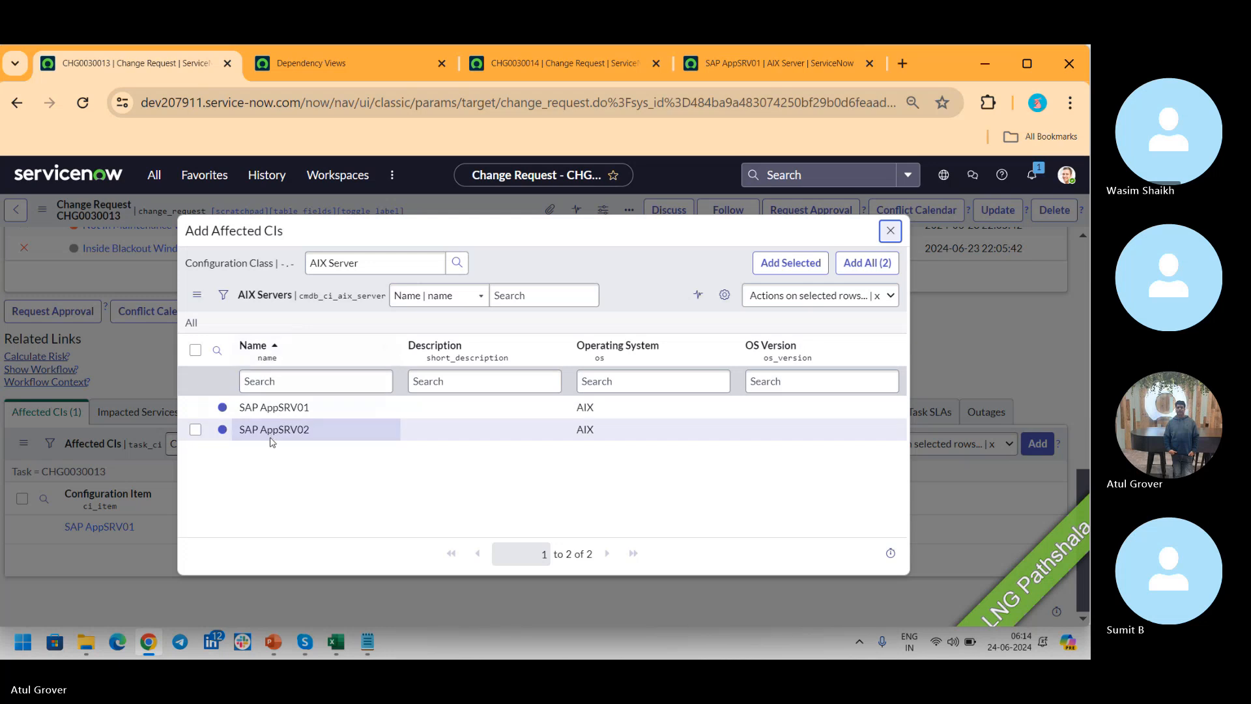
{"action": "left_click", "coordinate": [195, 430]}
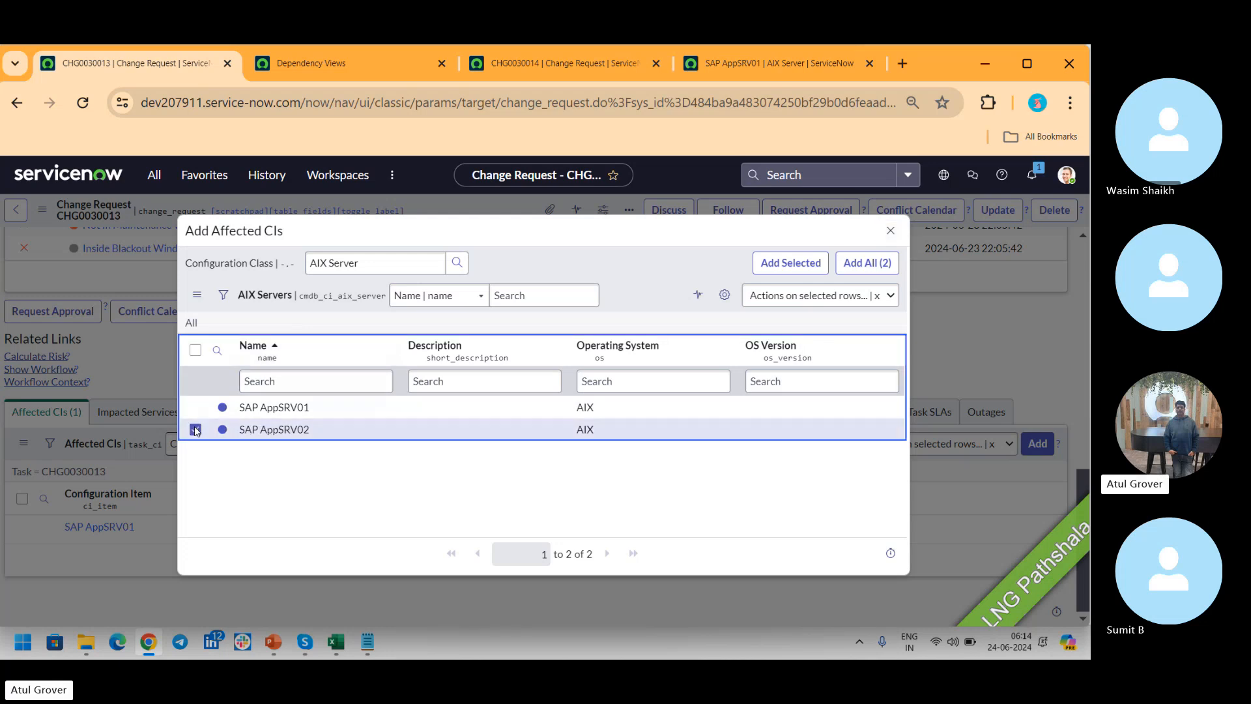
{"action": "triple_click", "coordinate": [381, 255]}
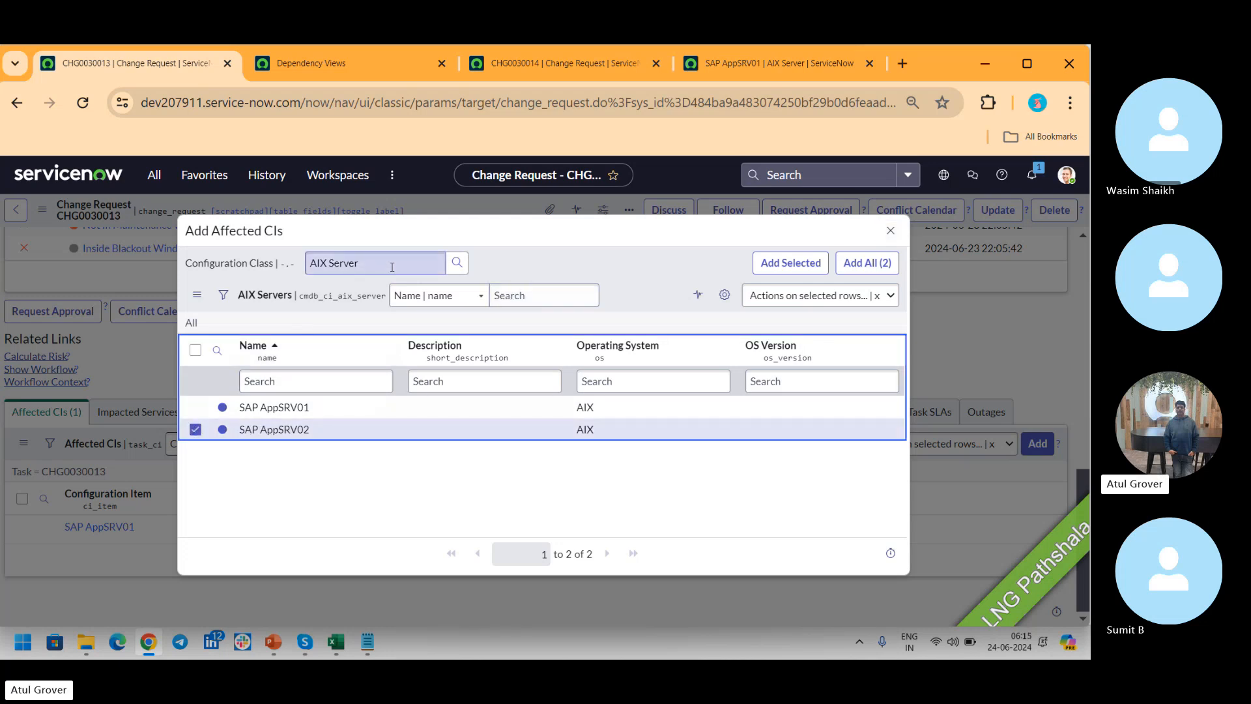
{"action": "left_click", "coordinate": [790, 262]}
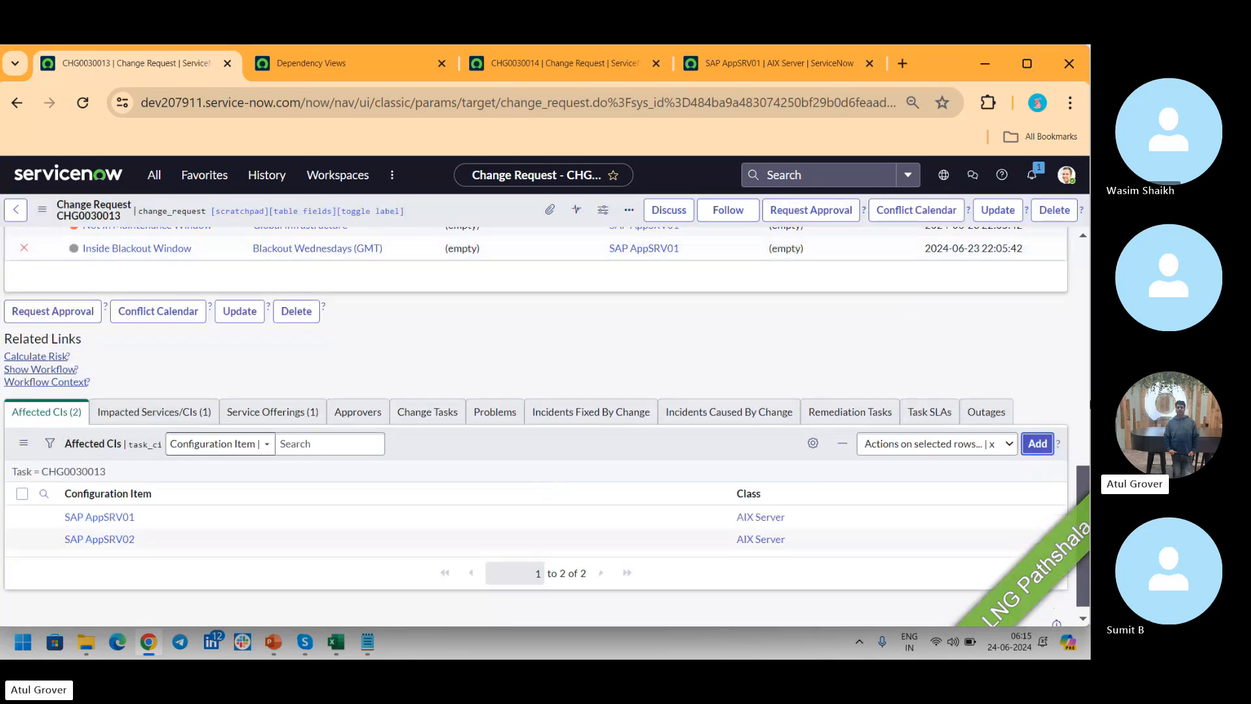
Add dbaix902nyc and MailServerUS from the Server configuration class to the change request's affected CIs.
{"action": "left_click", "coordinate": [1037, 444]}
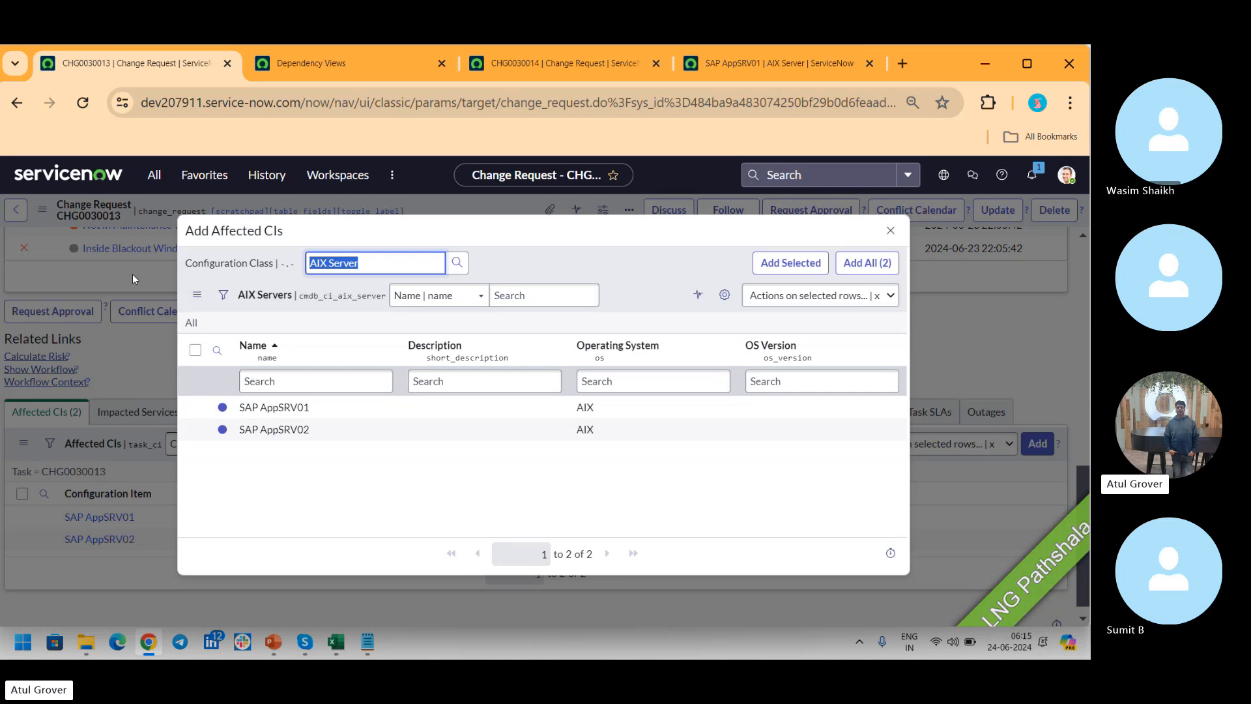
{"action": "key", "text": "BackSpace"}
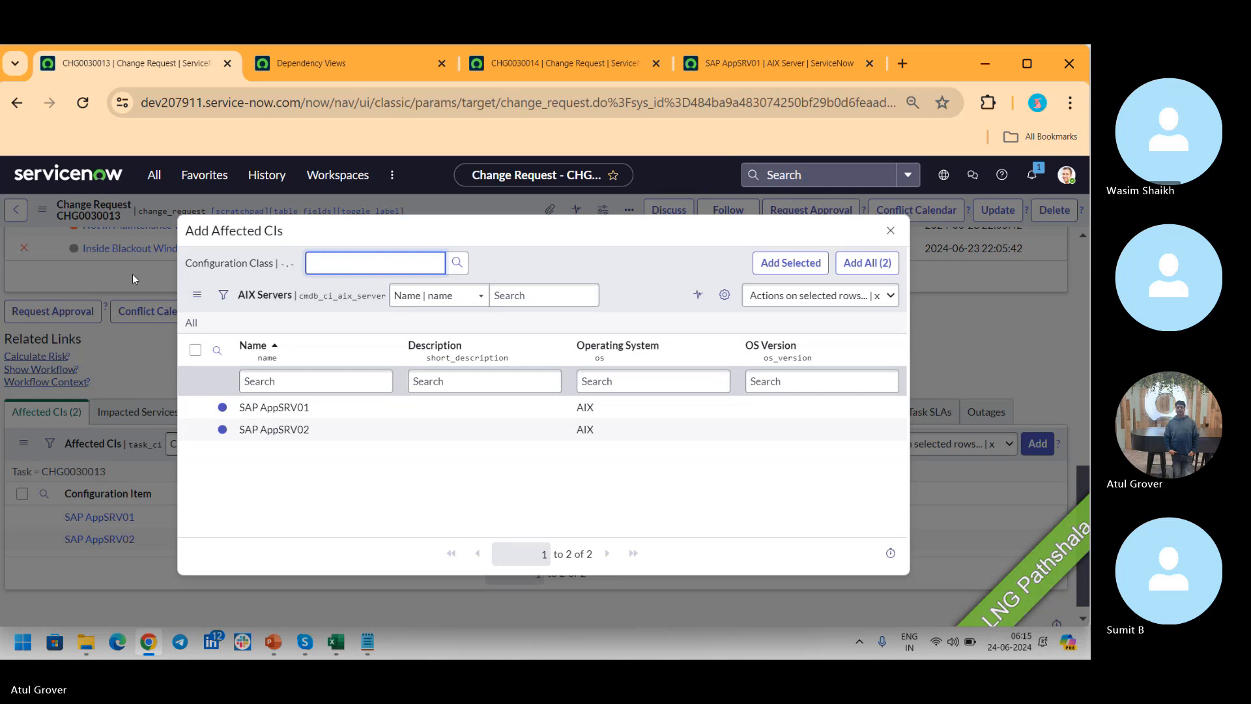
{"action": "type", "text": "Se"}
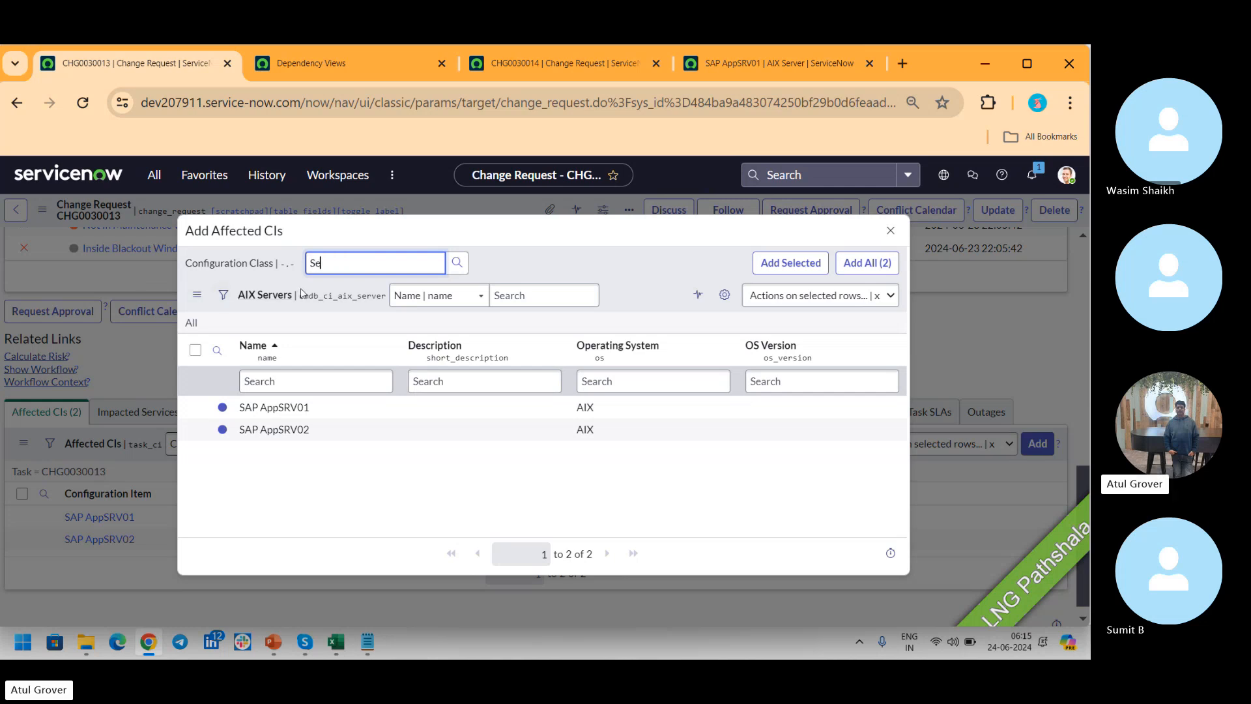
{"action": "type", "text": "rvere"}
{"action": "key", "text": "BackSpace"}
{"action": "key", "text": "BackSpace"}
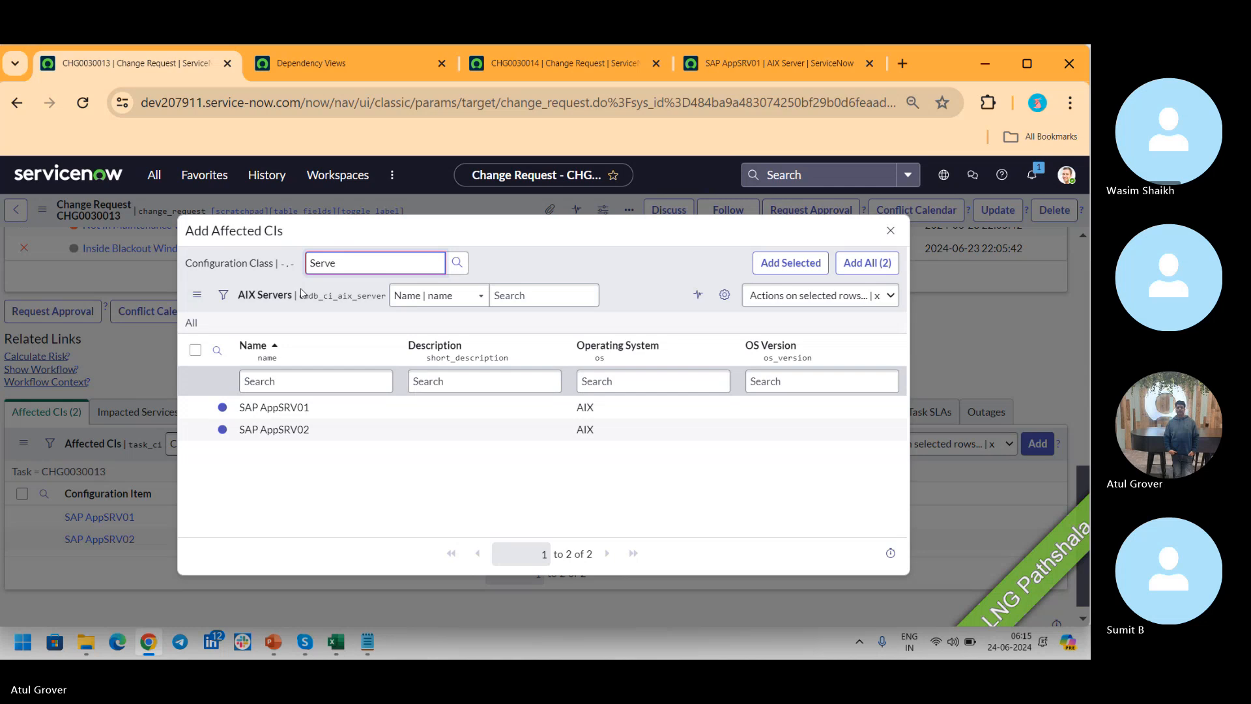
{"action": "type", "text": "r"}
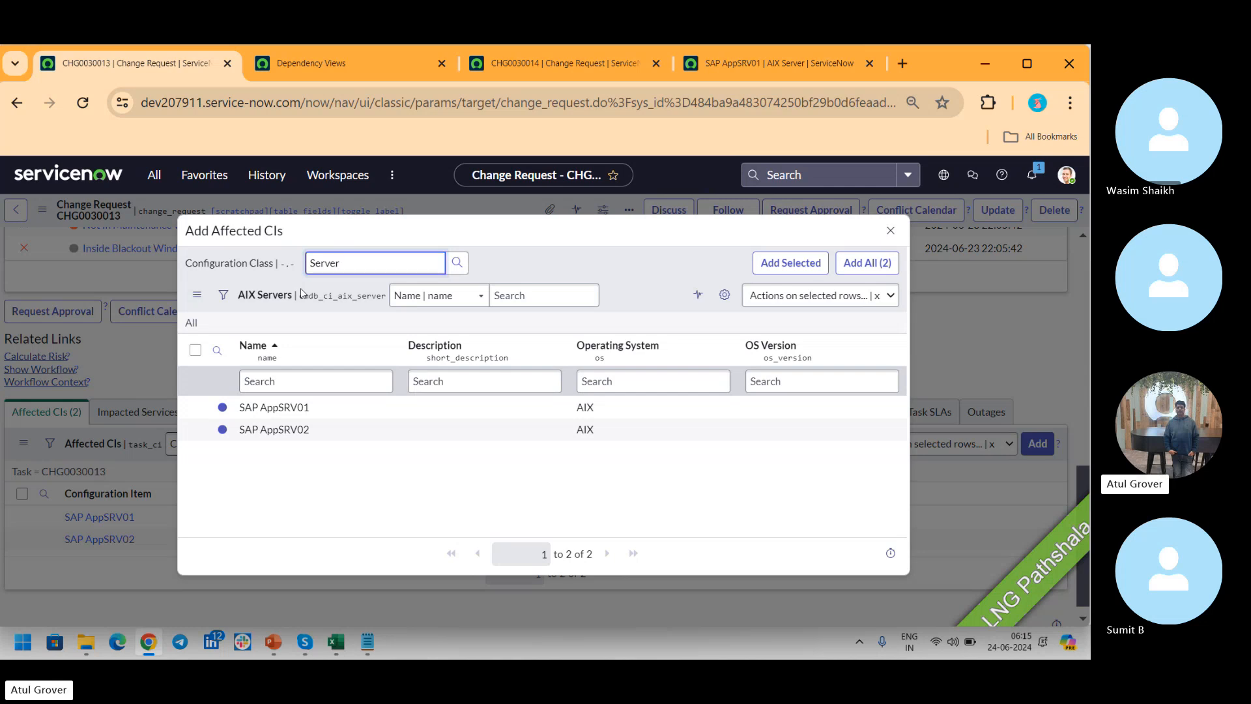
{"action": "key", "text": "Return"}
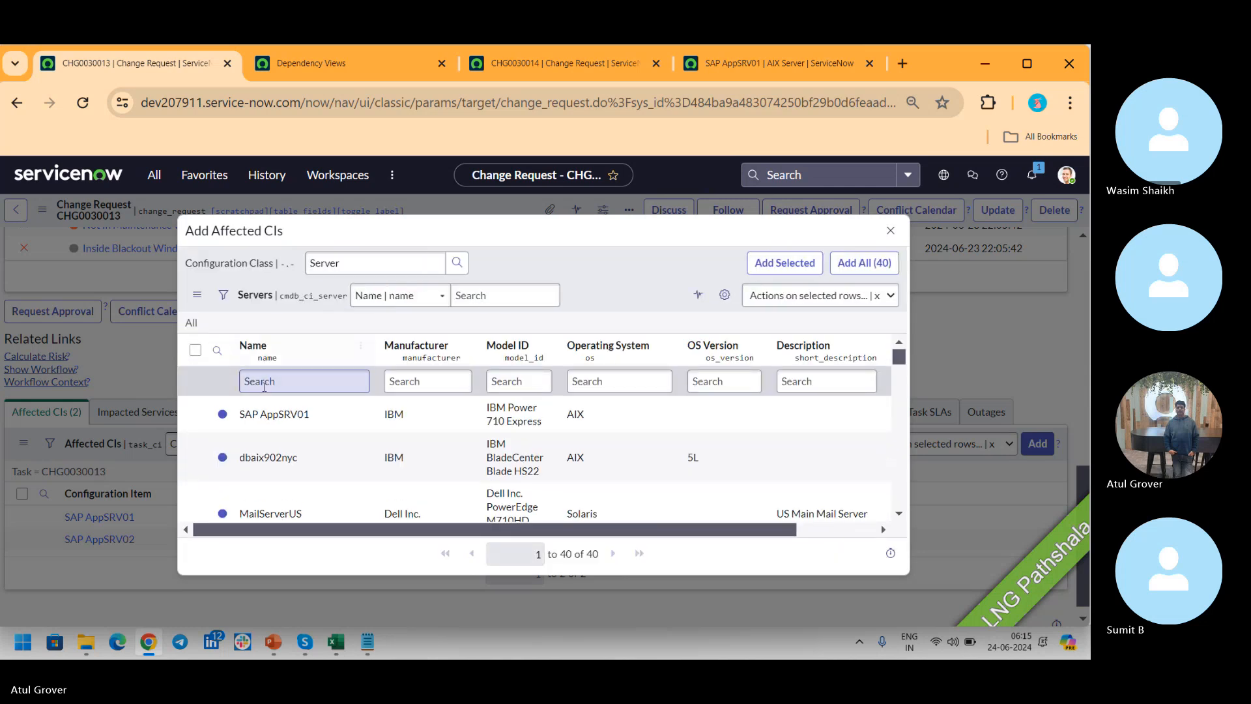
{"action": "left_click", "coordinate": [195, 456]}
{"action": "left_click", "coordinate": [194, 513]}
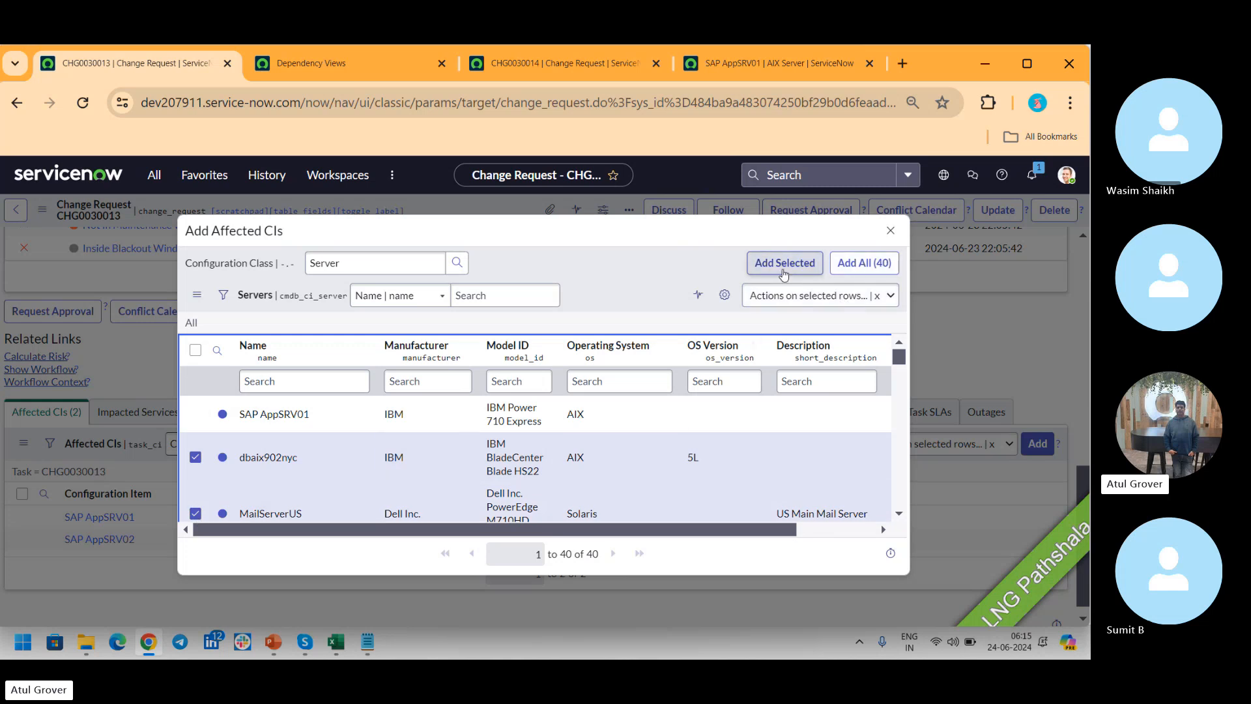
{"action": "left_click", "coordinate": [785, 262]}
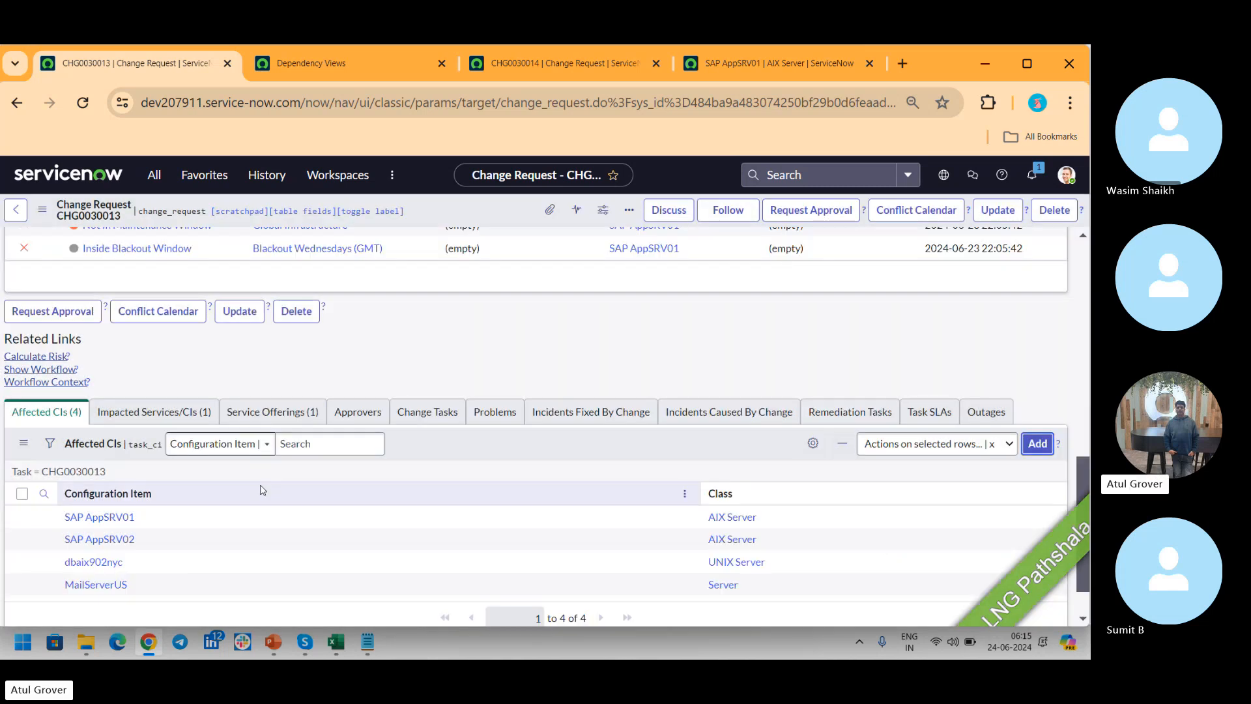
Search the configuration items by class and add SAP AppSRV02 and CMS App FLX to the change request's Impacted Services/CIs.
{"action": "left_click", "coordinate": [149, 413]}
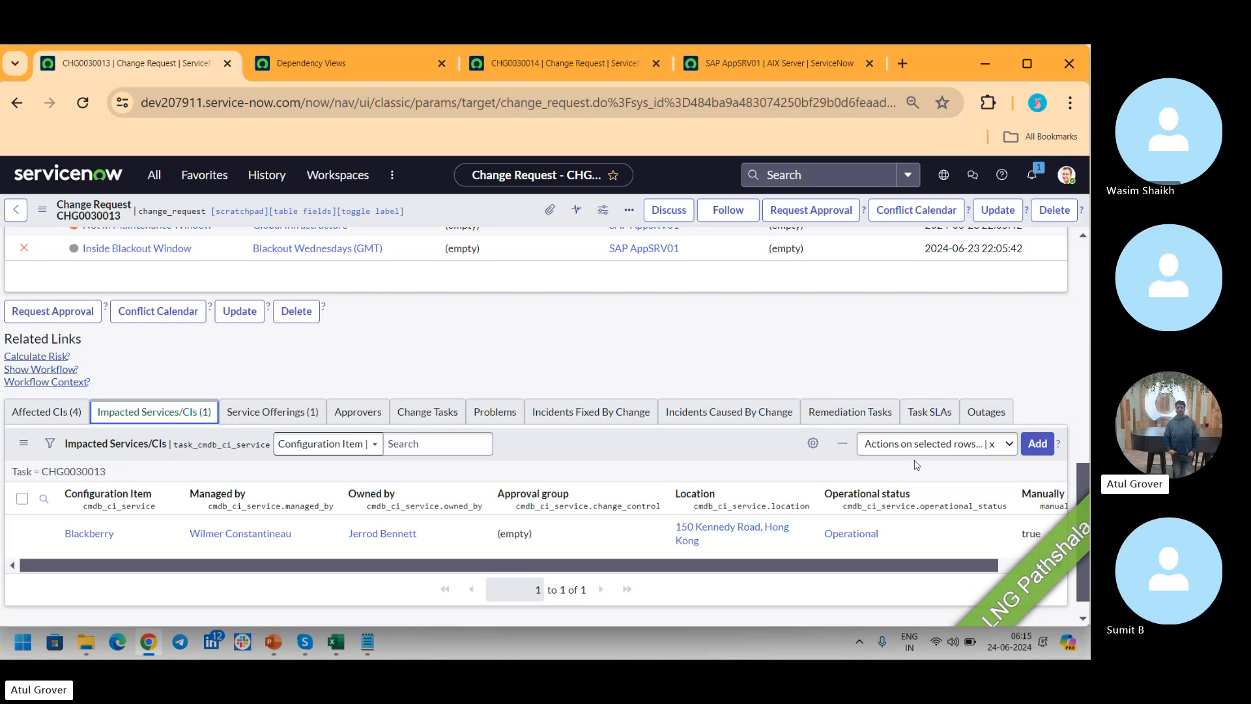
{"action": "left_click", "coordinate": [1042, 449]}
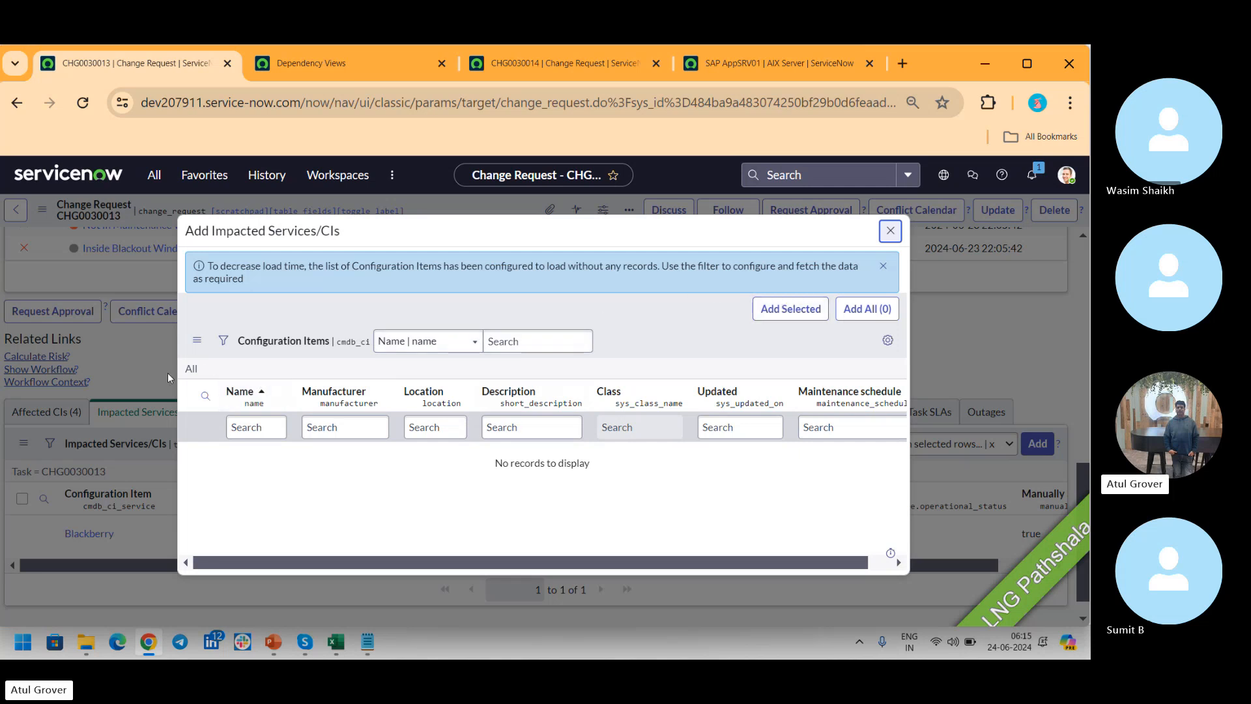
{"action": "left_click", "coordinate": [195, 369]}
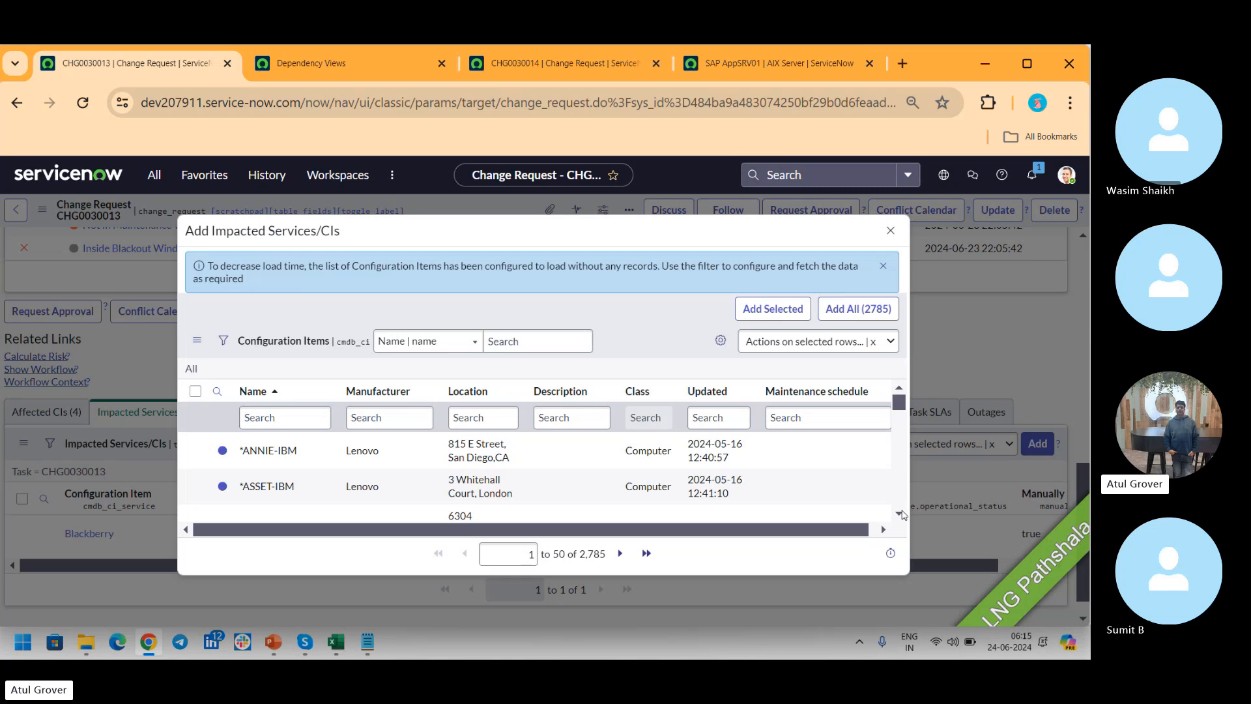
{"action": "scroll", "coordinate": [903, 515], "scroll_direction": "down", "scroll_amount": 2}
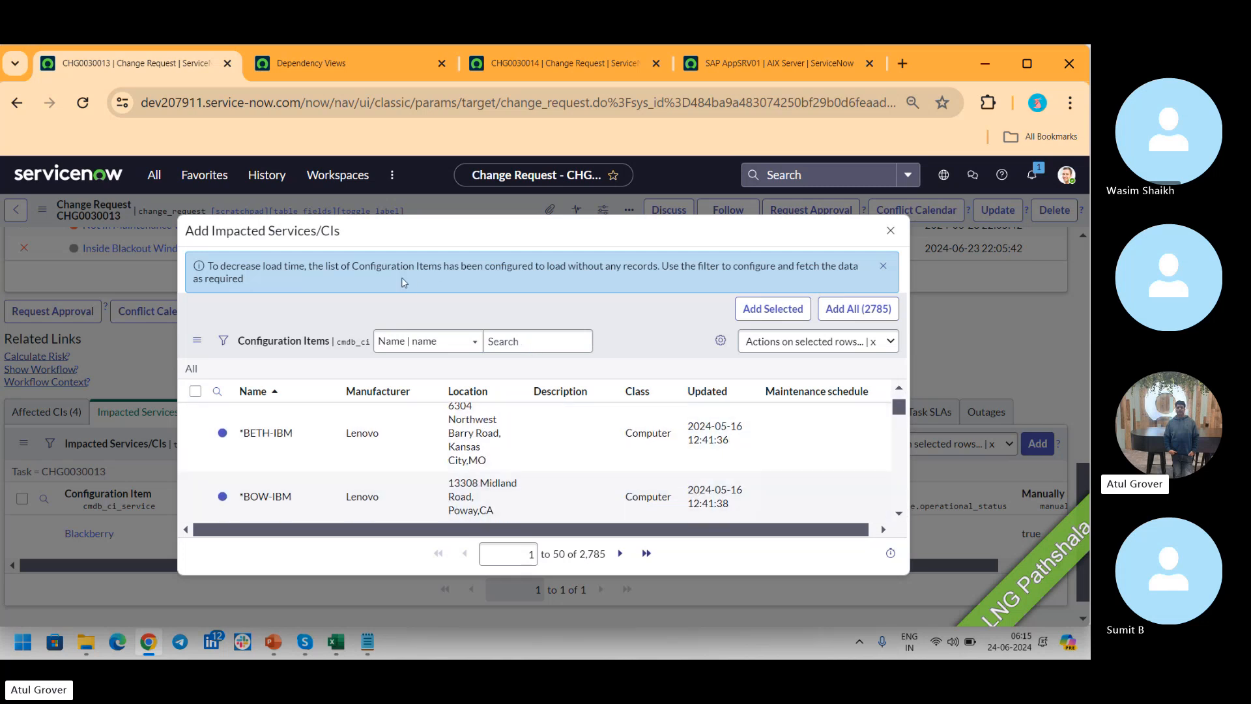
{"action": "left_click", "coordinate": [472, 342]}
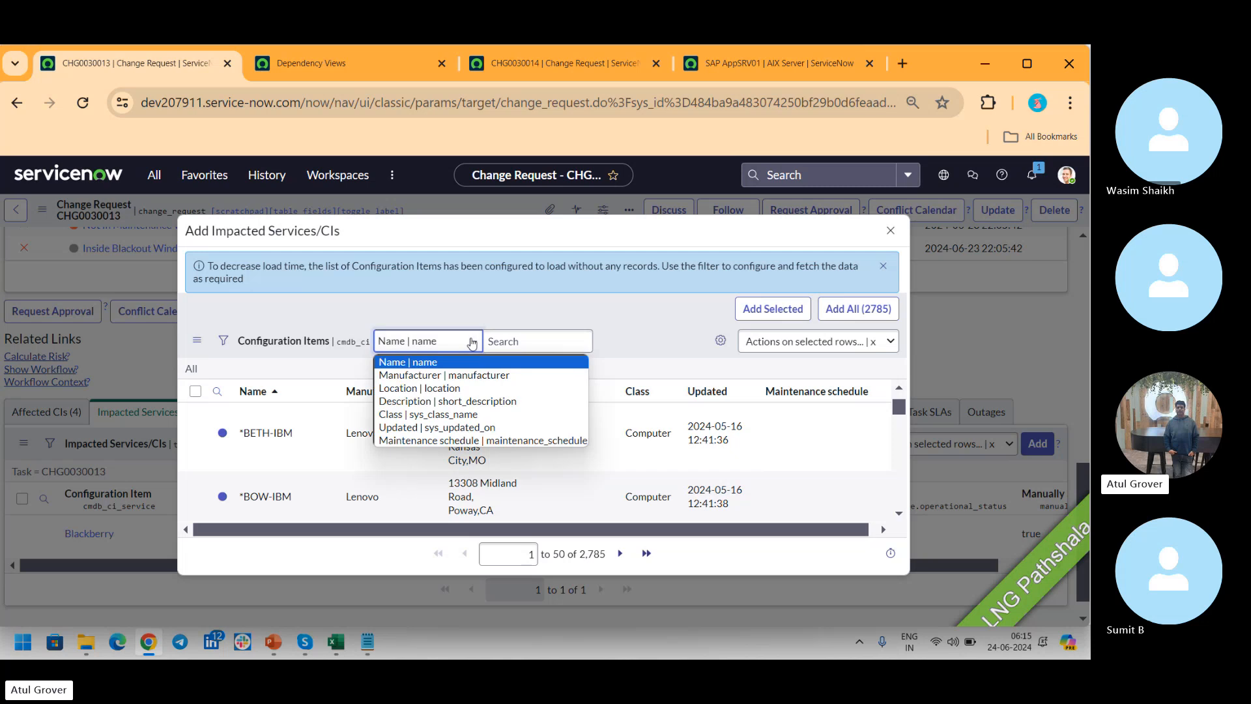
{"action": "left_click", "coordinate": [461, 415]}
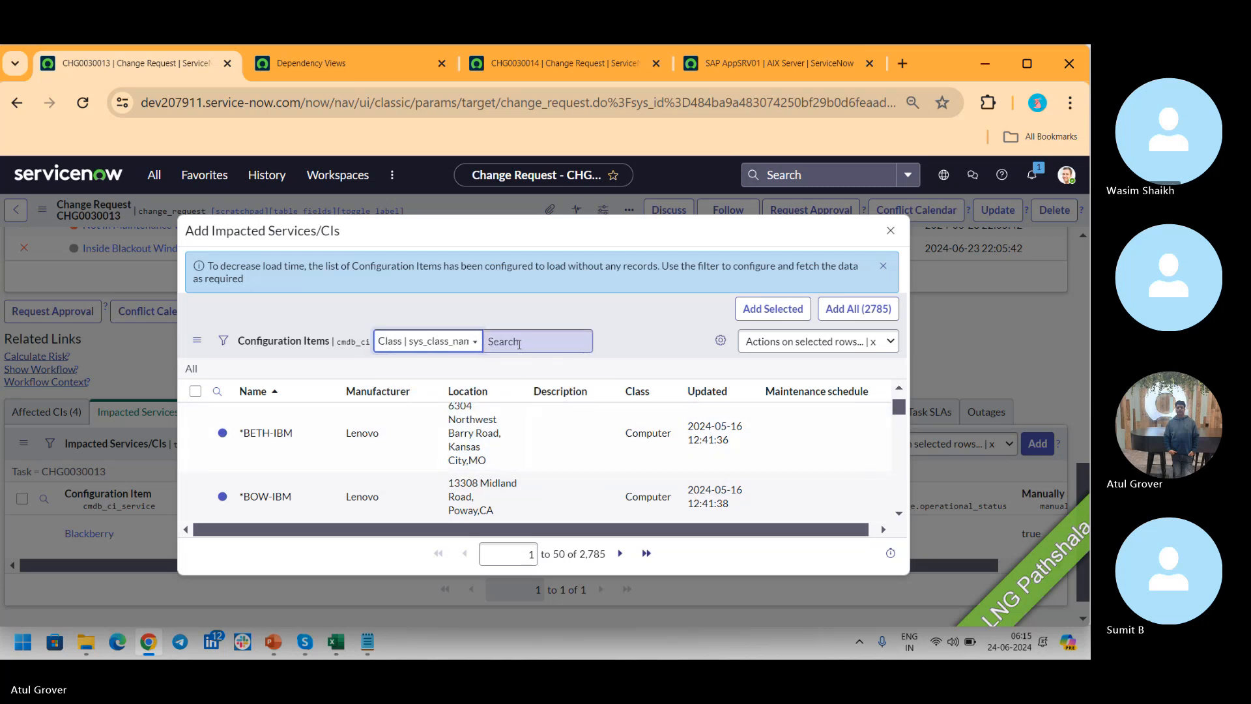
{"action": "type", "text": "B"}
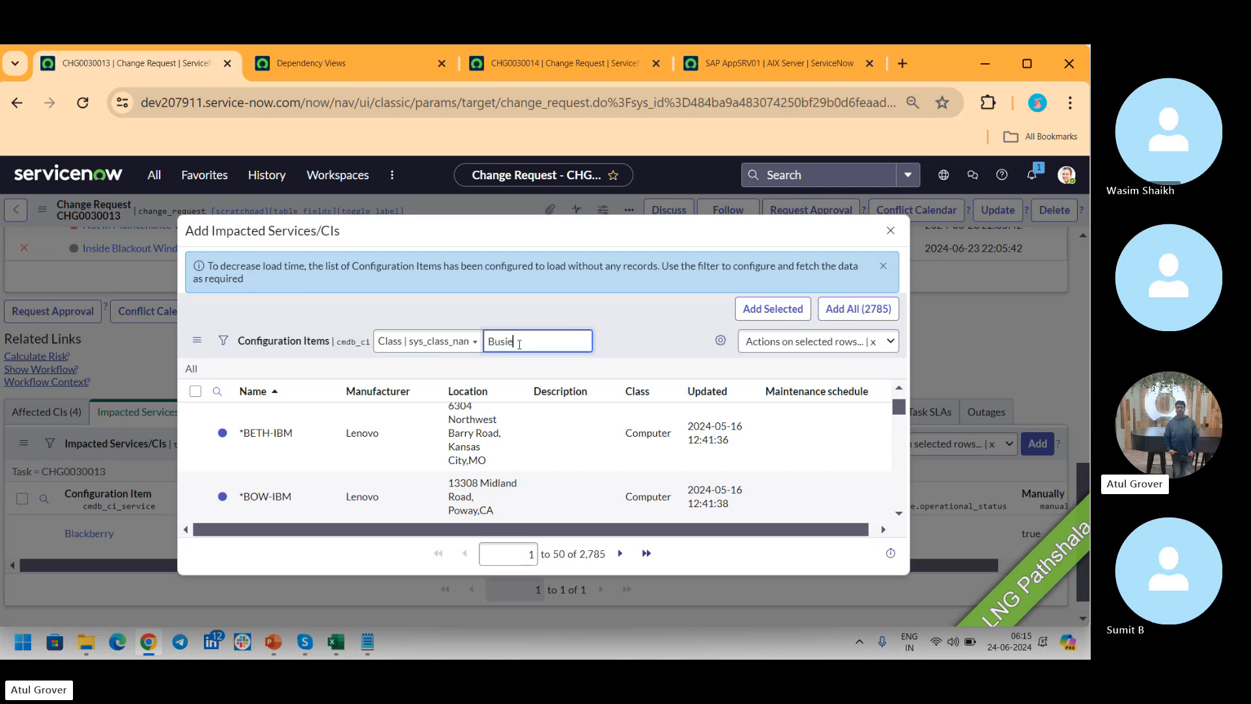
{"action": "type", "text": "usi"}
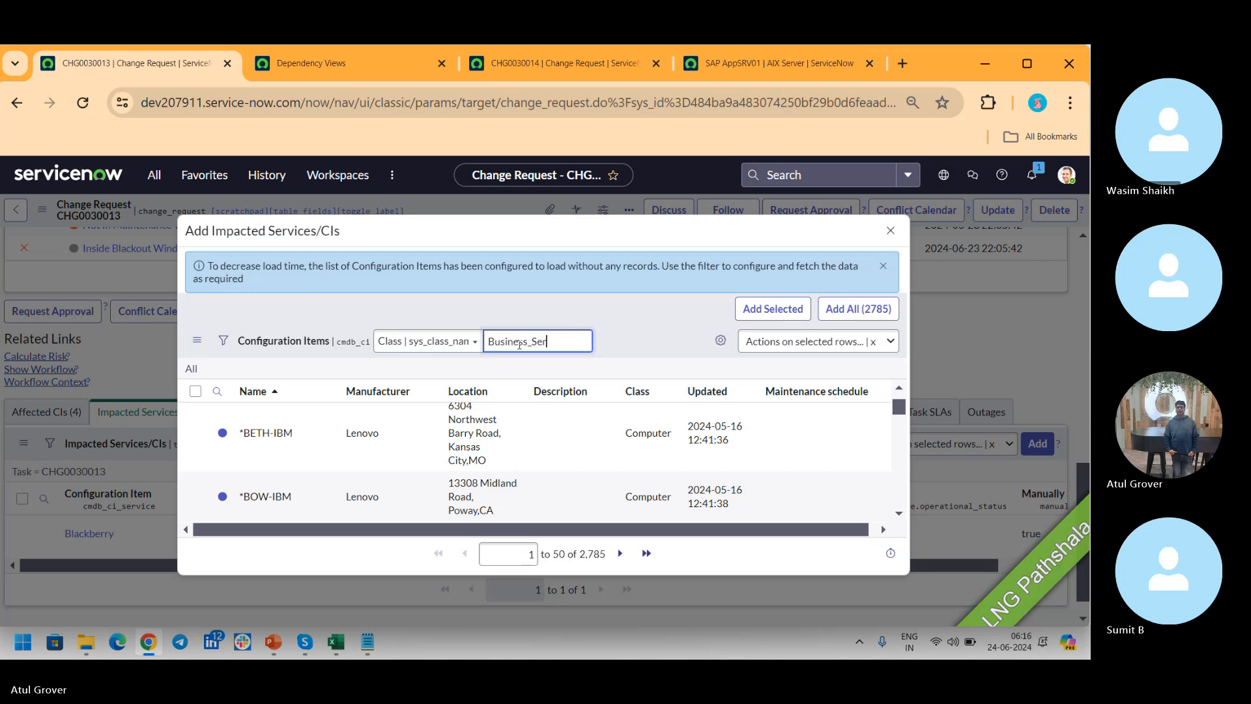
{"action": "key", "text": "Return"}
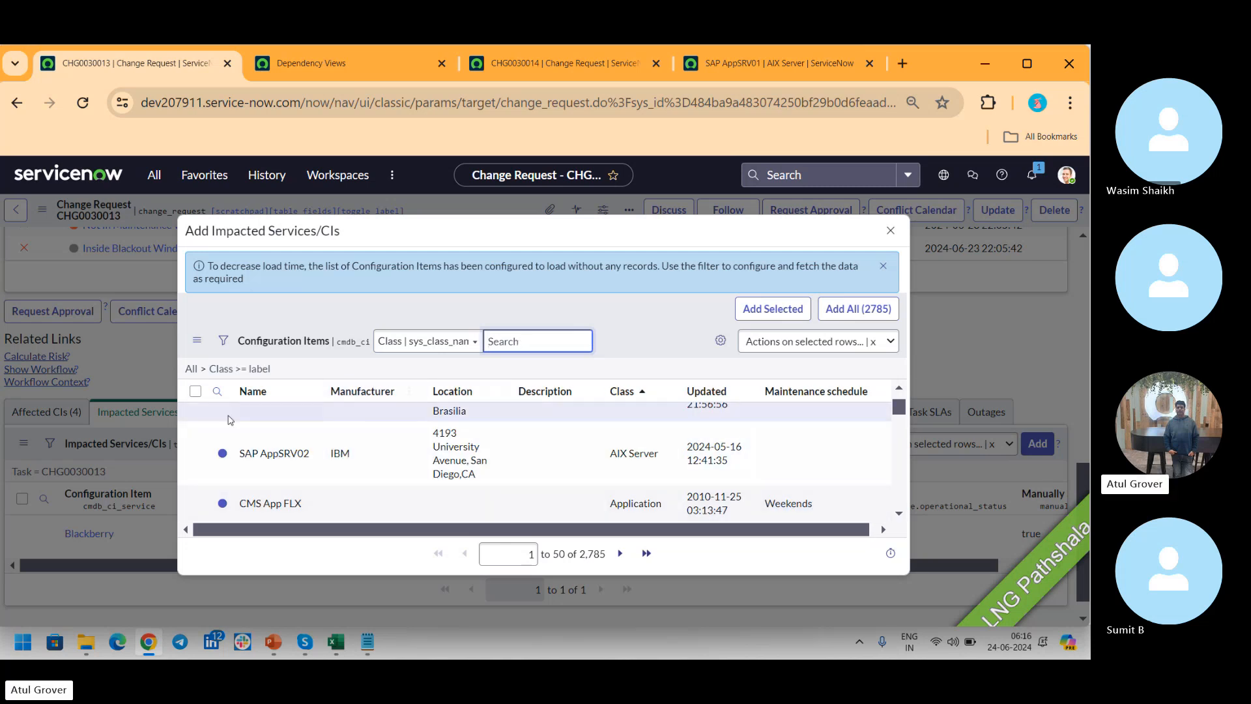
{"action": "left_click", "coordinate": [195, 454]}
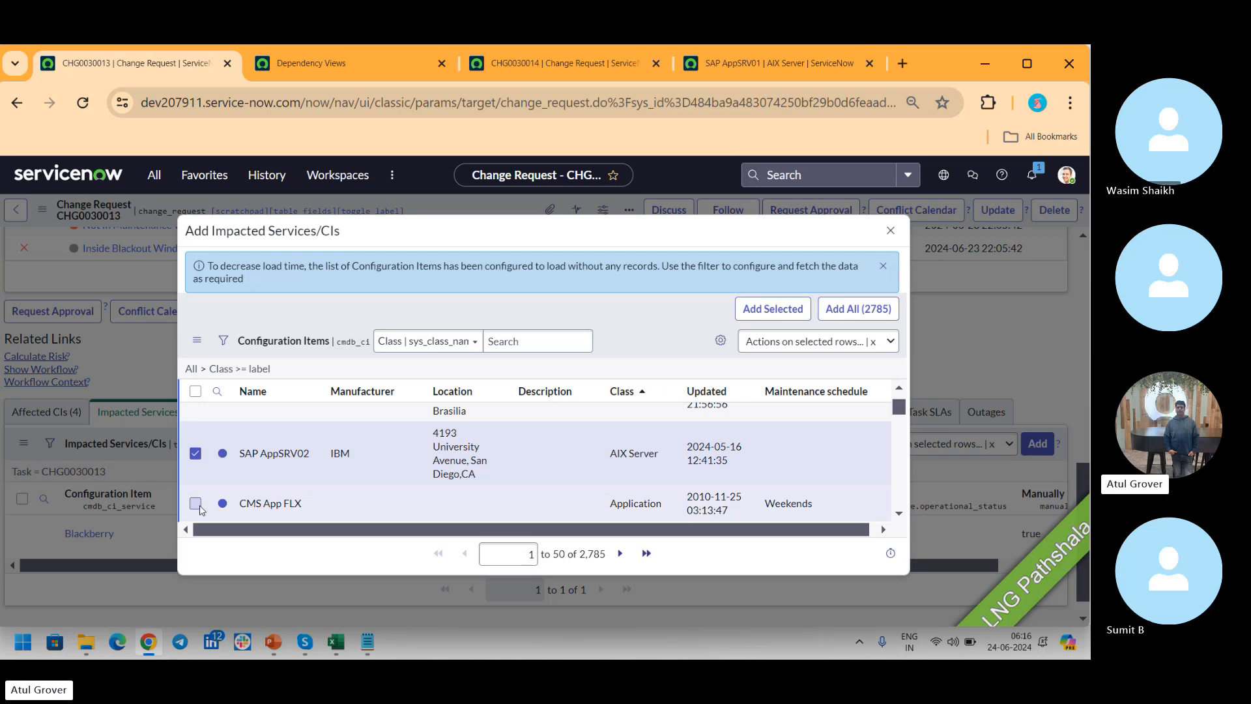
{"action": "left_click", "coordinate": [196, 503]}
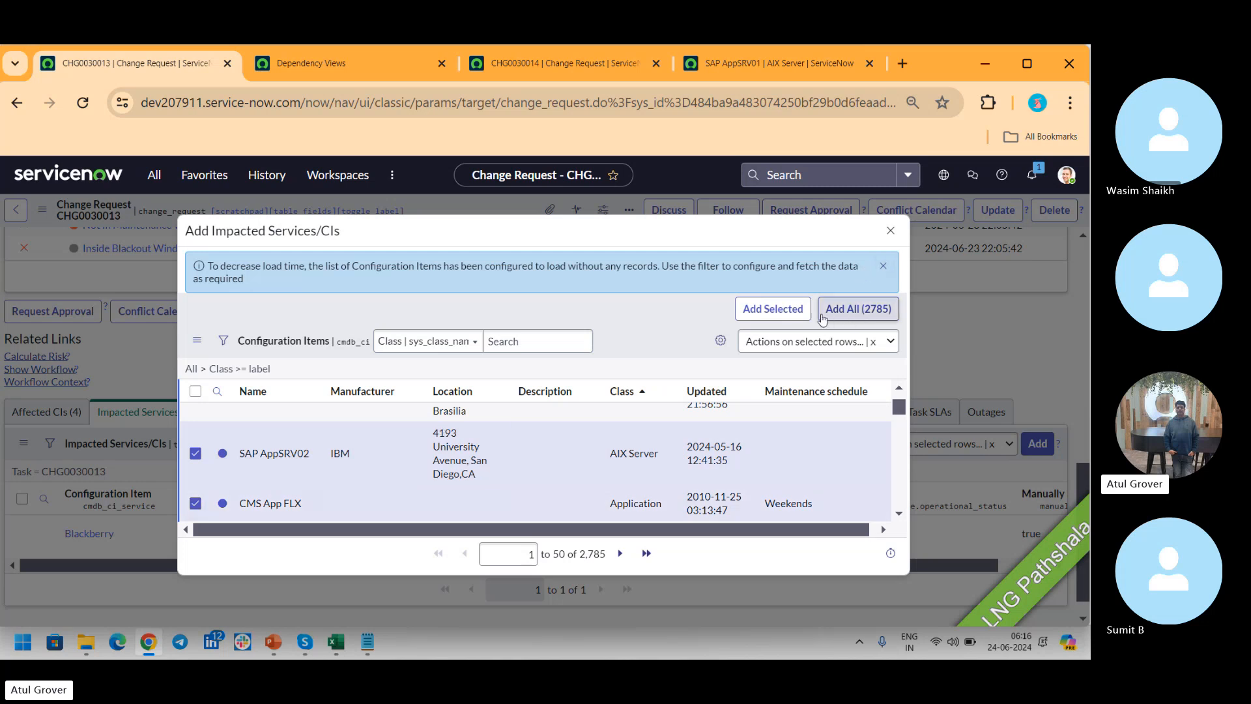
{"action": "left_click", "coordinate": [778, 314]}
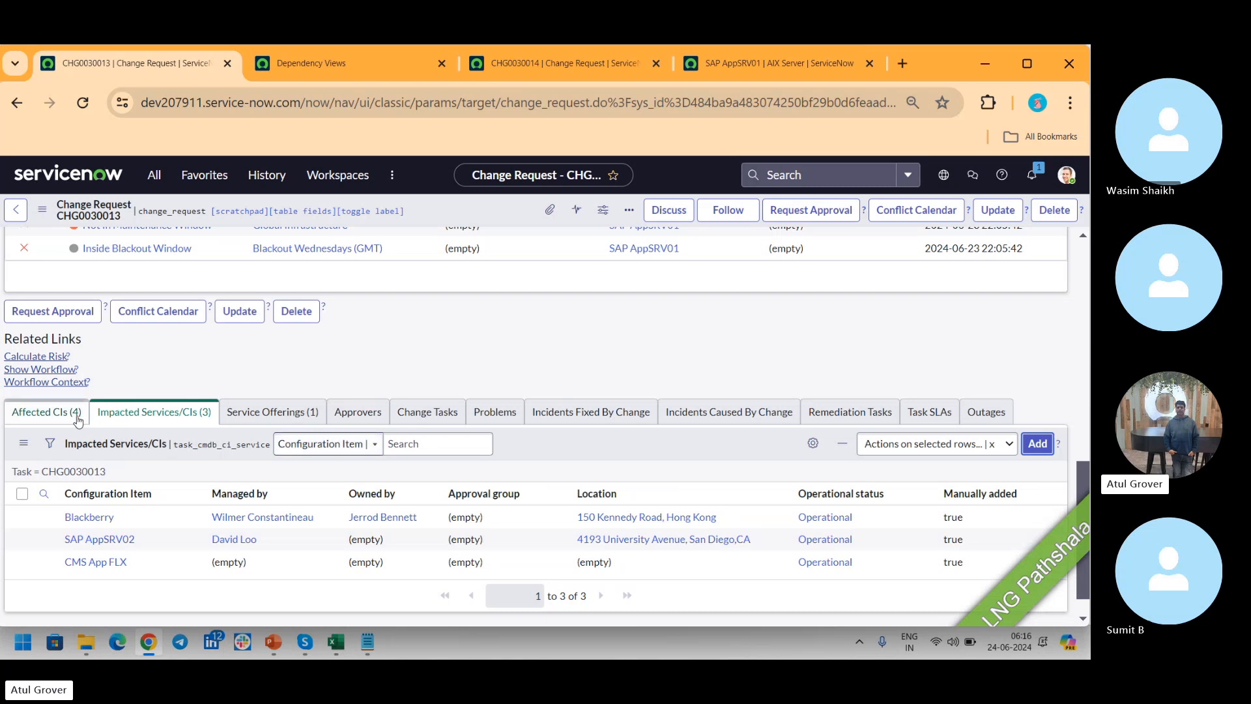
Reload the CHG0030013 form and review its affected CIs and detected conflicts.
{"action": "left_click", "coordinate": [46, 412]}
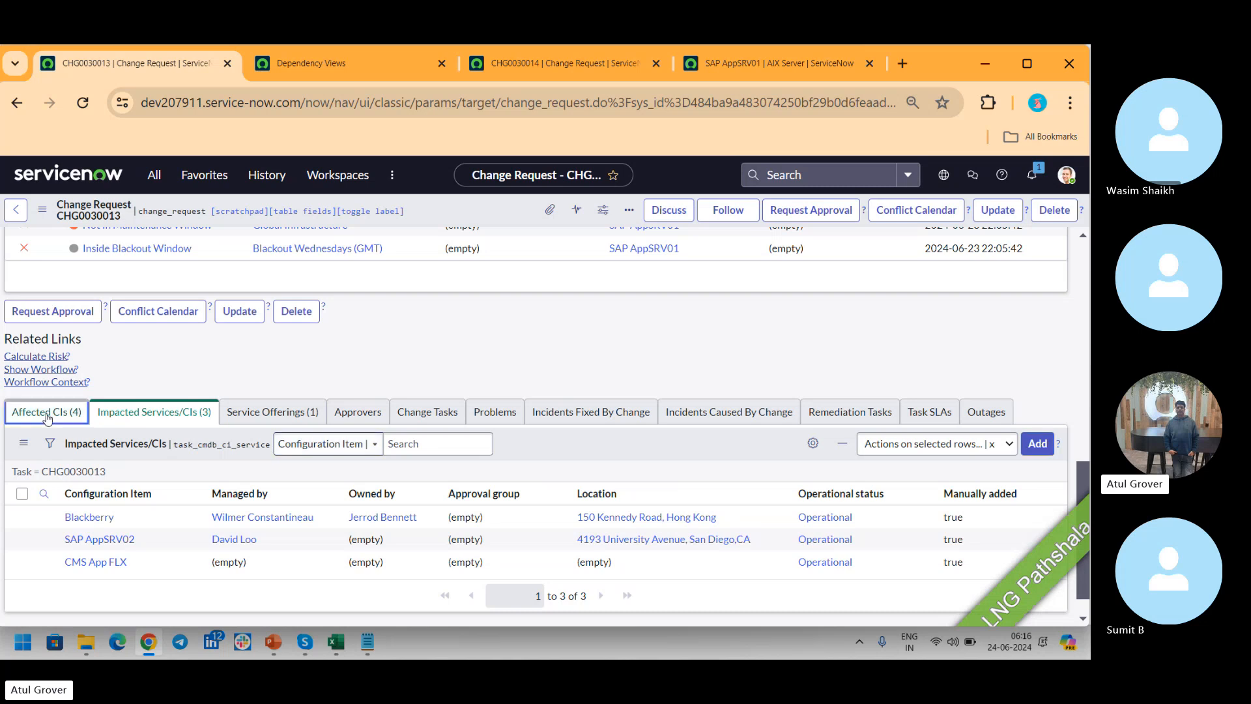
{"action": "right_click", "coordinate": [446, 212]}
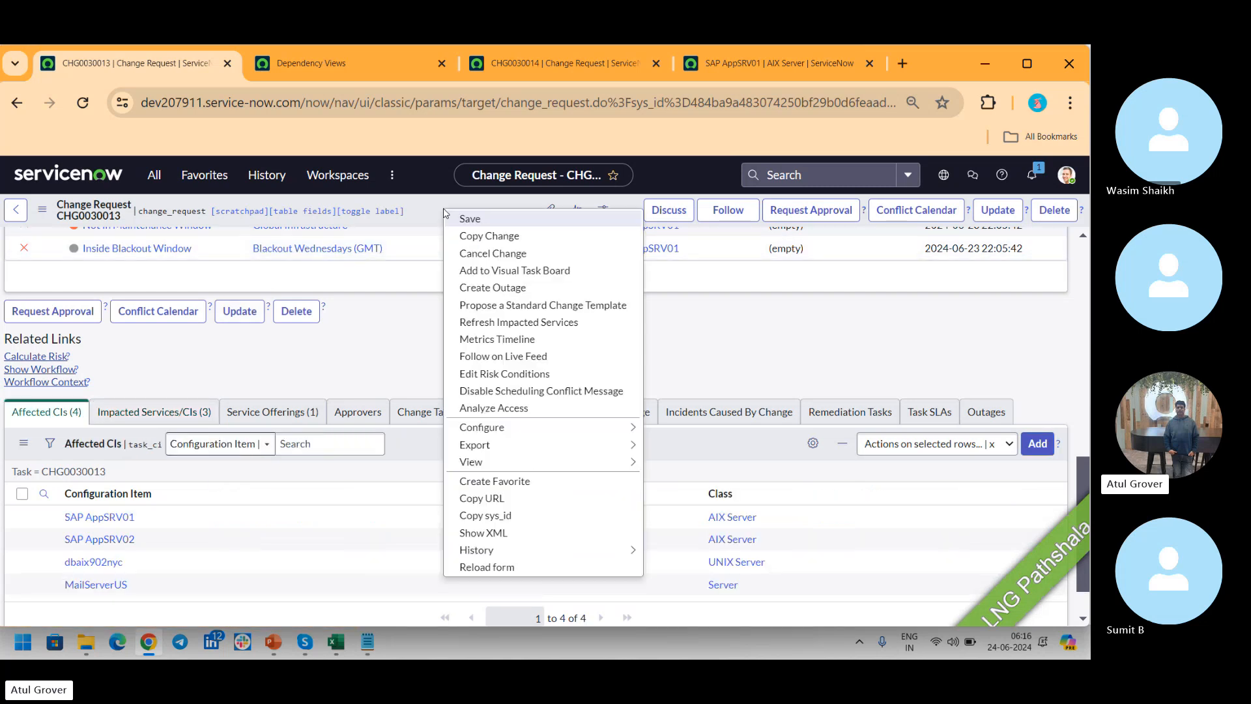
{"action": "left_click", "coordinate": [523, 568]}
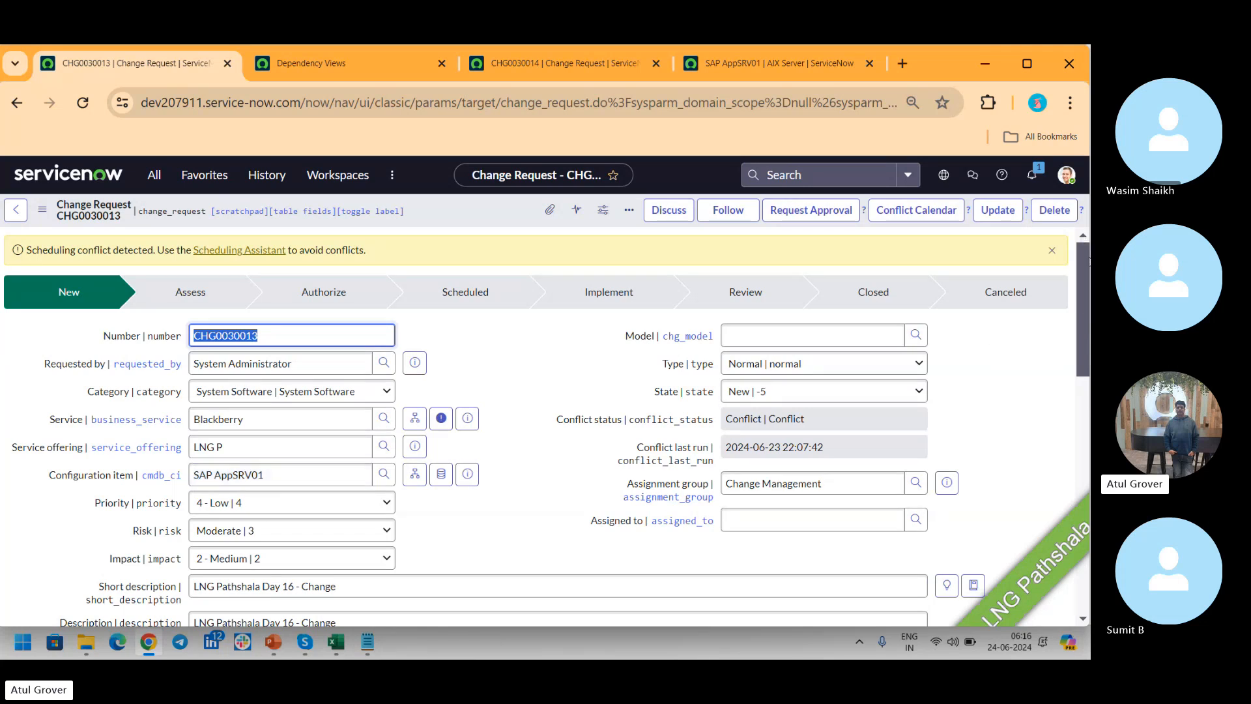
{"action": "scroll", "coordinate": [26, 483], "scroll_direction": "down", "scroll_amount": 10}
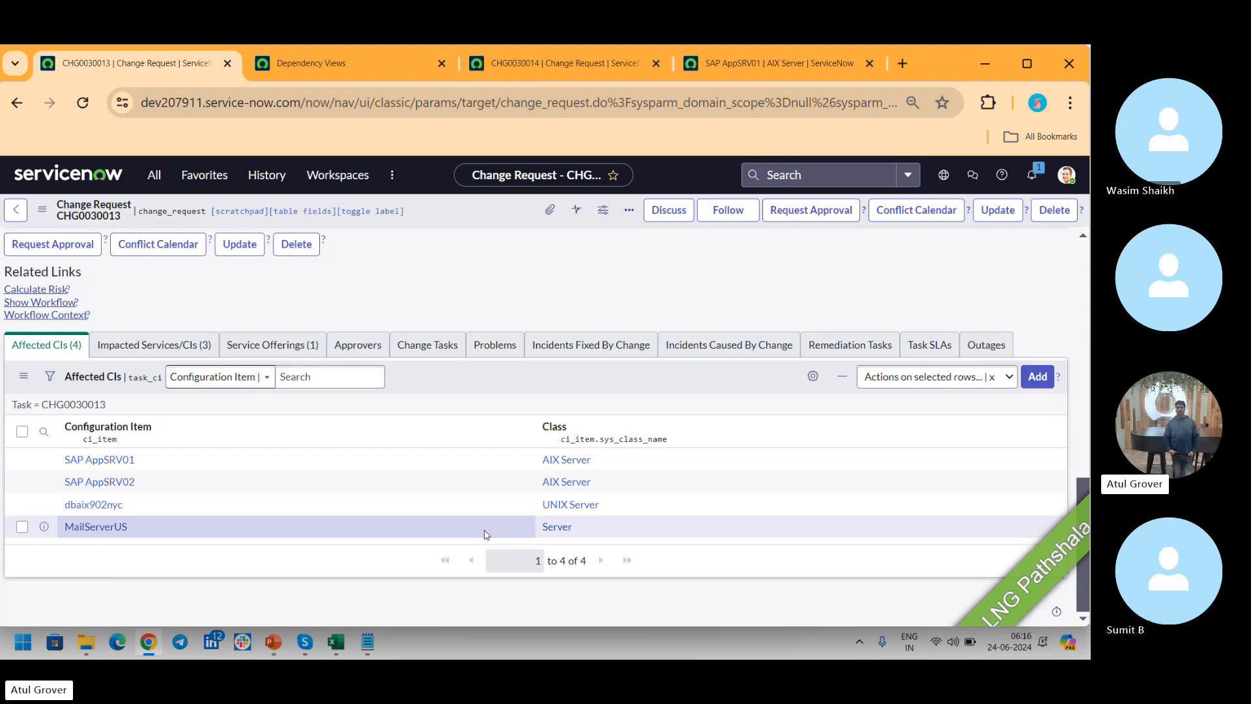
{"action": "left_click_drag", "start_coordinate": [1087, 583], "coordinate": [1088, 301]}
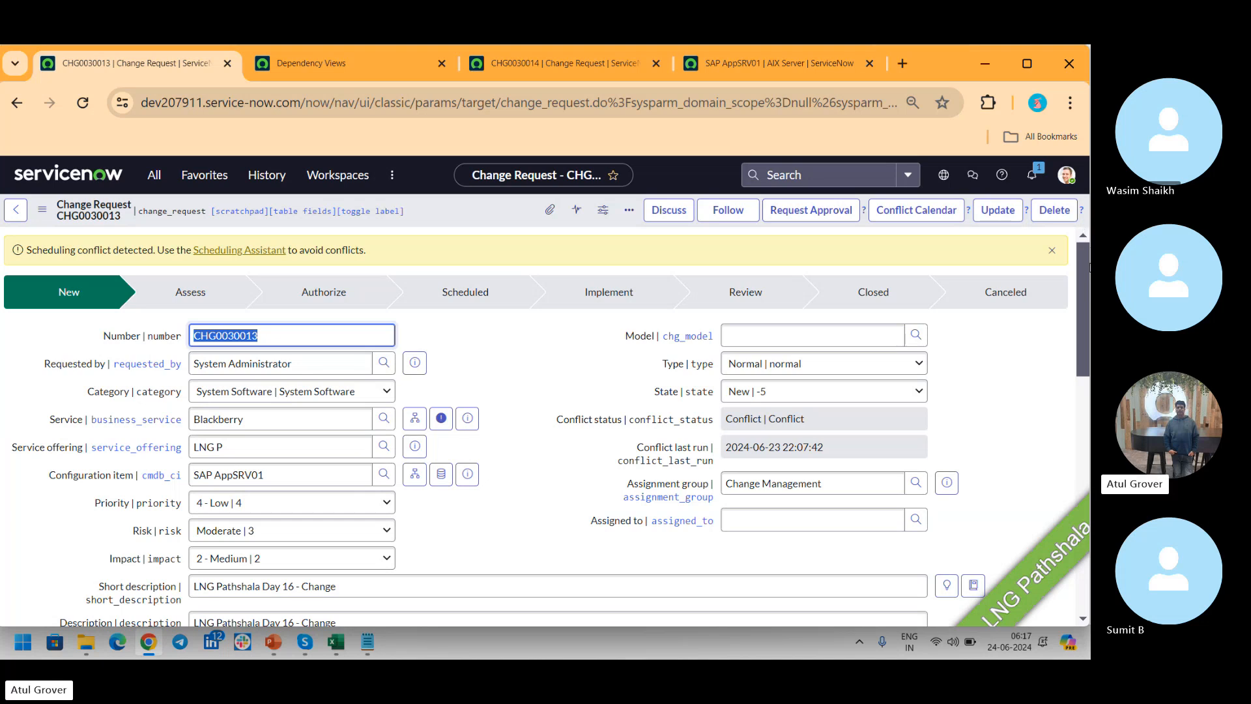
{"action": "scroll", "coordinate": [1080, 338], "scroll_direction": "down", "scroll_amount": 3}
{"action": "left_click_drag", "start_coordinate": [1081, 338], "coordinate": [1084, 366]}
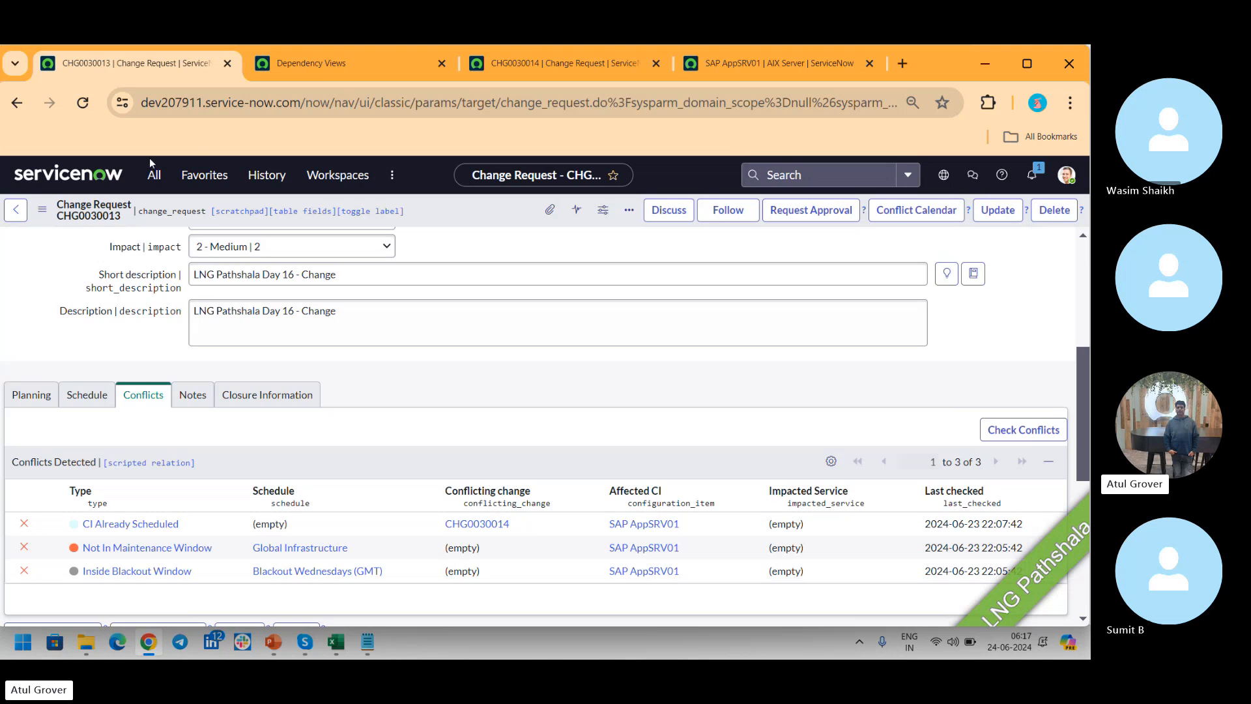
Close the Blackberry dependency map and open the change management Conflict Properties in place of CHG0030014.
{"action": "left_click", "coordinate": [296, 63]}
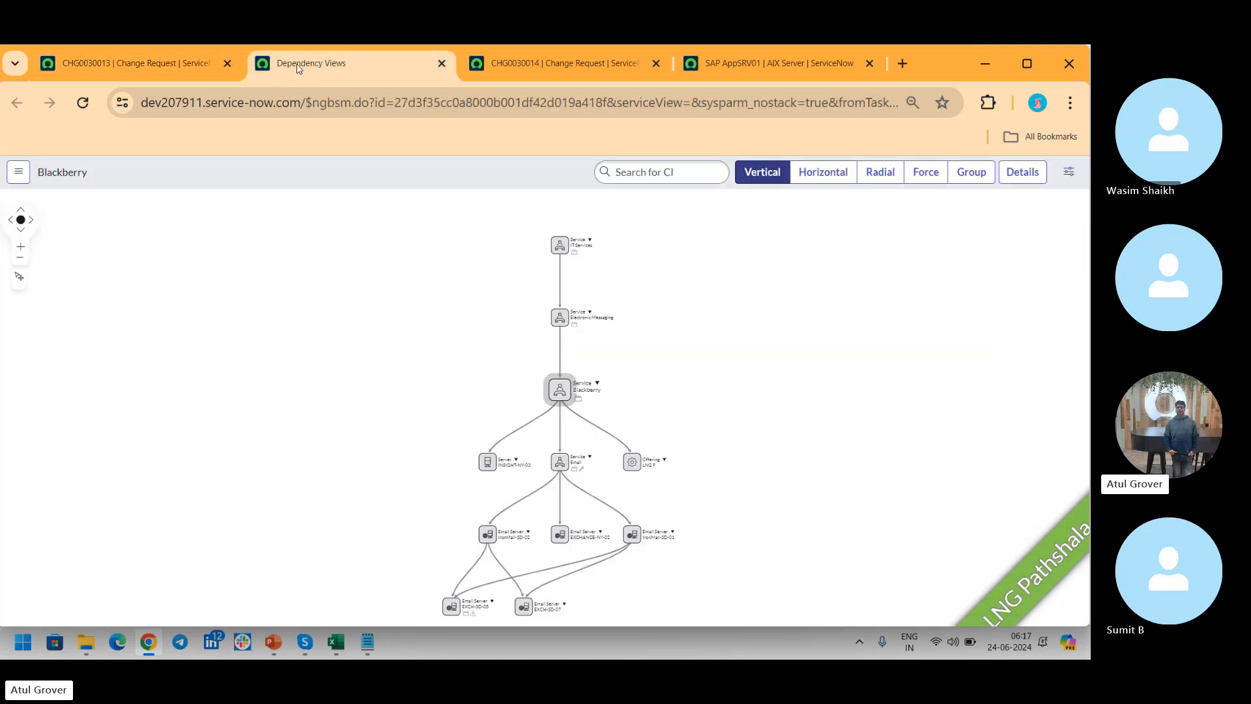
{"action": "left_click", "coordinate": [441, 63]}
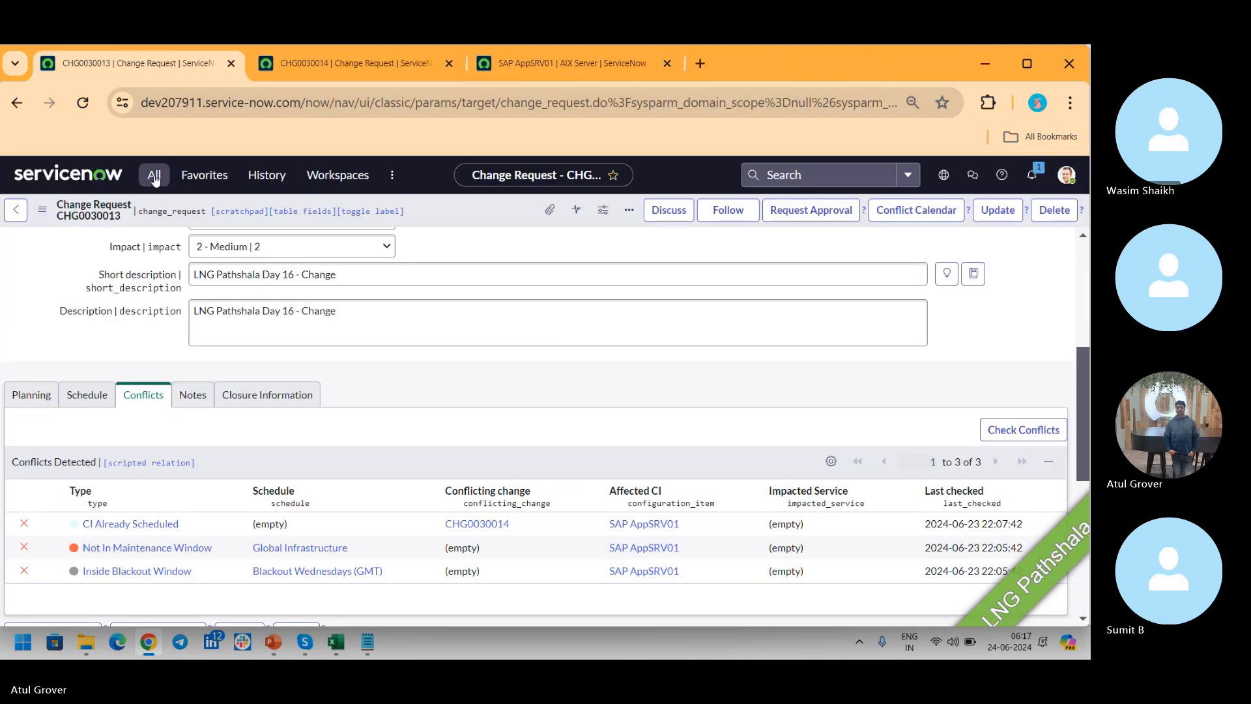
{"action": "left_click", "coordinate": [345, 65]}
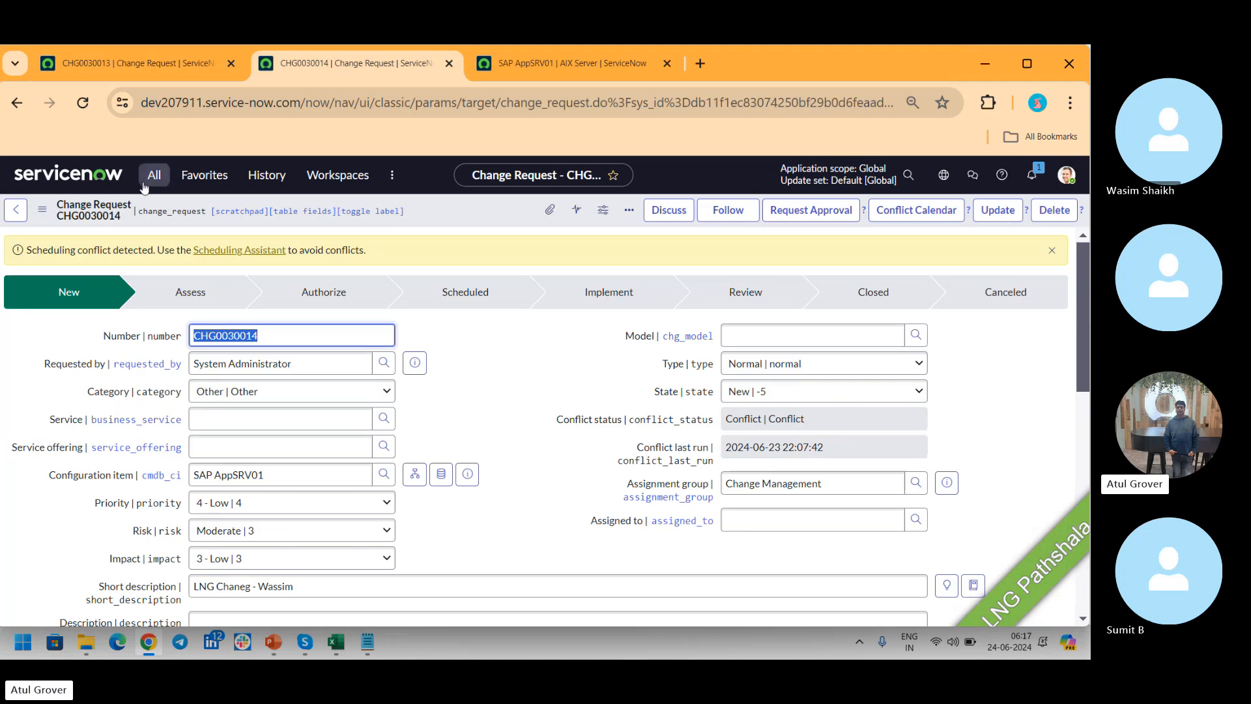
{"action": "left_click", "coordinate": [145, 187]}
{"action": "type", "text": "co"}
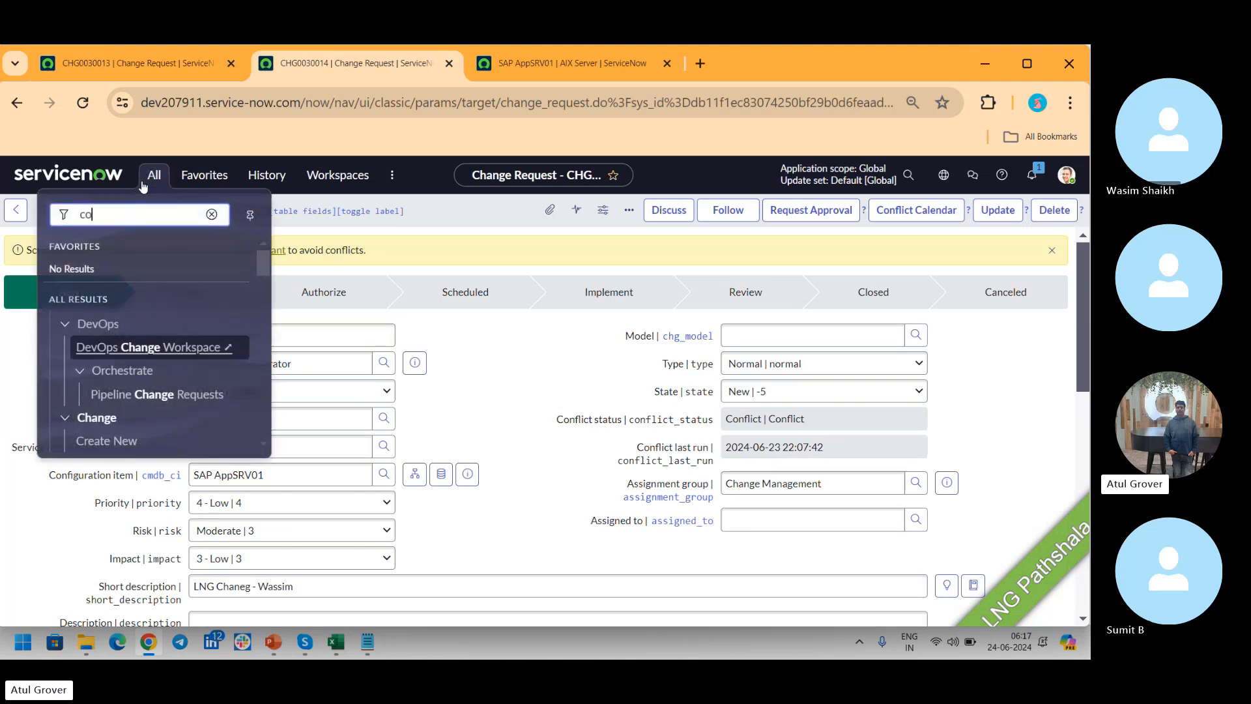
{"action": "type", "text": "nflict"}
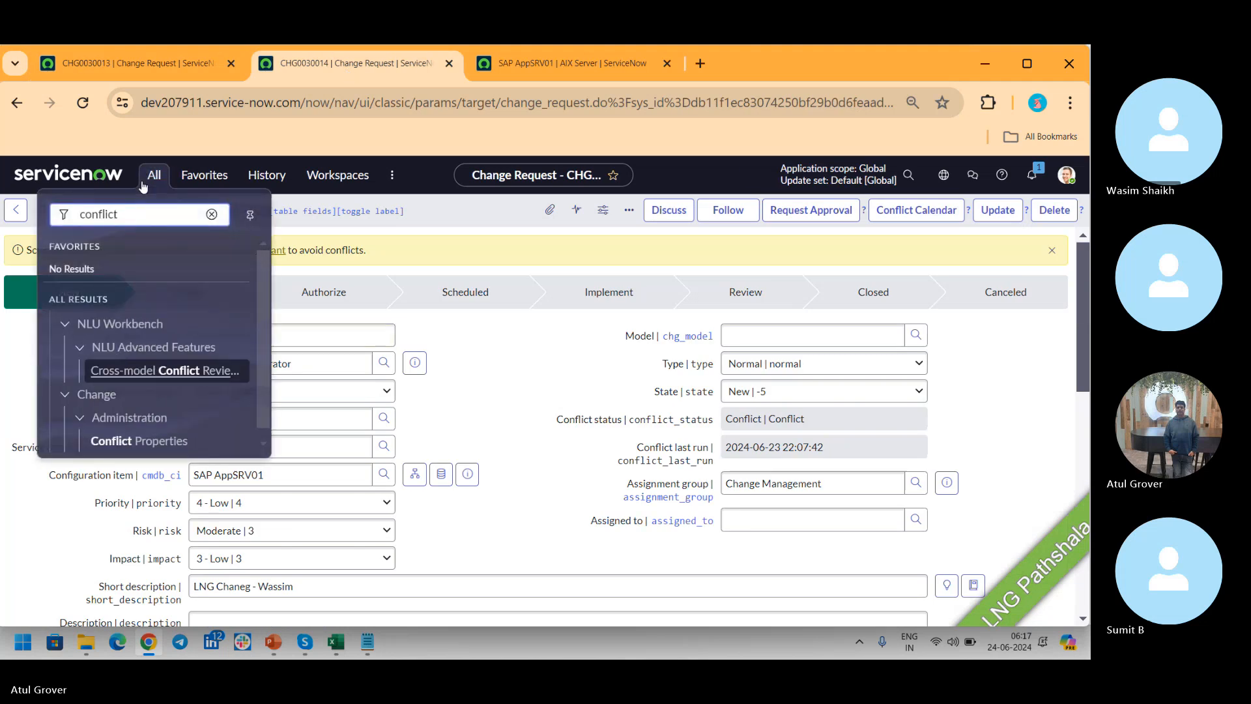
{"action": "left_click", "coordinate": [131, 448]}
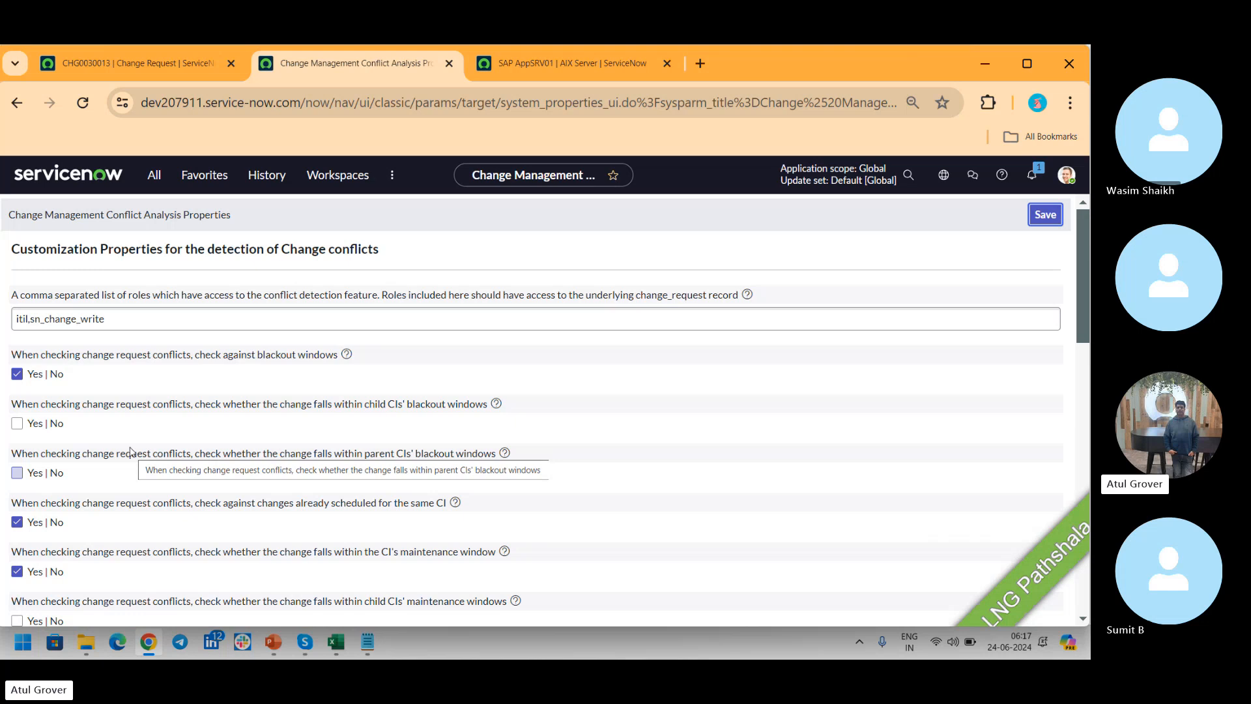
Return to change request CHG0030013, check its Conflict last run value and save the record.
{"action": "left_click", "coordinate": [144, 67]}
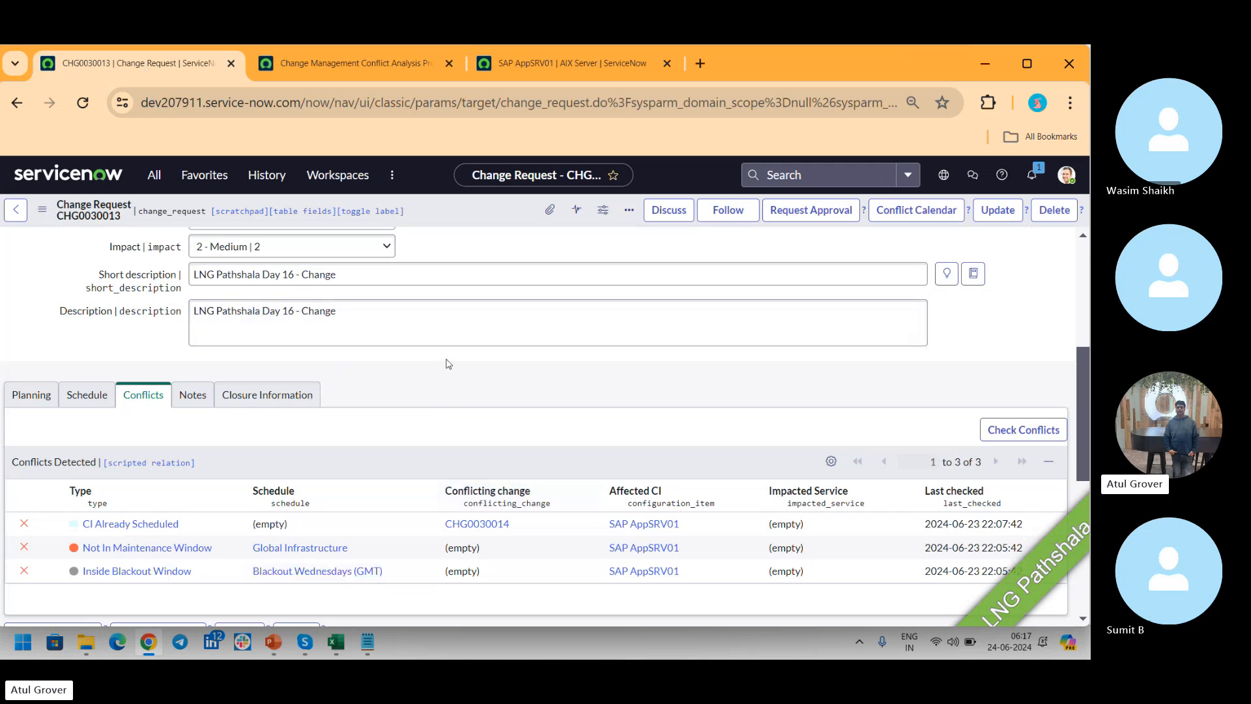
{"action": "left_click_drag", "start_coordinate": [1081, 420], "coordinate": [1089, 196]}
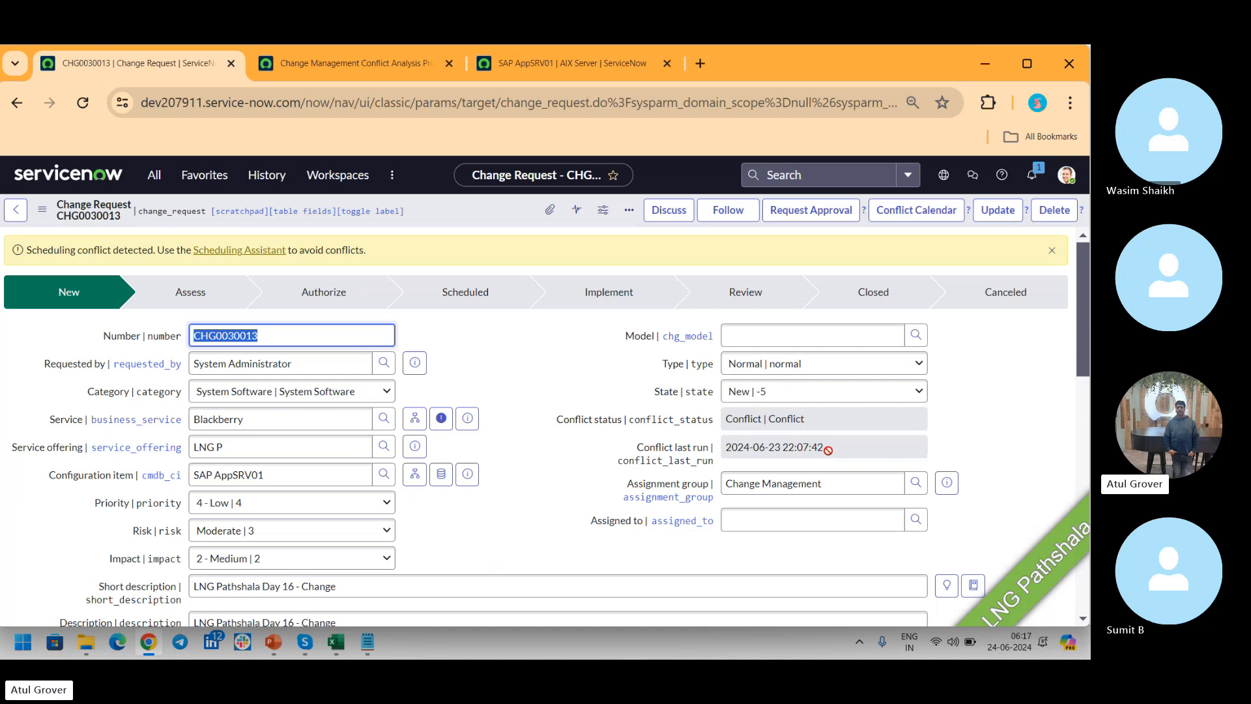
{"action": "left_click_drag", "start_coordinate": [825, 455], "coordinate": [727, 453]}
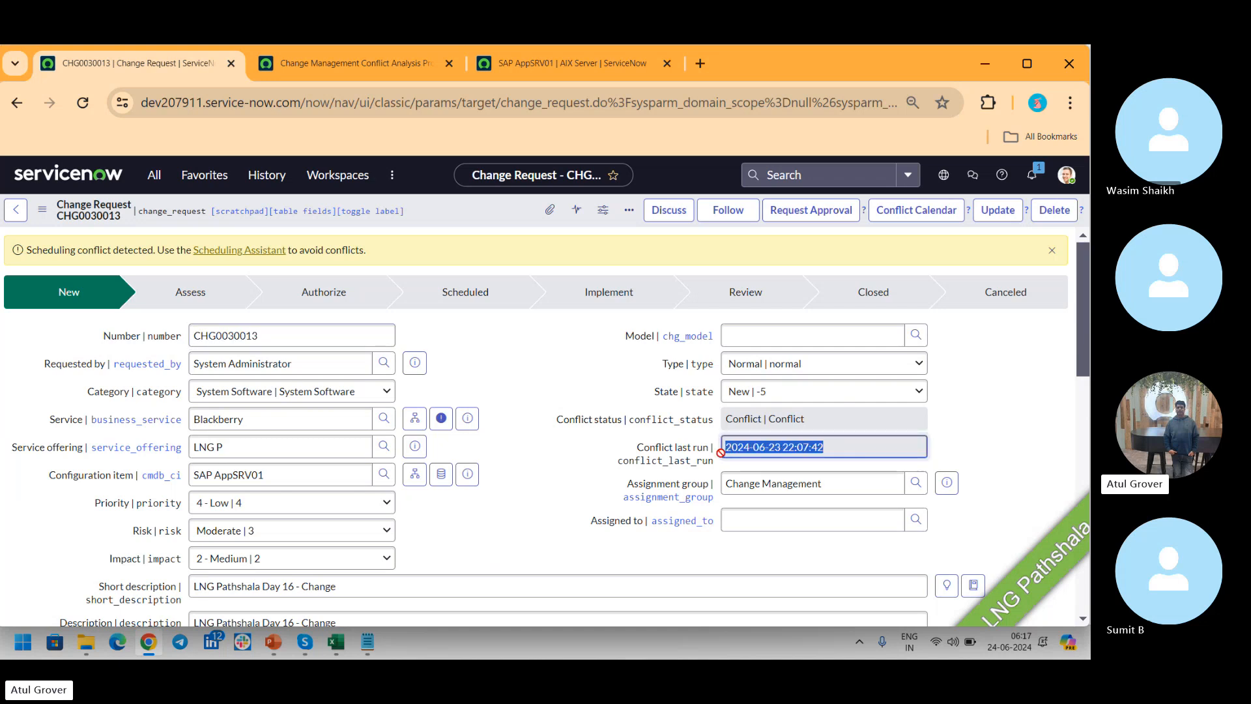
{"action": "left_click", "coordinate": [470, 210]}
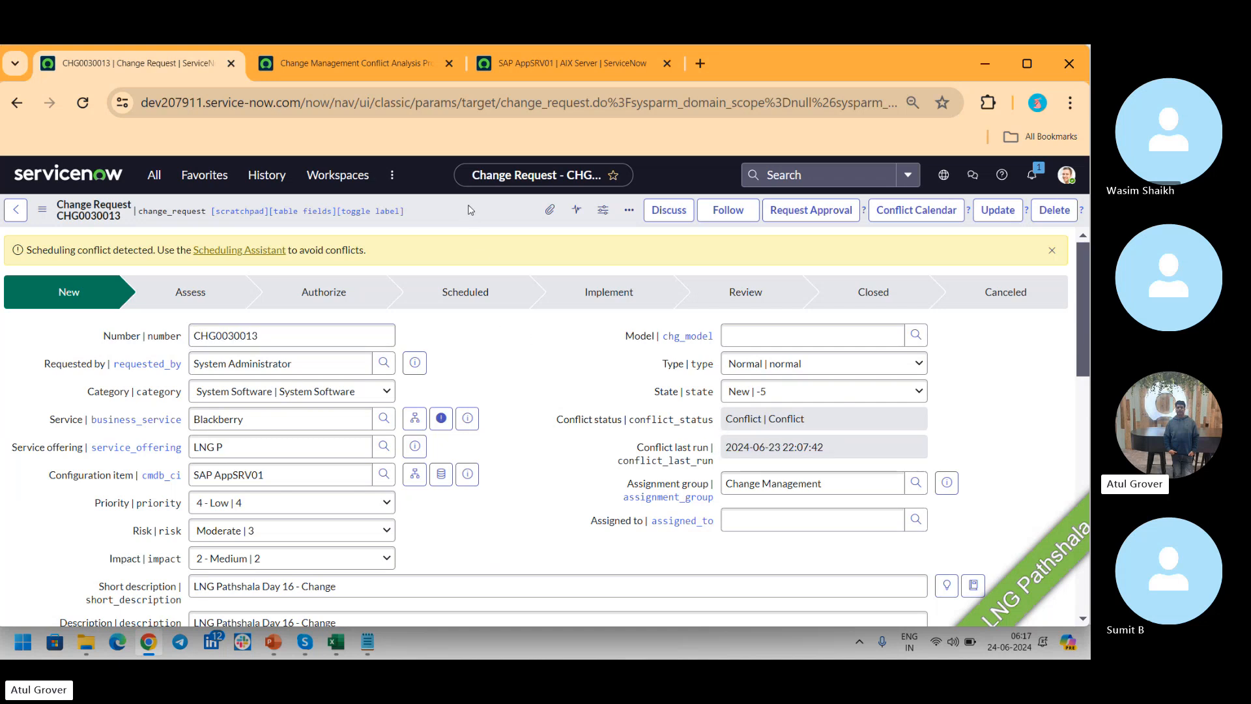
{"action": "right_click", "coordinate": [470, 210]}
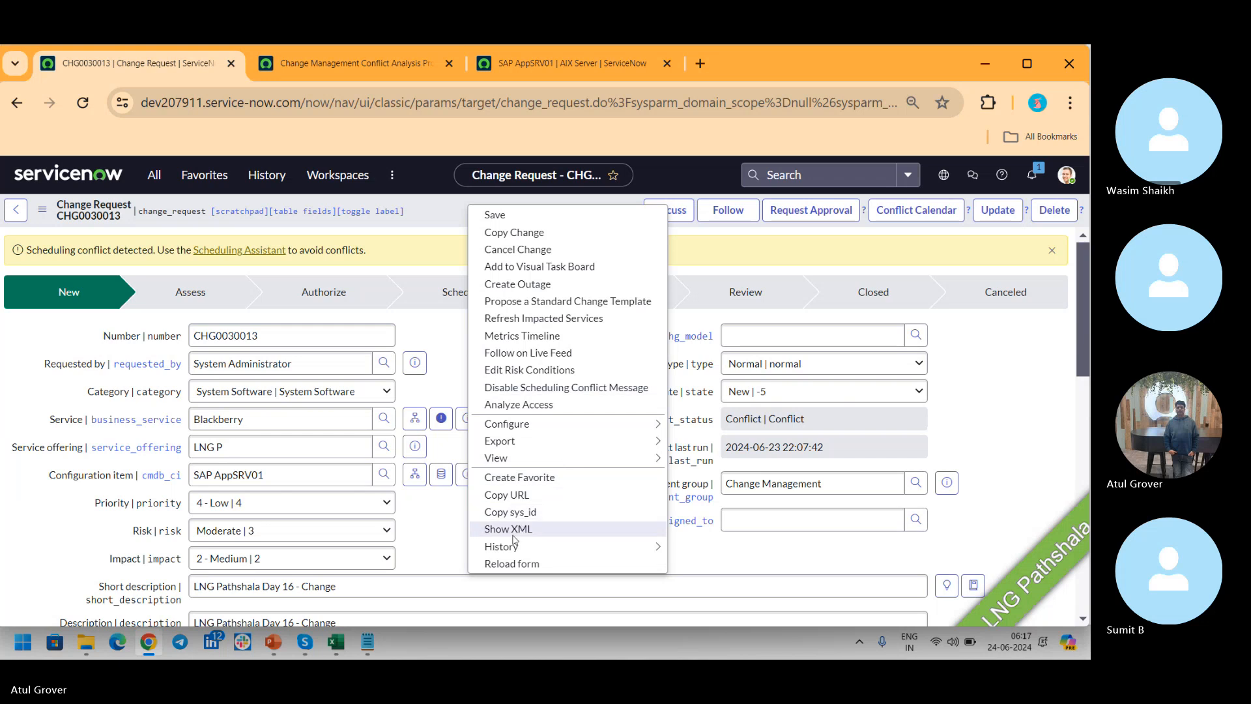
{"action": "left_click", "coordinate": [508, 218]}
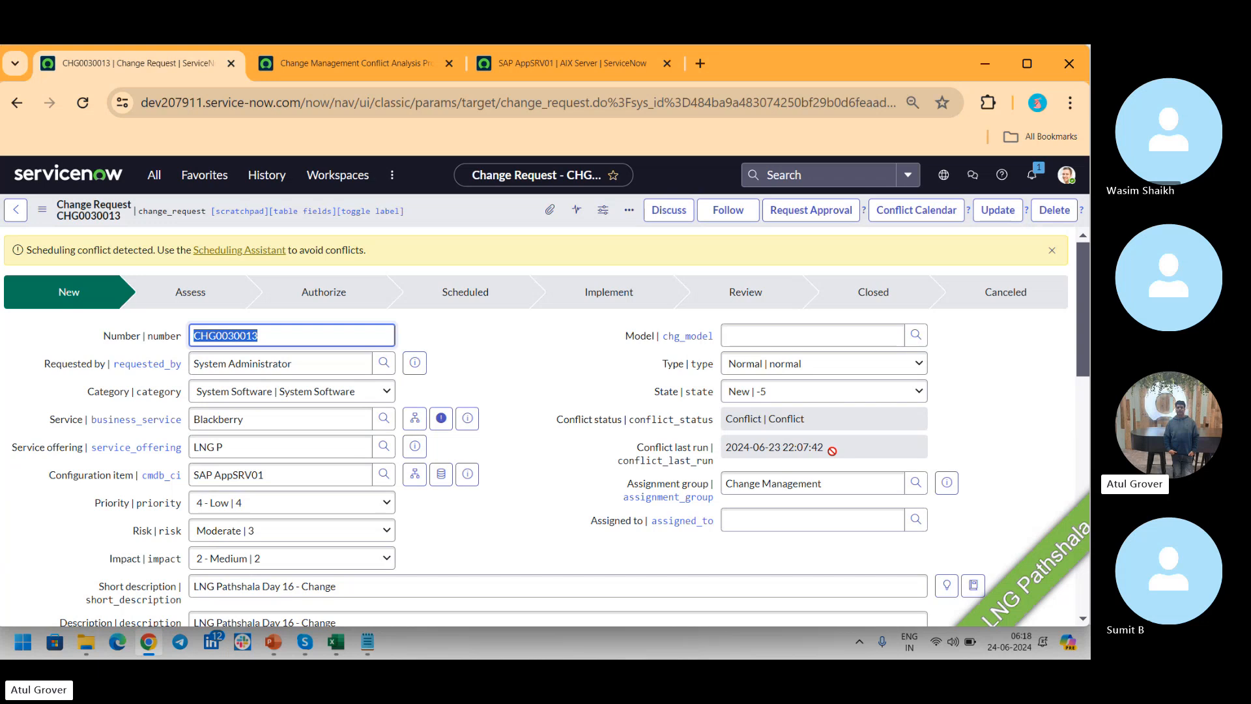
Run the conflict check on change request CHG0030013 and close the completed check.
{"action": "left_click_drag", "start_coordinate": [1080, 282], "coordinate": [1080, 421]}
{"action": "left_click", "coordinate": [1025, 330]}
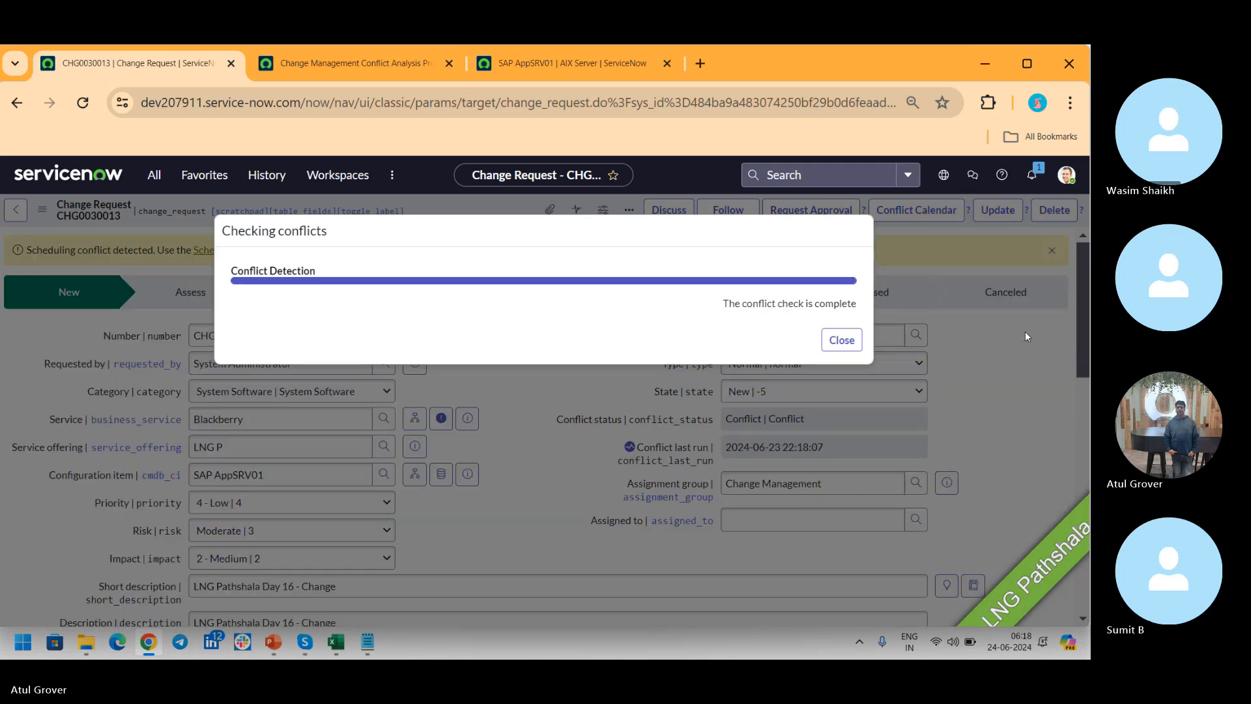
{"action": "left_click", "coordinate": [844, 340]}
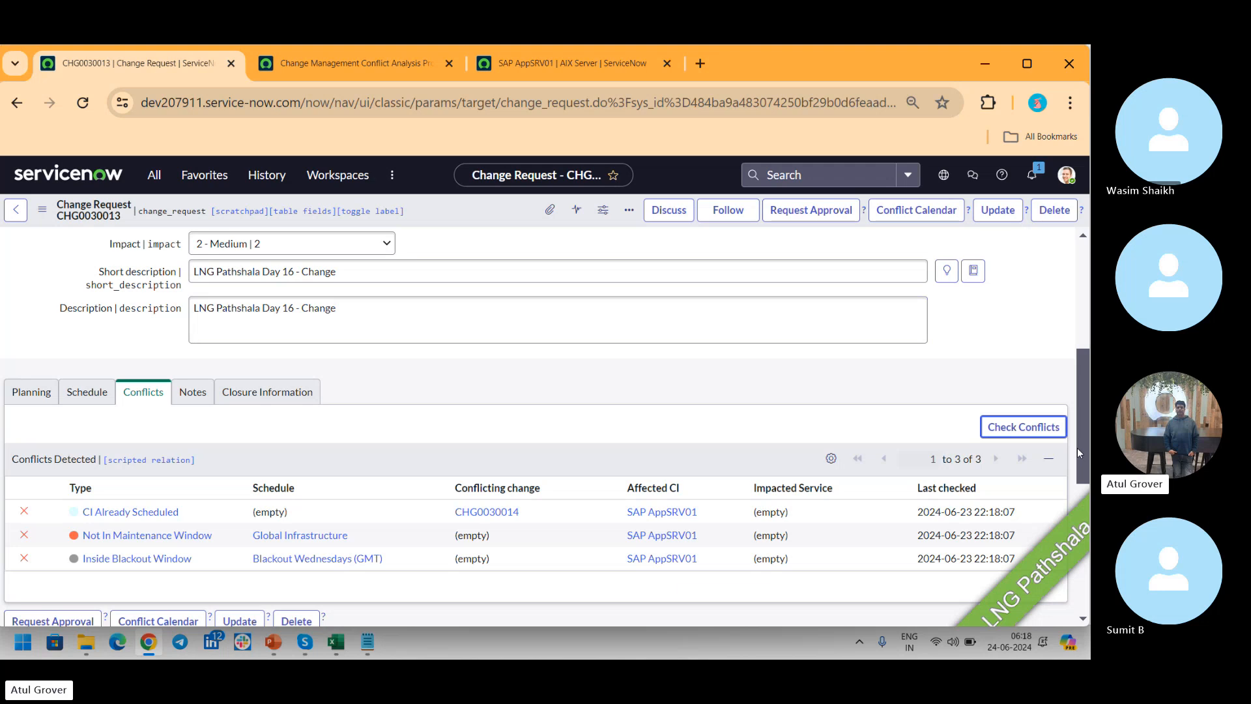
Look for an available slot for CHG0030013 with the Scheduling Assistant, extend the search to the next 90-day range, and cancel it.
{"action": "left_click_drag", "start_coordinate": [1078, 447], "coordinate": [1083, 336]}
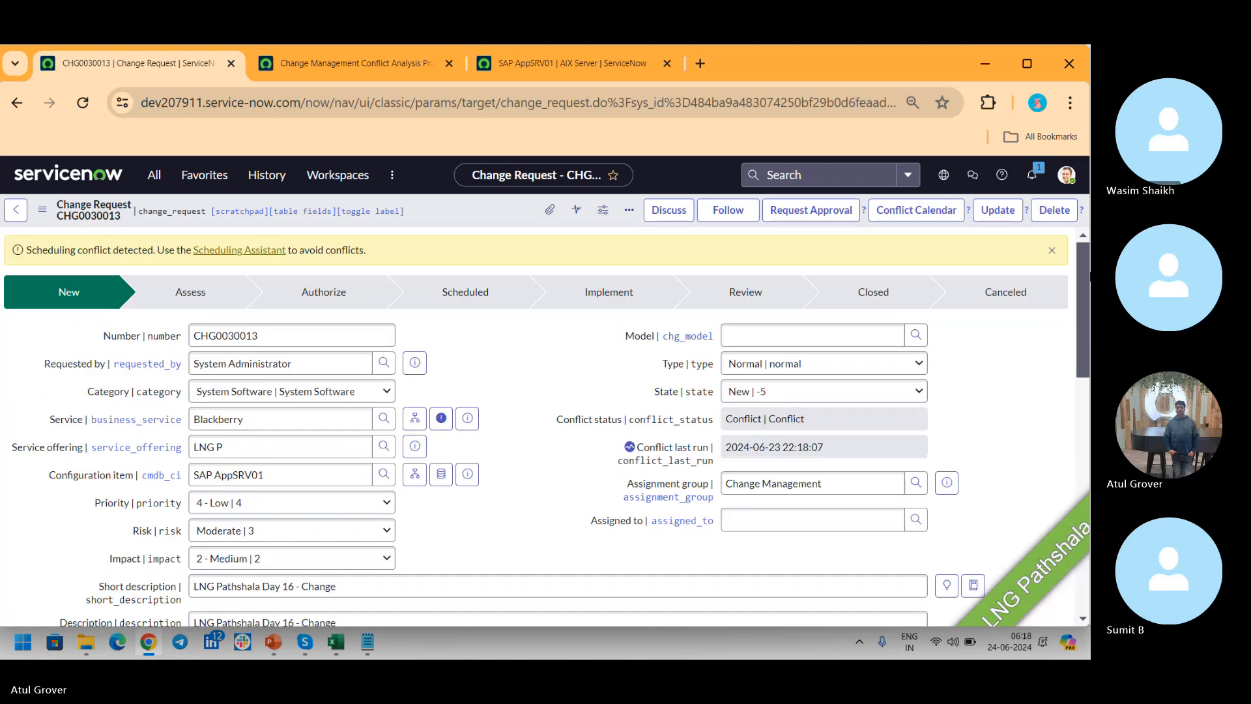
{"action": "left_click", "coordinate": [275, 250]}
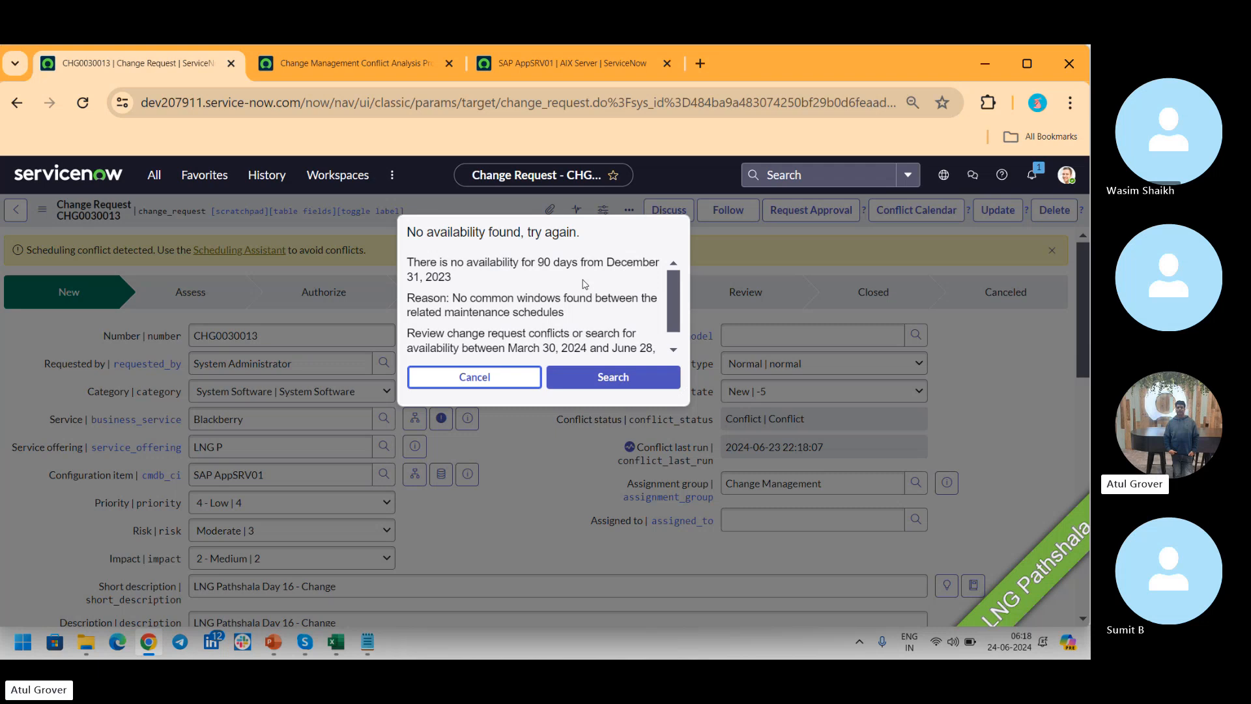
{"action": "left_click", "coordinate": [610, 383]}
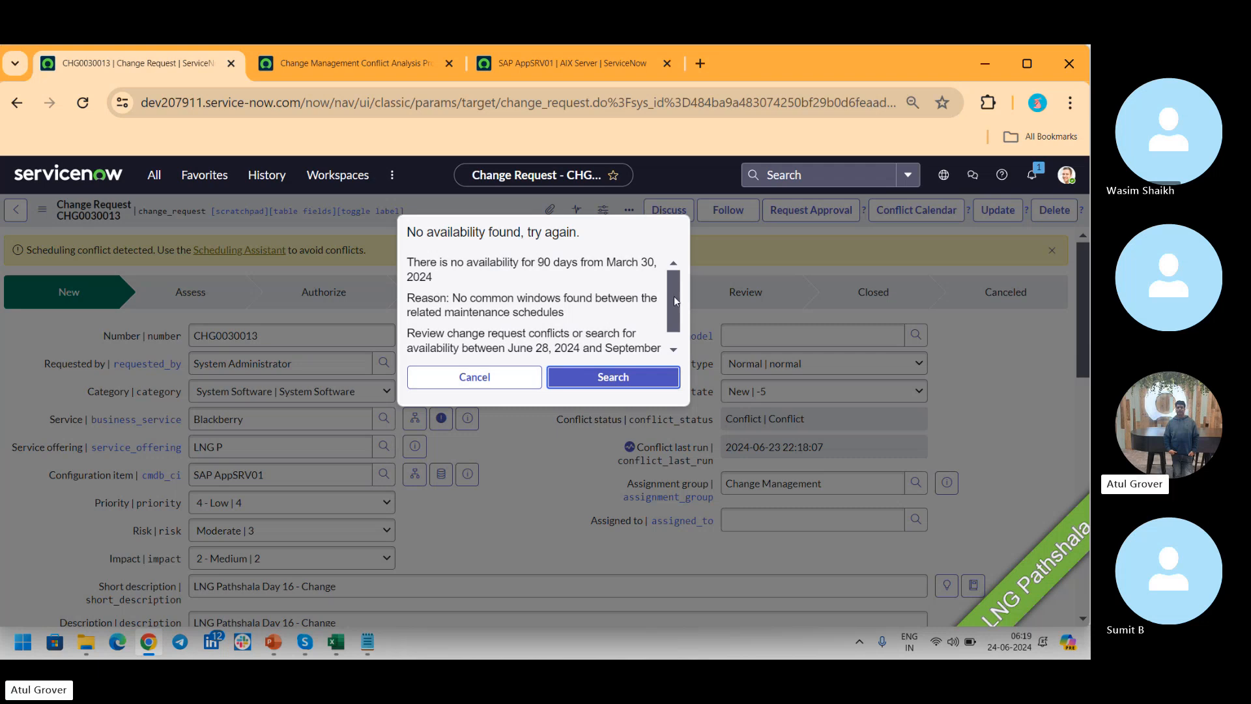
{"action": "left_click_drag", "start_coordinate": [674, 297], "coordinate": [678, 328]}
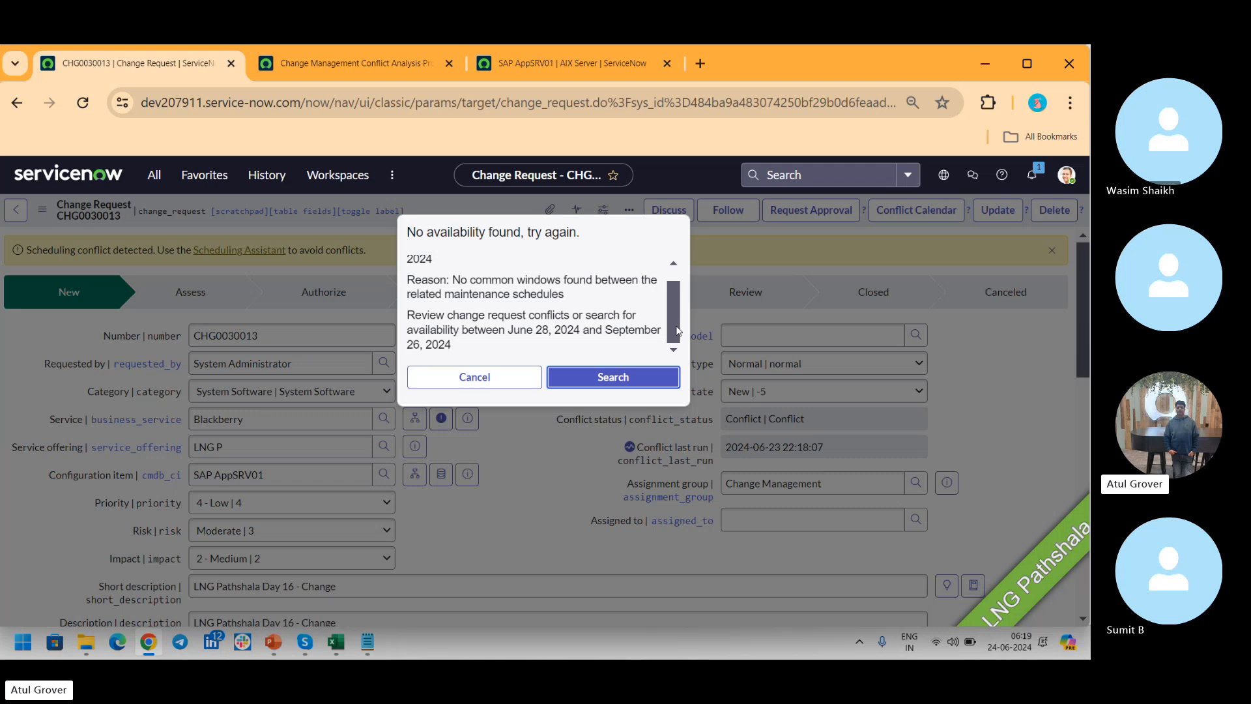
{"action": "left_click", "coordinate": [505, 380]}
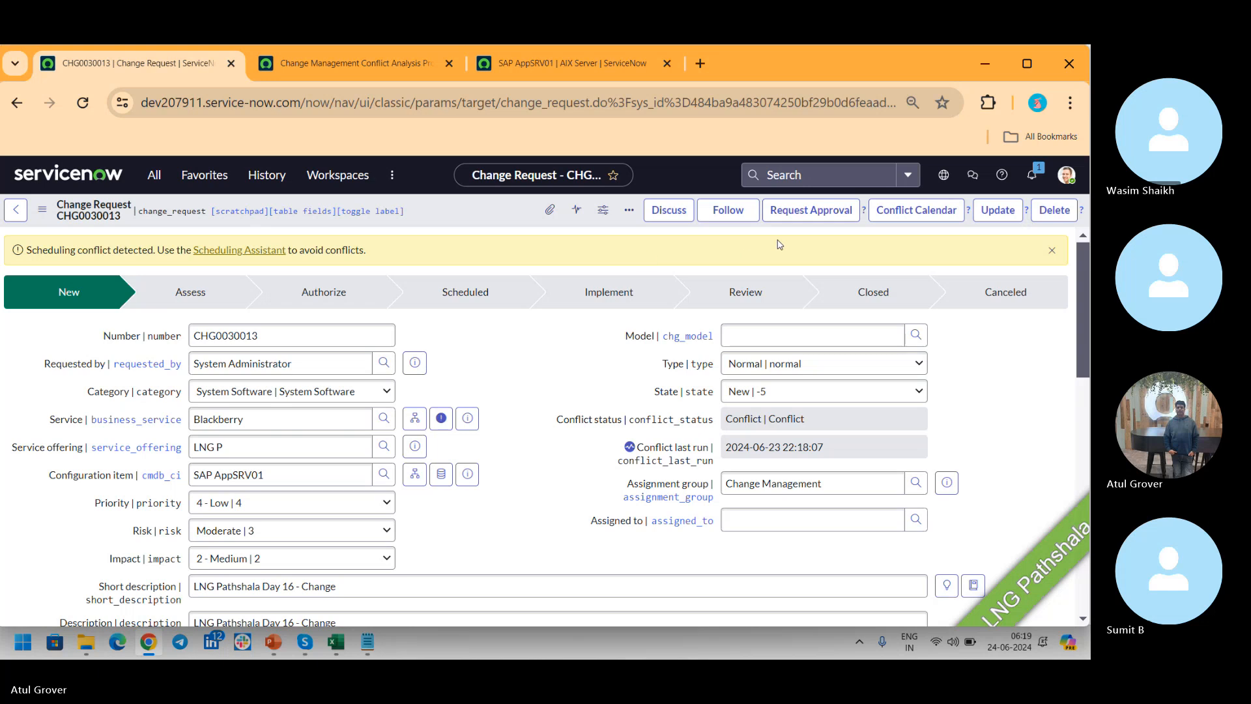
Open the Conflict Calendar of CHG0030013 and view today, the following day and the whole month.
{"action": "left_click", "coordinate": [892, 219]}
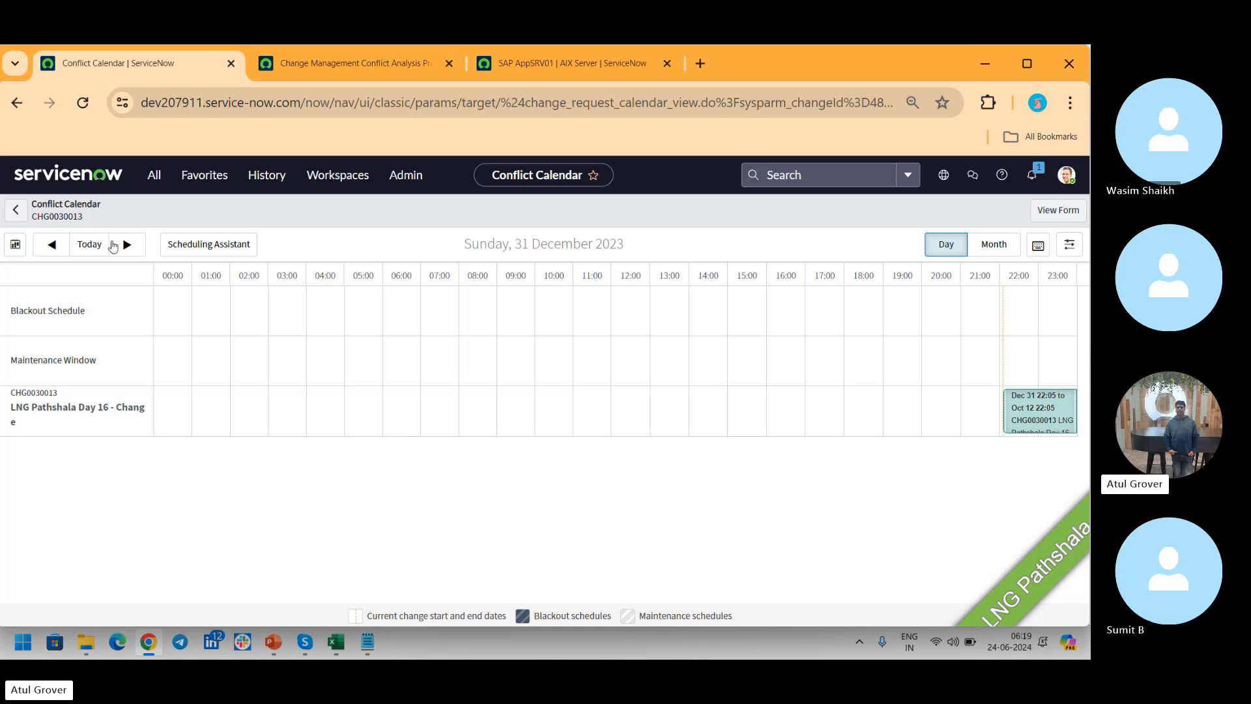
{"action": "left_click", "coordinate": [92, 245]}
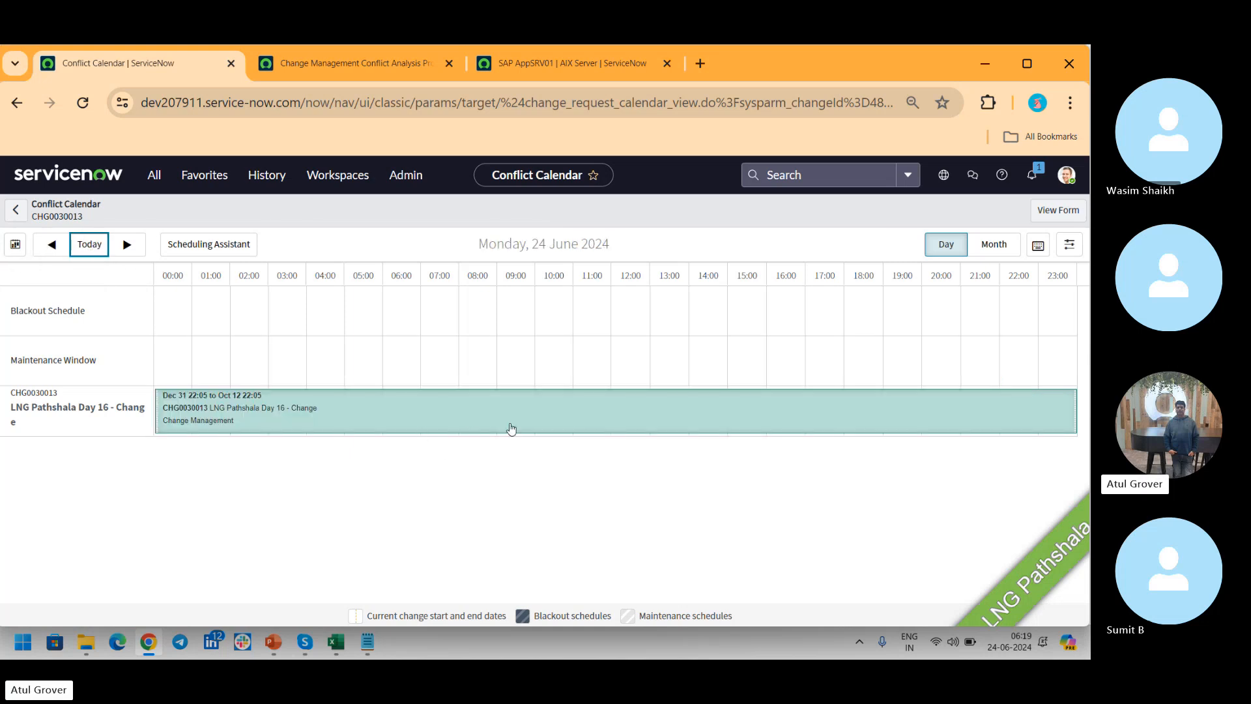
{"action": "left_click", "coordinate": [134, 251]}
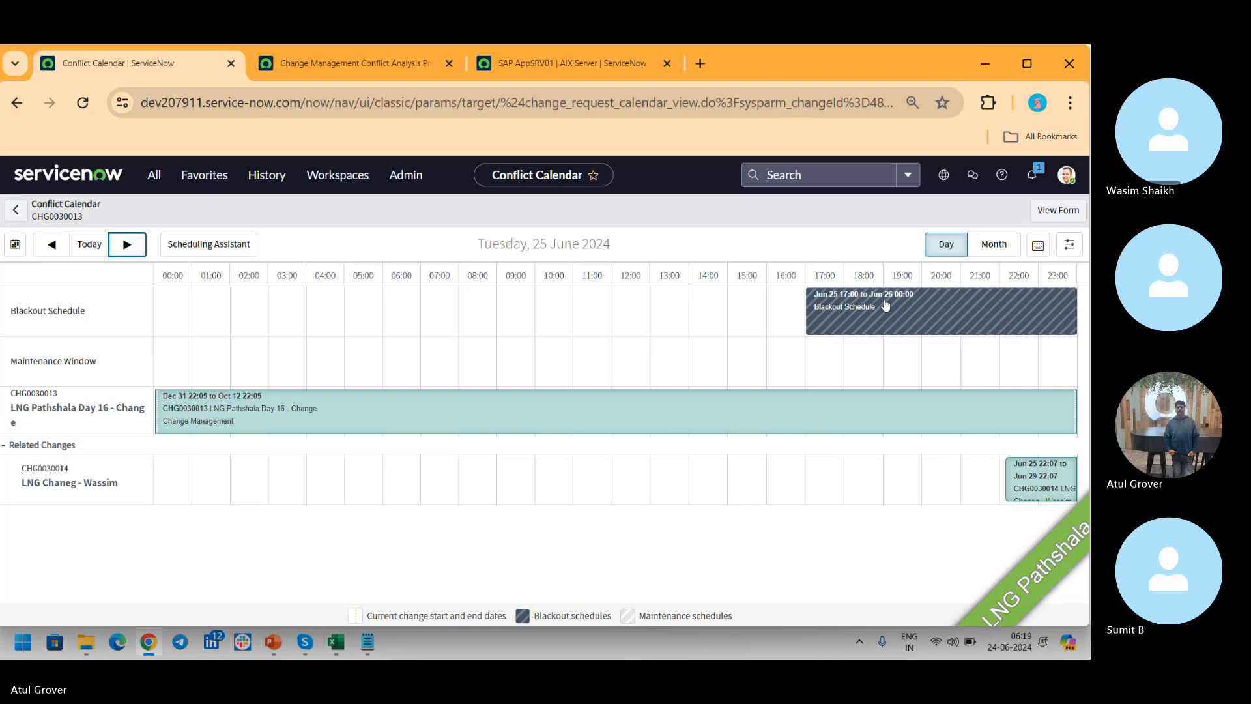
{"action": "left_click", "coordinate": [992, 245]}
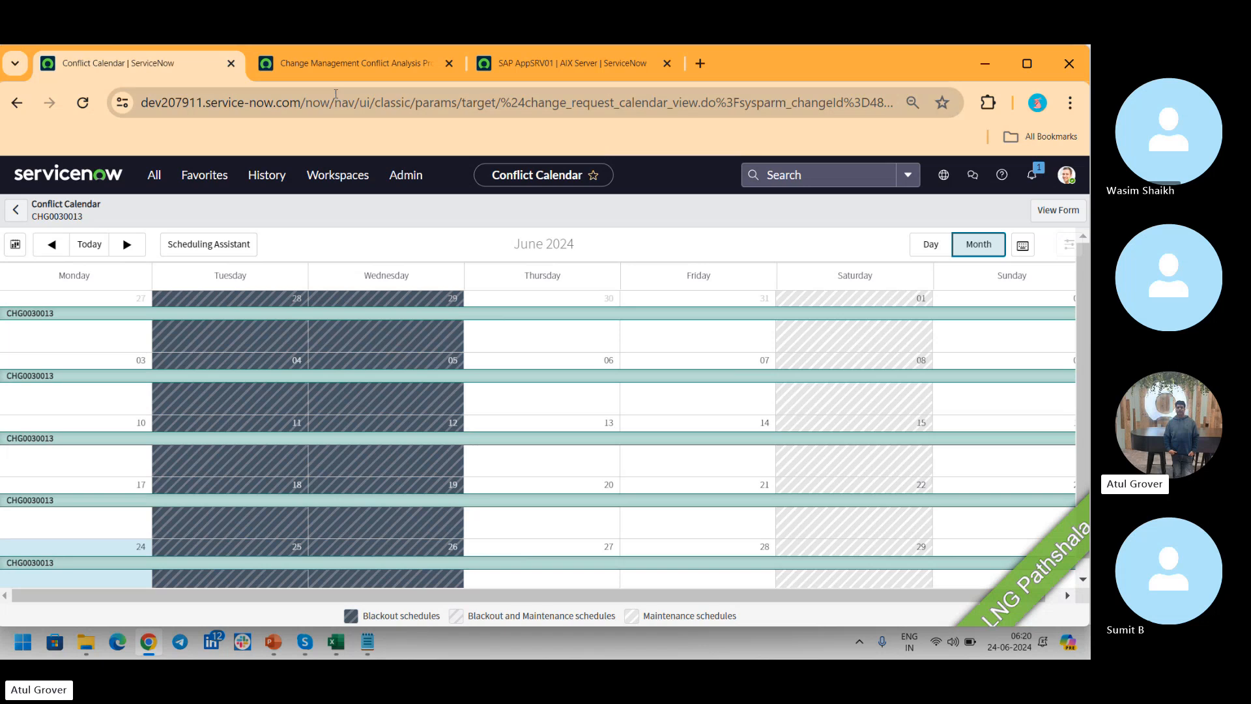
Find the change Maintenance Schedules by filtering the navigator for main and display their list in place of the Conflict Calendar.
{"action": "left_click", "coordinate": [370, 64]}
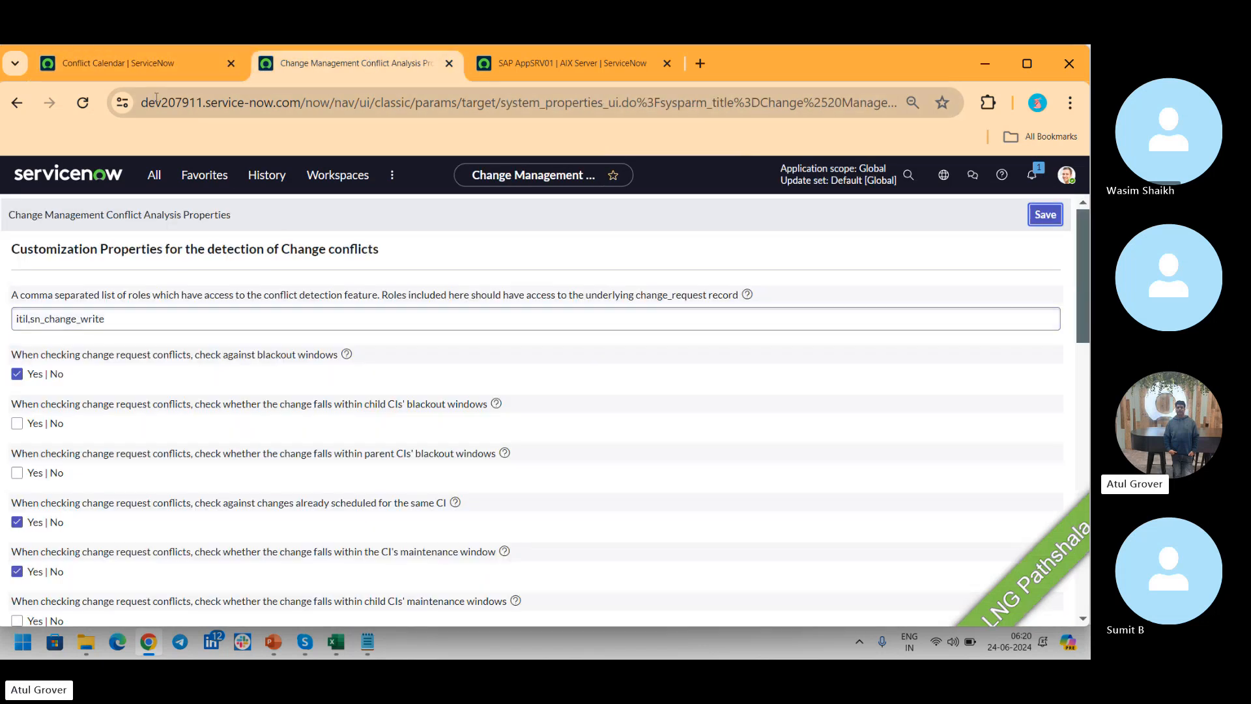
{"action": "left_click", "coordinate": [140, 61]}
{"action": "left_click", "coordinate": [153, 175]}
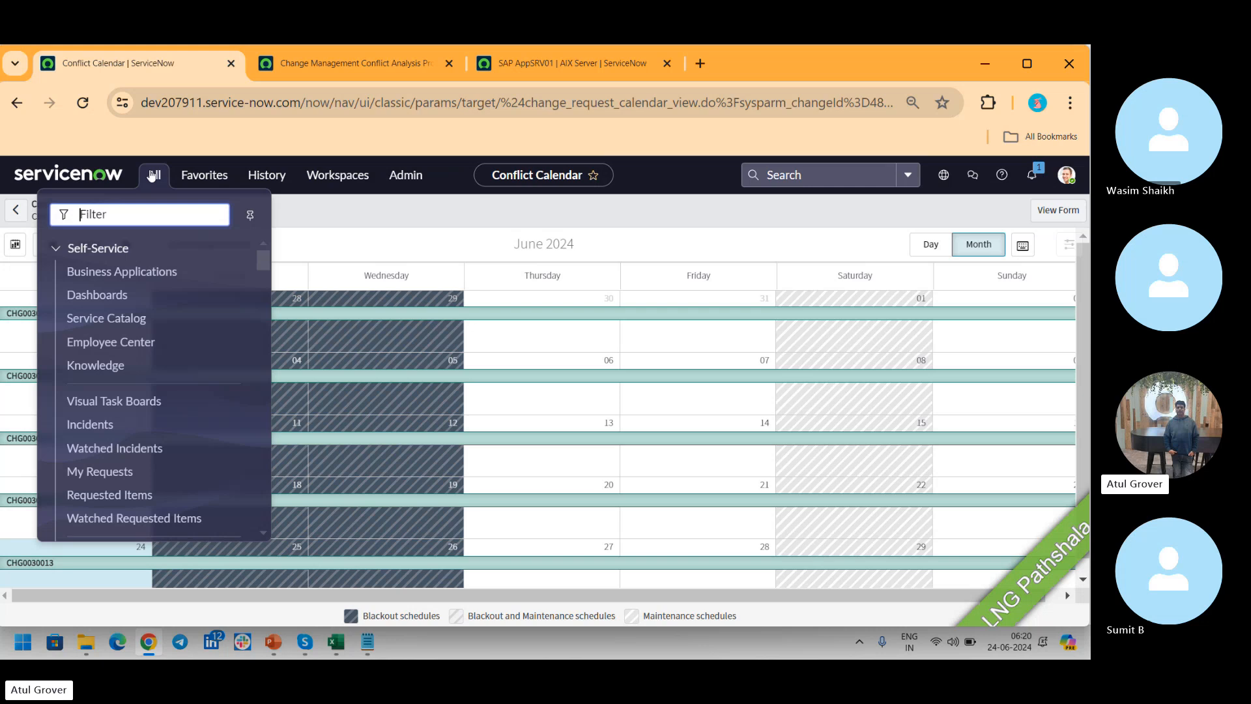
{"action": "type", "text": "main"}
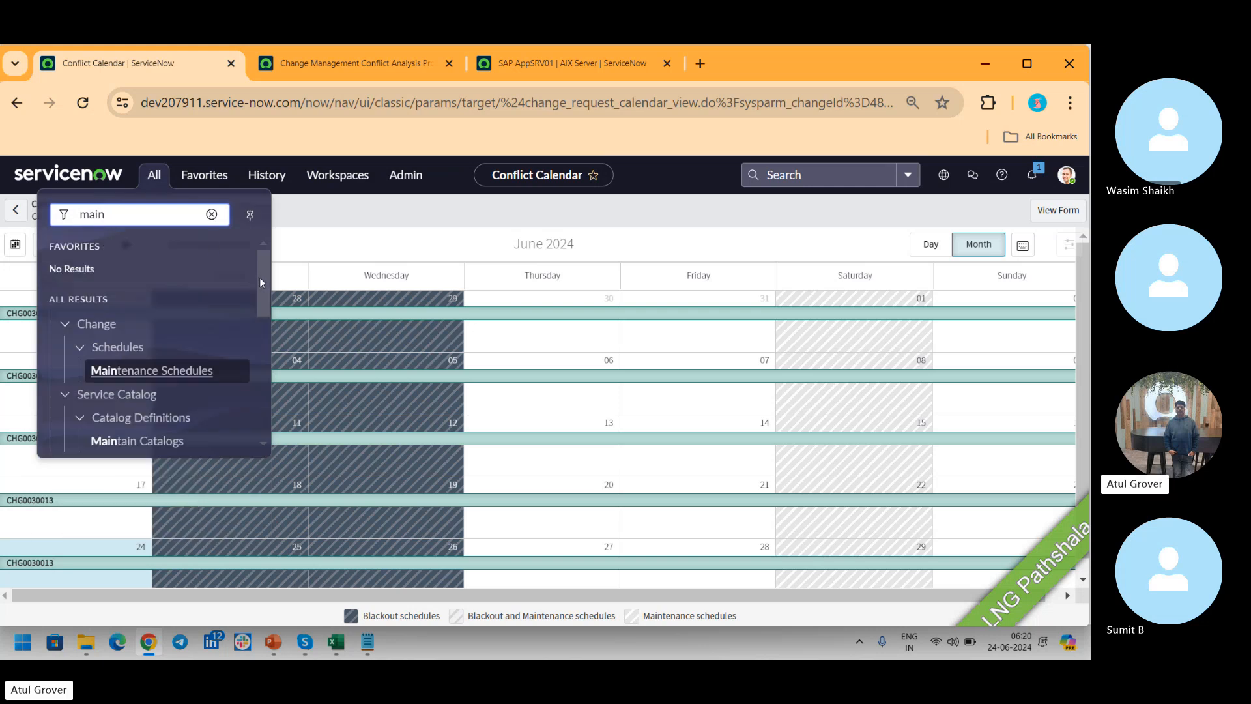
{"action": "left_click_drag", "start_coordinate": [259, 280], "coordinate": [265, 292]}
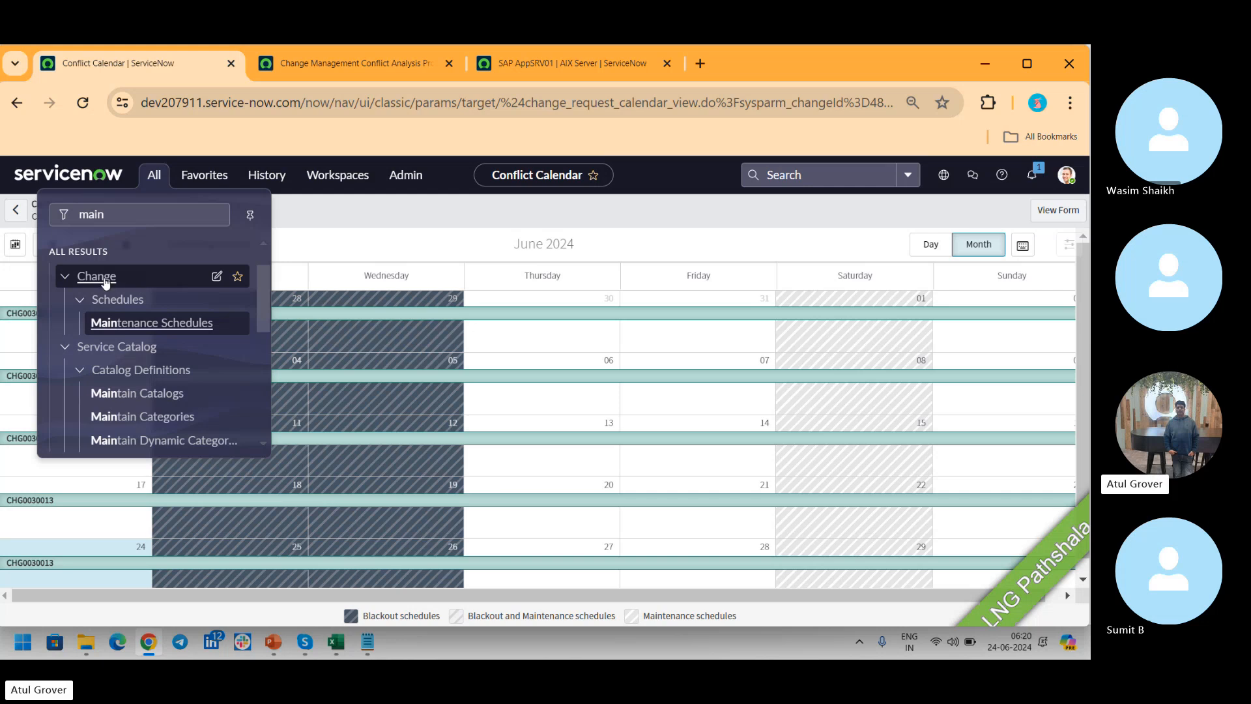
{"action": "left_click", "coordinate": [143, 323]}
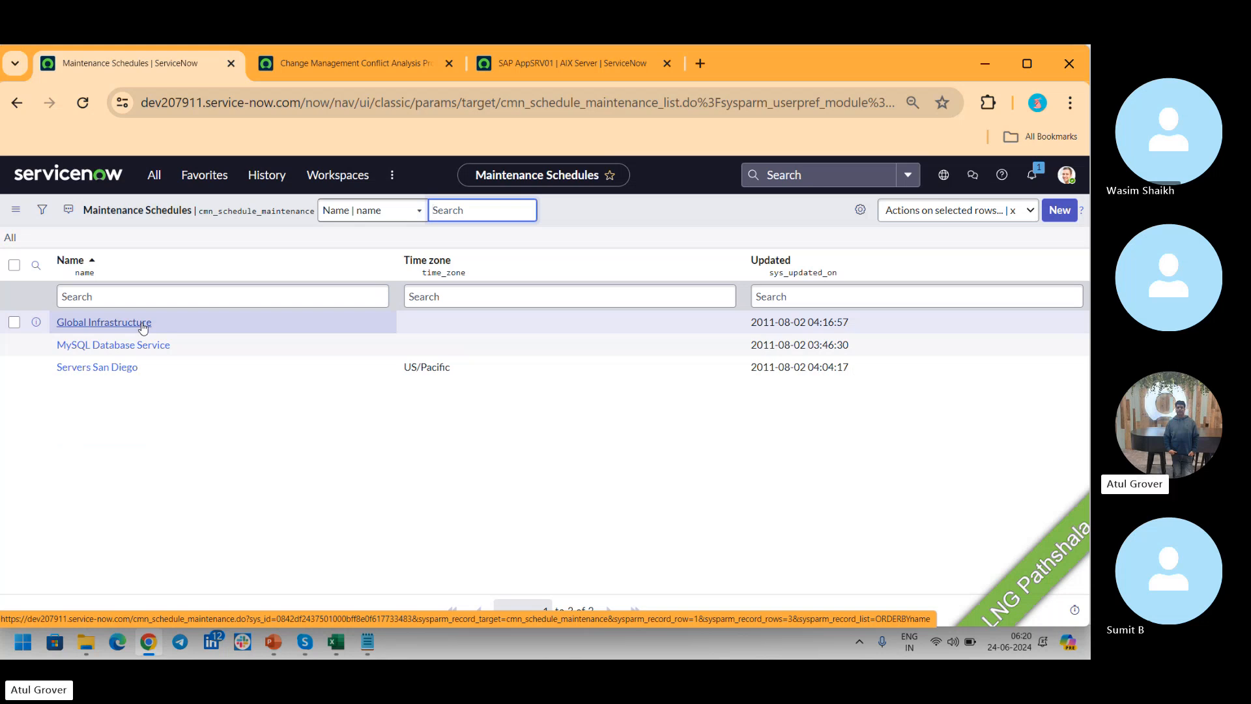
{"action": "left_click", "coordinate": [386, 60]}
{"action": "left_click", "coordinate": [172, 65]}
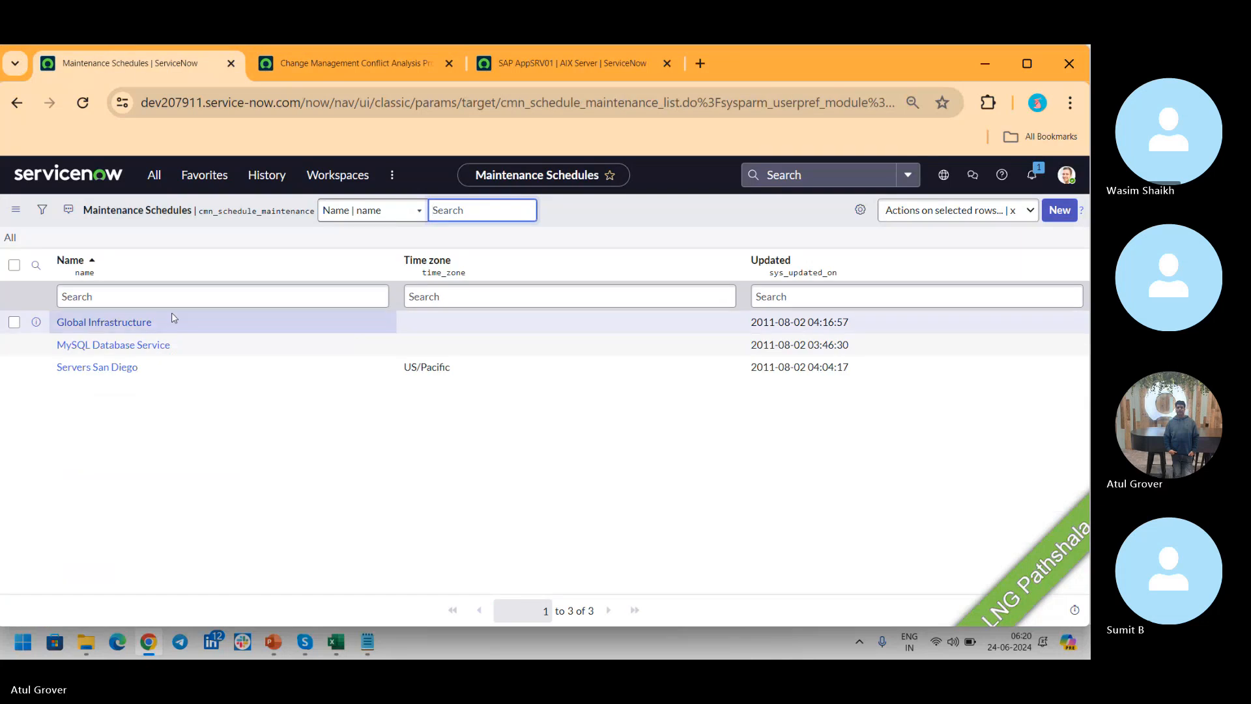
Open the list of open change requests in place of the Change Management Conflict Analysis Properties page.
{"action": "left_click", "coordinate": [353, 64]}
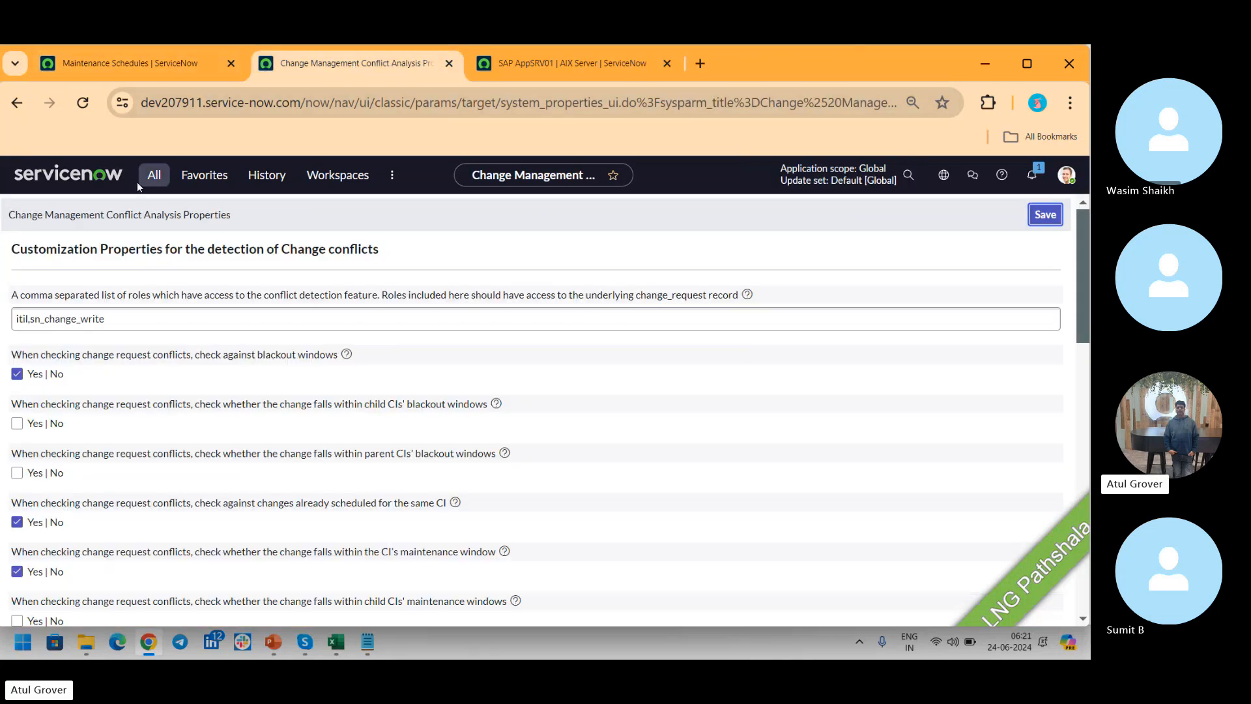
{"action": "left_click", "coordinate": [158, 180]}
{"action": "type", "text": "change"}
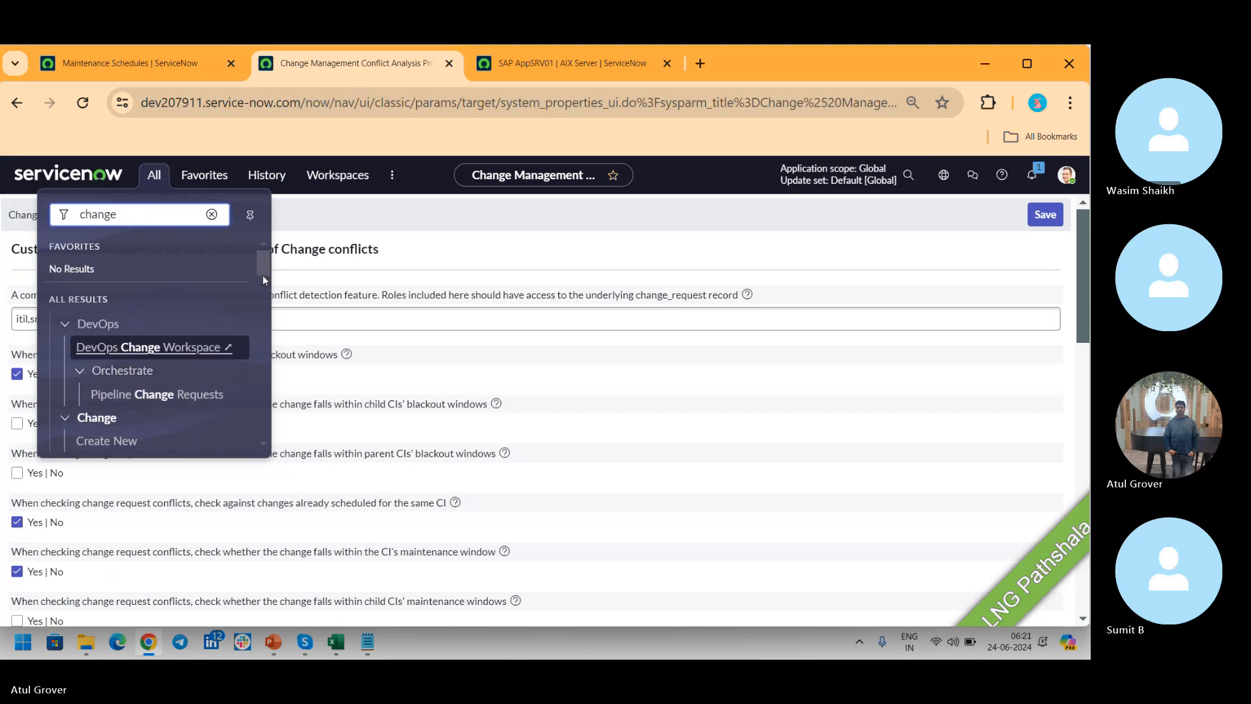
{"action": "left_click_drag", "start_coordinate": [263, 272], "coordinate": [263, 293]}
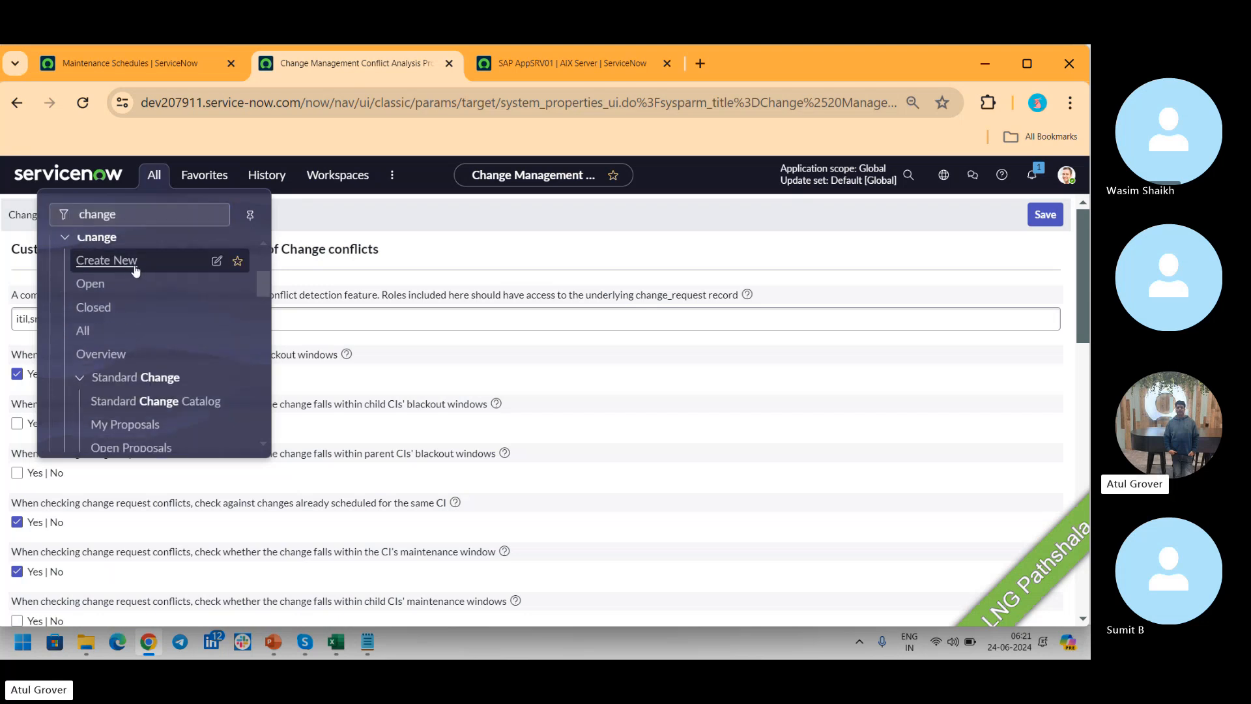
{"action": "left_click", "coordinate": [91, 283]}
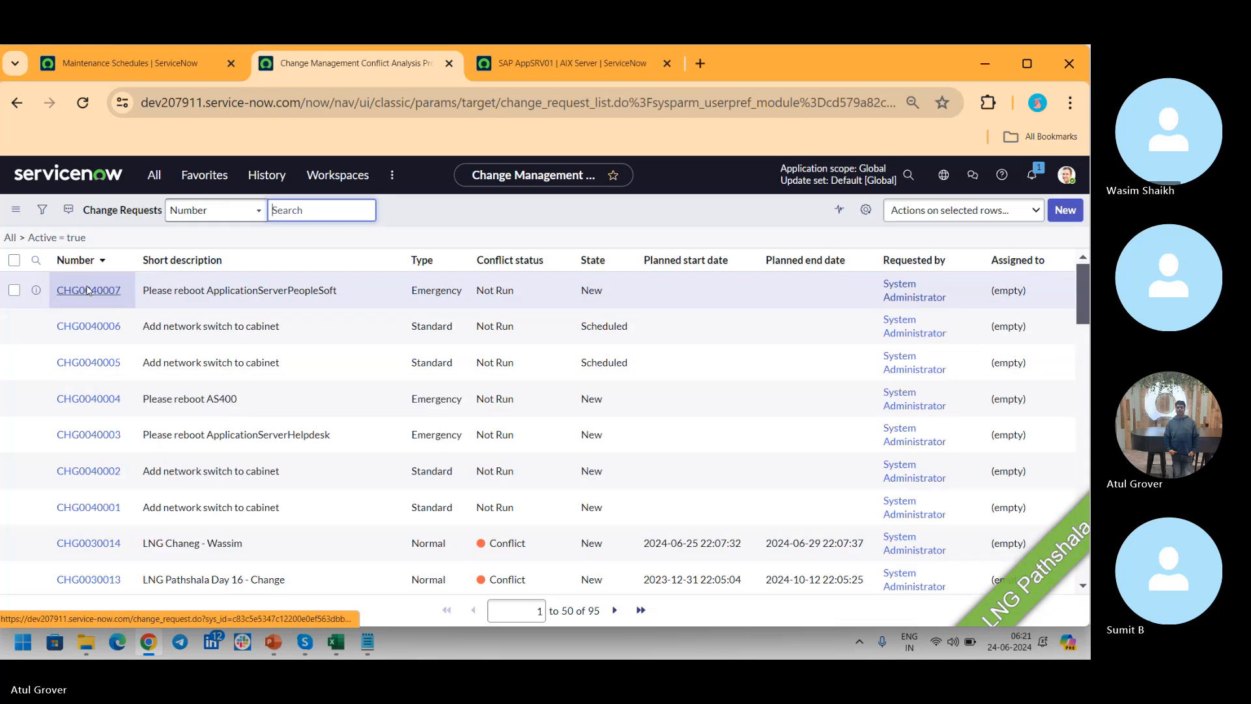
Filter the change requests by short description lng and open CHG0030013.
{"action": "left_click", "coordinate": [195, 298]}
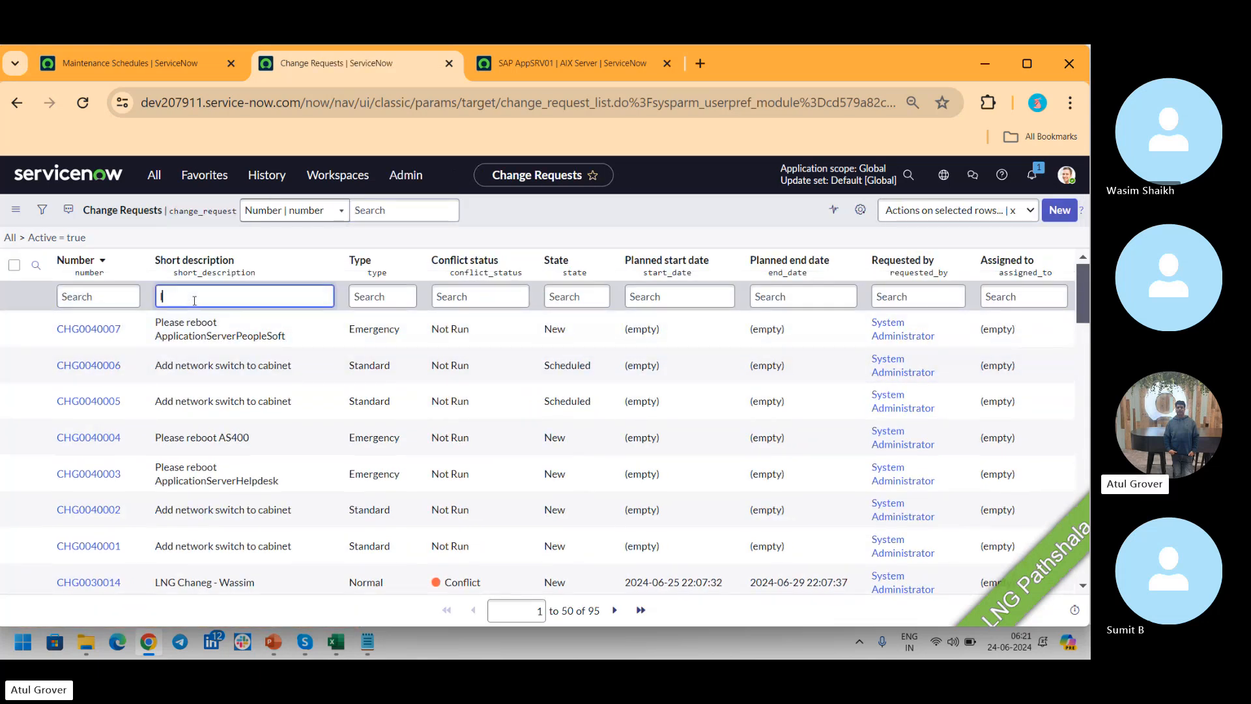
{"action": "type", "text": "lng"}
{"action": "key", "text": "Return"}
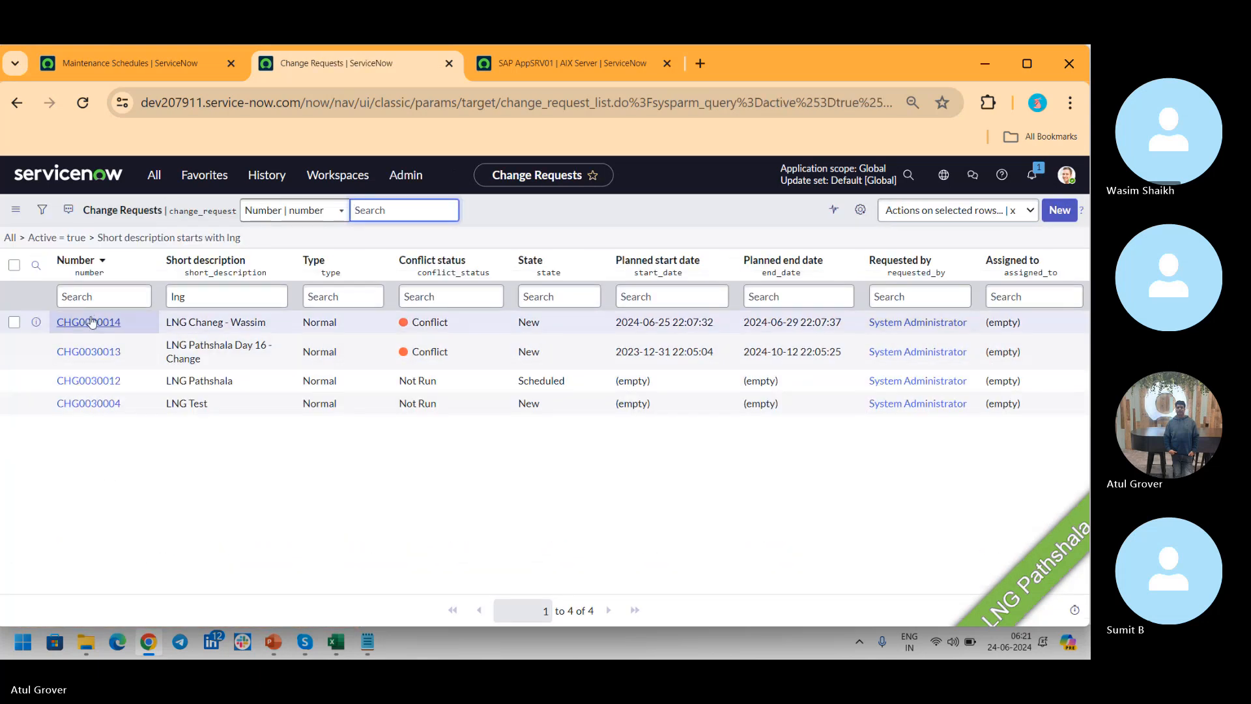
{"action": "left_click", "coordinate": [92, 352]}
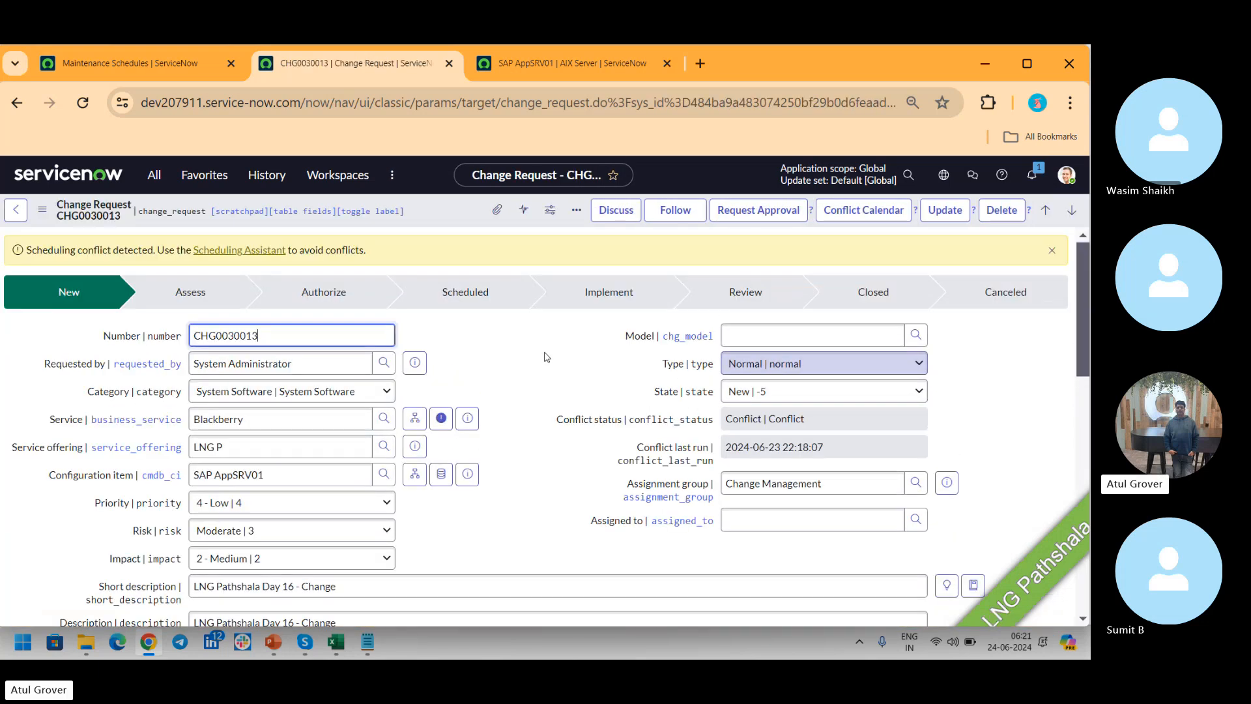
Keep the change type of CHG0030013 at Normal and review its list of detected conflicts.
{"action": "key", "text": "Down"}
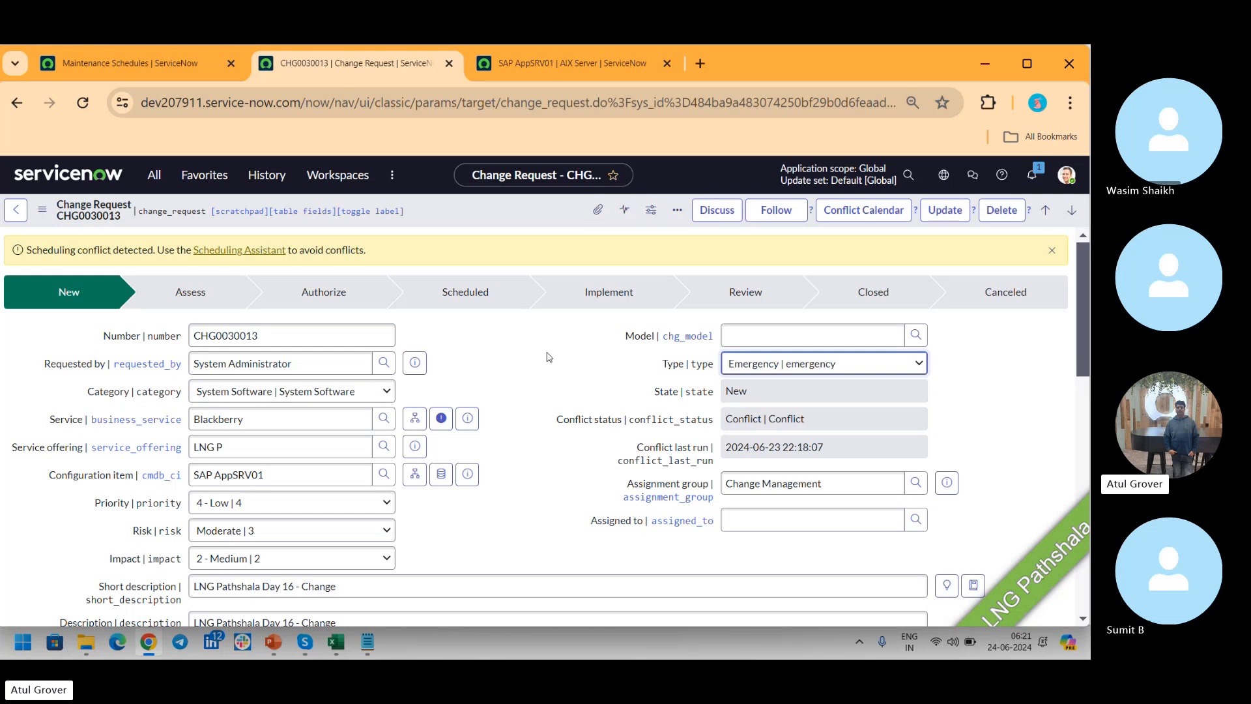
{"action": "key", "text": "Up"}
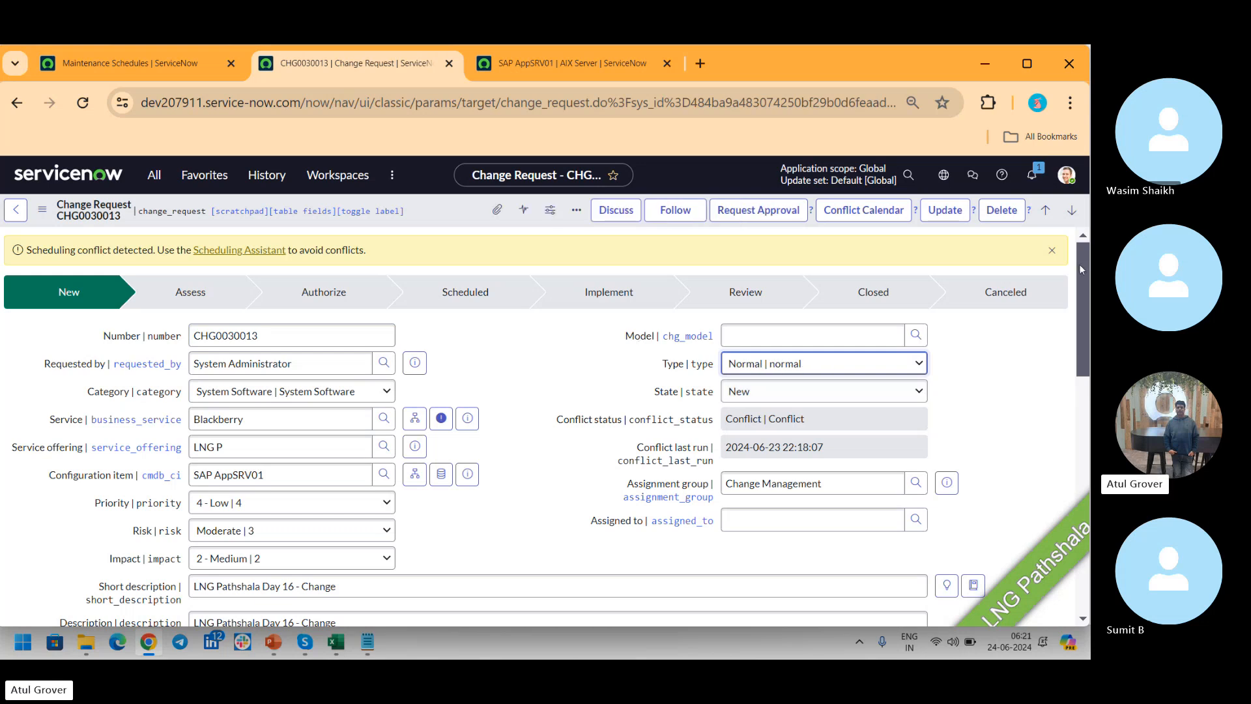
{"action": "left_click_drag", "start_coordinate": [1081, 264], "coordinate": [1082, 427]}
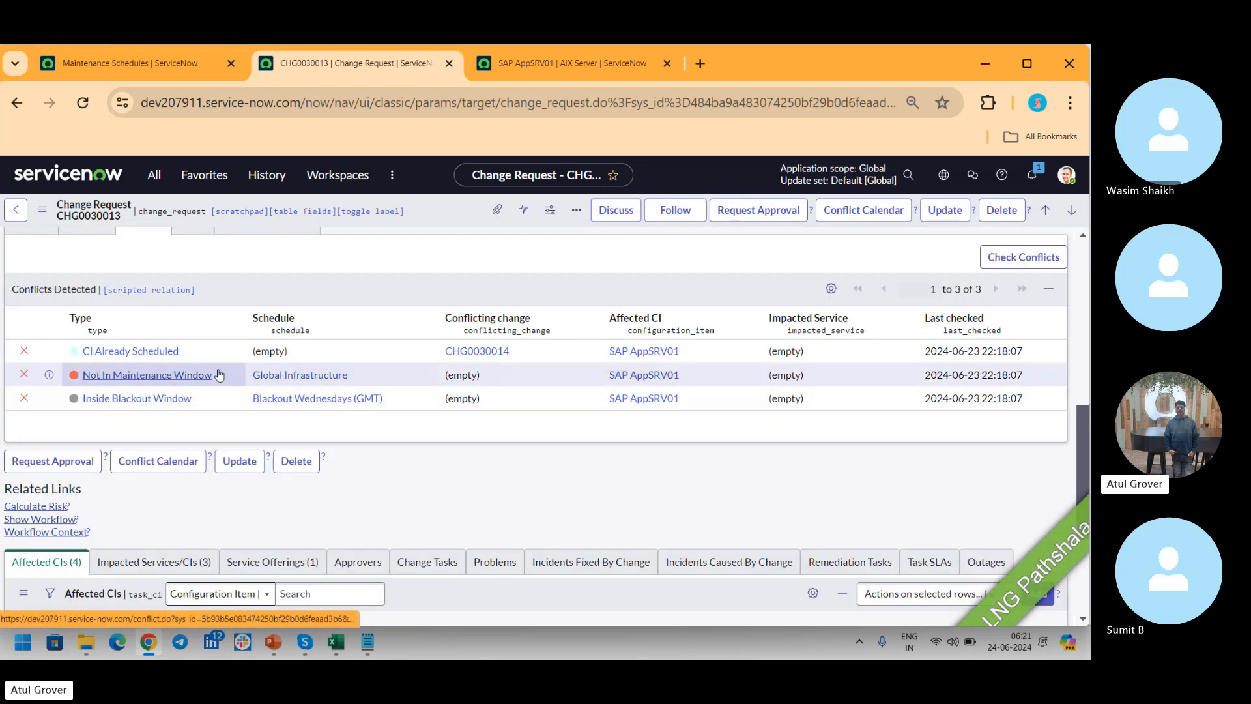
Open the Global Infrastructure maintenance schedule and examine the choices available for its Source field.
{"action": "left_click", "coordinate": [138, 63]}
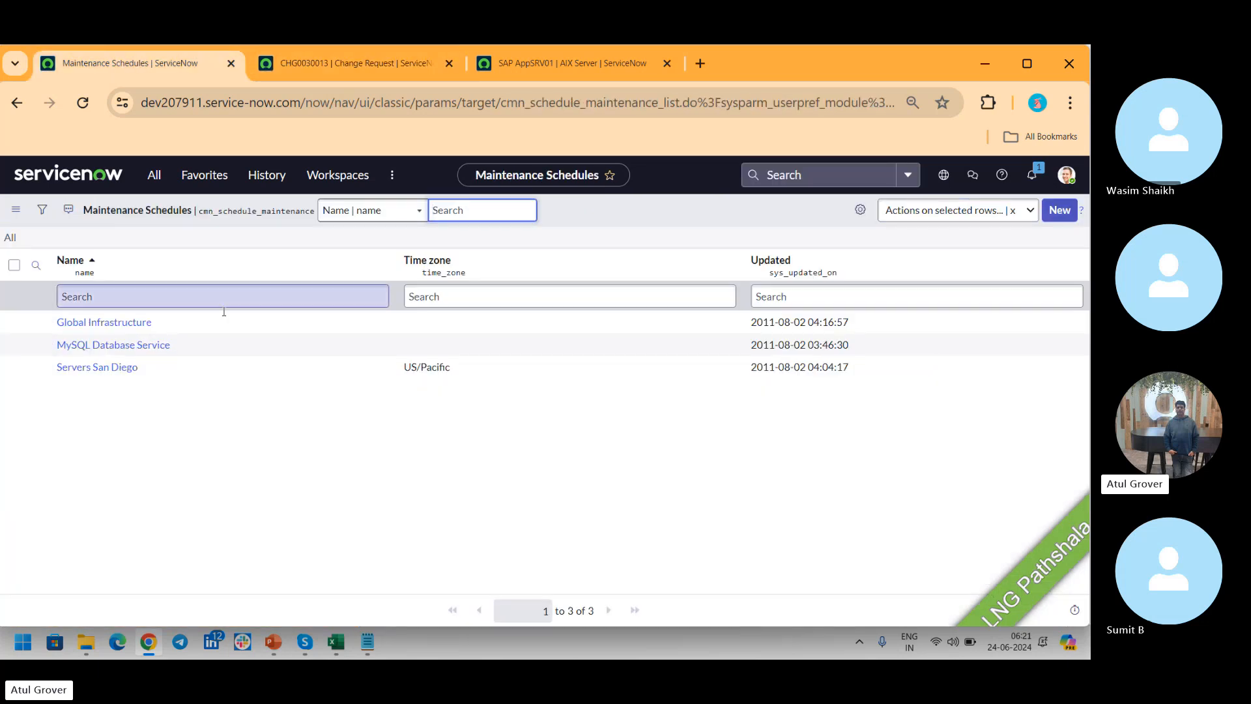
{"action": "left_click", "coordinate": [132, 323]}
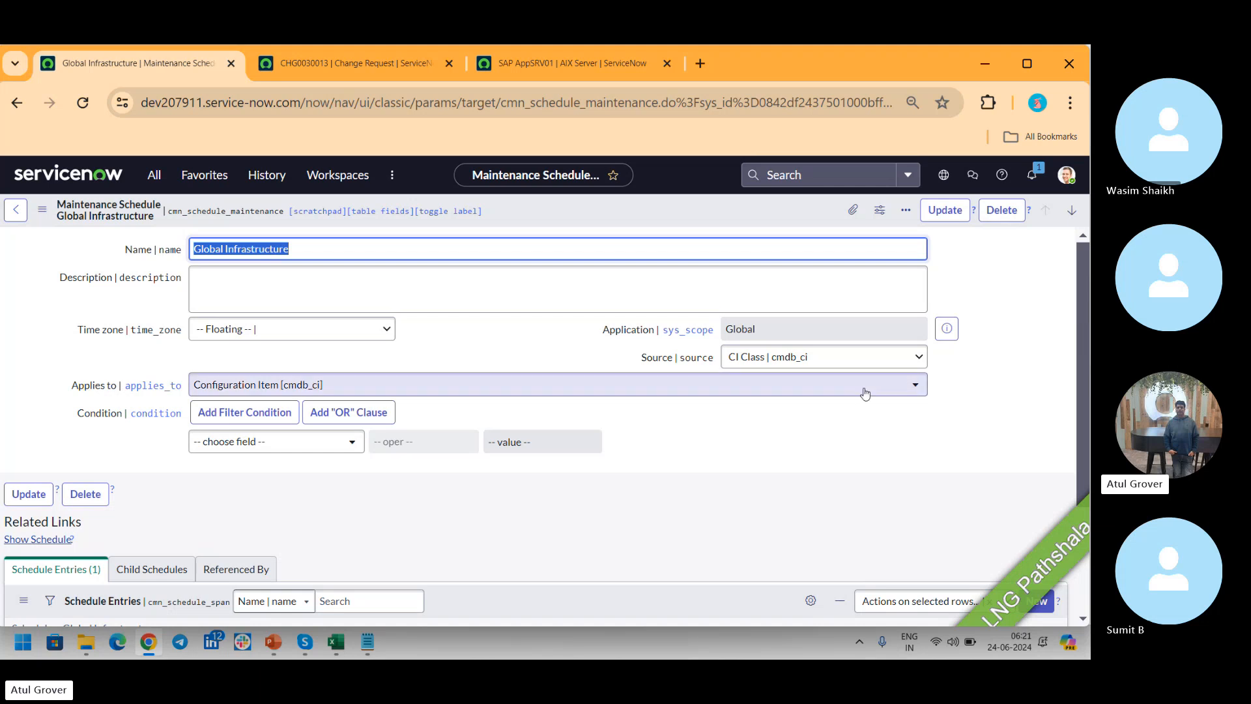
{"action": "left_click", "coordinate": [833, 364]}
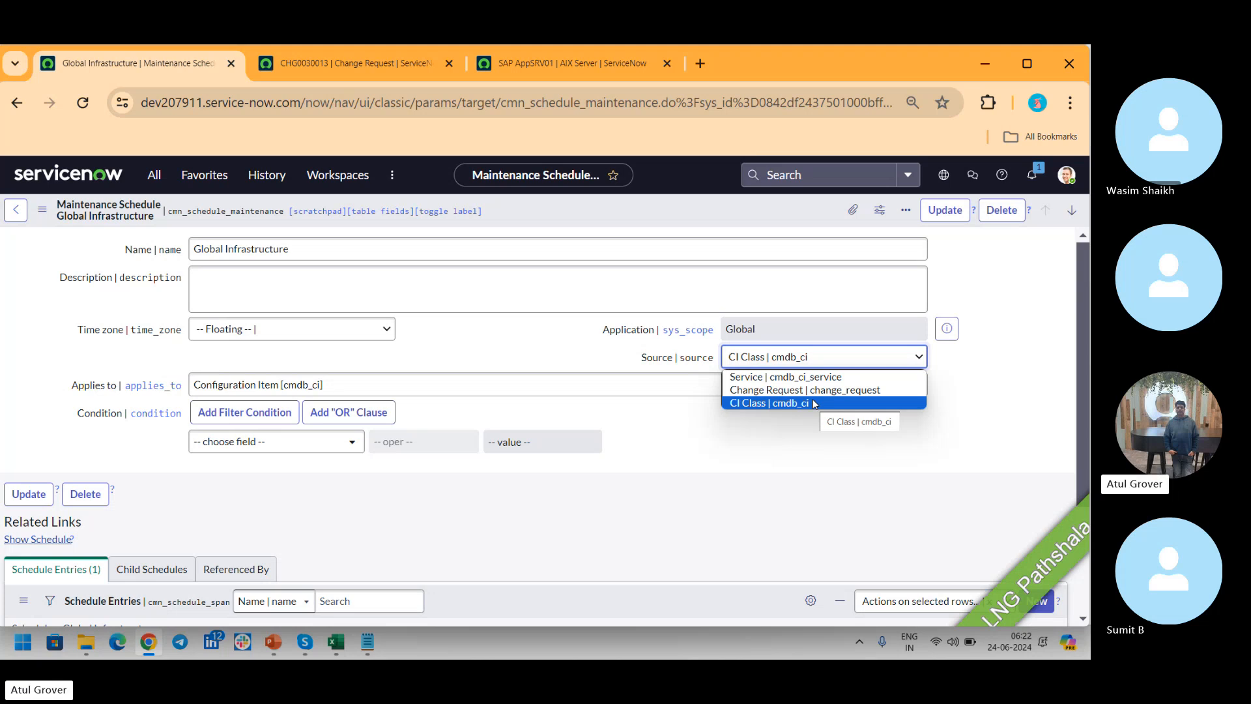
{"action": "left_click", "coordinate": [494, 376]}
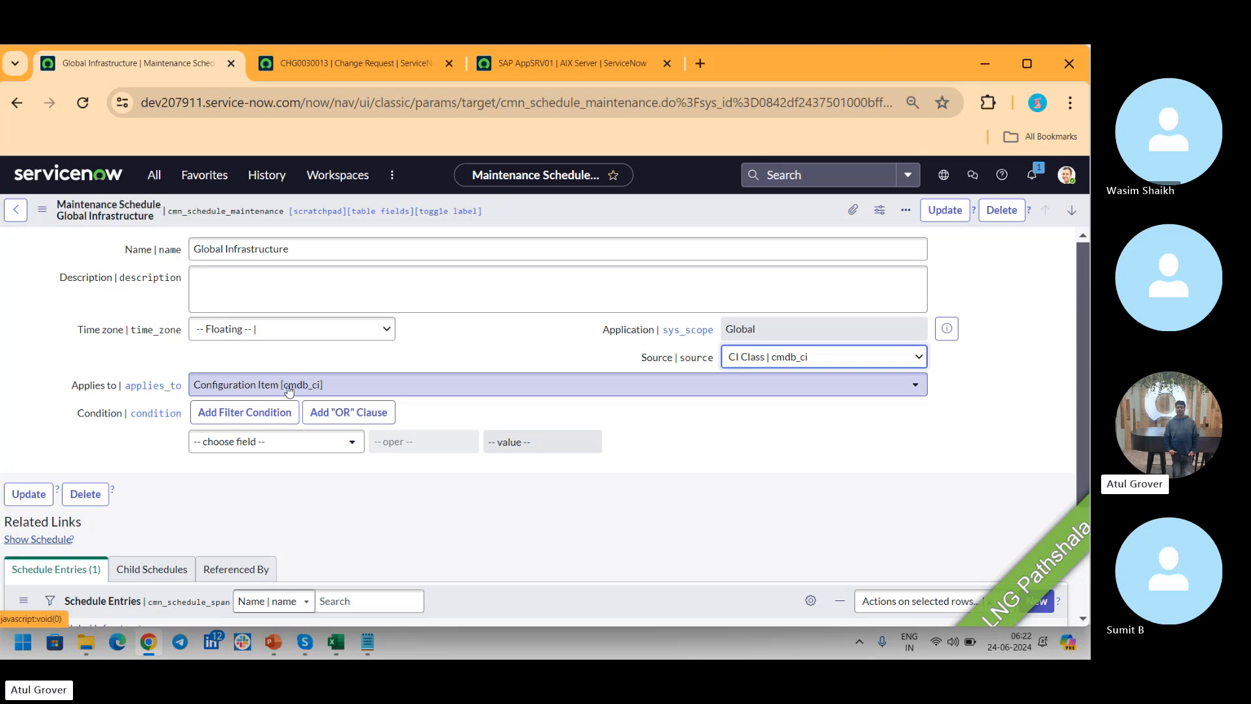
Choose Class as the condition field of the Global Infrastructure maintenance schedule.
{"action": "left_click", "coordinate": [292, 451]}
{"action": "type", "text": "clsa"}
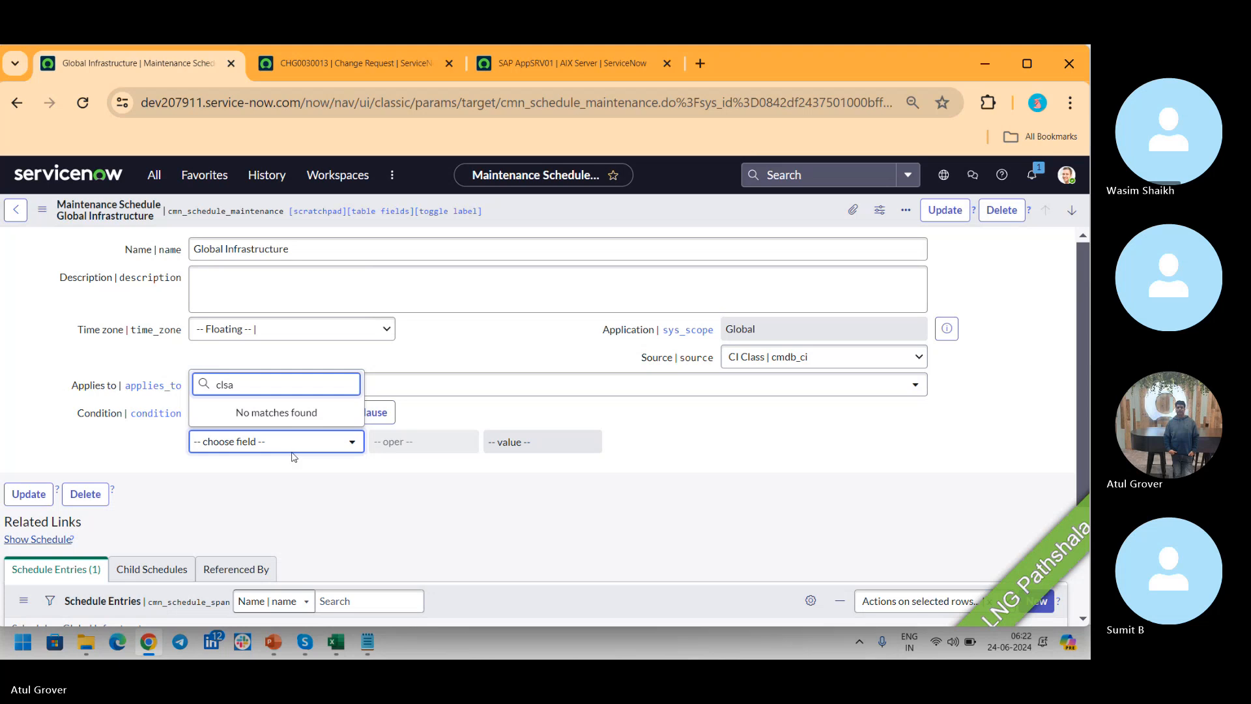
{"action": "key", "text": "BackSpace"}
{"action": "key", "text": "BackSpace"}
{"action": "type", "text": "as"}
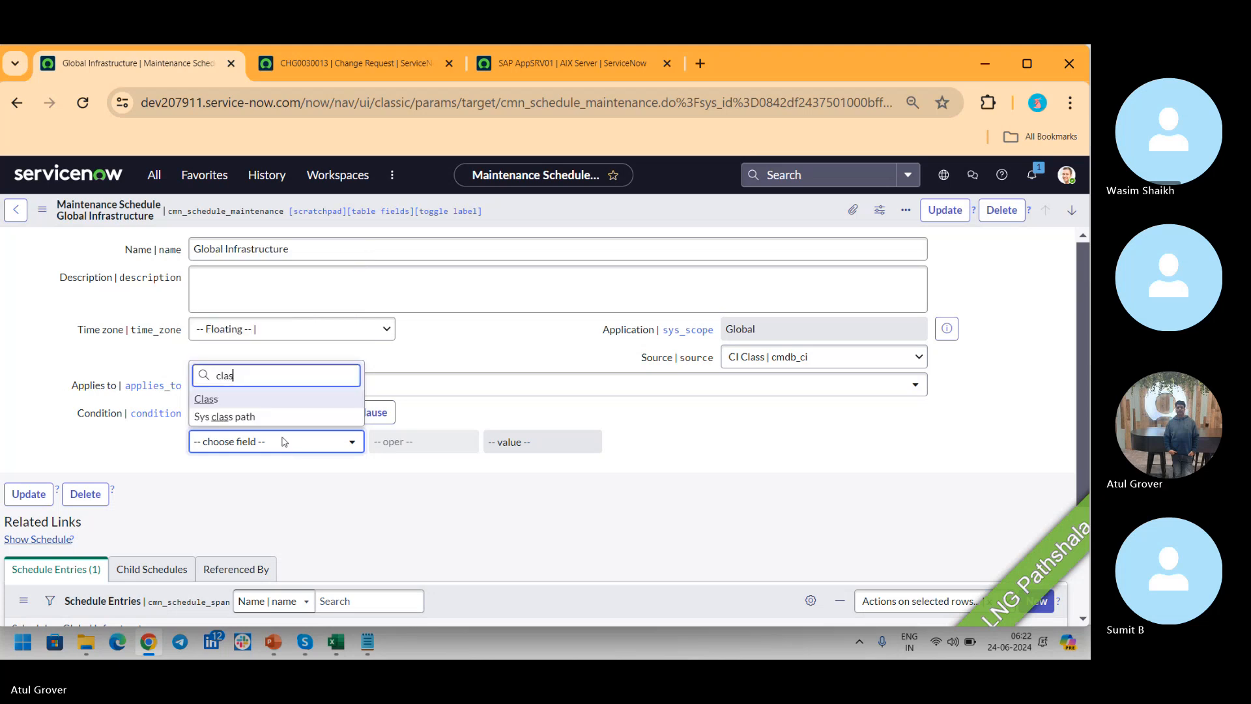
{"action": "left_click", "coordinate": [240, 405]}
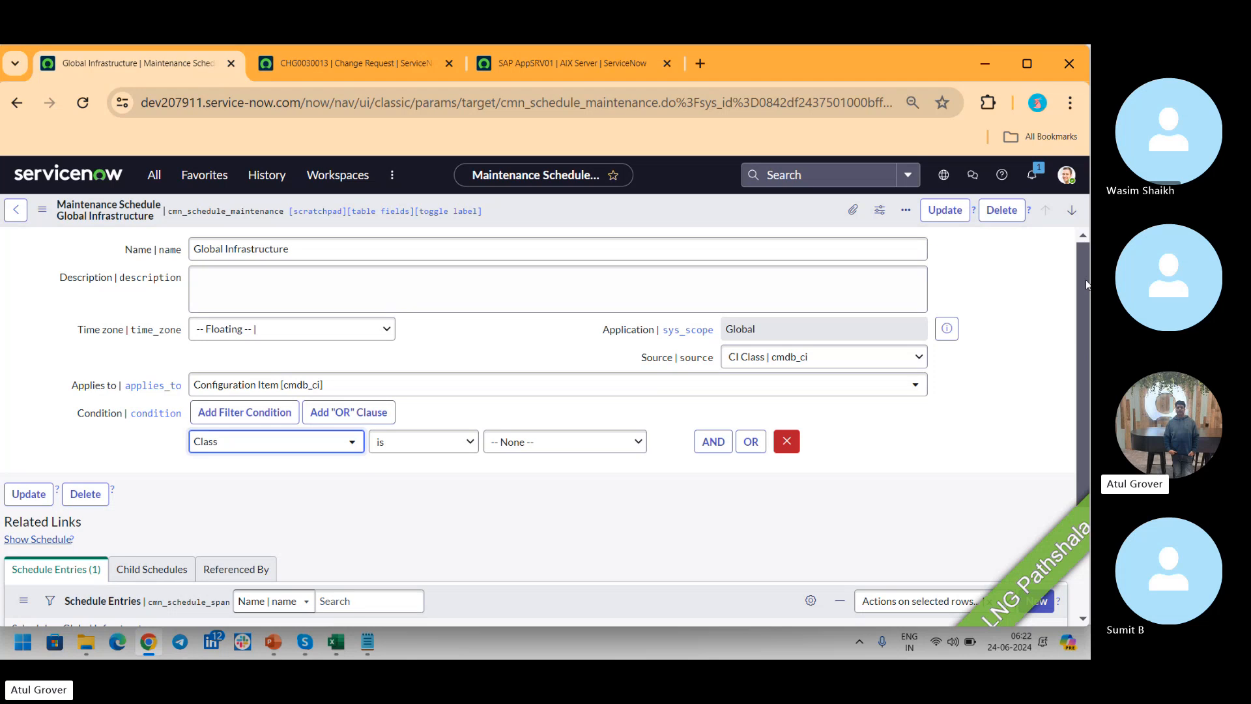
Open the Weekends schedule entry of Global Infrastructure and examine its start time, end time and repeat settings.
{"action": "scroll", "coordinate": [1086, 278], "scroll_direction": "down", "scroll_amount": 3}
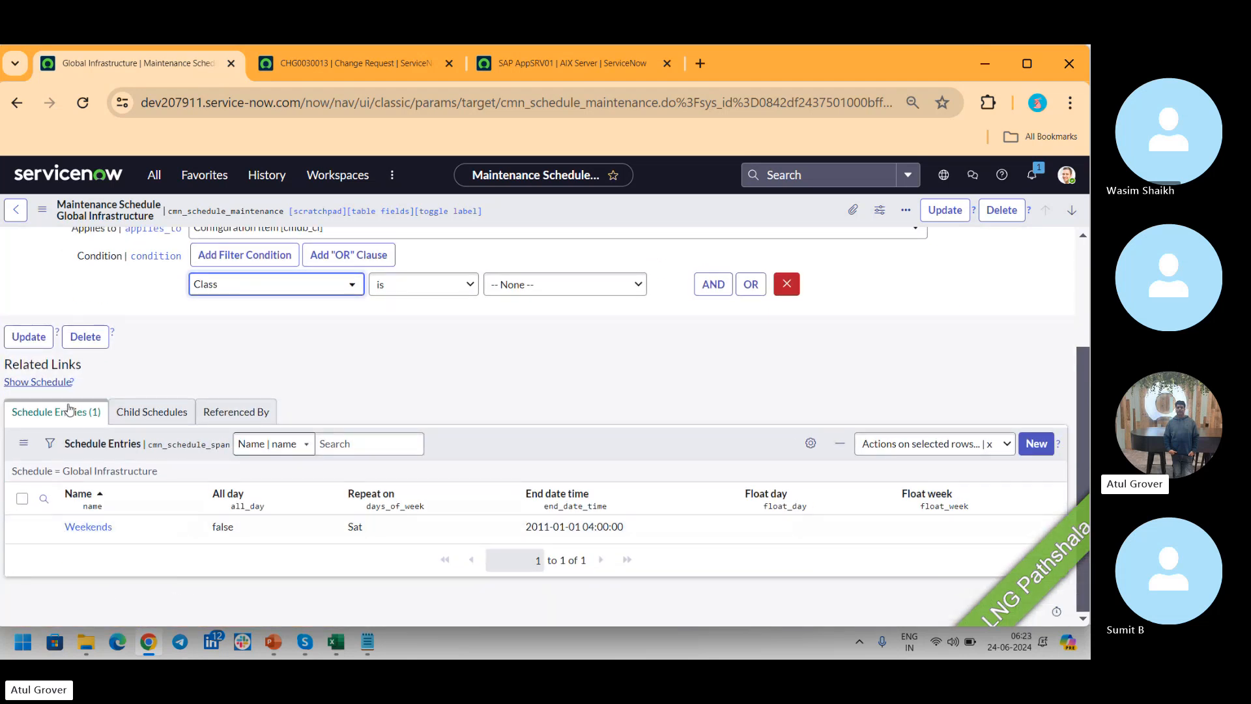
{"action": "left_click", "coordinate": [109, 533]}
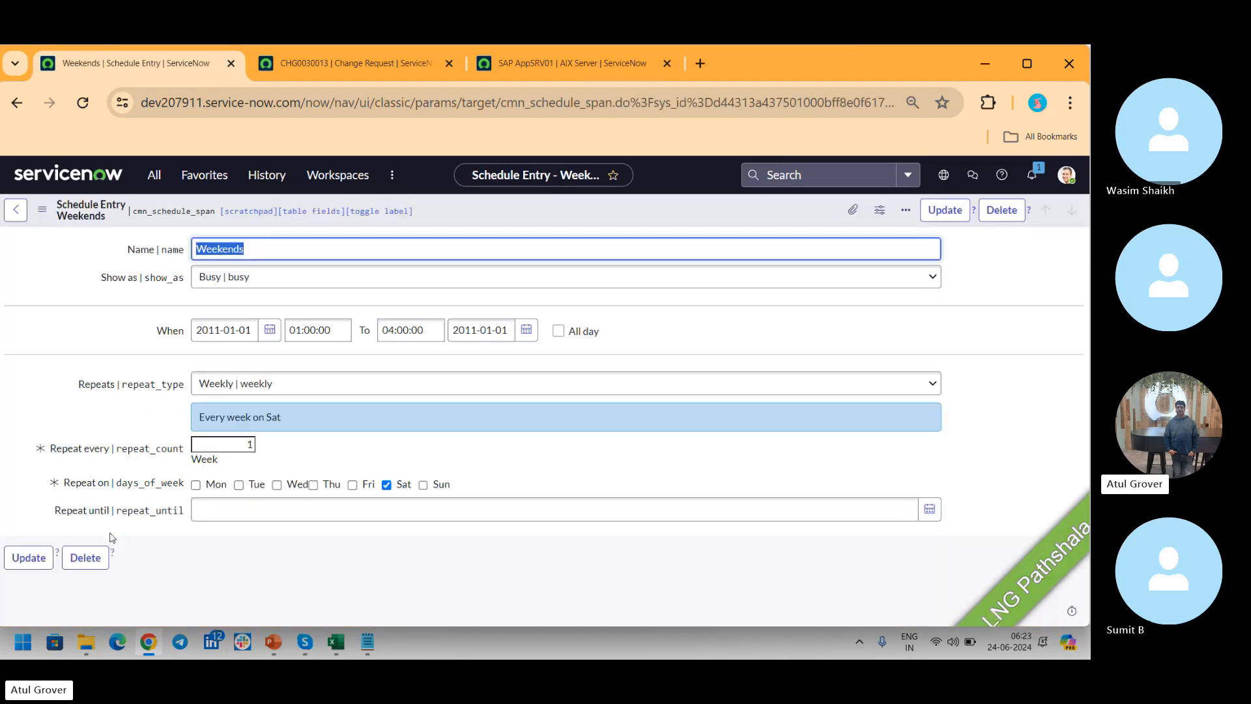
{"action": "left_click", "coordinate": [276, 249]}
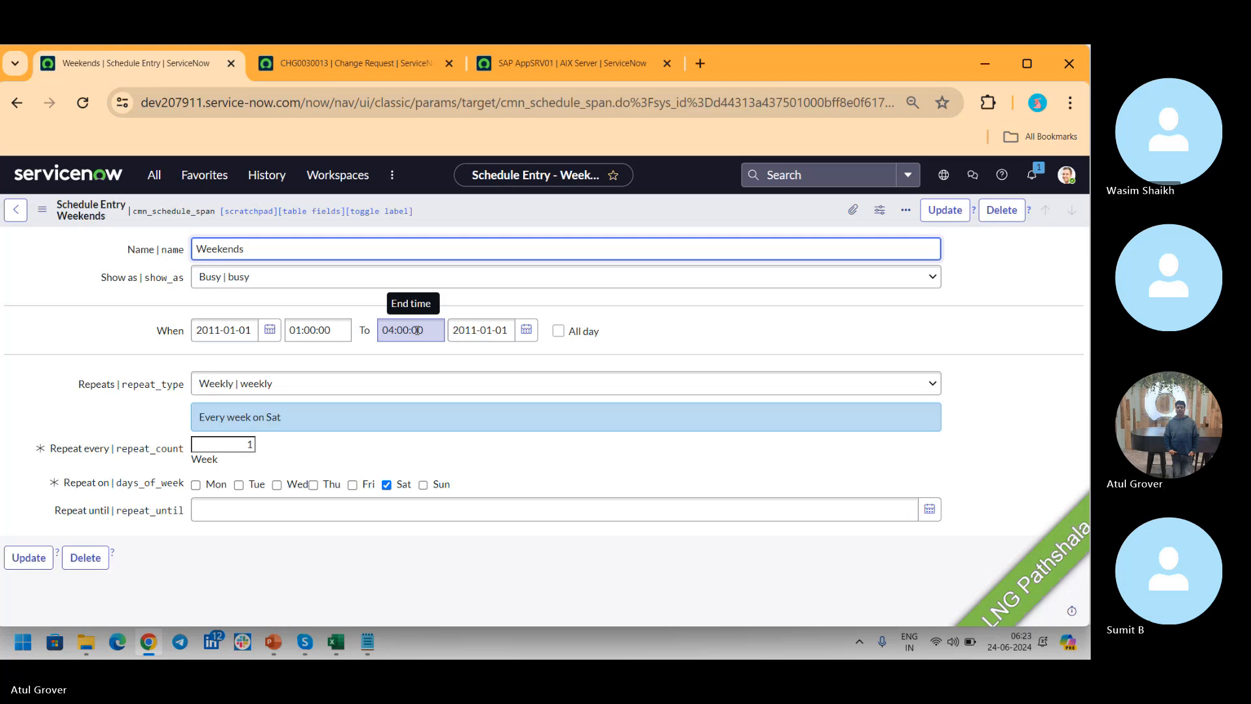
Search the navigator for change and open the list of open change requests in place of the SAP AppSRV01 record.
{"action": "left_click", "coordinate": [561, 63]}
{"action": "left_click", "coordinate": [163, 184]}
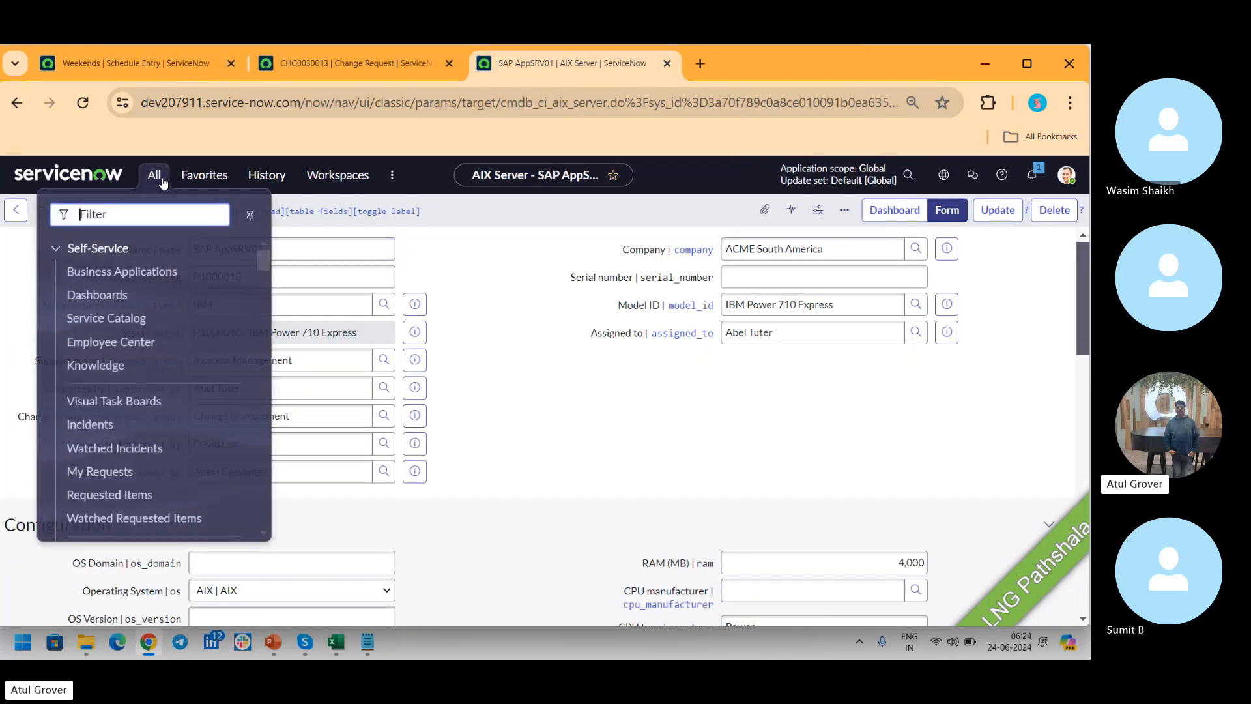
{"action": "type", "text": "change"}
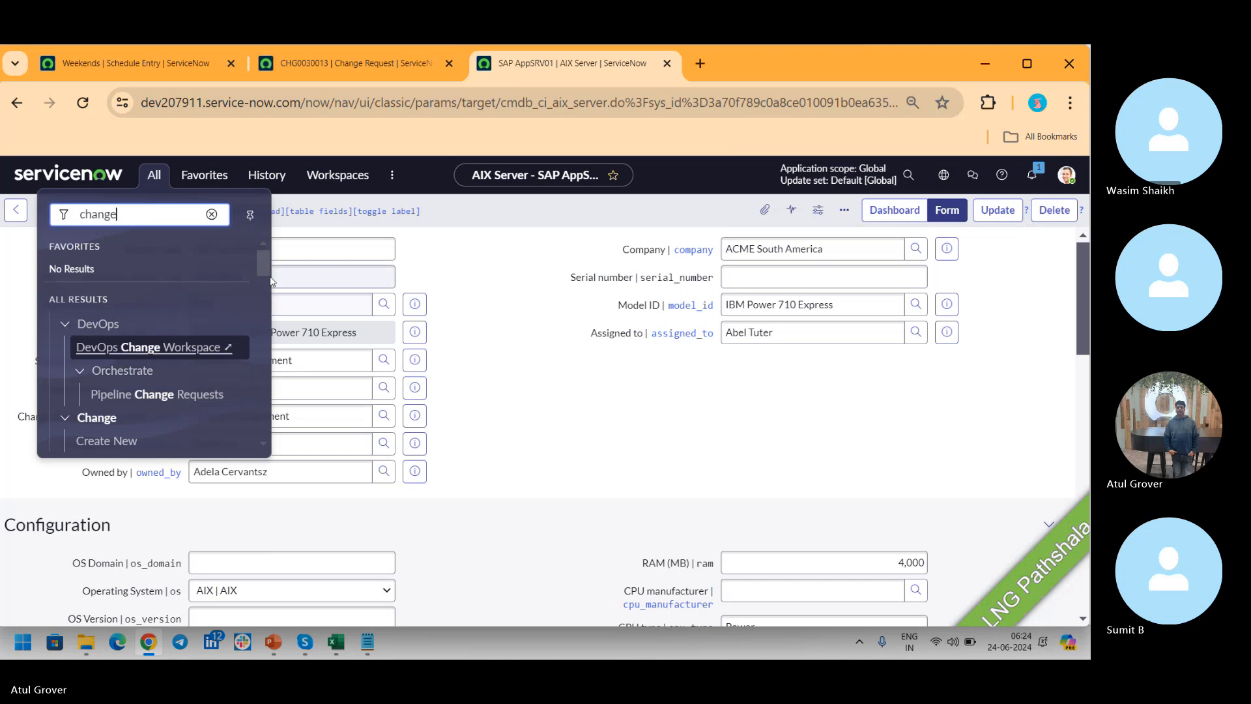
{"action": "left_click", "coordinate": [265, 260]}
{"action": "left_click_drag", "start_coordinate": [265, 258], "coordinate": [264, 275]}
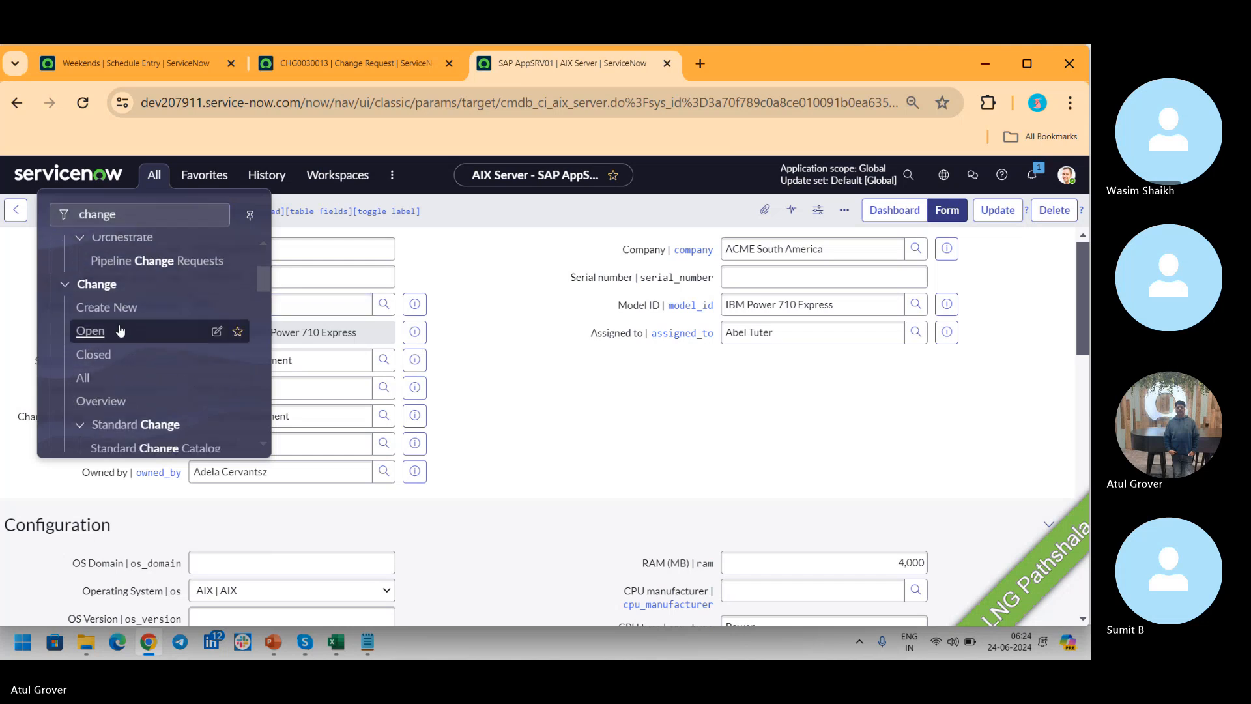
{"action": "left_click", "coordinate": [90, 331]}
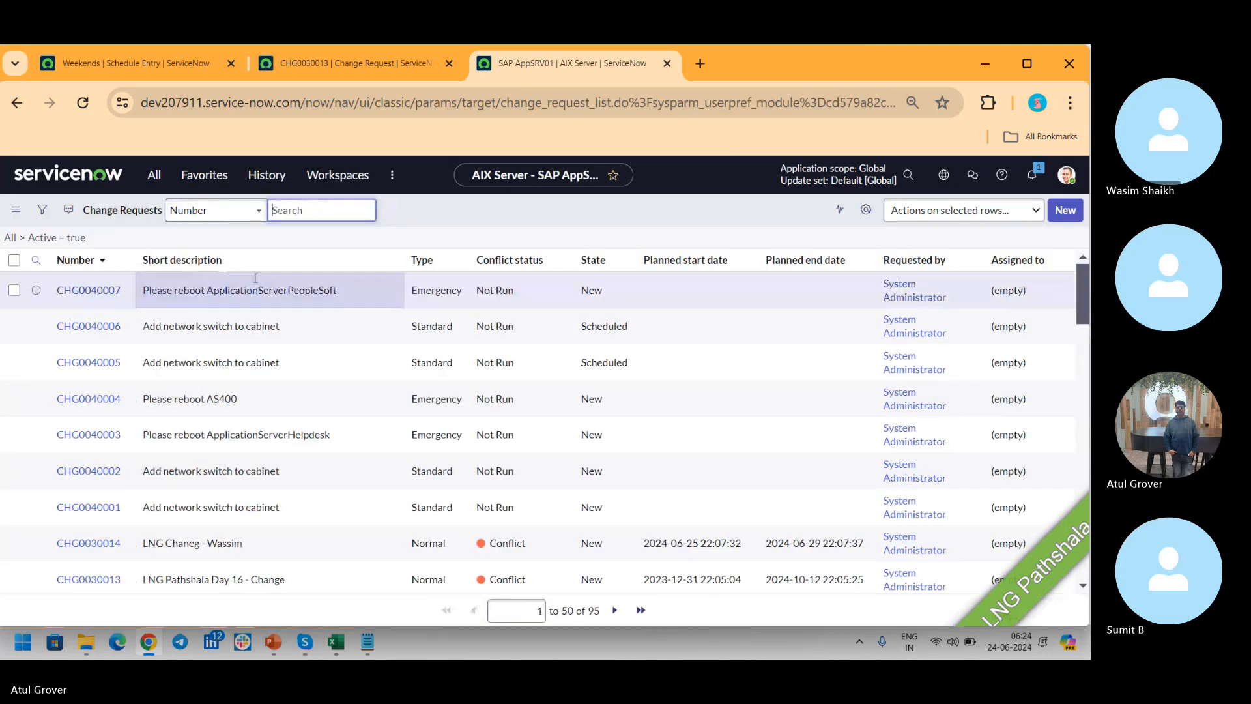
Filter the change requests by short description lng and open CHG0030014 to examine its detected conflicts.
{"action": "left_click", "coordinate": [229, 296]}
{"action": "type", "text": "lng"}
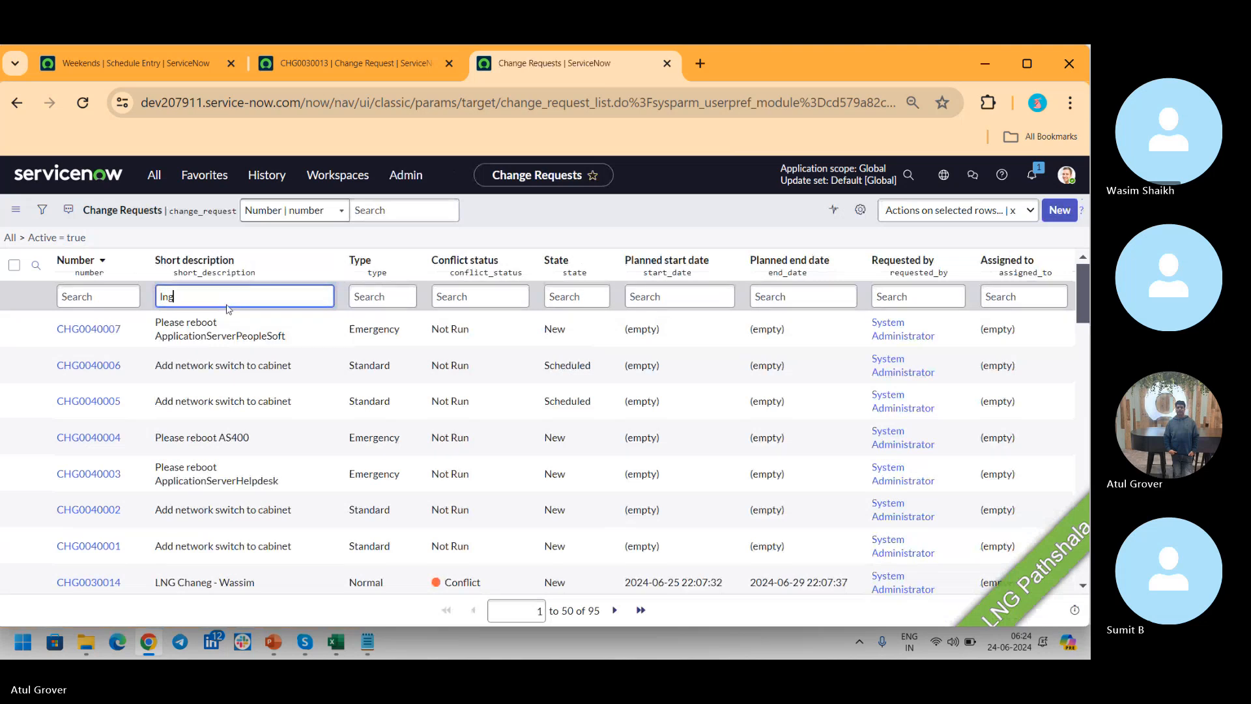
{"action": "key", "text": "Return"}
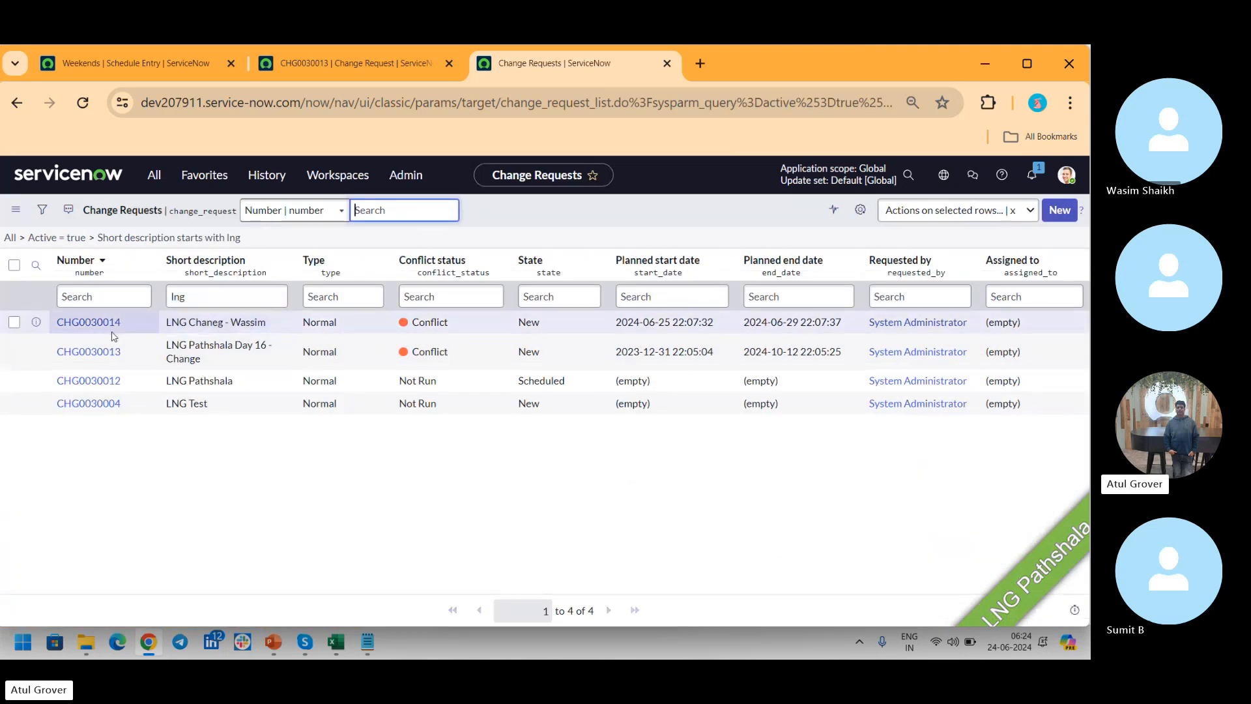
{"action": "left_click", "coordinate": [94, 326]}
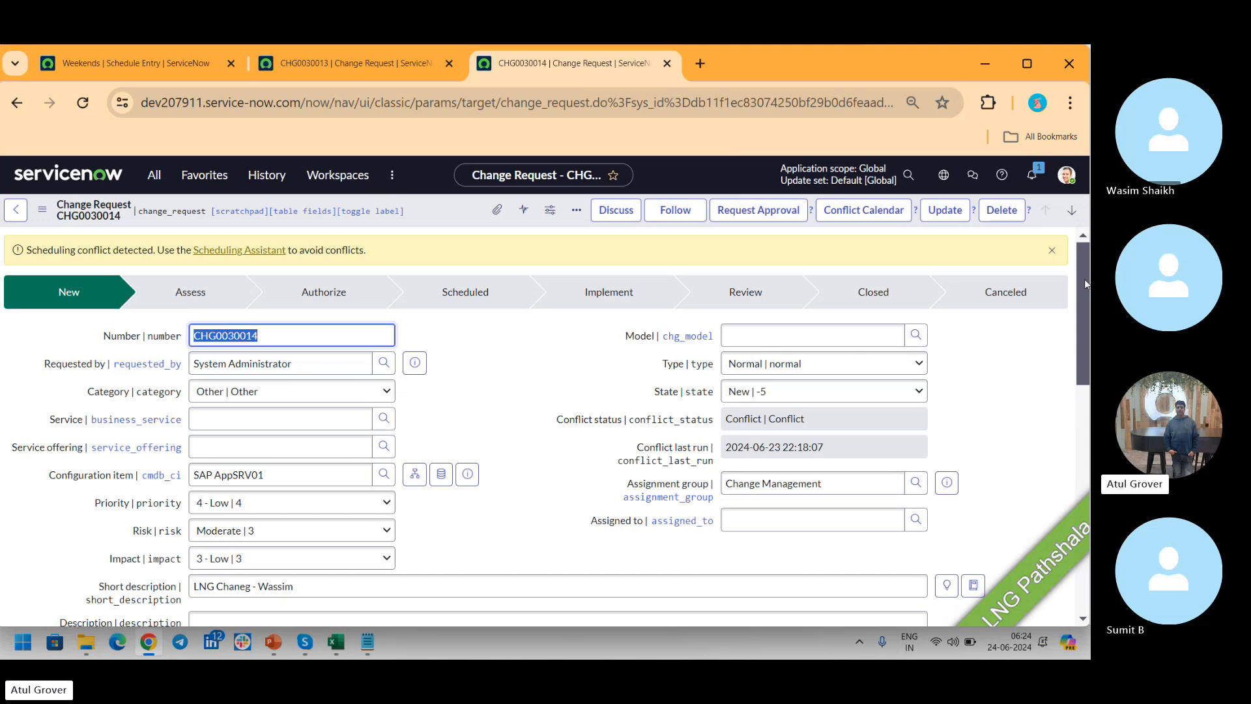
{"action": "left_click_drag", "start_coordinate": [1084, 274], "coordinate": [1085, 424]}
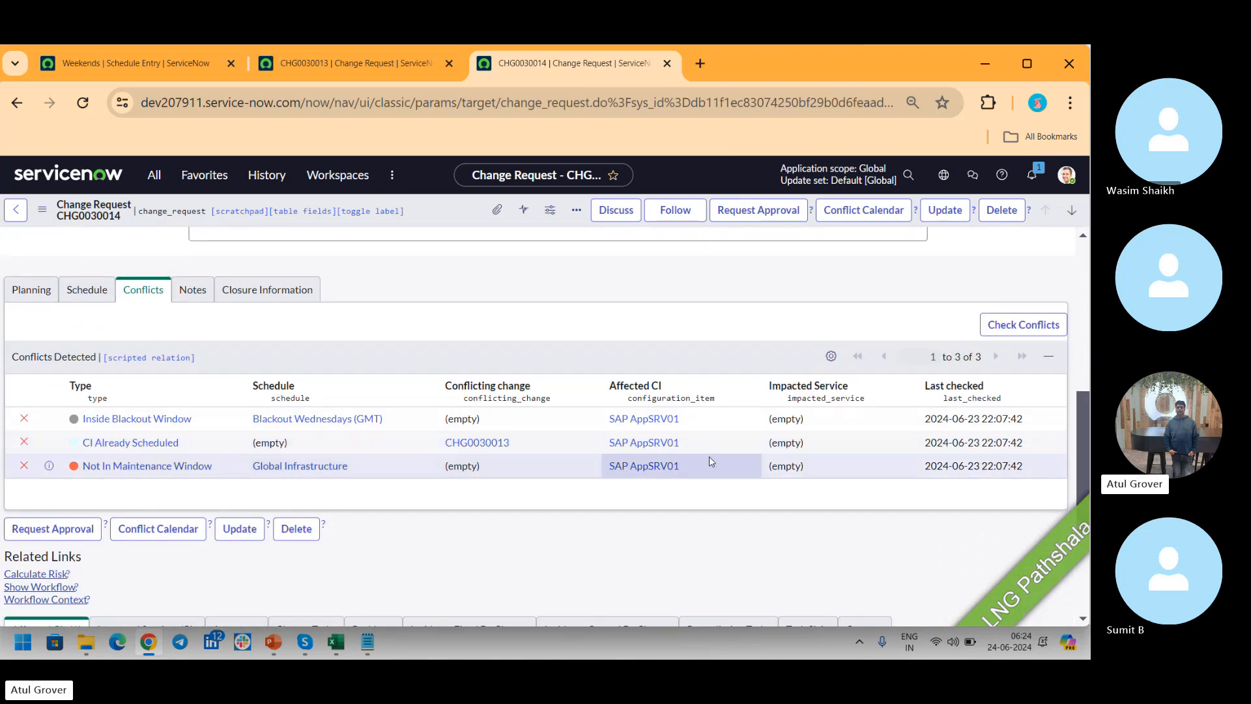
{"action": "left_click", "coordinate": [29, 293]}
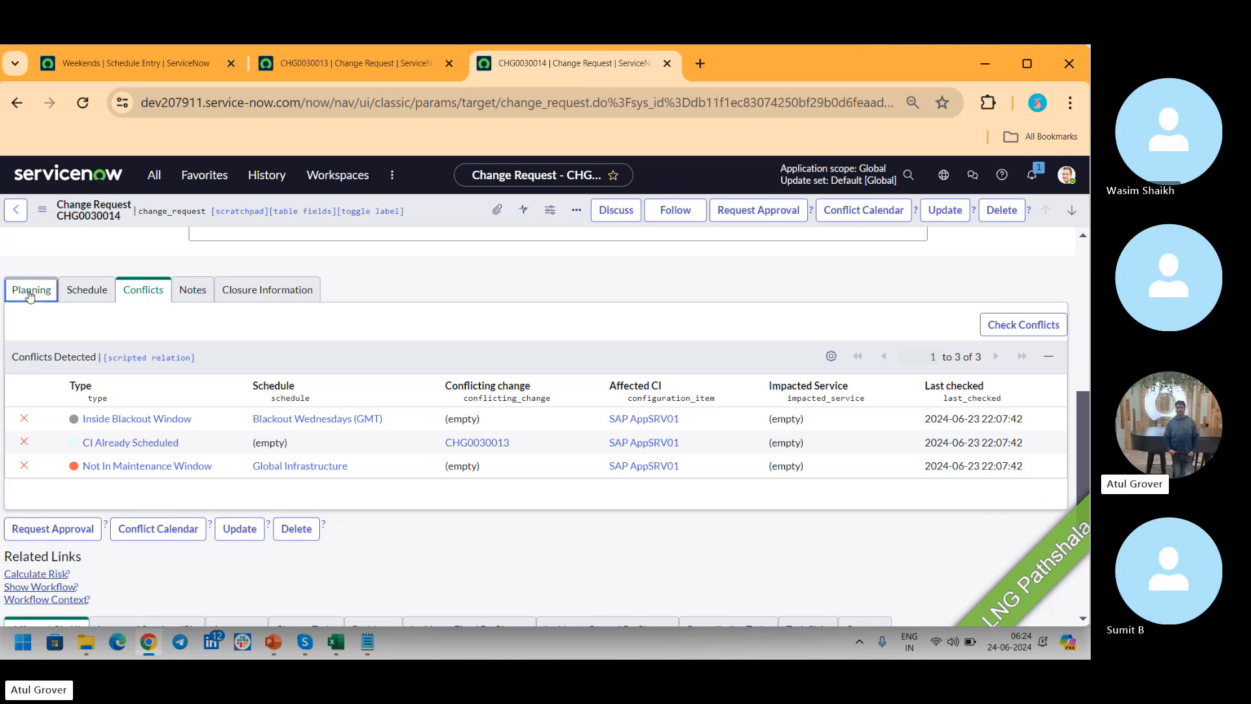
{"action": "left_click", "coordinate": [86, 289]}
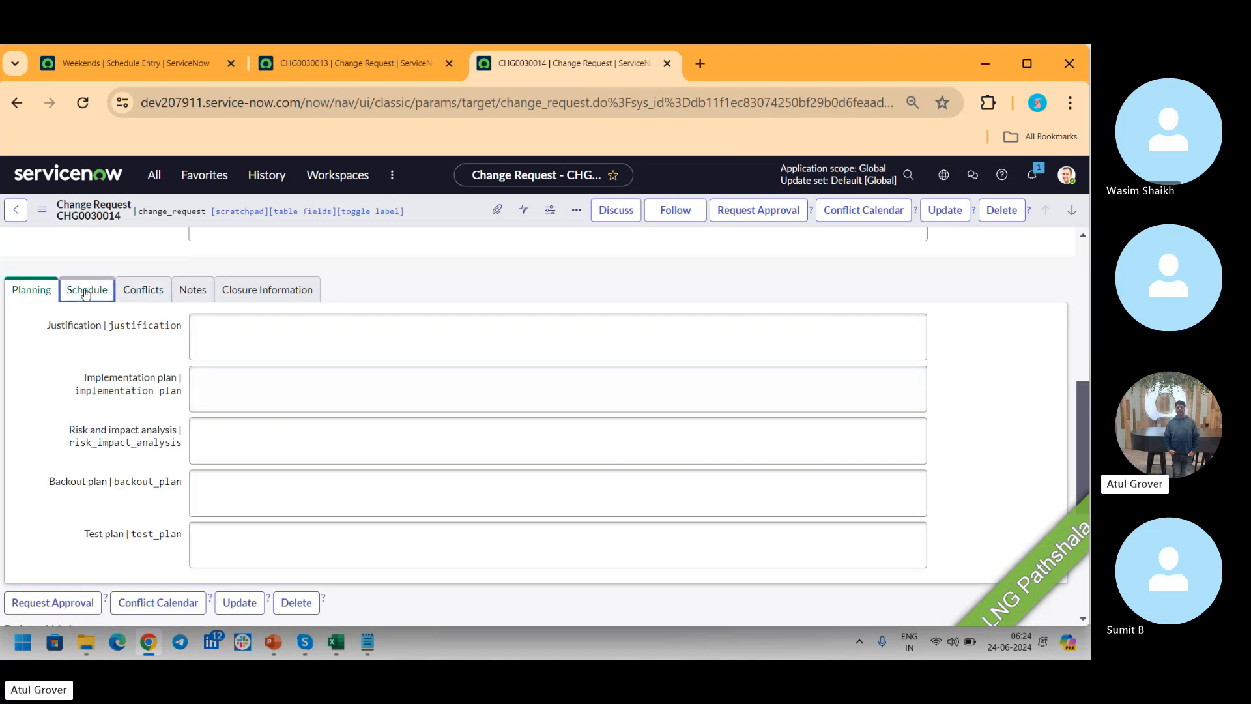
{"action": "left_click", "coordinate": [384, 352]}
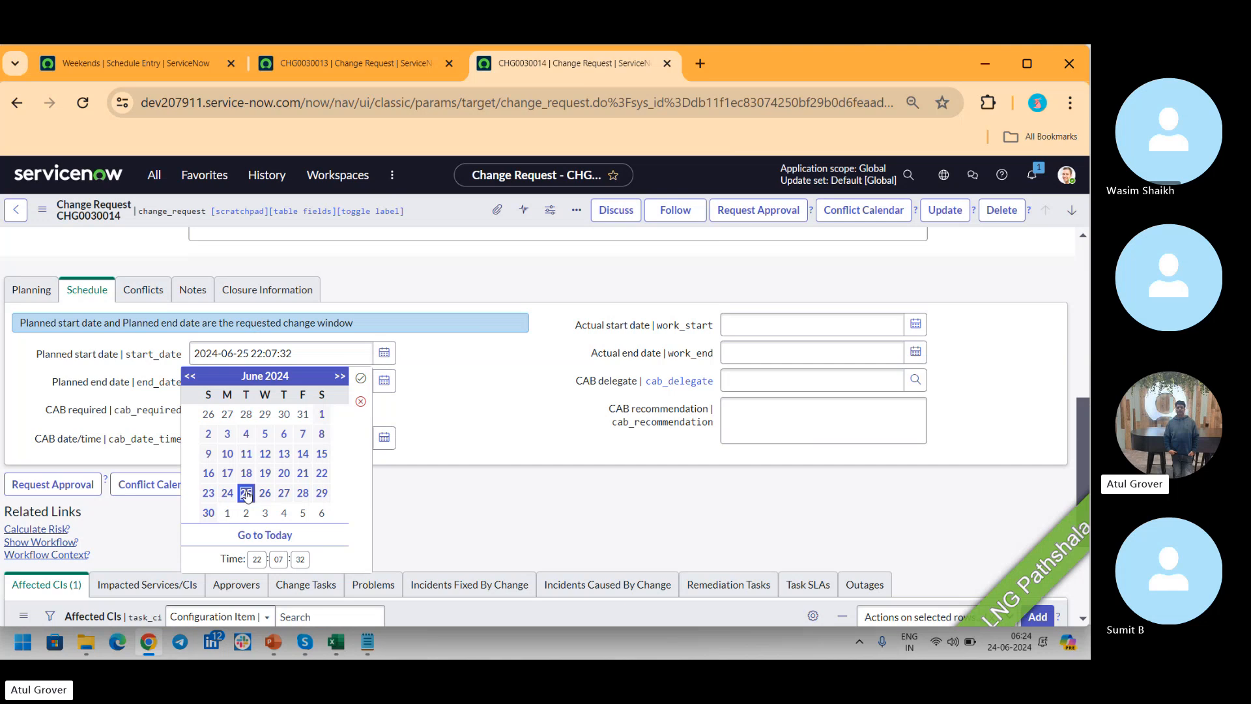
{"action": "left_click", "coordinate": [361, 378]}
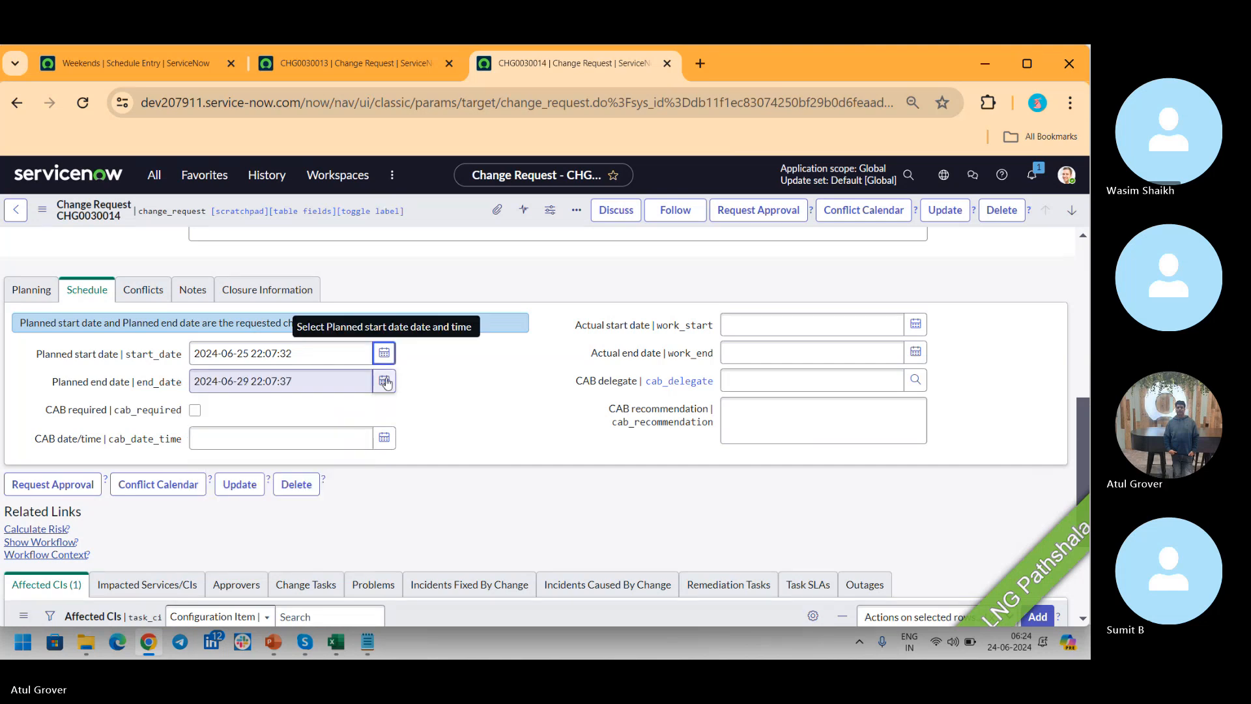
{"action": "left_click", "coordinate": [385, 381]}
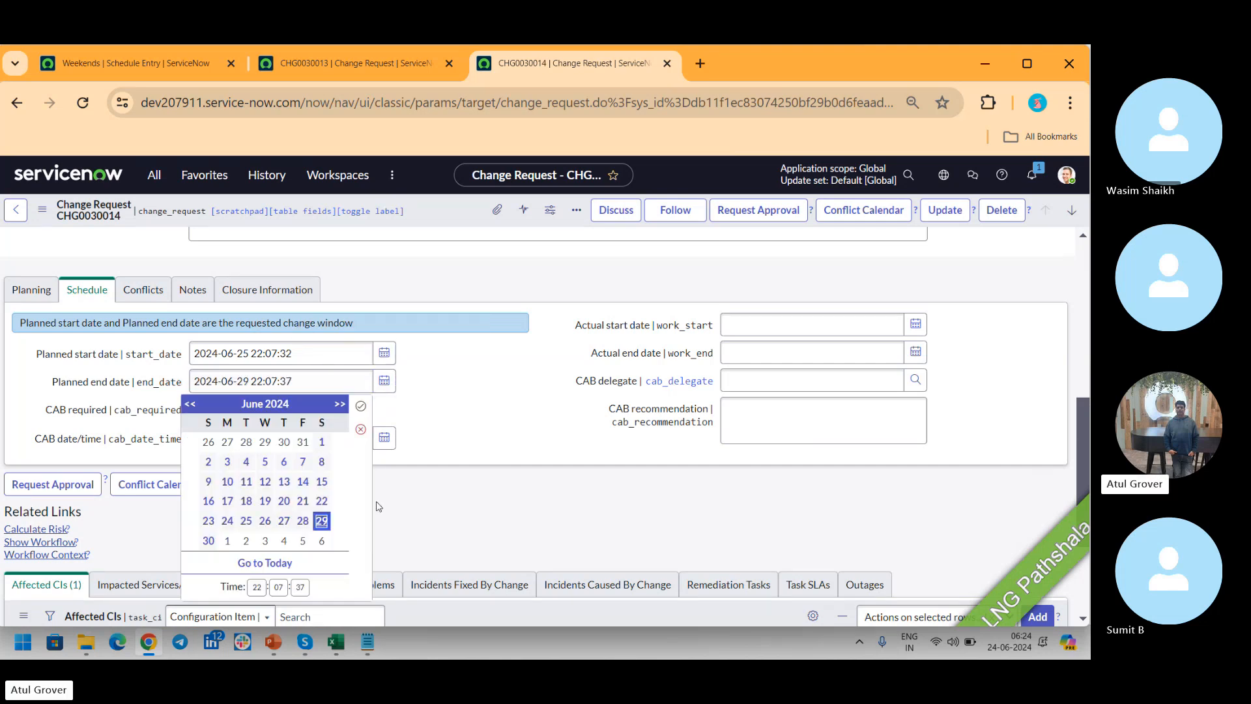
{"action": "left_click", "coordinate": [303, 521]}
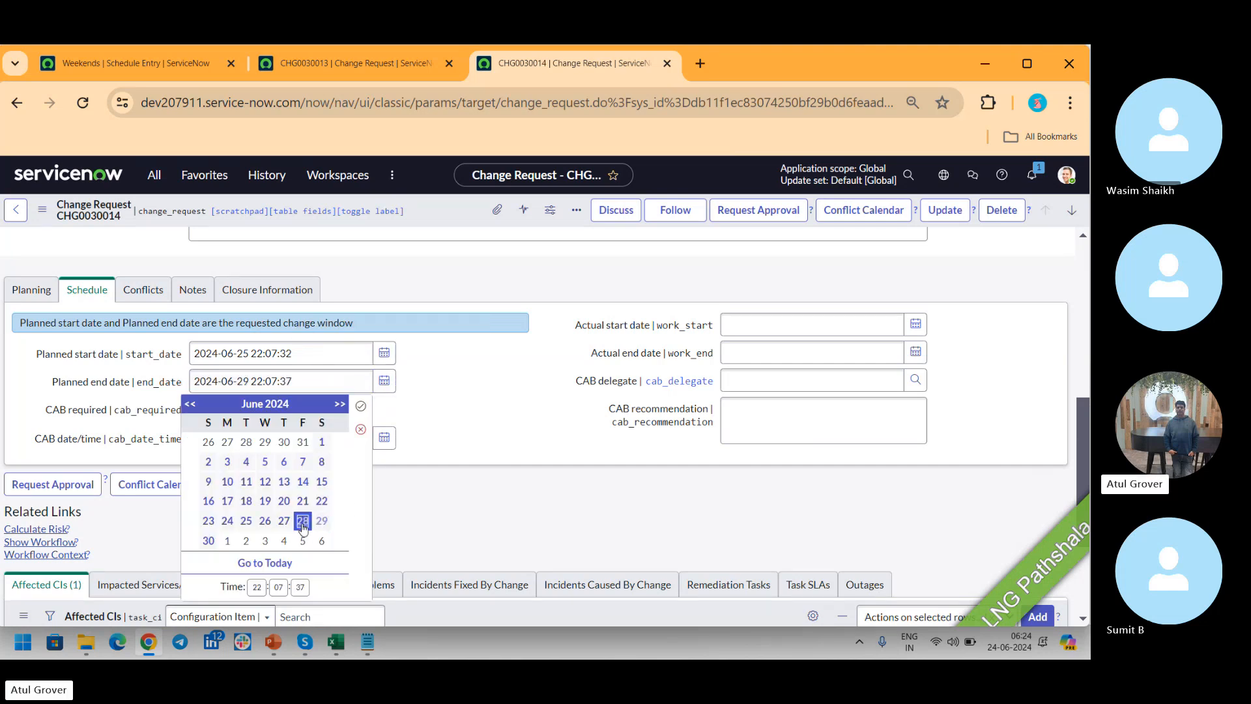
{"action": "left_click", "coordinate": [361, 407]}
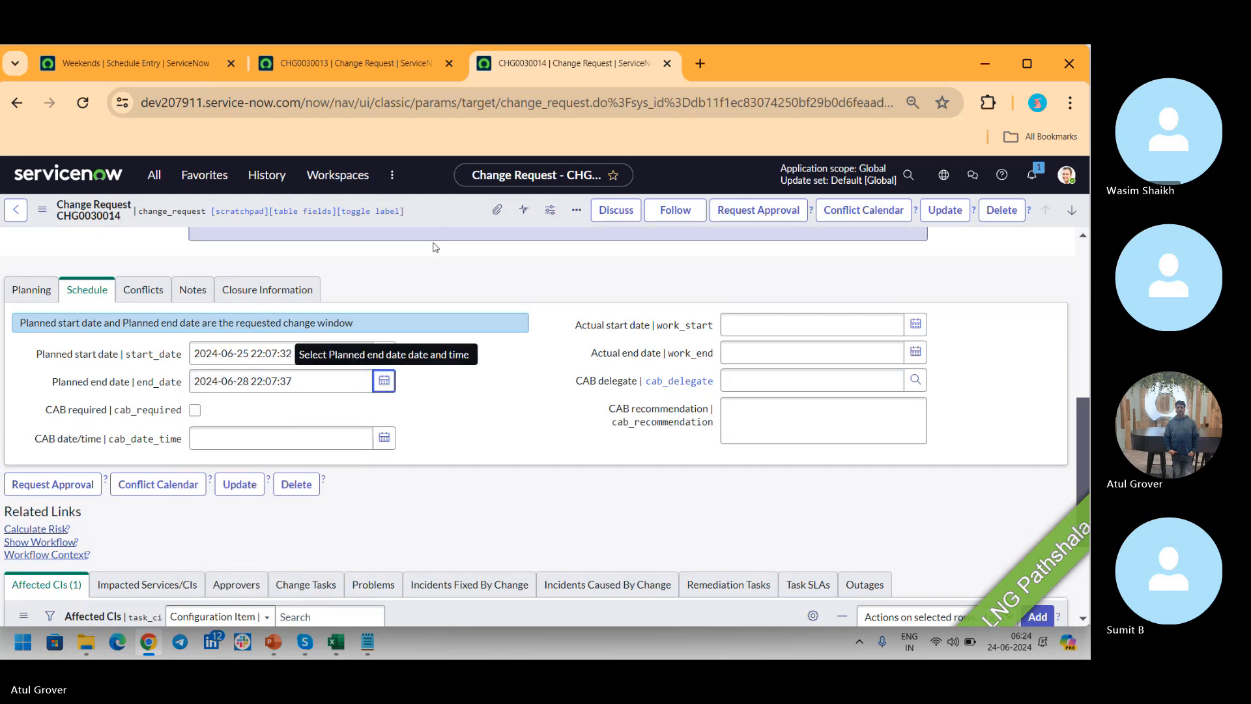
Save CHG0030014 with the shortened change window and review its updated conflicts.
{"action": "right_click", "coordinate": [436, 215]}
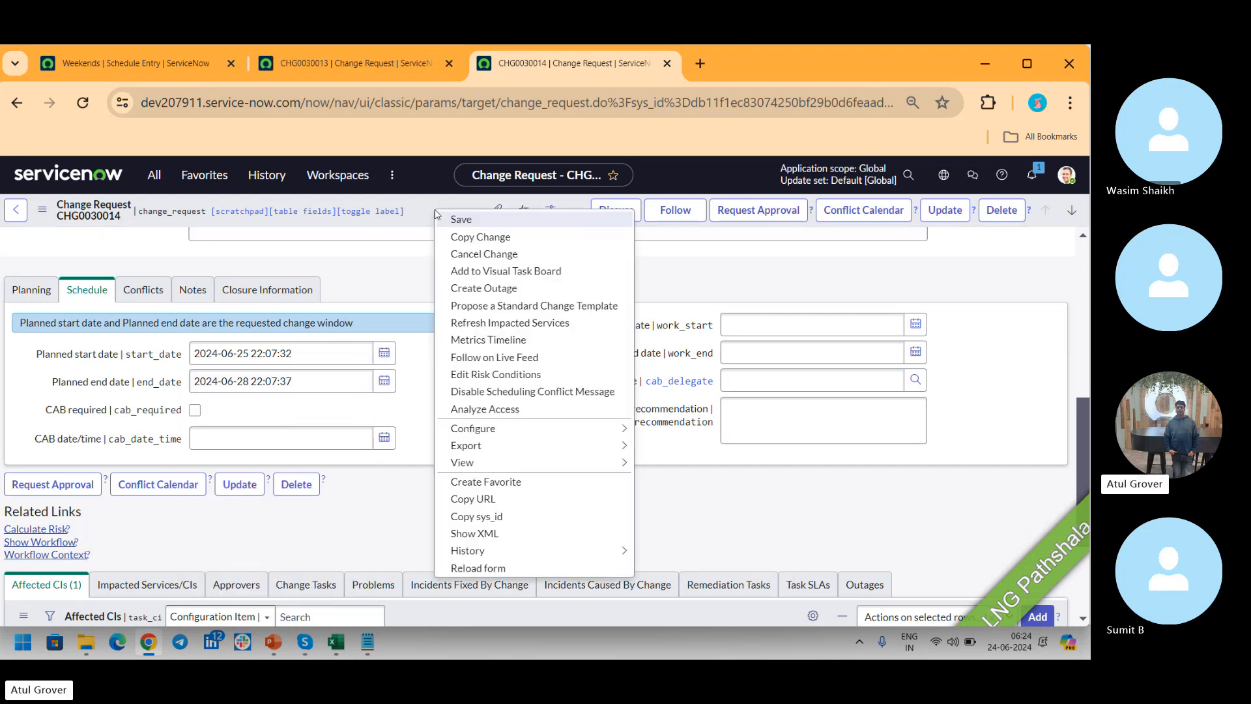
{"action": "left_click", "coordinate": [445, 223]}
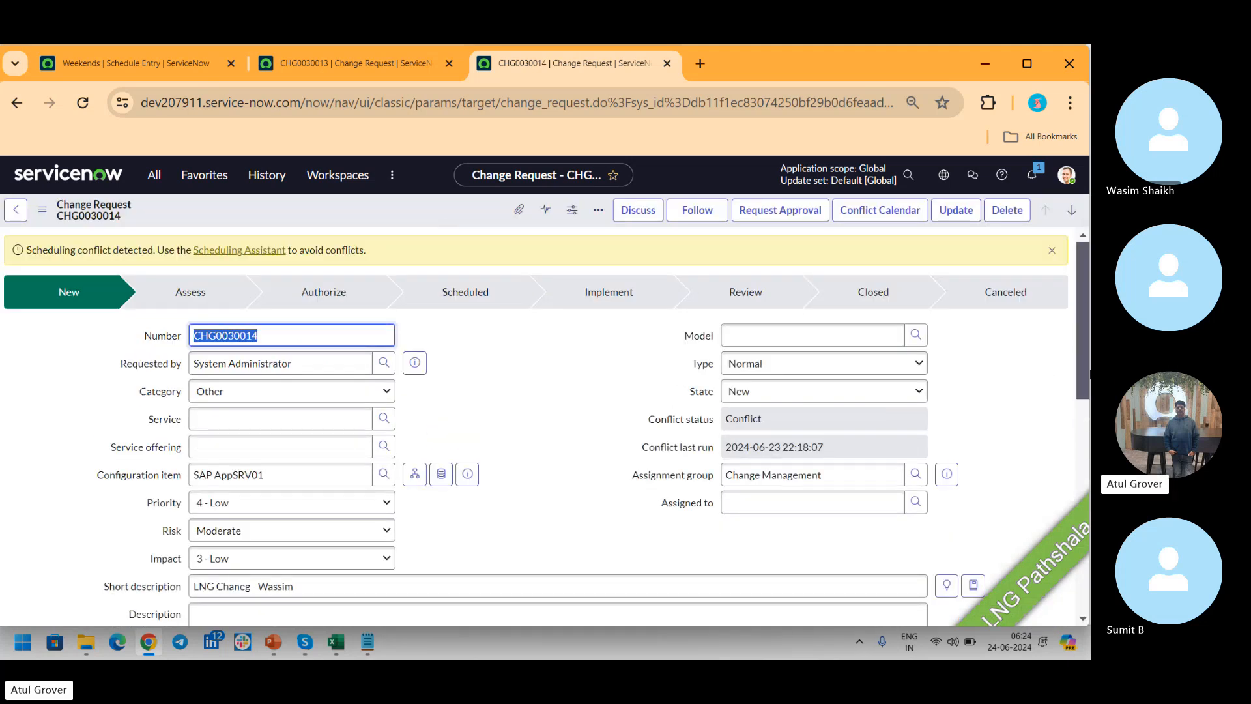
{"action": "left_click_drag", "start_coordinate": [1084, 279], "coordinate": [1084, 456]}
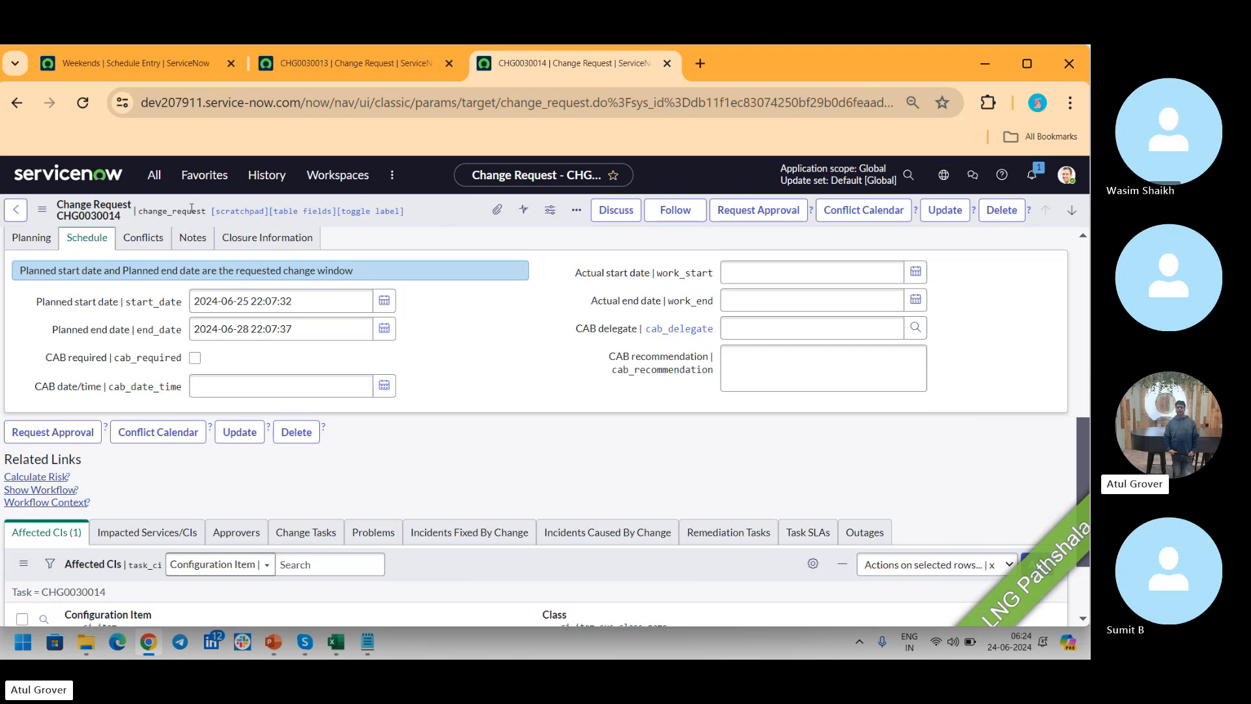
{"action": "left_click", "coordinate": [135, 242]}
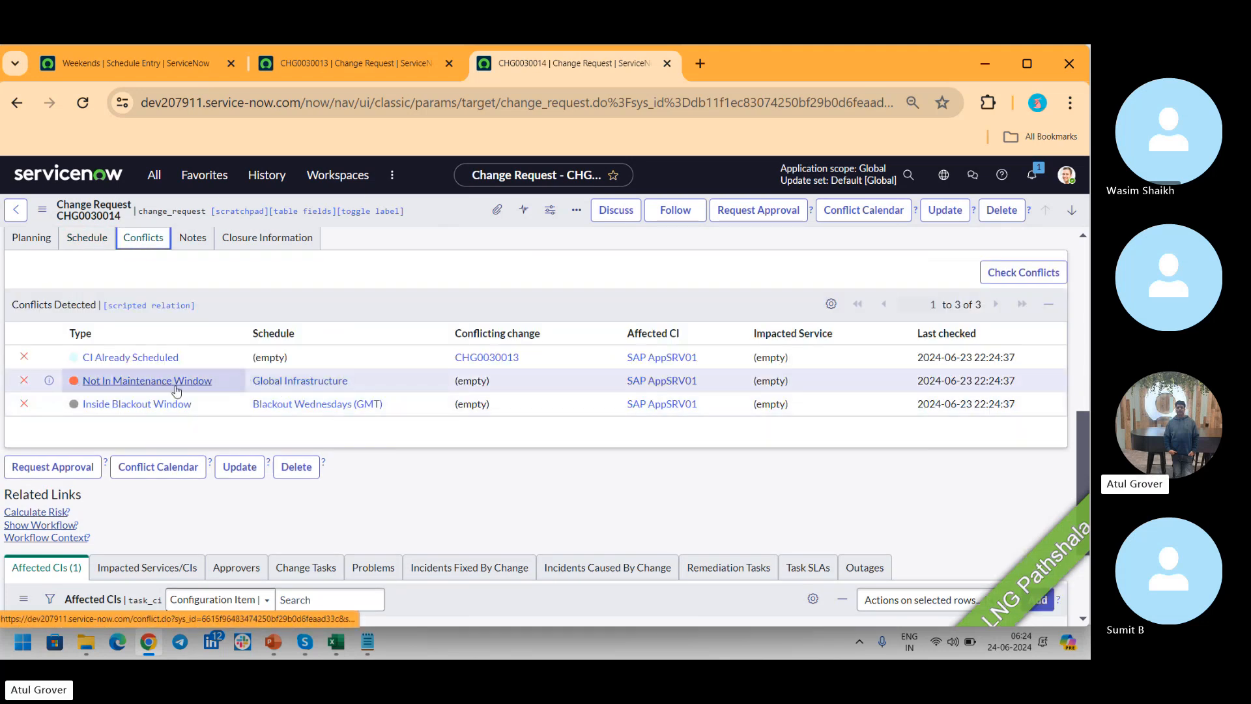
{"action": "left_click", "coordinate": [72, 242]}
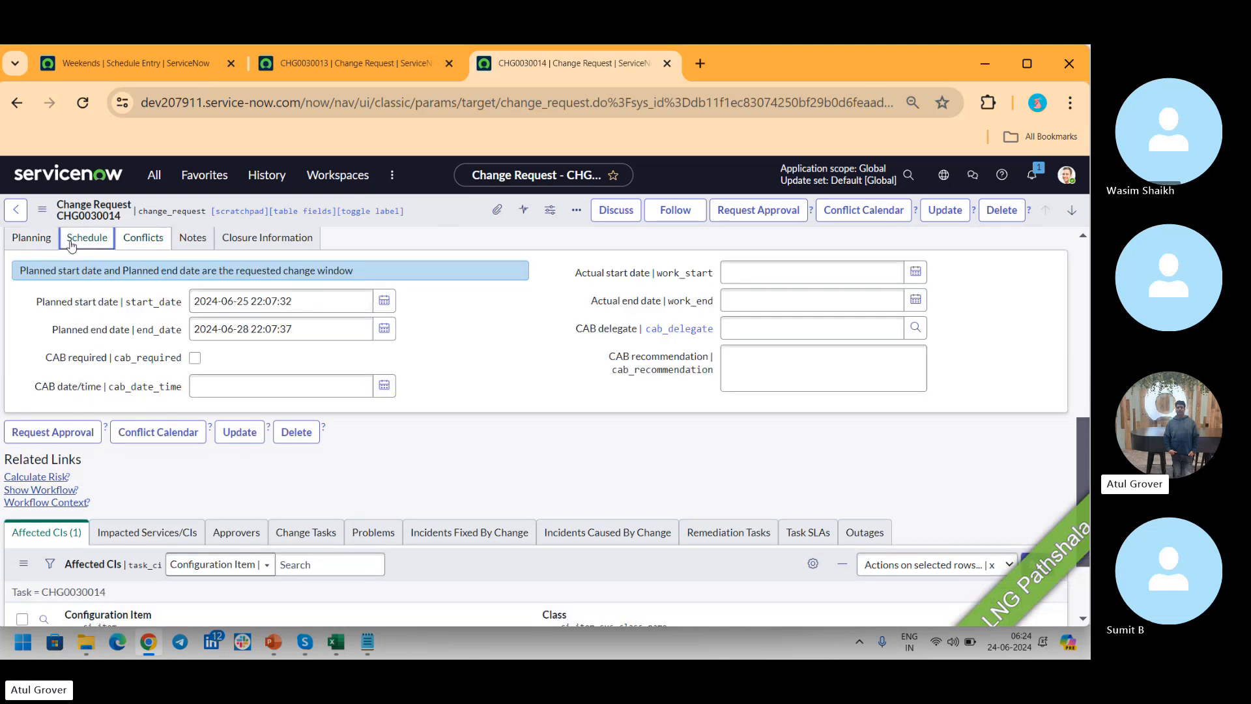
{"action": "left_click", "coordinate": [382, 305]}
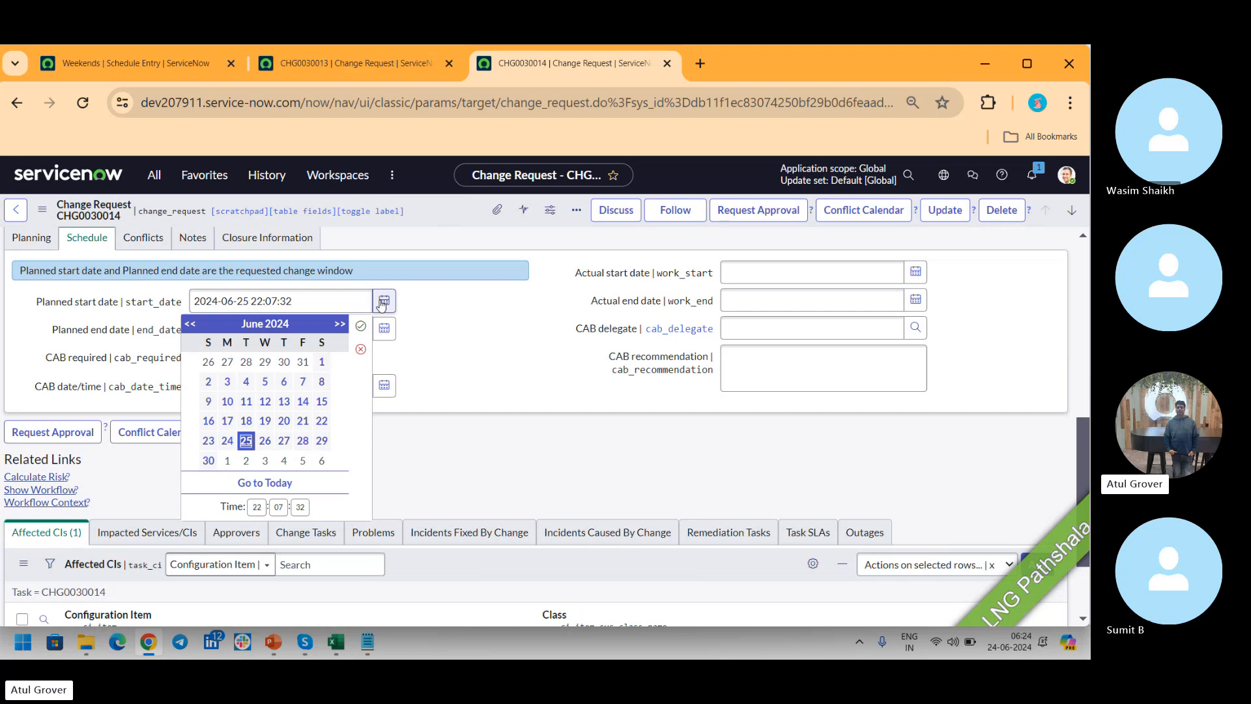
{"action": "left_click", "coordinate": [322, 441]}
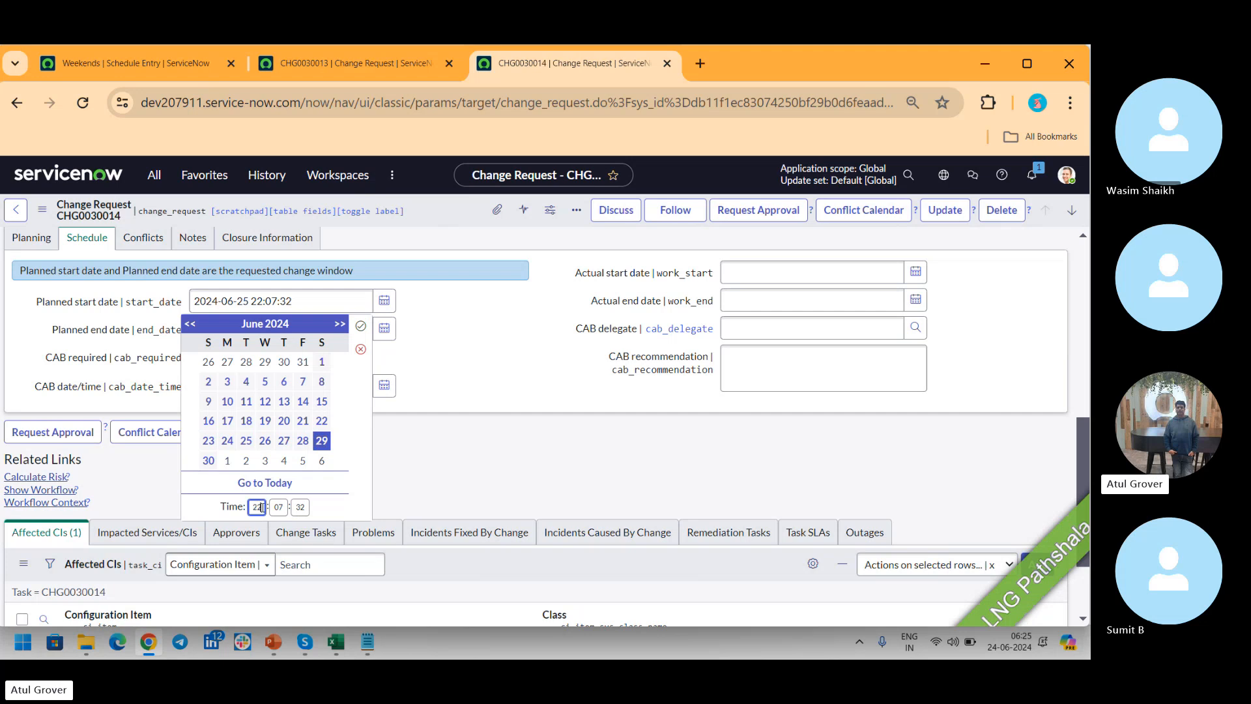
{"action": "left_click_drag", "start_coordinate": [264, 508], "coordinate": [243, 508]}
{"action": "type", "text": "02"}
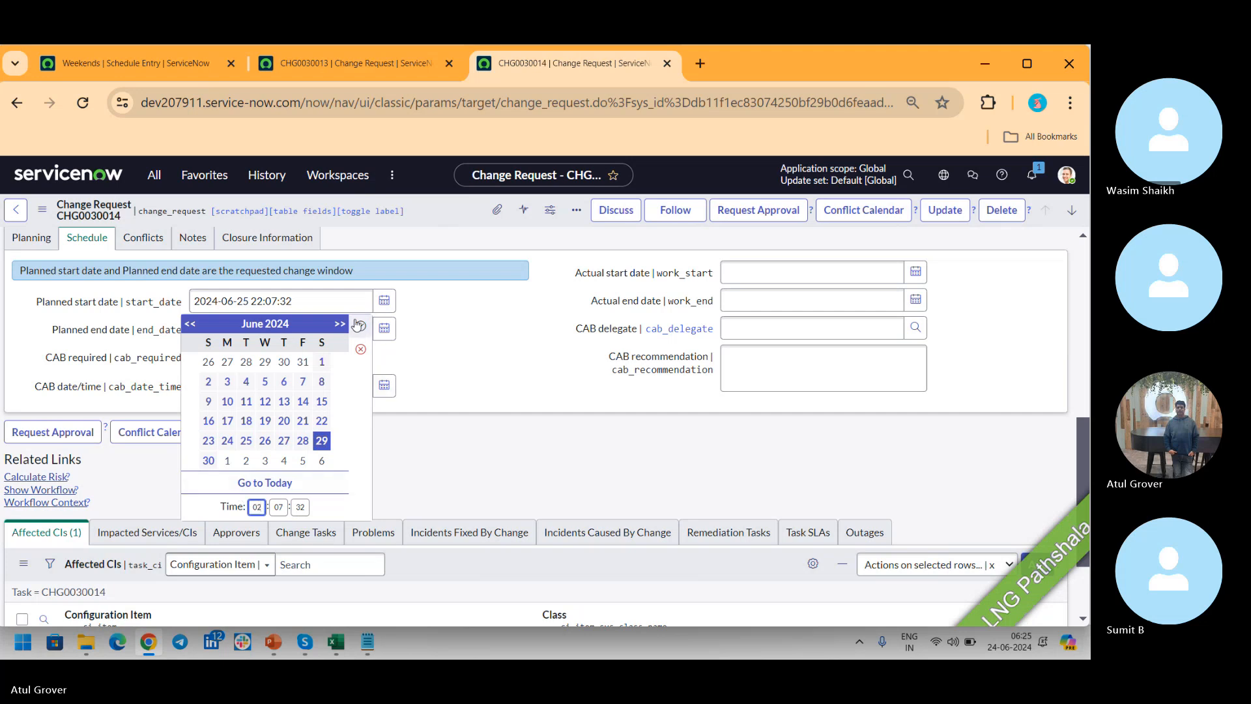
{"action": "left_click", "coordinate": [360, 326]}
{"action": "left_click", "coordinate": [390, 333]}
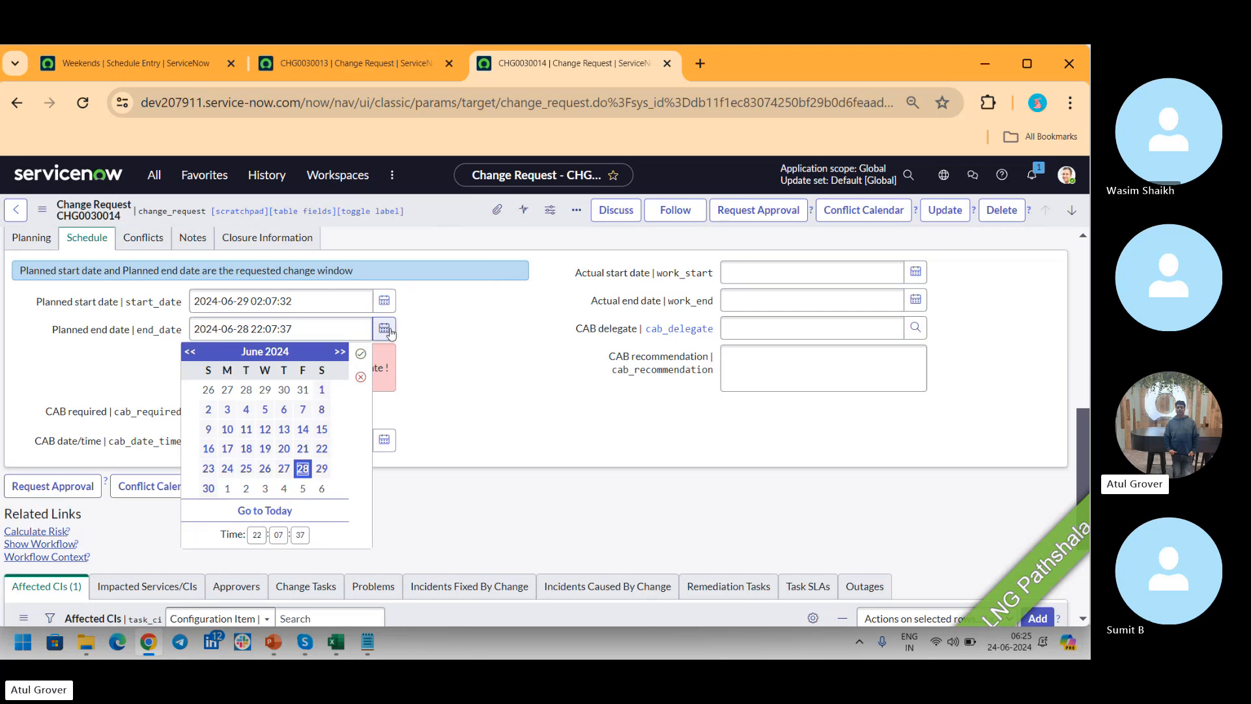
{"action": "left_click", "coordinate": [323, 470]}
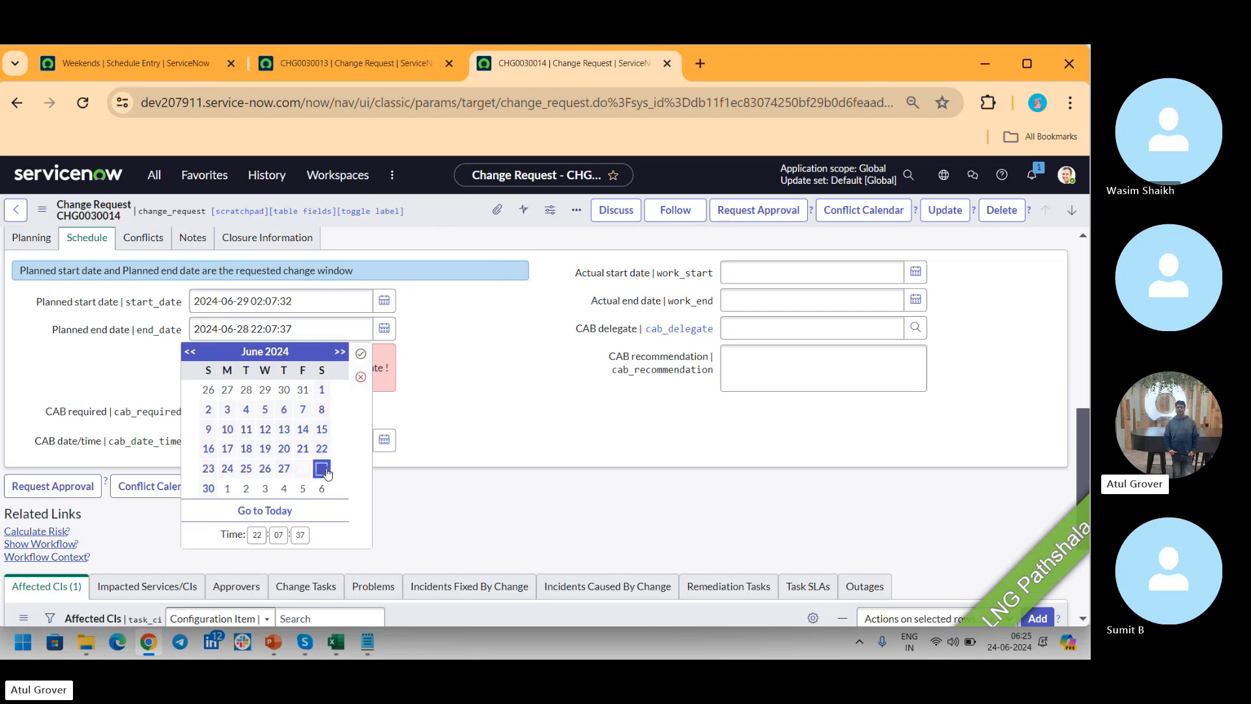
{"action": "left_click", "coordinate": [258, 536]}
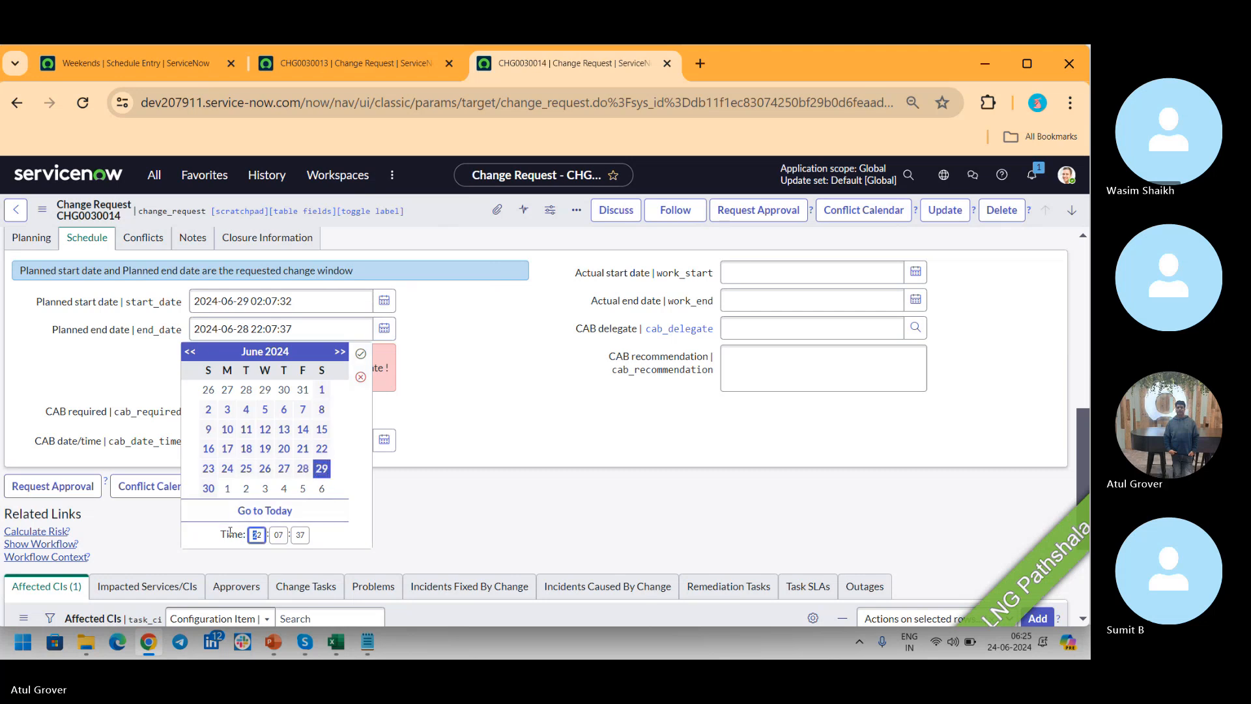
{"action": "type", "text": "03"}
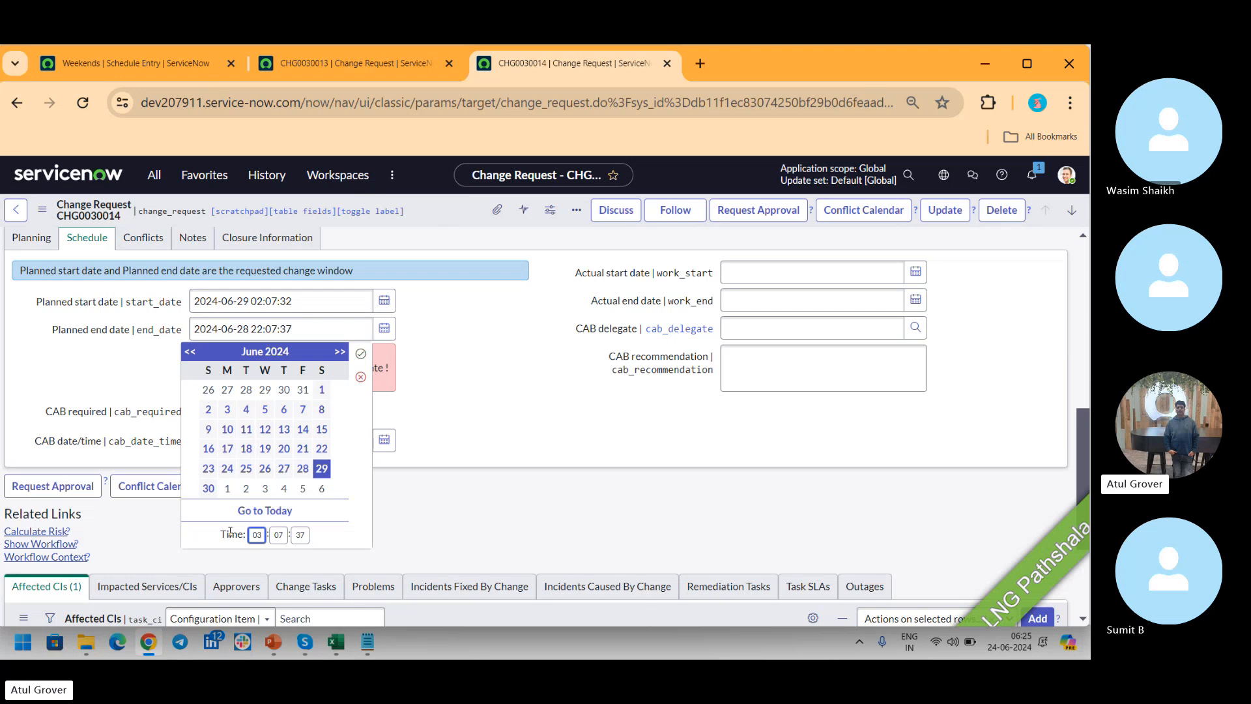
{"action": "left_click", "coordinate": [361, 353]}
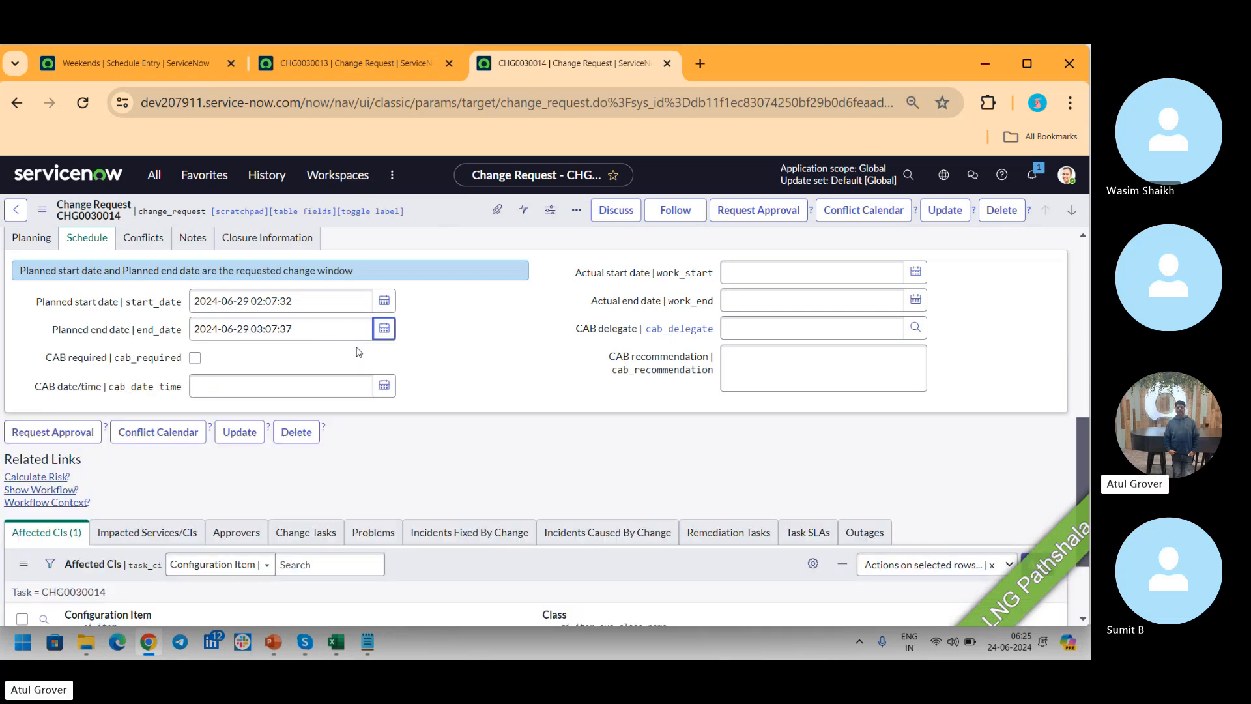
Save CHG0030014 with the Saturday window and review which conflicts are still detected.
{"action": "right_click", "coordinate": [448, 217]}
{"action": "left_click", "coordinate": [452, 223]}
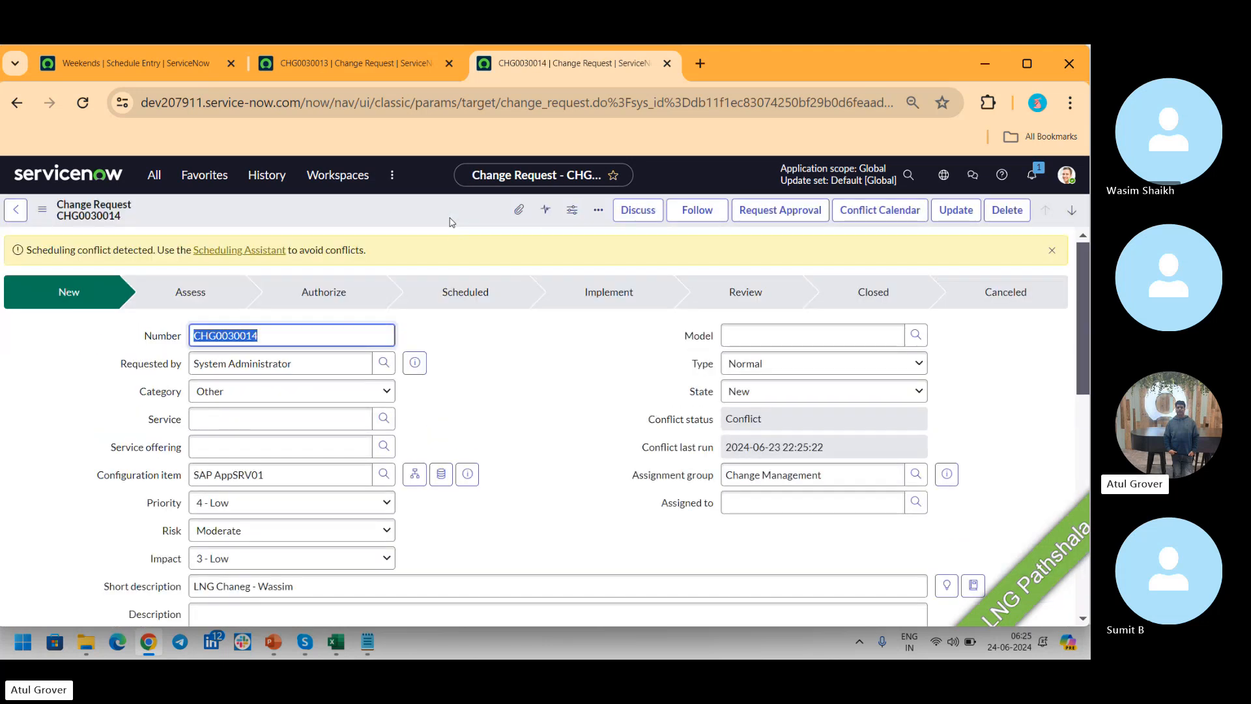
{"action": "scroll", "coordinate": [1079, 271], "scroll_direction": "down", "scroll_amount": 5}
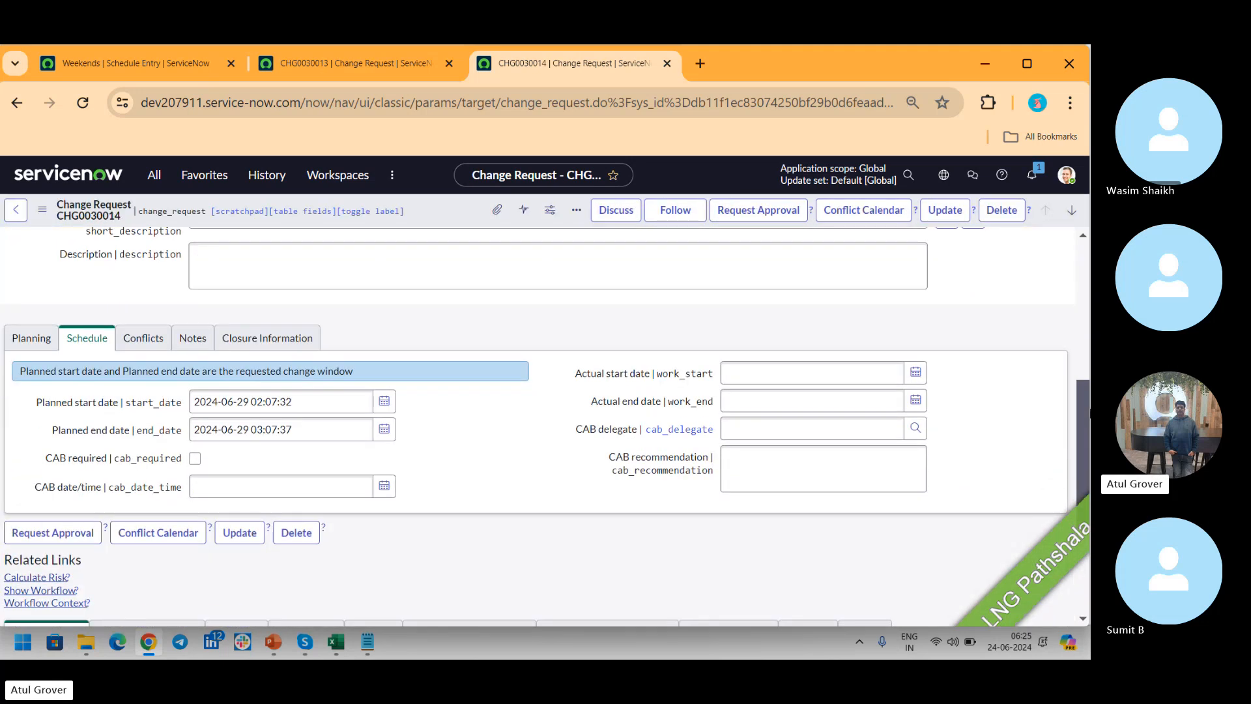
{"action": "left_click", "coordinate": [153, 332]}
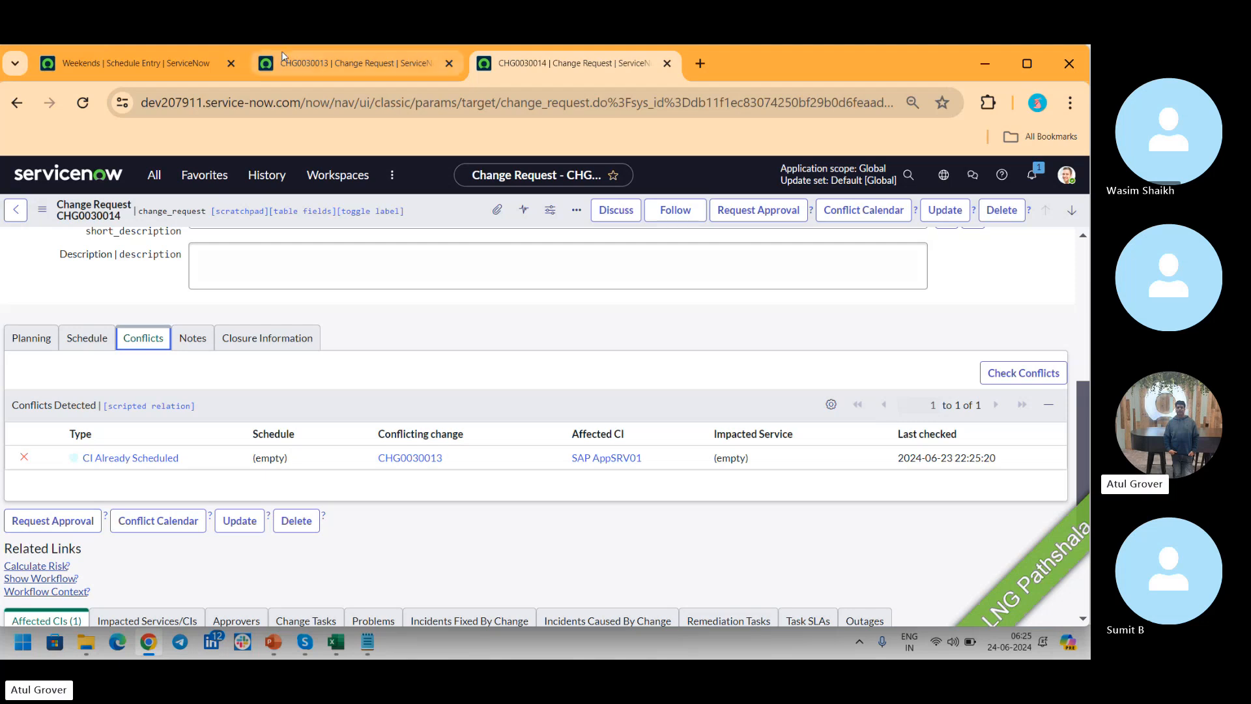
Set the Weekends schedule entry to repeat weekly on Monday through Saturday.
{"action": "left_click", "coordinate": [120, 62]}
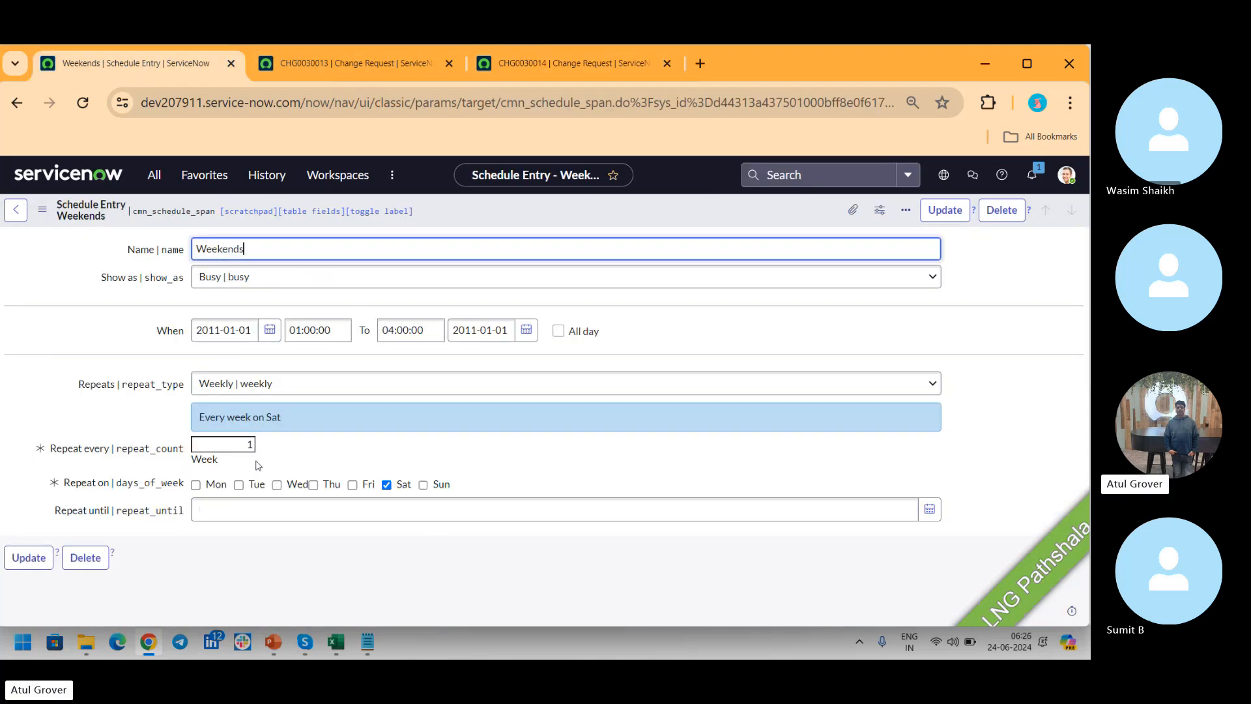
{"action": "left_click", "coordinate": [196, 484]}
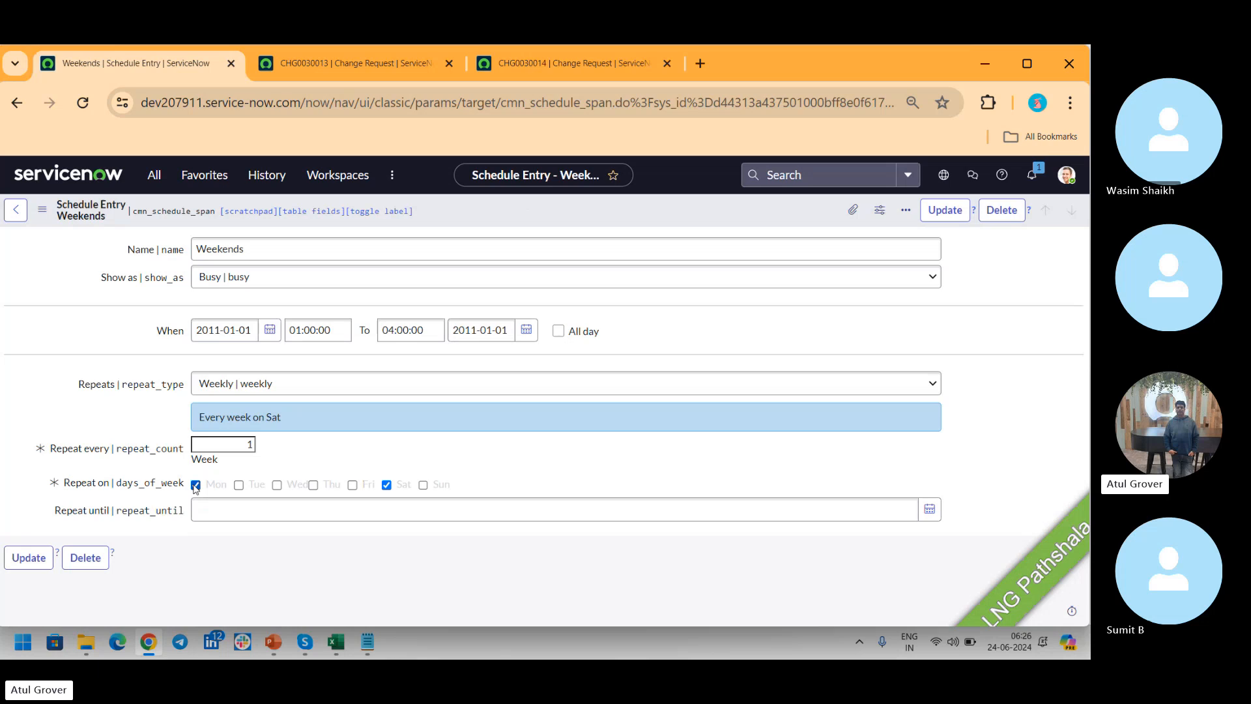
{"action": "left_click", "coordinate": [239, 485]}
{"action": "left_click", "coordinate": [277, 485]}
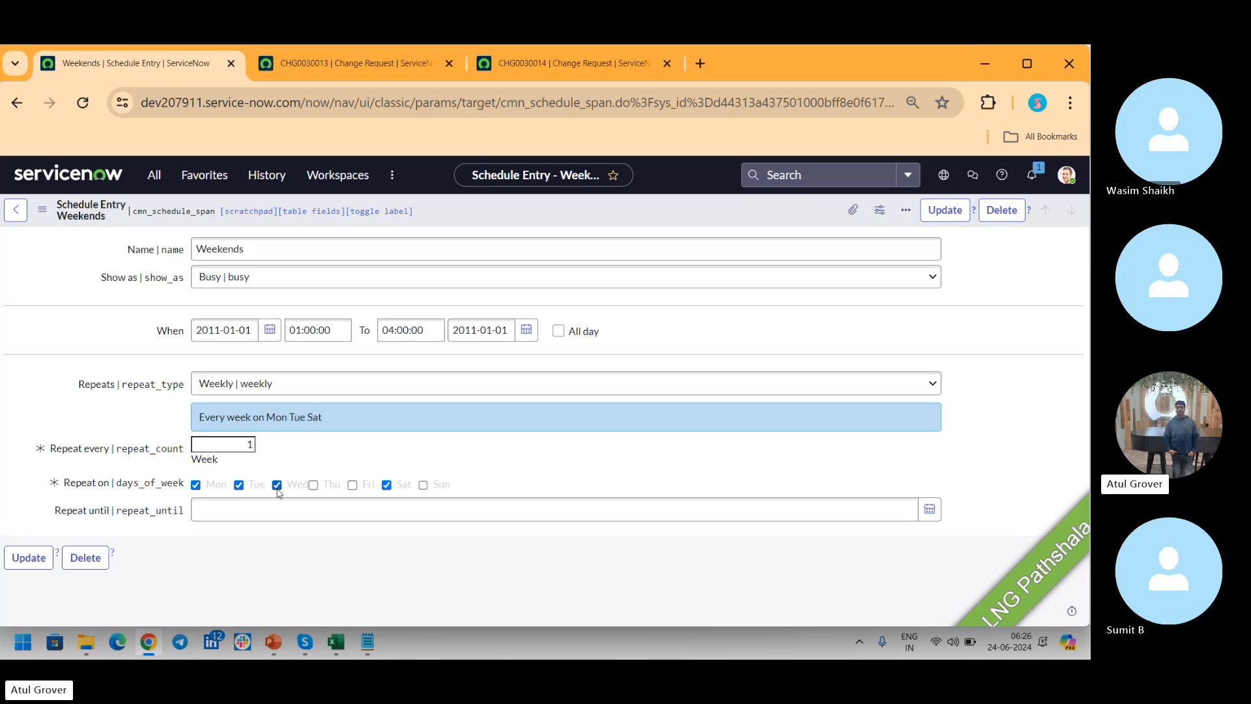
{"action": "left_click", "coordinate": [314, 485]}
{"action": "left_click", "coordinate": [295, 330]}
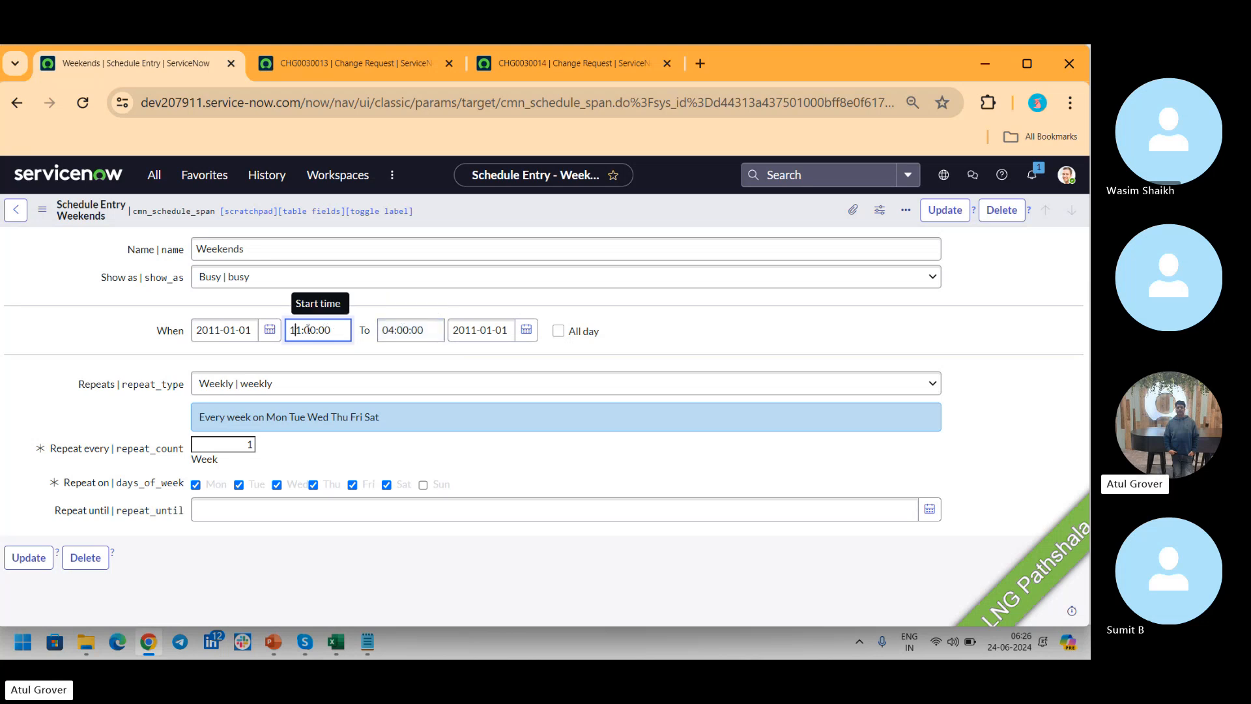
{"action": "key", "text": "BackSpace"}
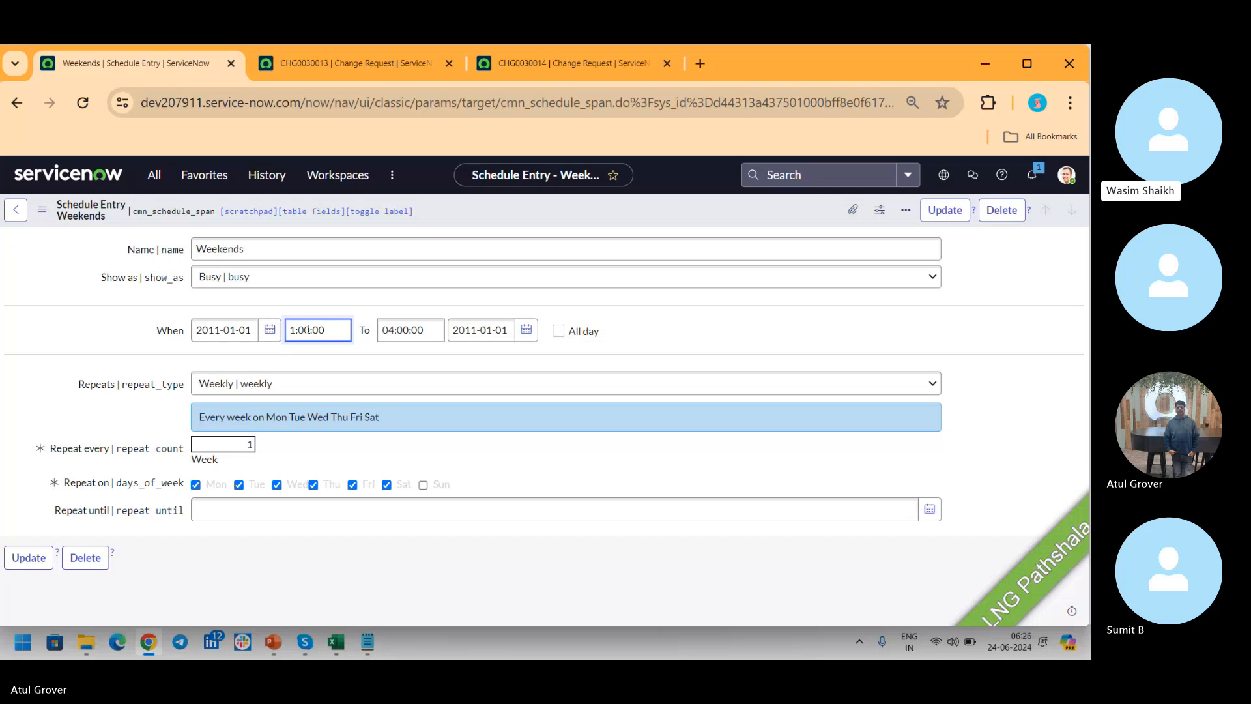
{"action": "left_click", "coordinate": [391, 331]}
{"action": "key", "text": "BackSpace"}
{"action": "type", "text": "1"}
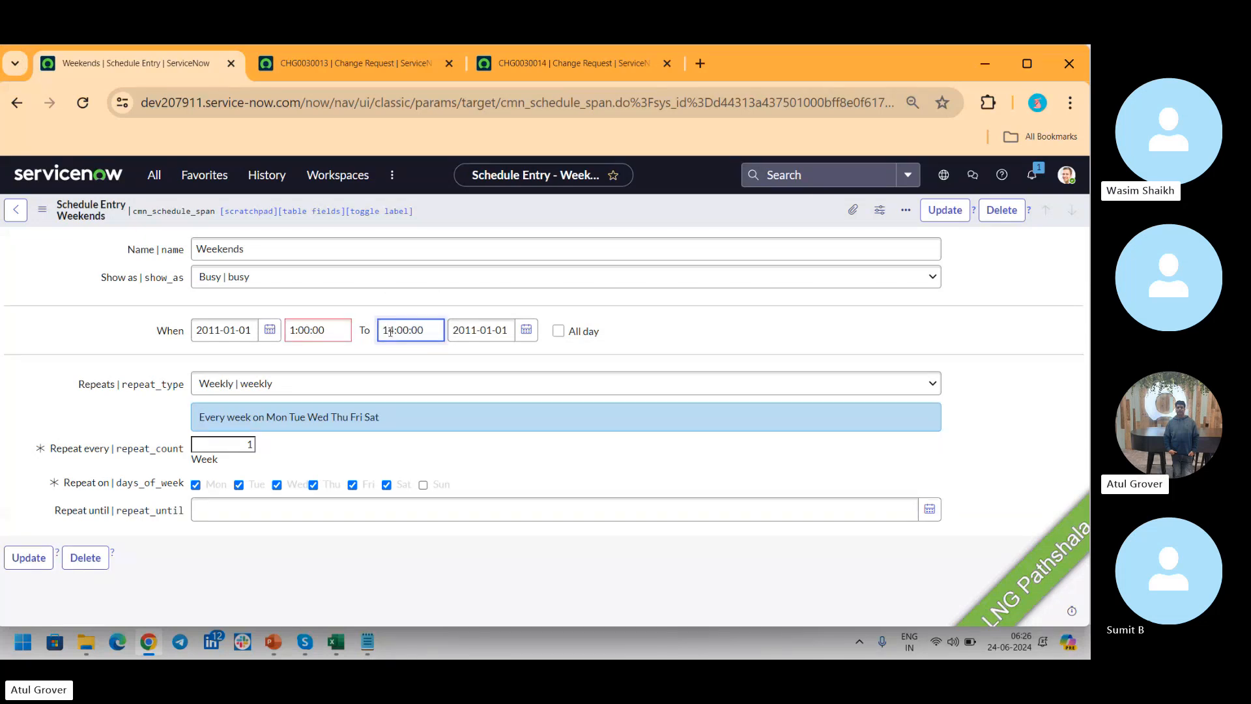
{"action": "left_click", "coordinate": [291, 331]}
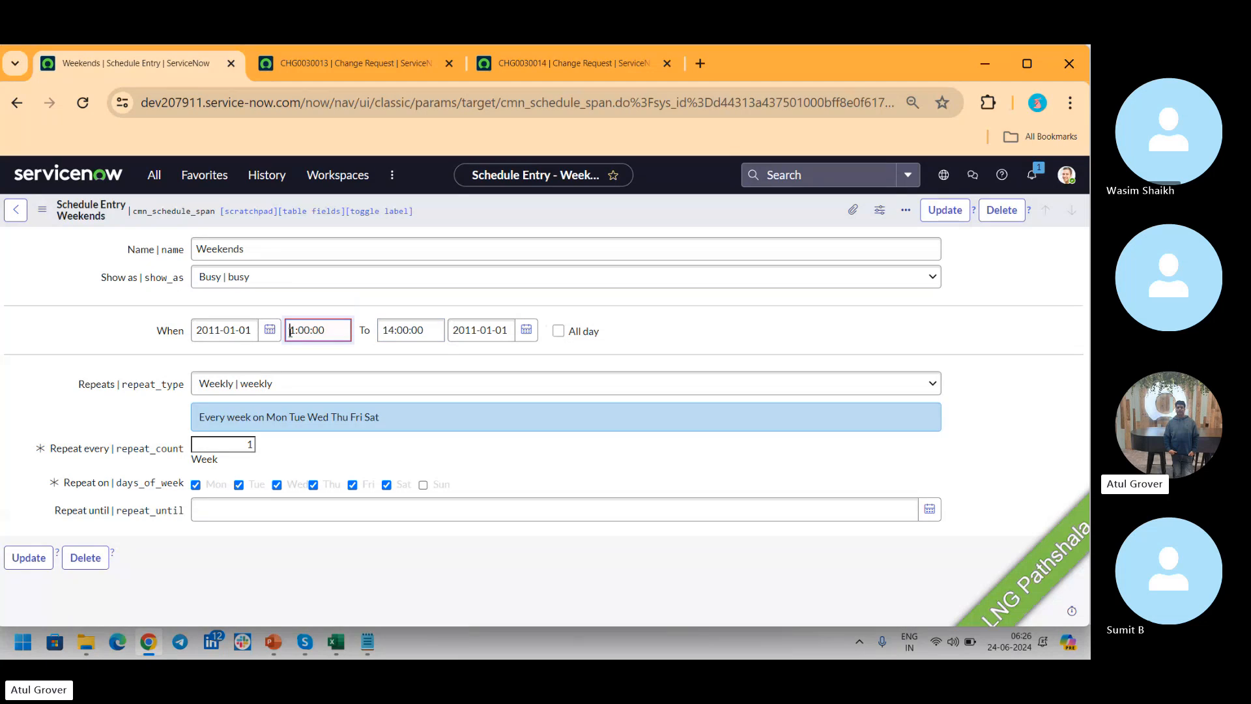
{"action": "type", "text": "0"}
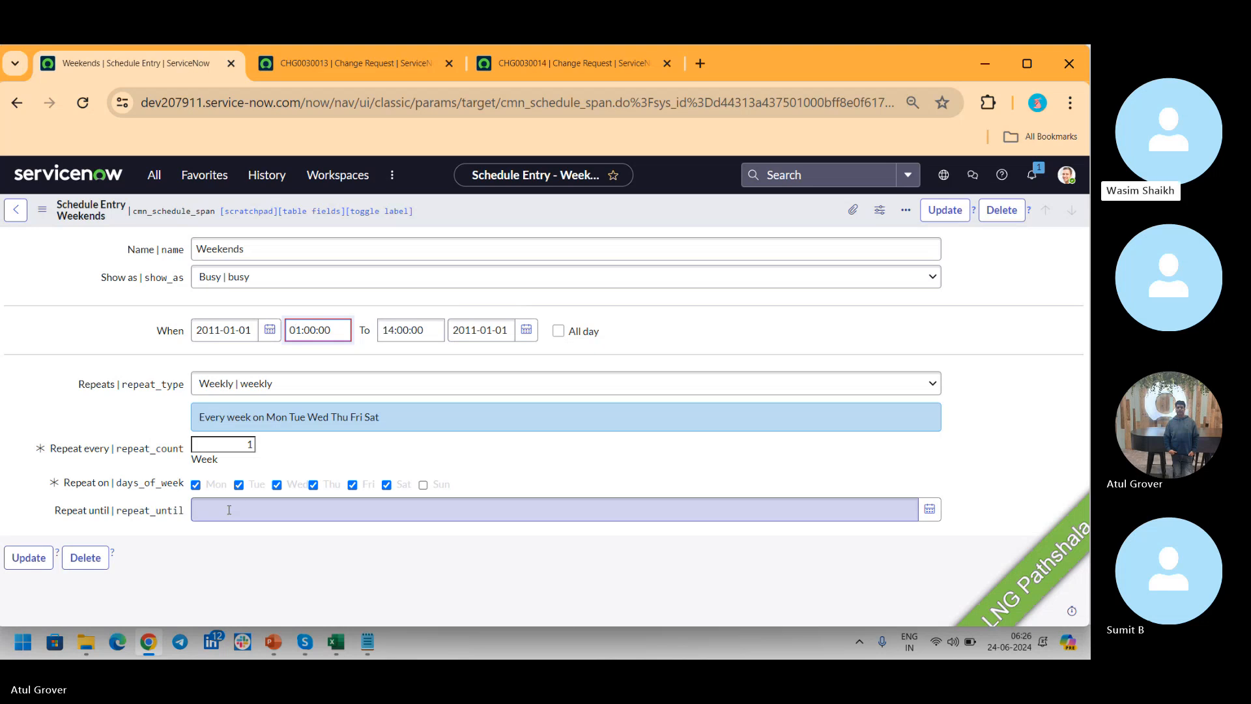
Set the Weekends entry's repeat-until date to 2024-06-08 and save the entry.
{"action": "left_click", "coordinate": [937, 522]}
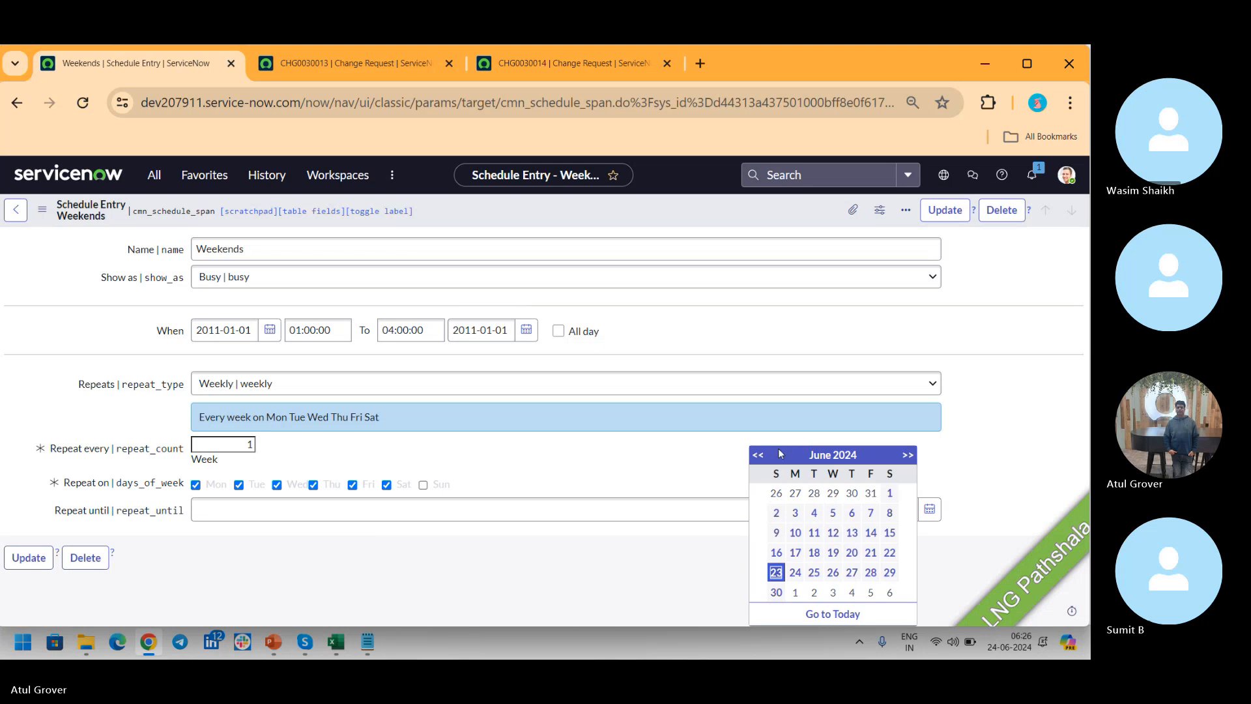
{"action": "left_click", "coordinate": [891, 513]}
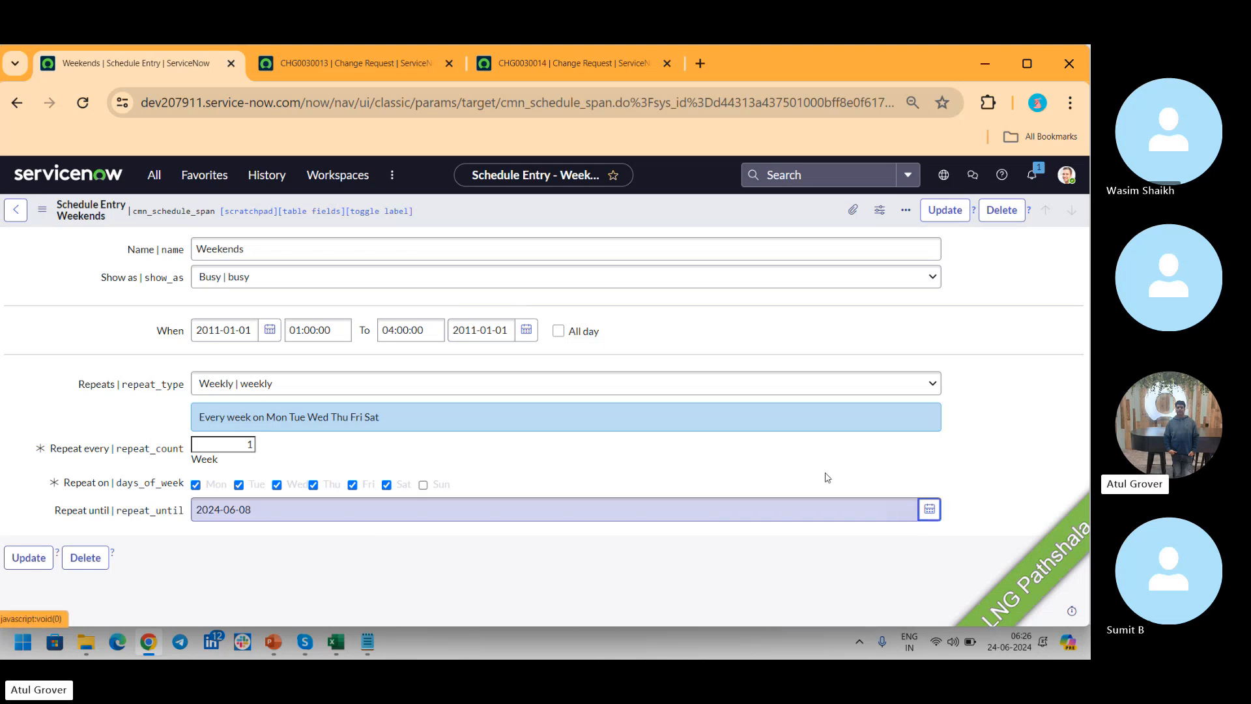
{"action": "right_click", "coordinate": [737, 210]}
{"action": "left_click", "coordinate": [742, 215]}
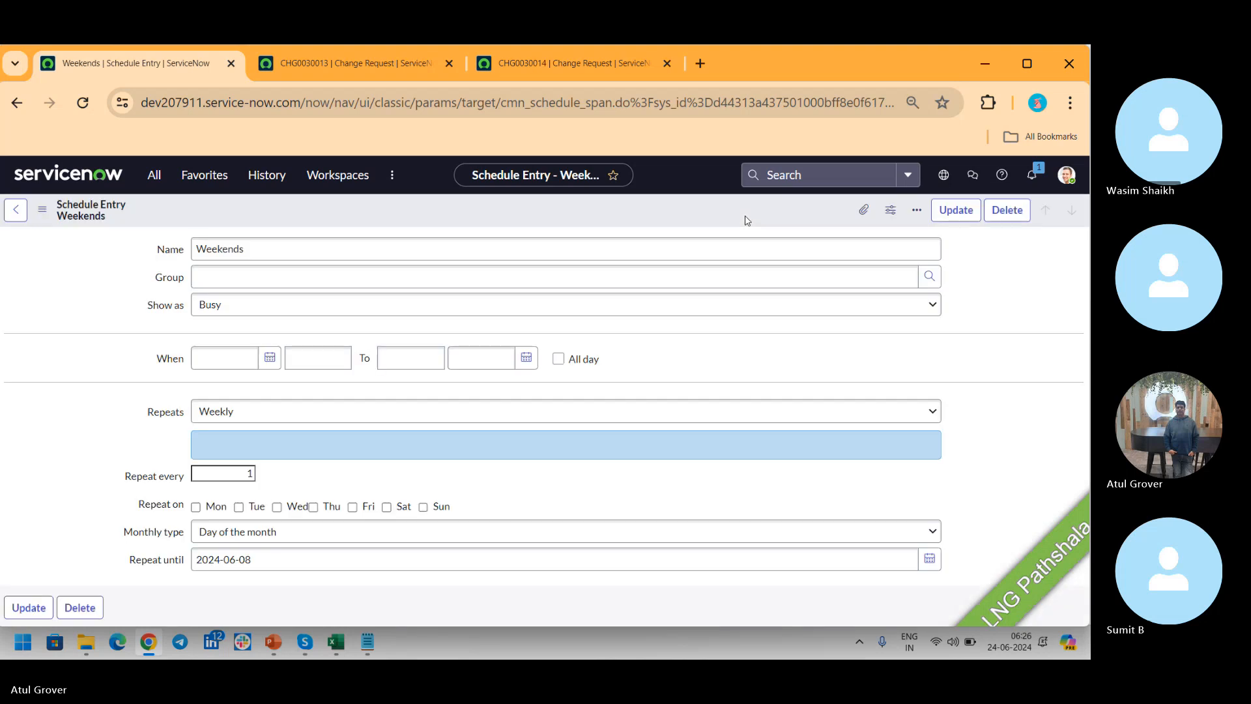
{"action": "left_click", "coordinate": [526, 64]}
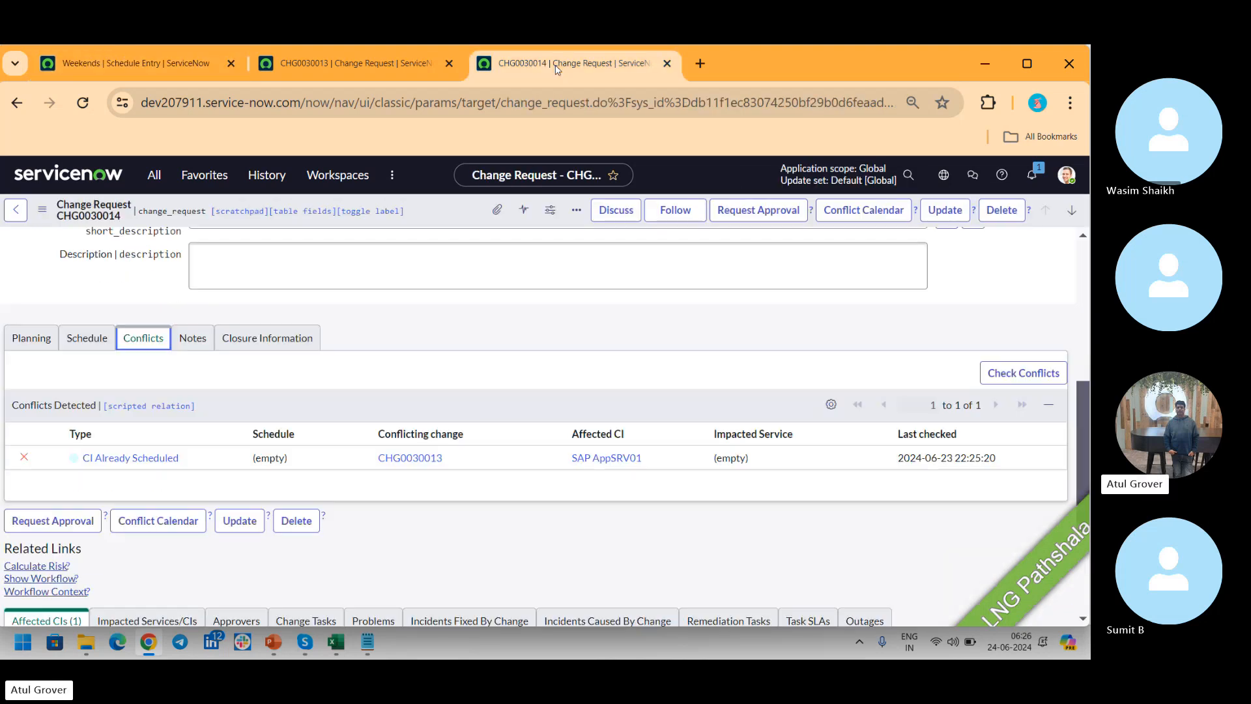
{"action": "left_click", "coordinate": [92, 339]}
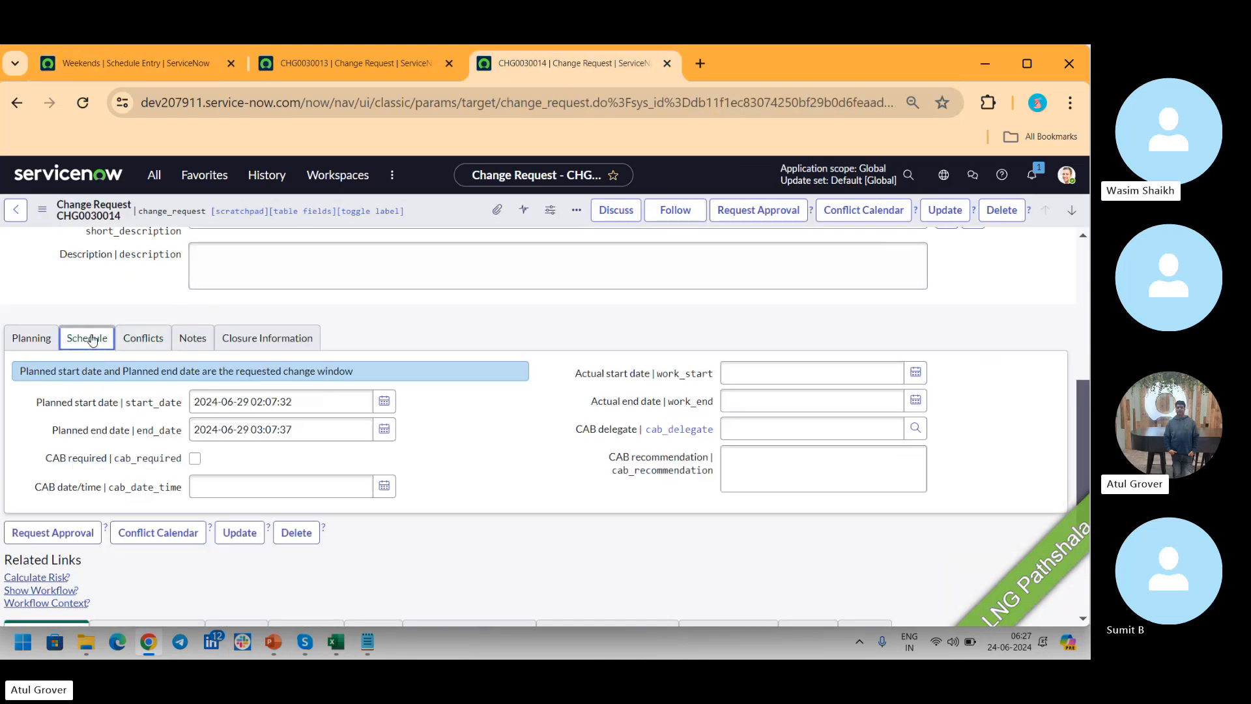
{"action": "left_click", "coordinate": [384, 402]}
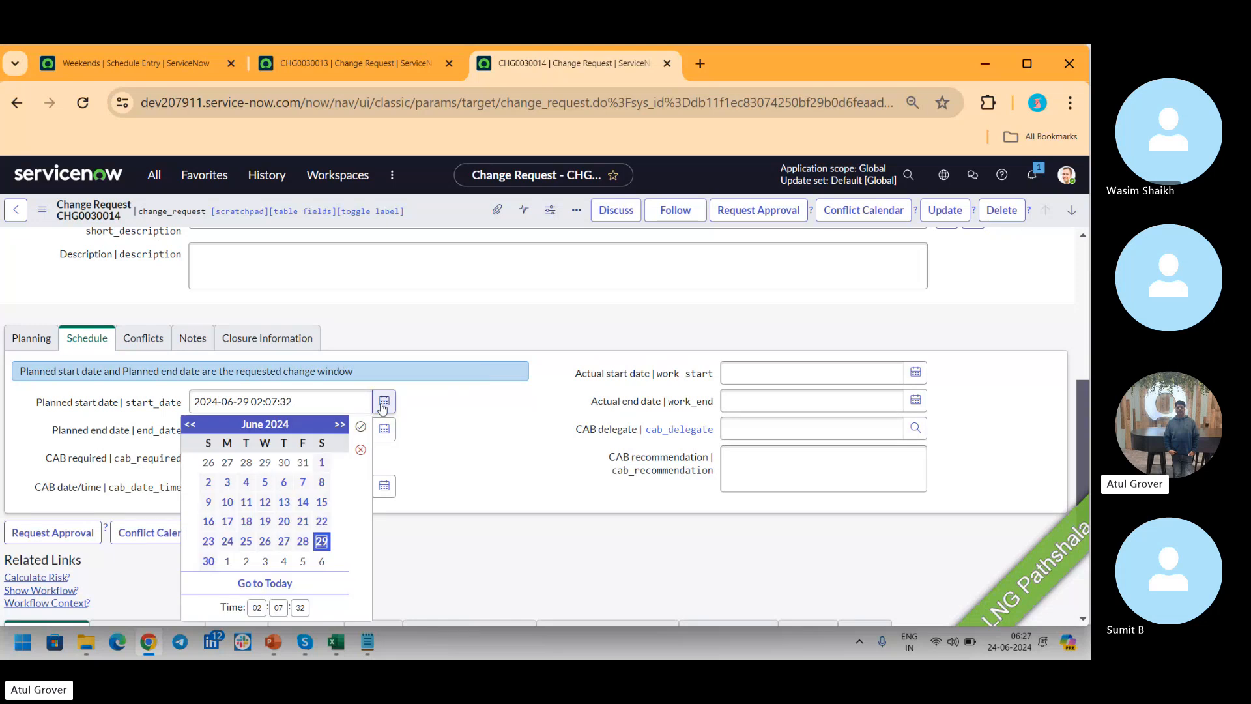
{"action": "left_click", "coordinate": [284, 541]}
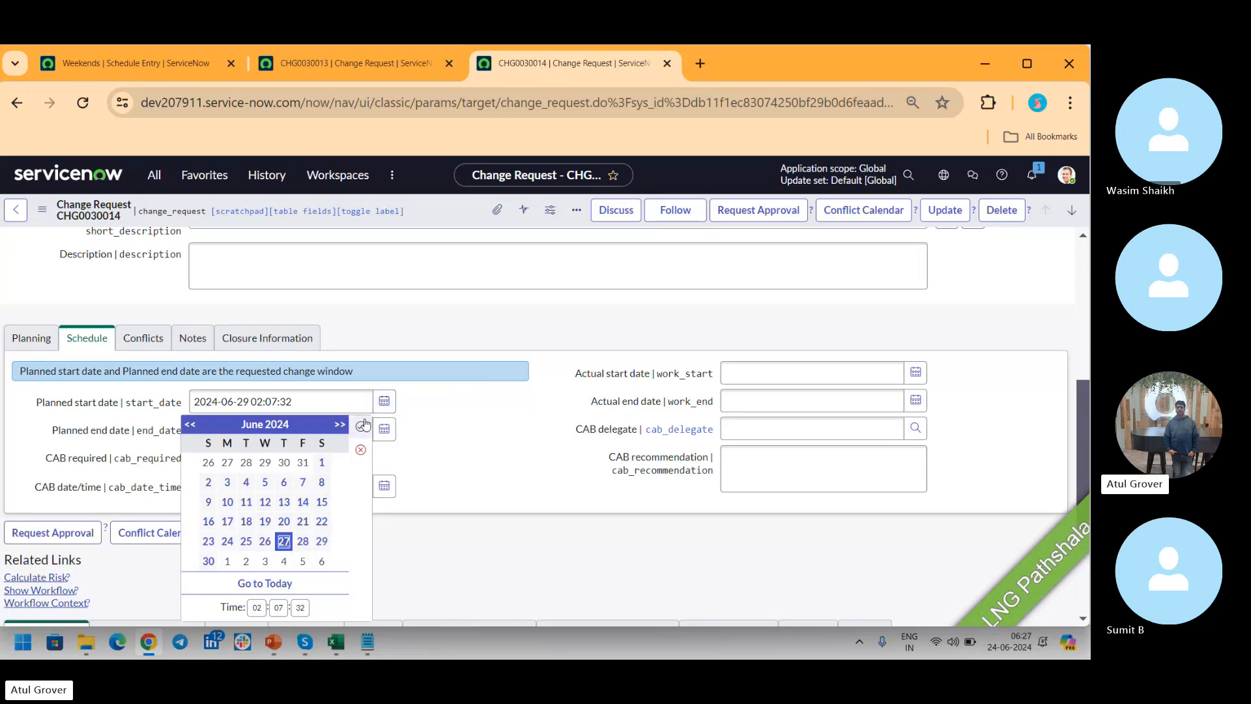
{"action": "left_click", "coordinate": [360, 426]}
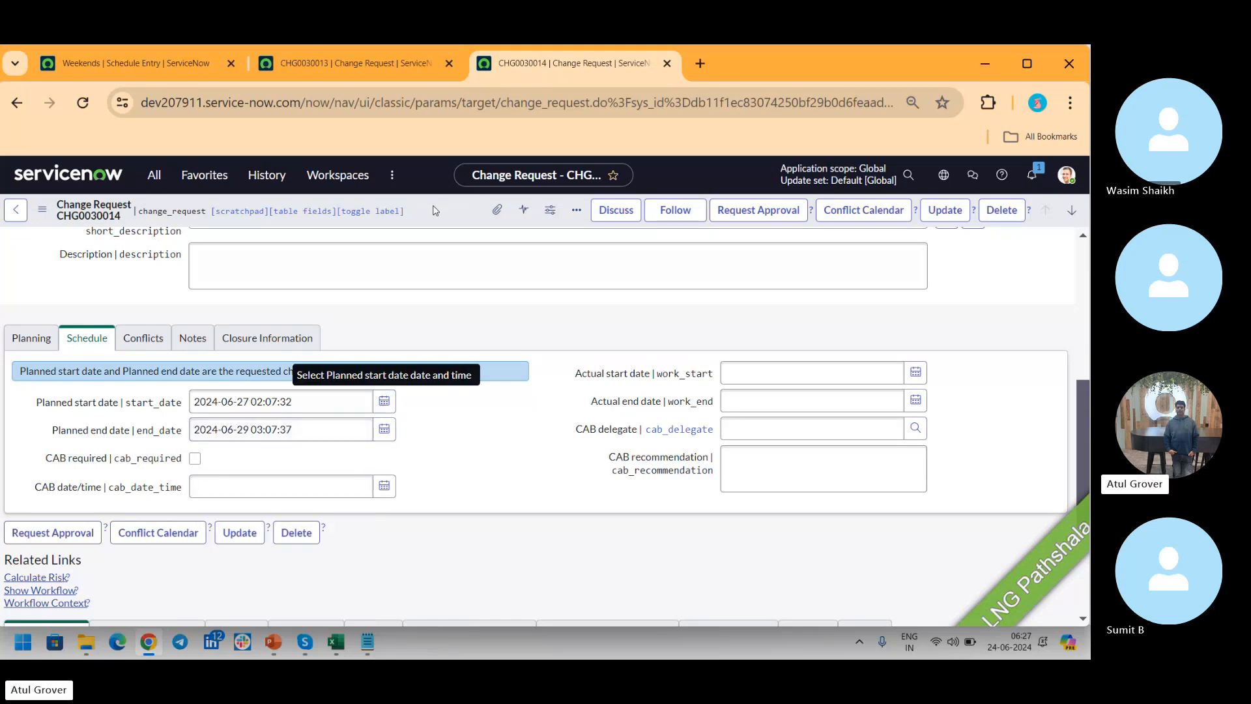
Save CHG0030014 with the new planned start date and review its detected conflicts.
{"action": "right_click", "coordinate": [435, 210]}
{"action": "left_click", "coordinate": [442, 214]}
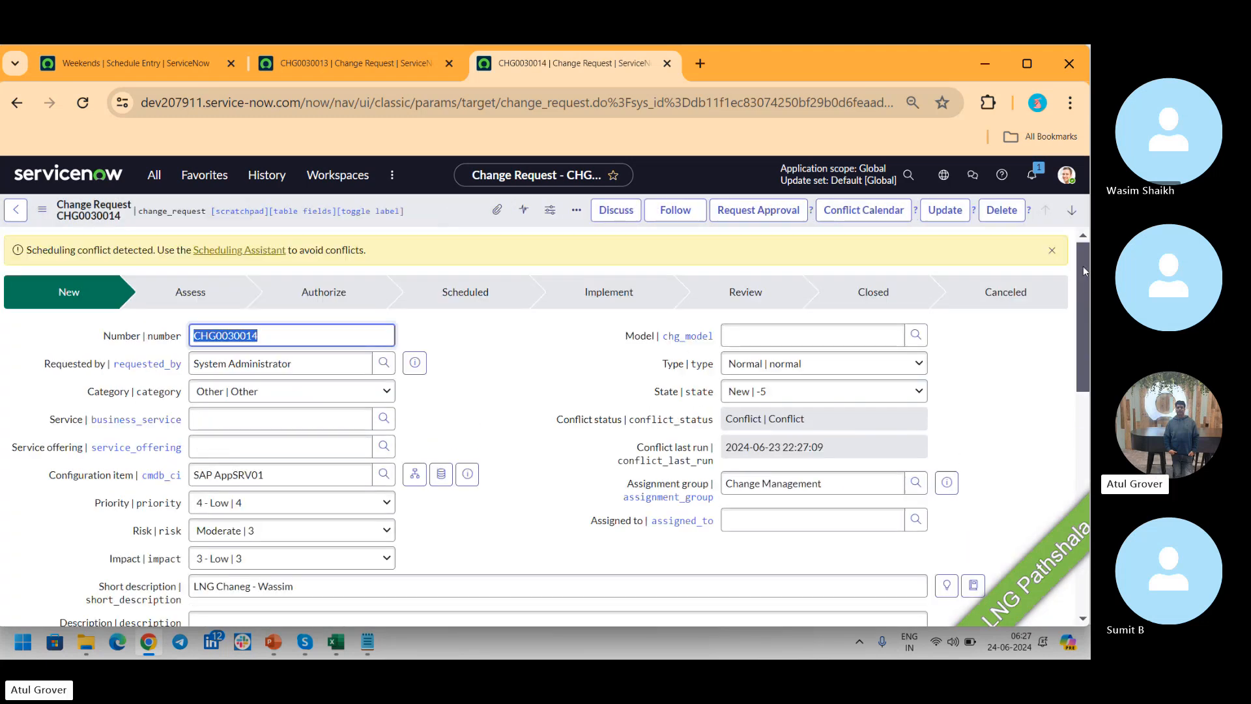
{"action": "scroll", "coordinate": [1083, 267], "scroll_direction": "down", "scroll_amount": 9}
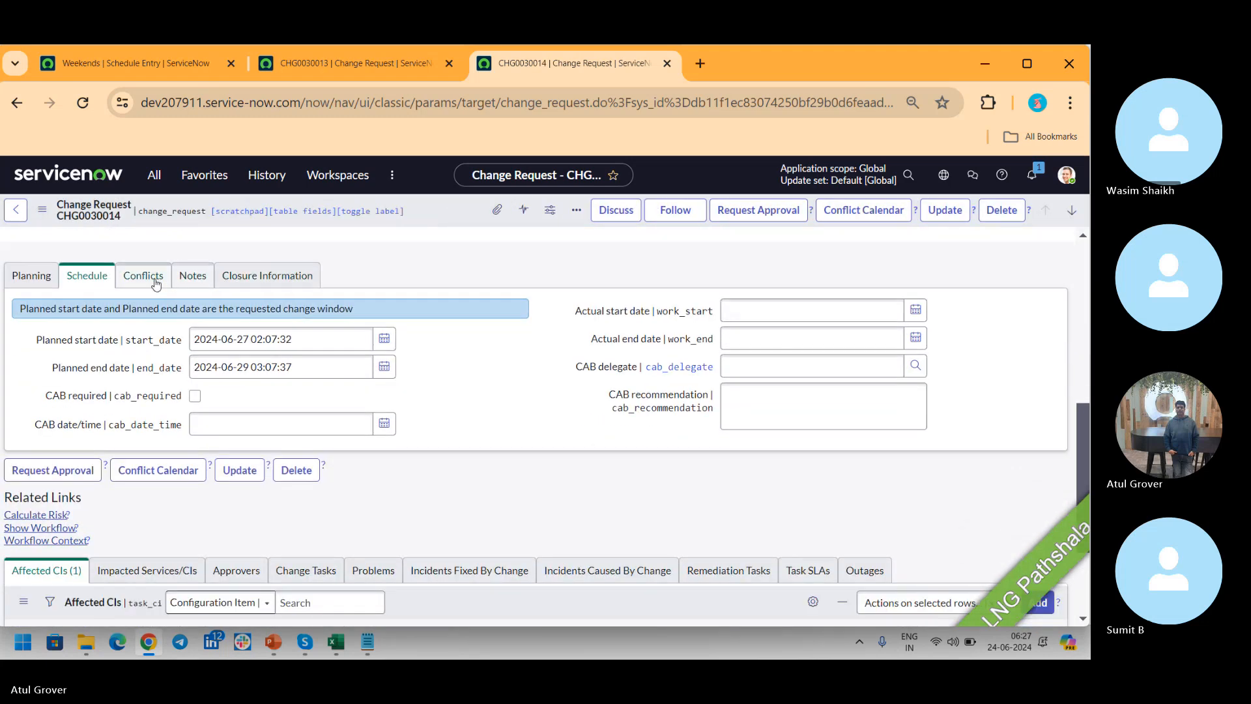
{"action": "left_click", "coordinate": [155, 280]}
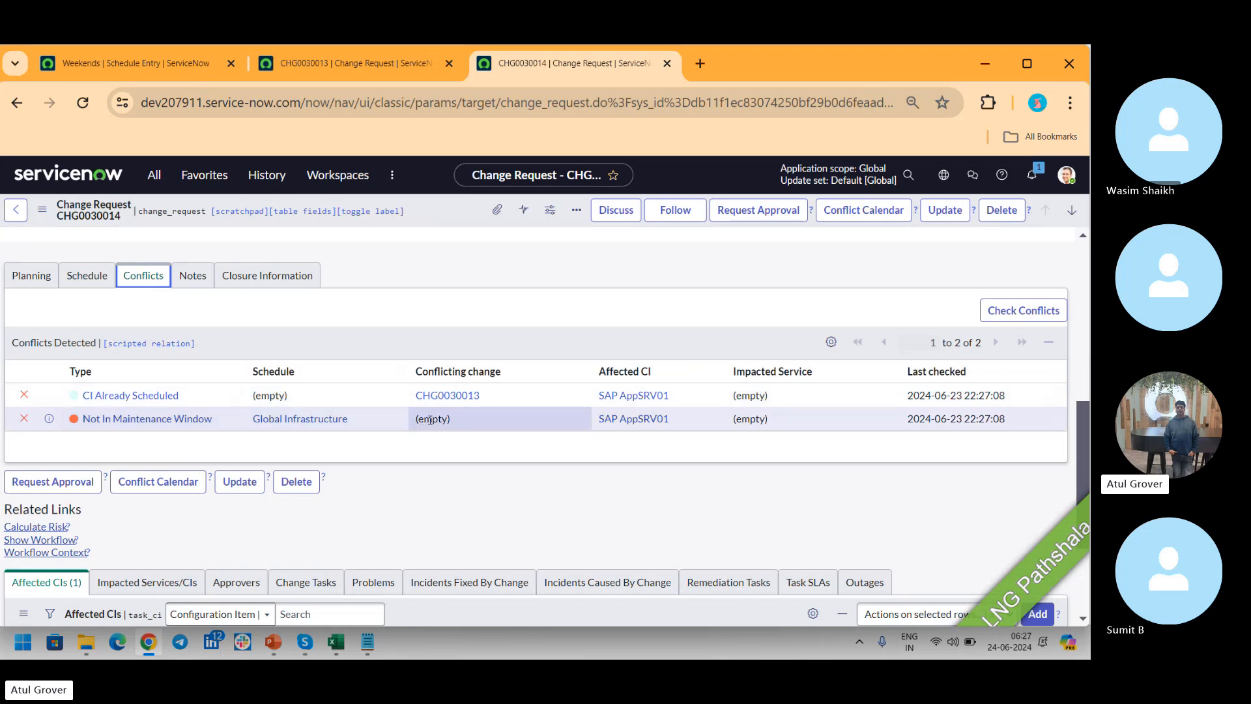
Compare the Weekends schedule entry with the planned dates of CHG0030014 and the conflicts of both change requests.
{"action": "left_click", "coordinate": [332, 65]}
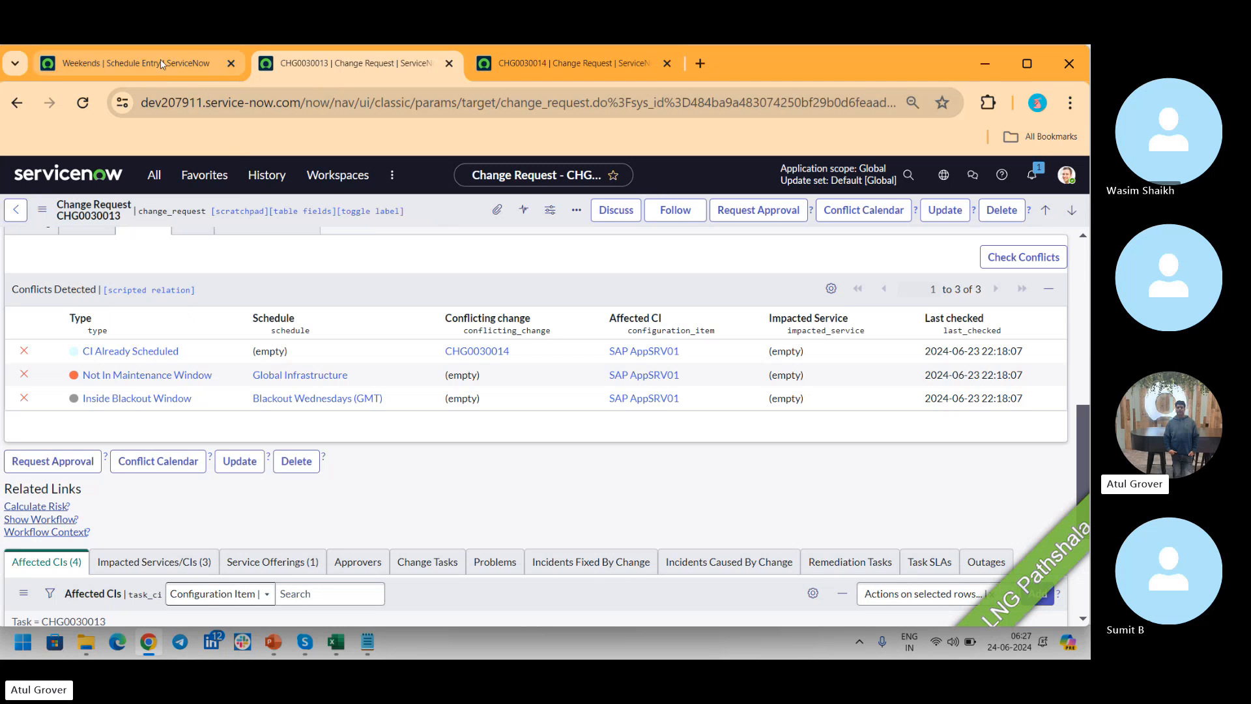
{"action": "left_click", "coordinate": [130, 64]}
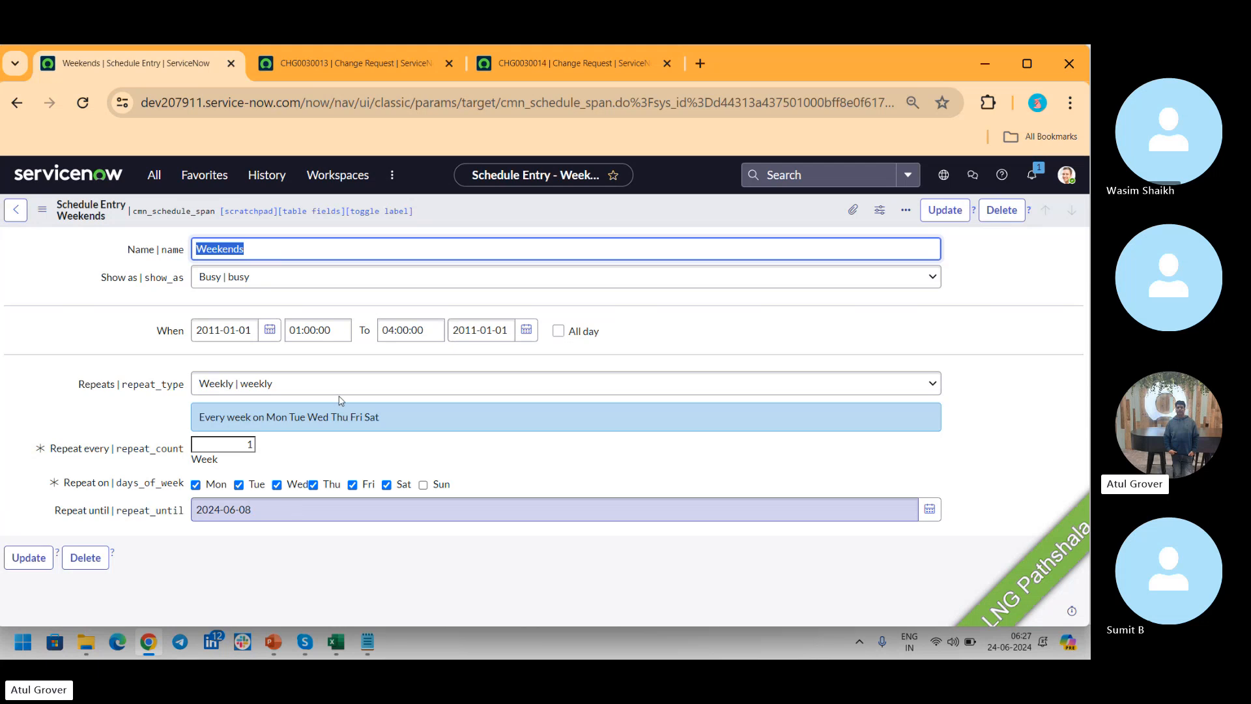
{"action": "left_click", "coordinate": [562, 58]}
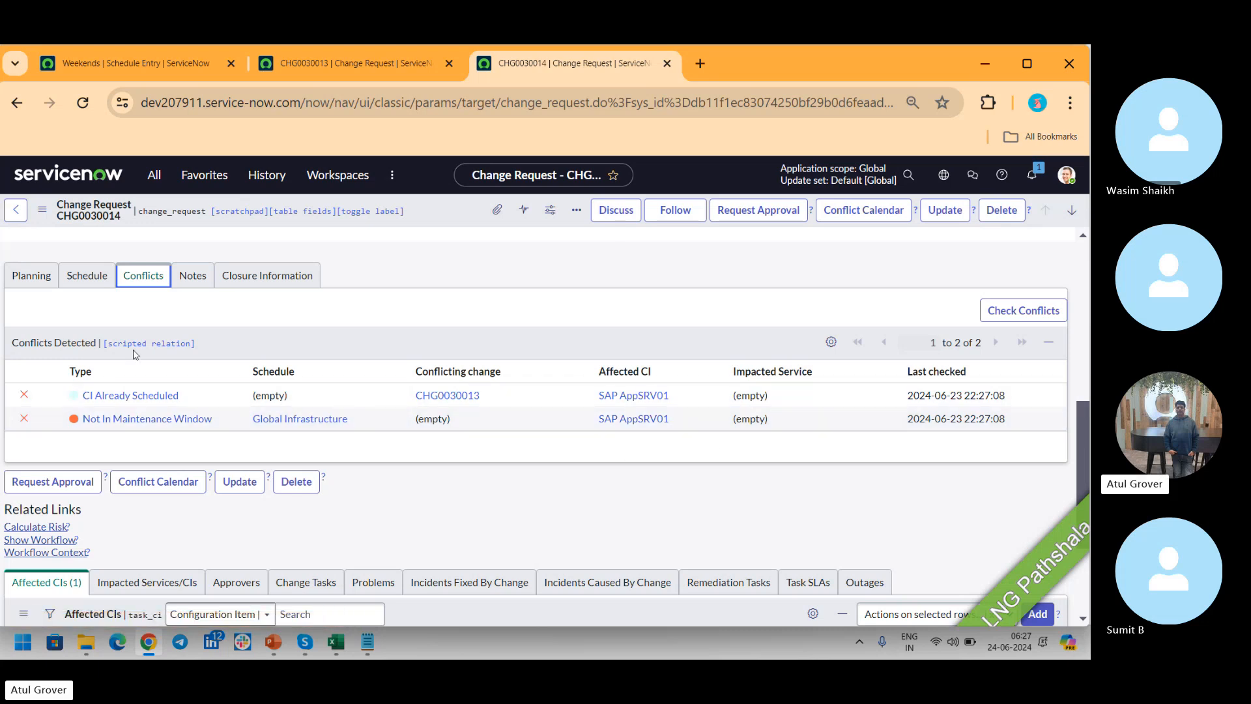
{"action": "left_click", "coordinate": [71, 275]}
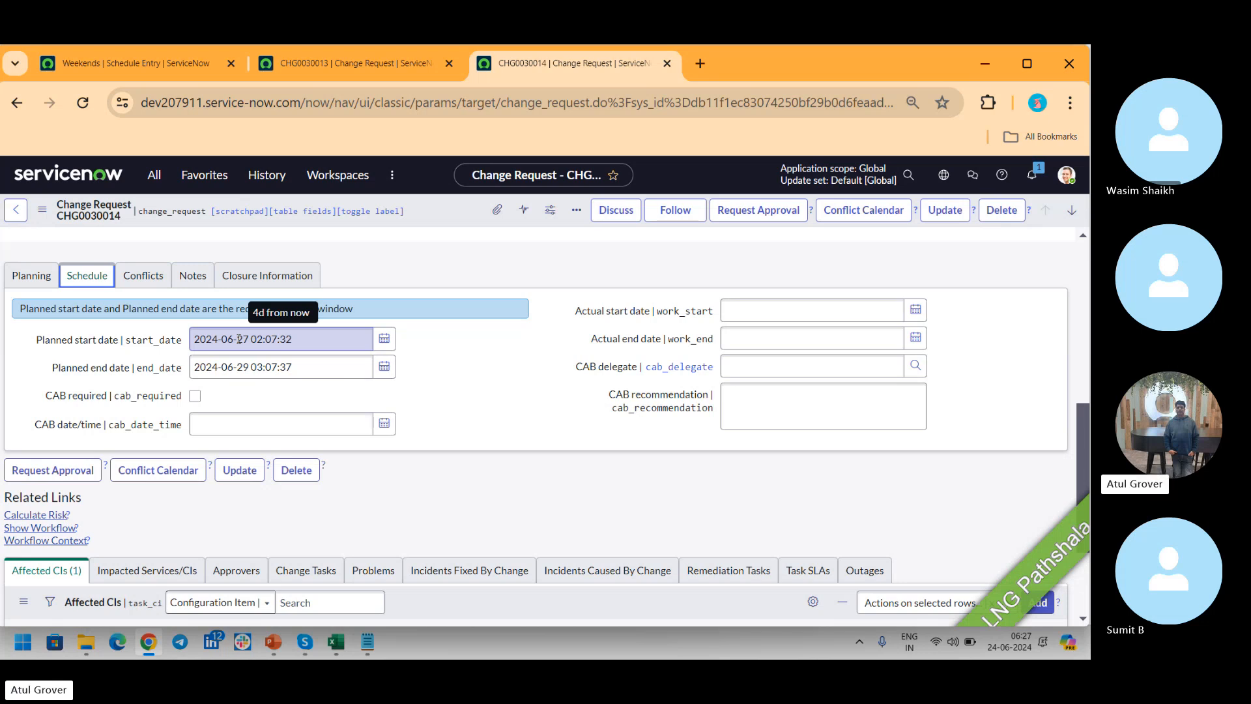
{"action": "left_click", "coordinate": [377, 60]}
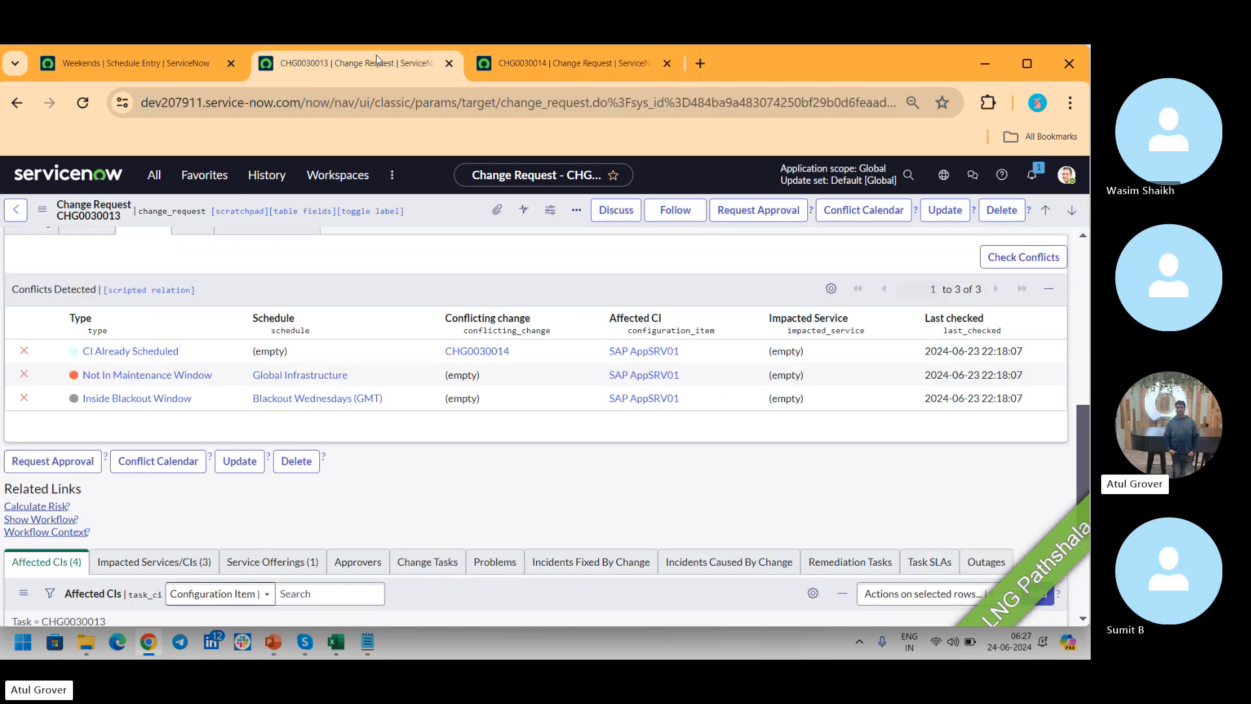
{"action": "left_click", "coordinate": [128, 68]}
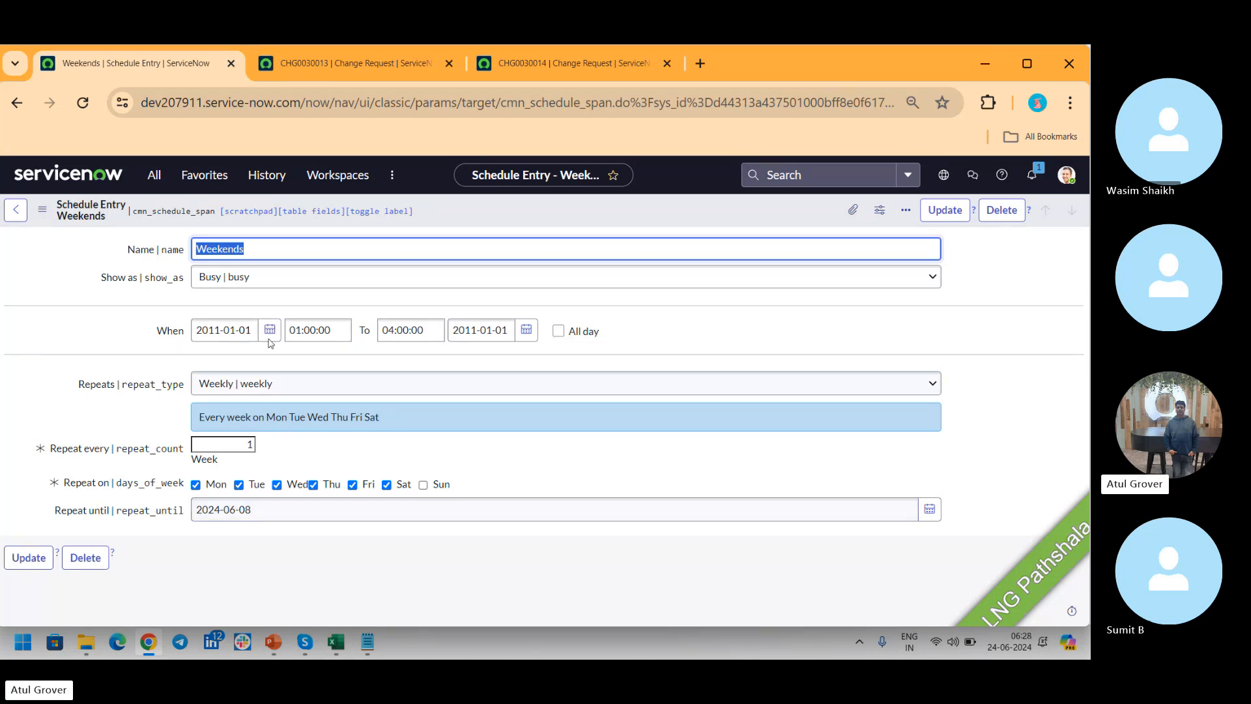
{"action": "left_click", "coordinate": [218, 330]}
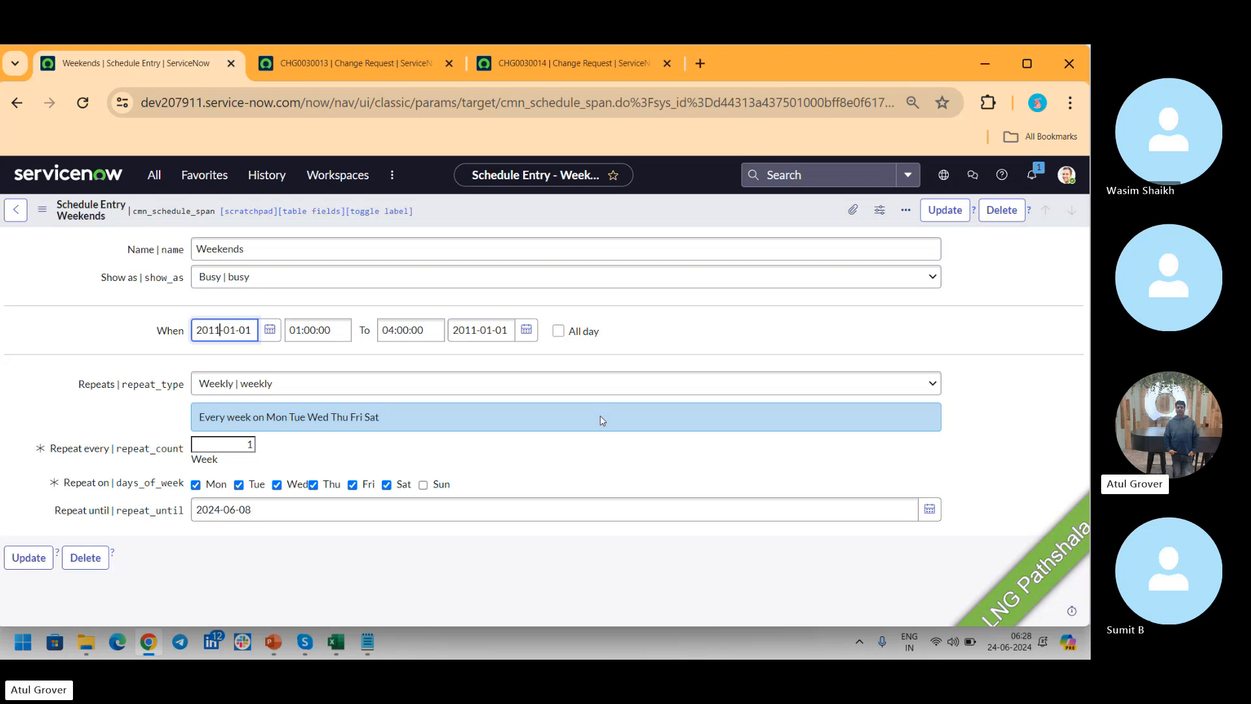
Find the blackout schedules and open the Blackout Wednesdays (GMT) record.
{"action": "left_click", "coordinate": [151, 176]}
{"action": "type", "text": "black"}
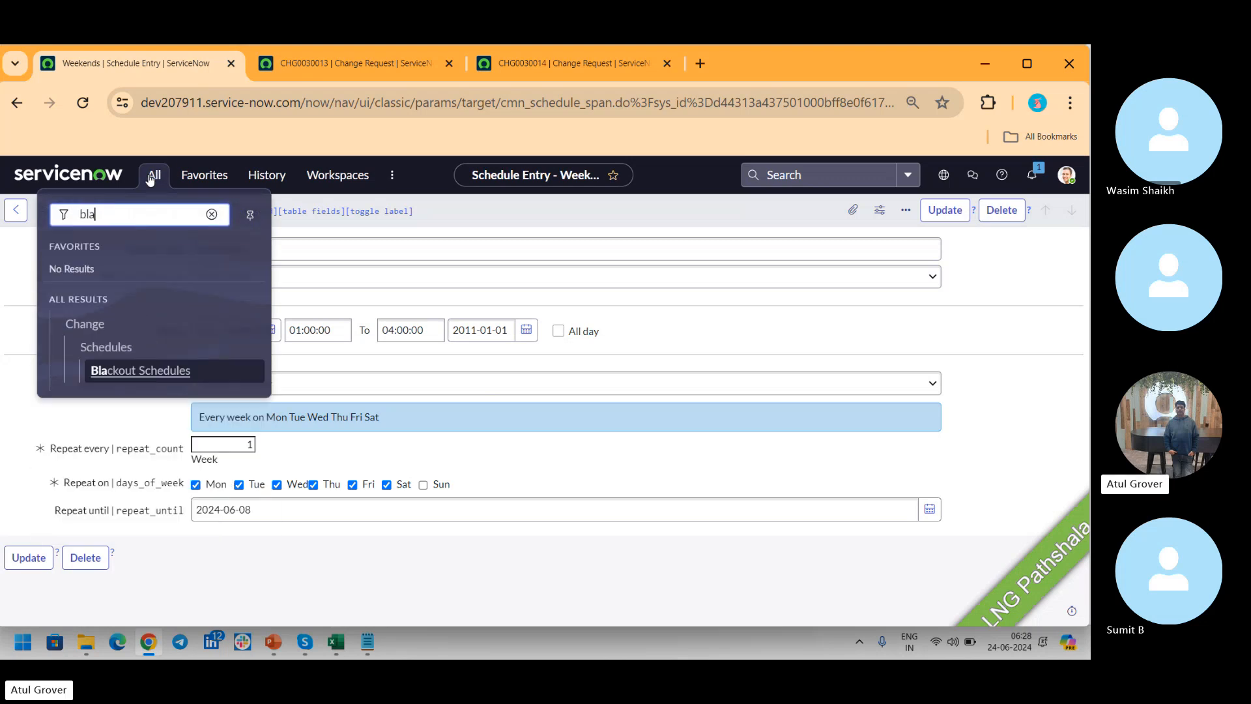
{"action": "left_click", "coordinate": [154, 384]}
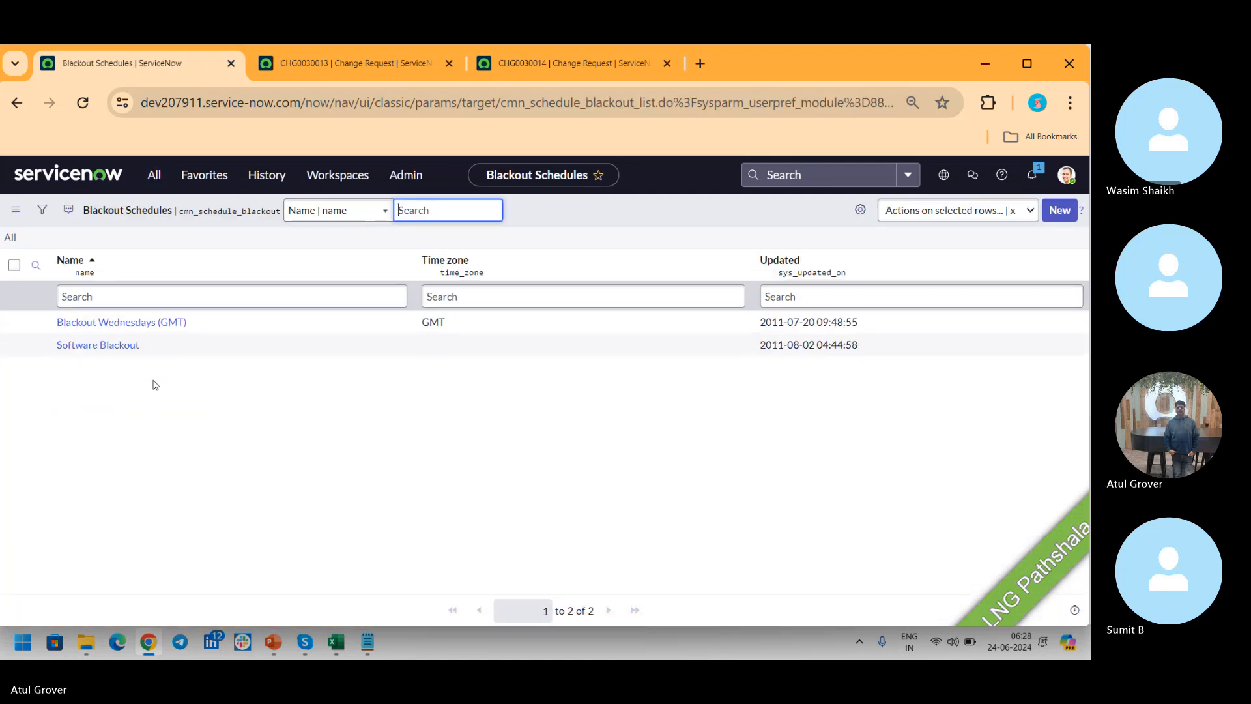
{"action": "left_click", "coordinate": [135, 325]}
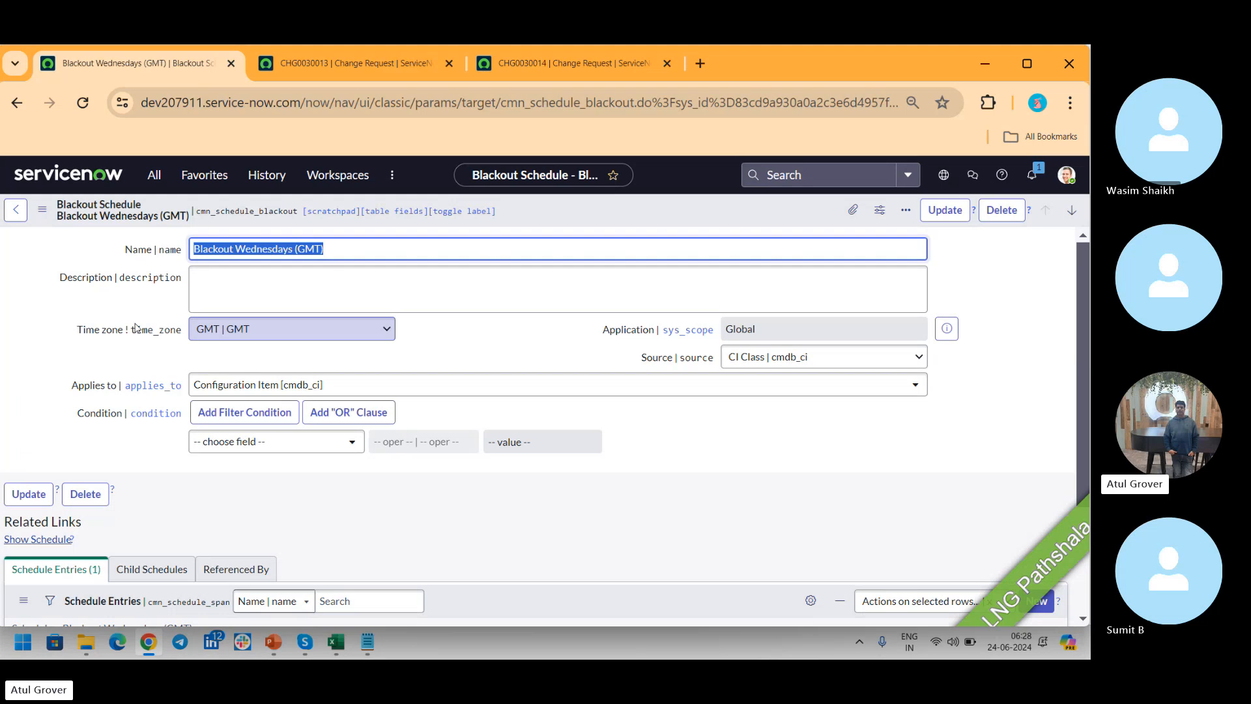
Review the source options and schedule entries of the Blackout Wednesdays (GMT) schedule.
{"action": "left_click", "coordinate": [154, 175]}
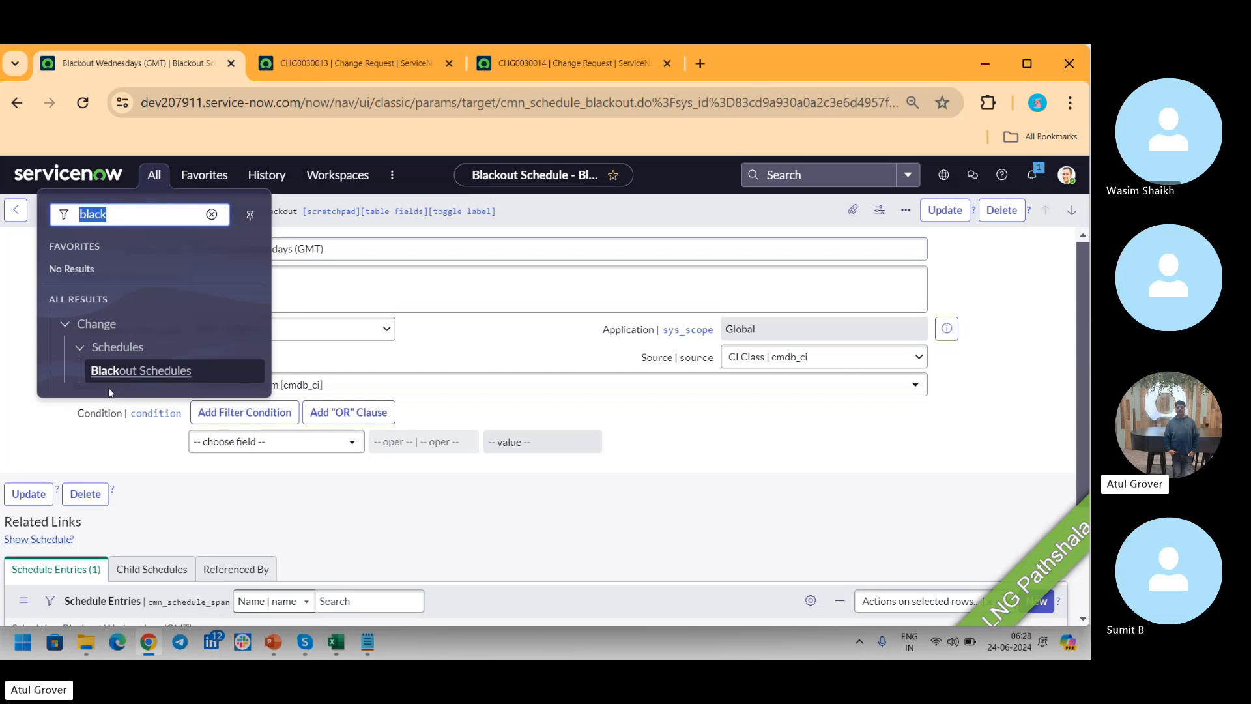
{"action": "left_click", "coordinate": [1039, 294]}
{"action": "left_click", "coordinate": [847, 364]}
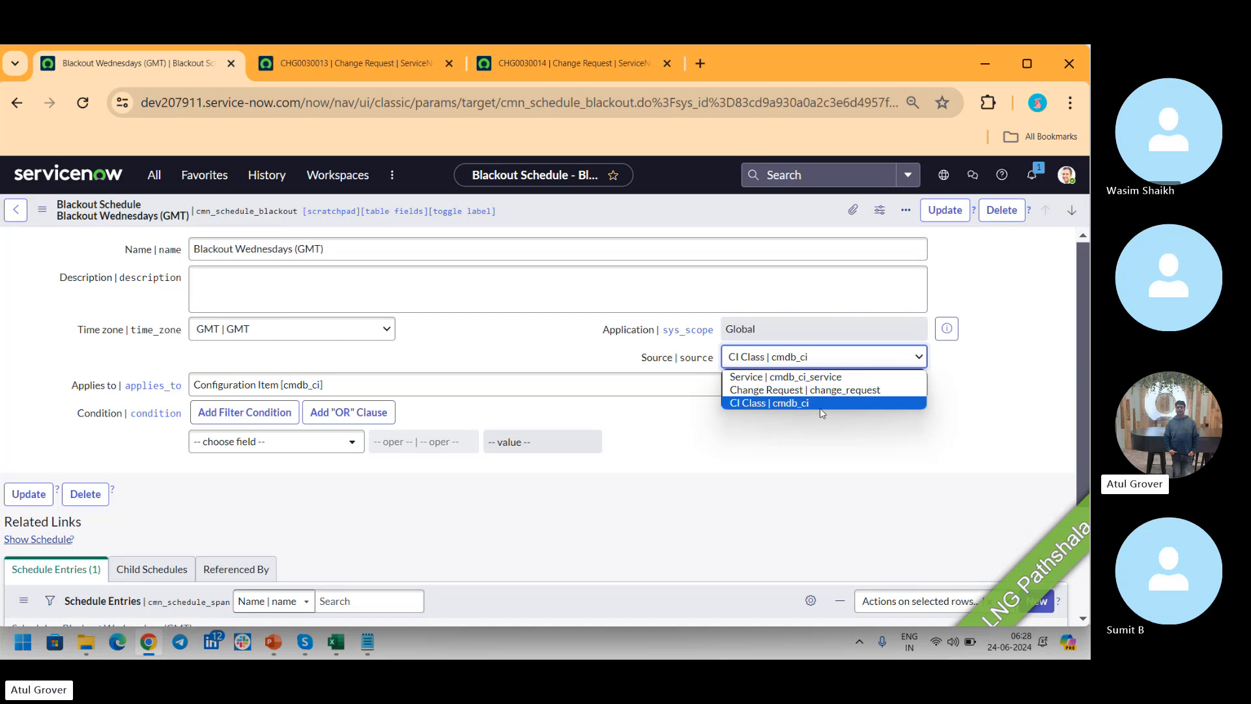
{"action": "scroll", "coordinate": [1085, 335], "scroll_direction": "down", "scroll_amount": 3}
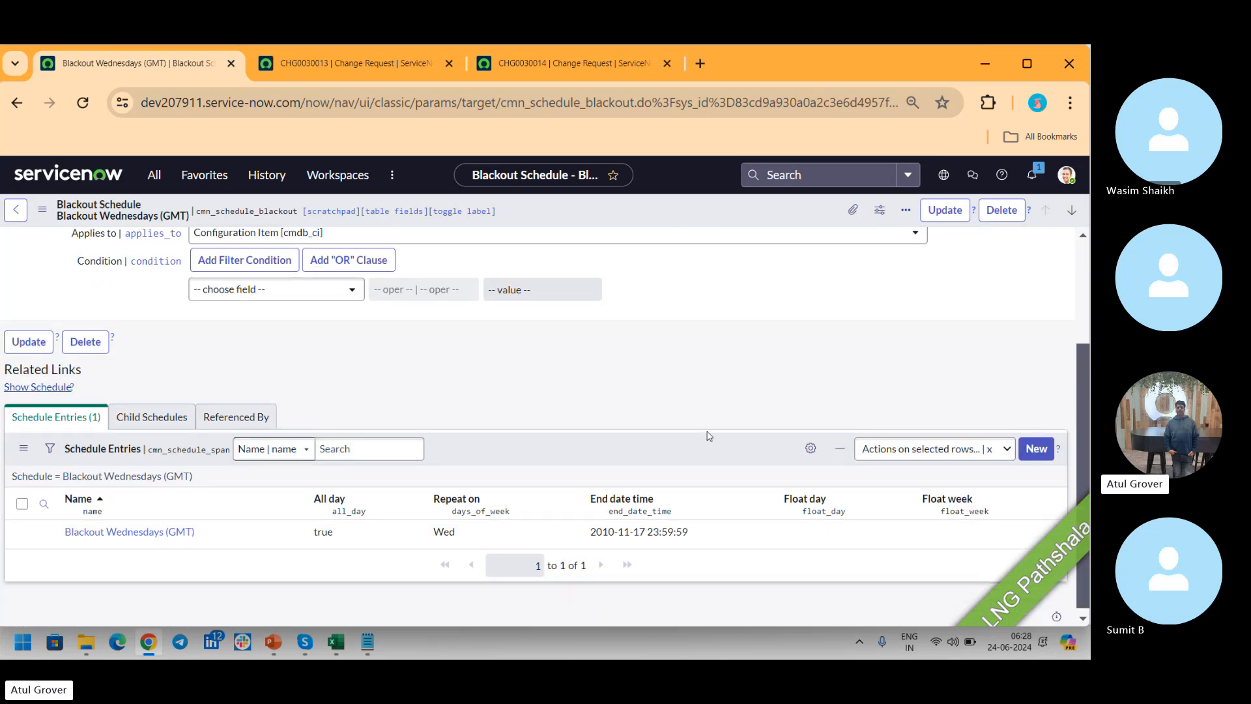
Examine the repeat options of the Blackout Wednesdays (GMT) schedule entry and return to CHG0030014.
{"action": "left_click", "coordinate": [131, 533]}
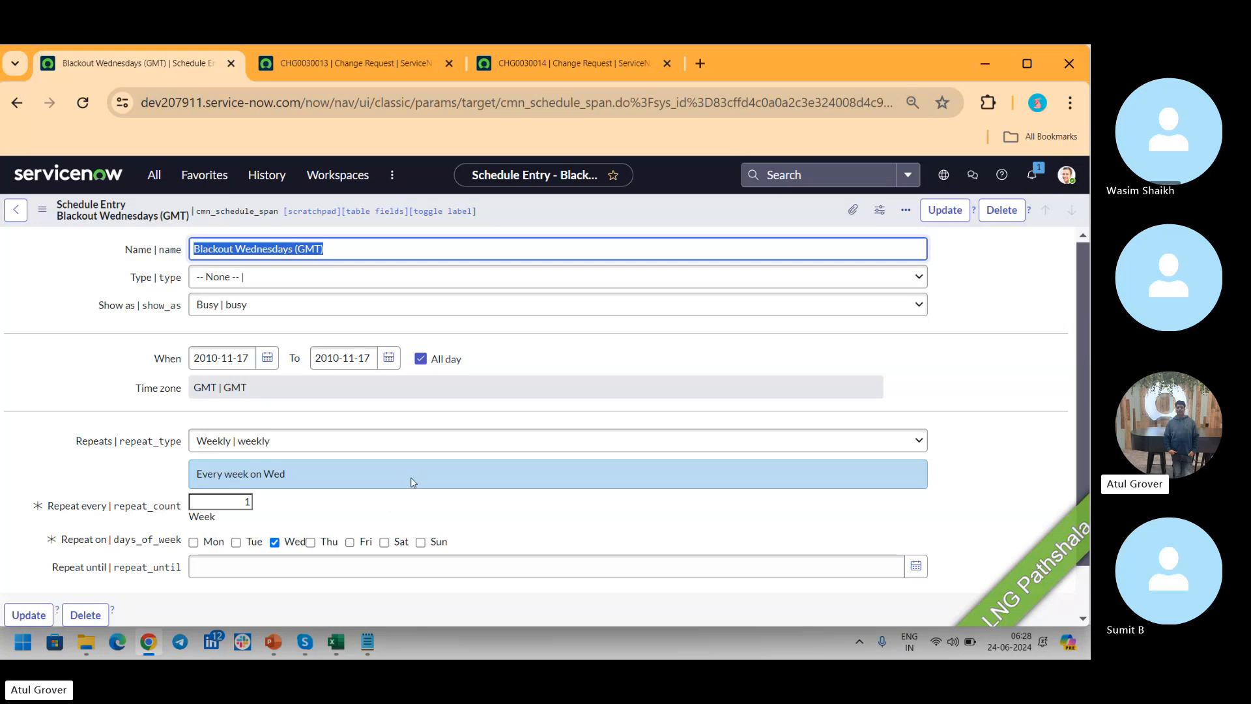
{"action": "left_click", "coordinate": [410, 442]}
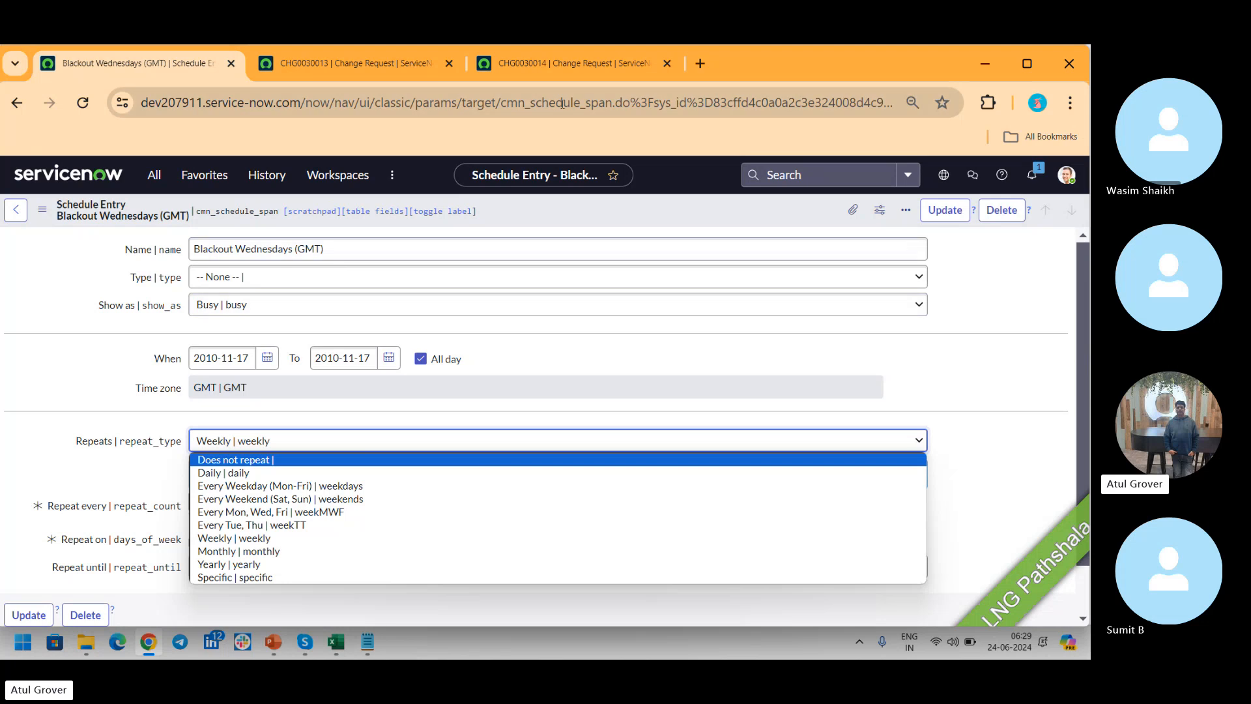
{"action": "left_click", "coordinate": [545, 67]}
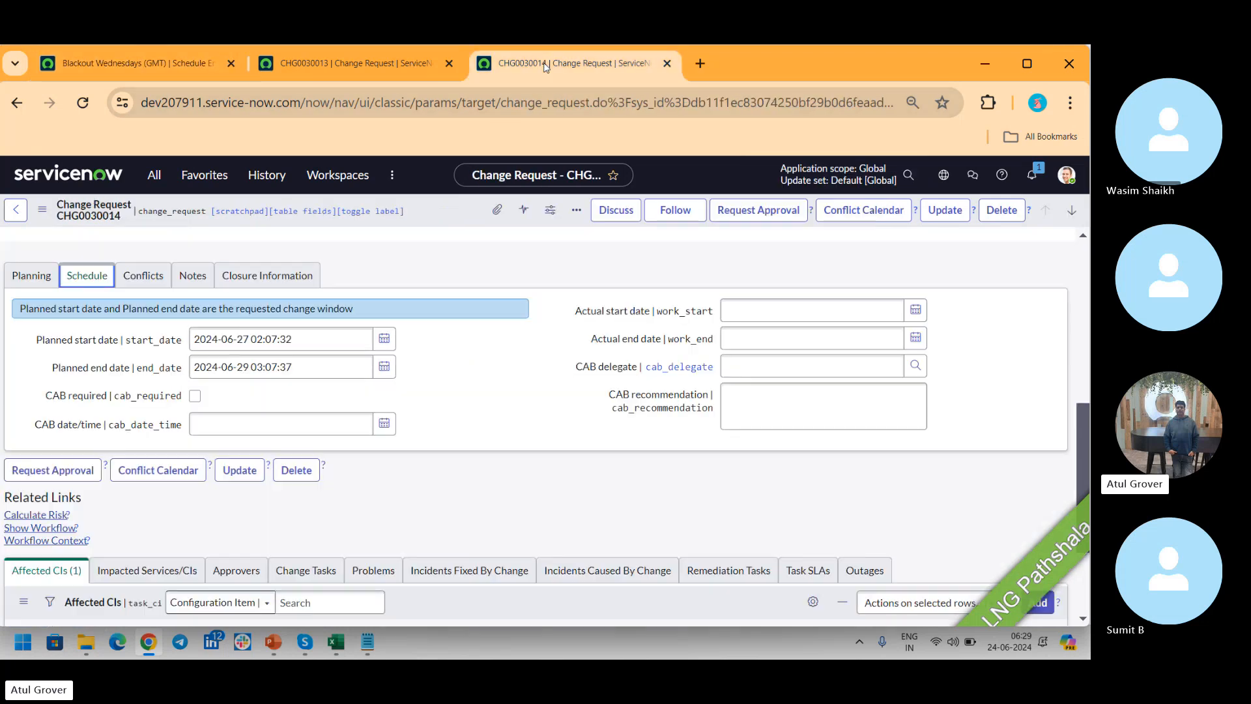
Find and open the change management Conflict Properties page.
{"action": "left_click", "coordinate": [153, 177]}
{"action": "type", "text": "co"}
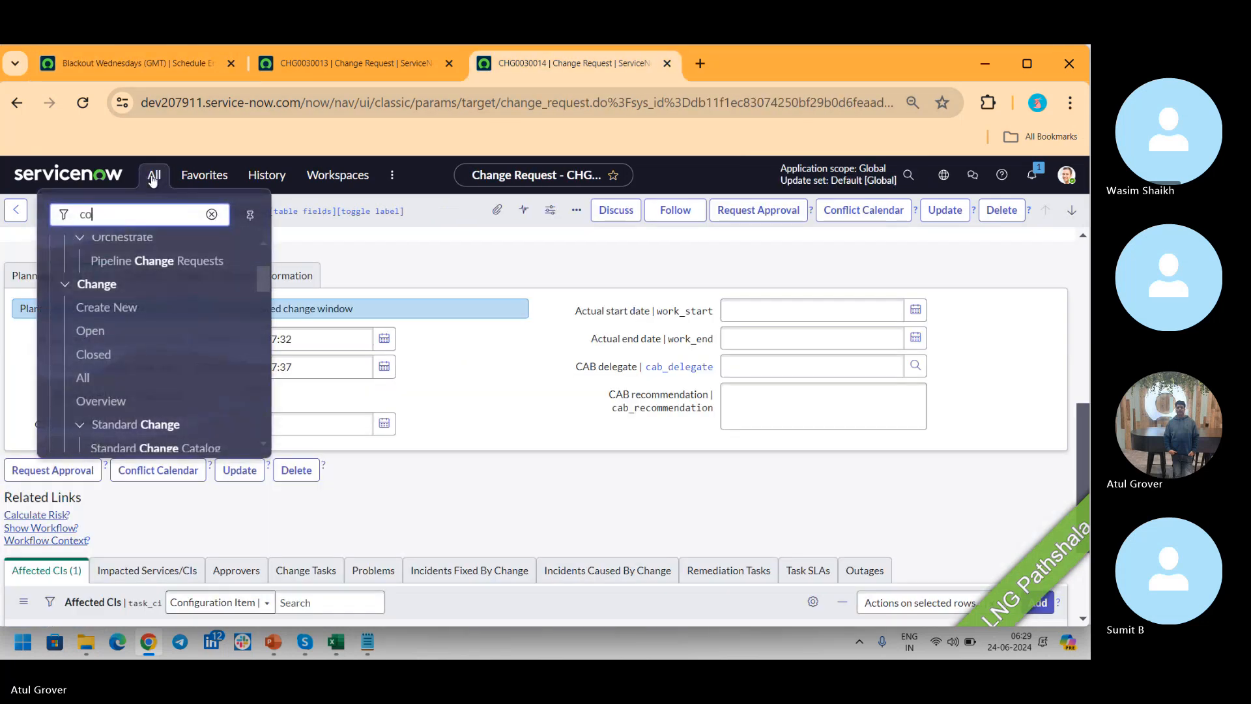
{"action": "type", "text": "nflic"}
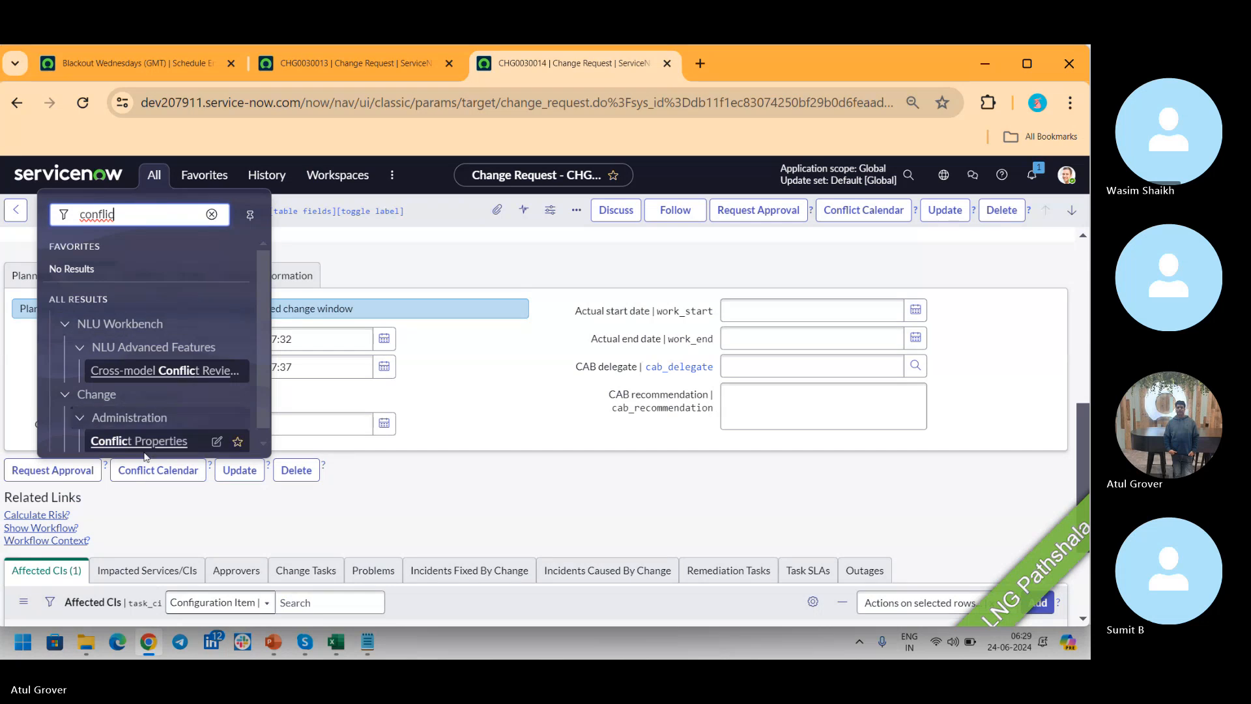
{"action": "left_click", "coordinate": [144, 443]}
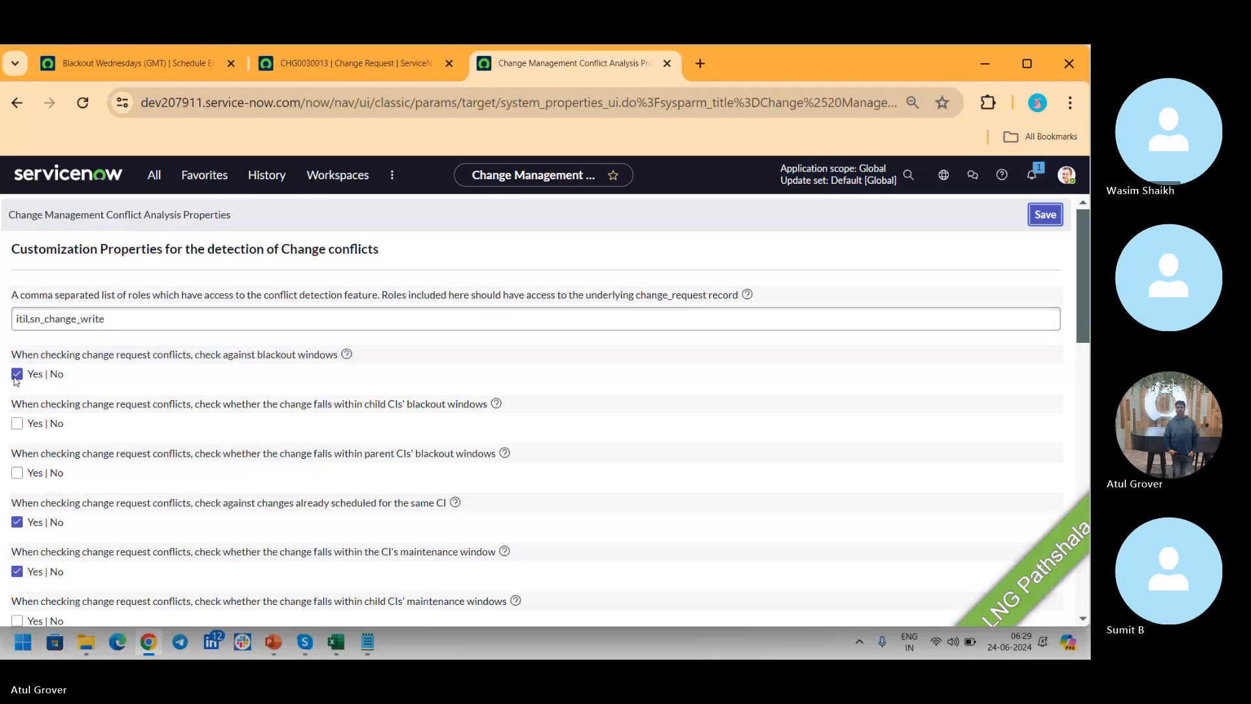
Compare the blackout window properties with the Blackout Wednesdays (GMT) schedule entry and the source options of its parent schedule.
{"action": "left_click", "coordinate": [159, 66]}
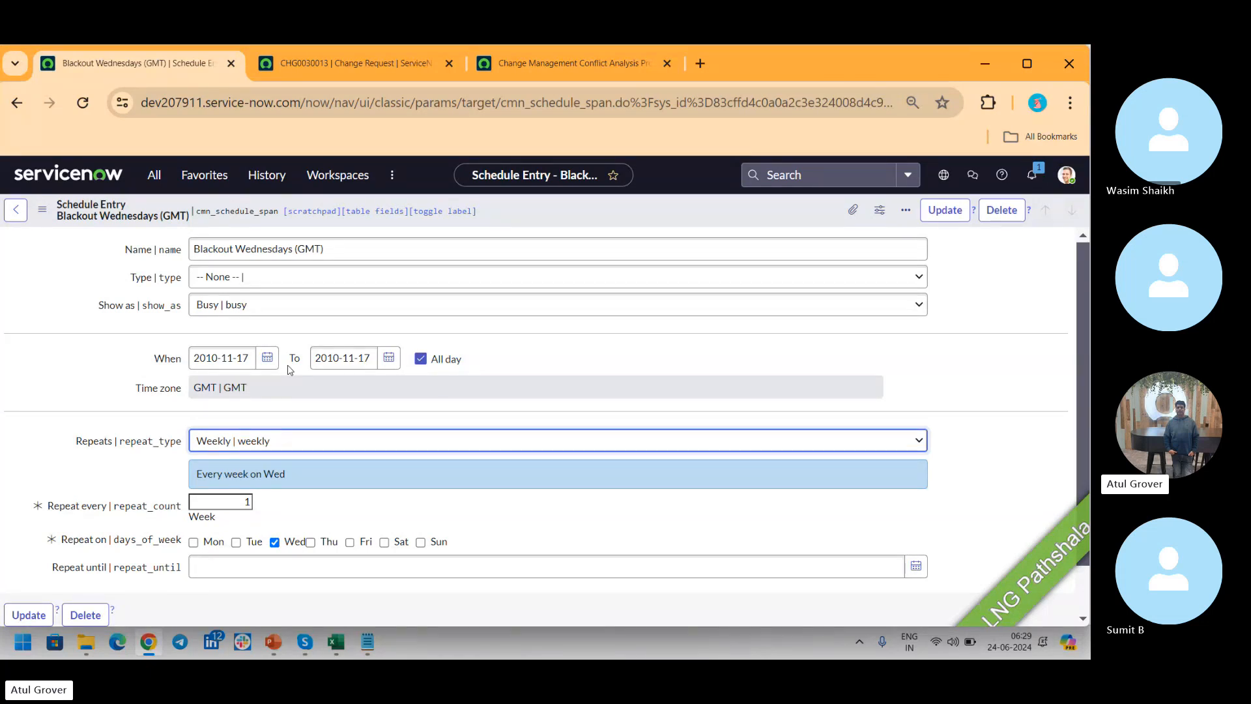
{"action": "left_click", "coordinate": [598, 63]}
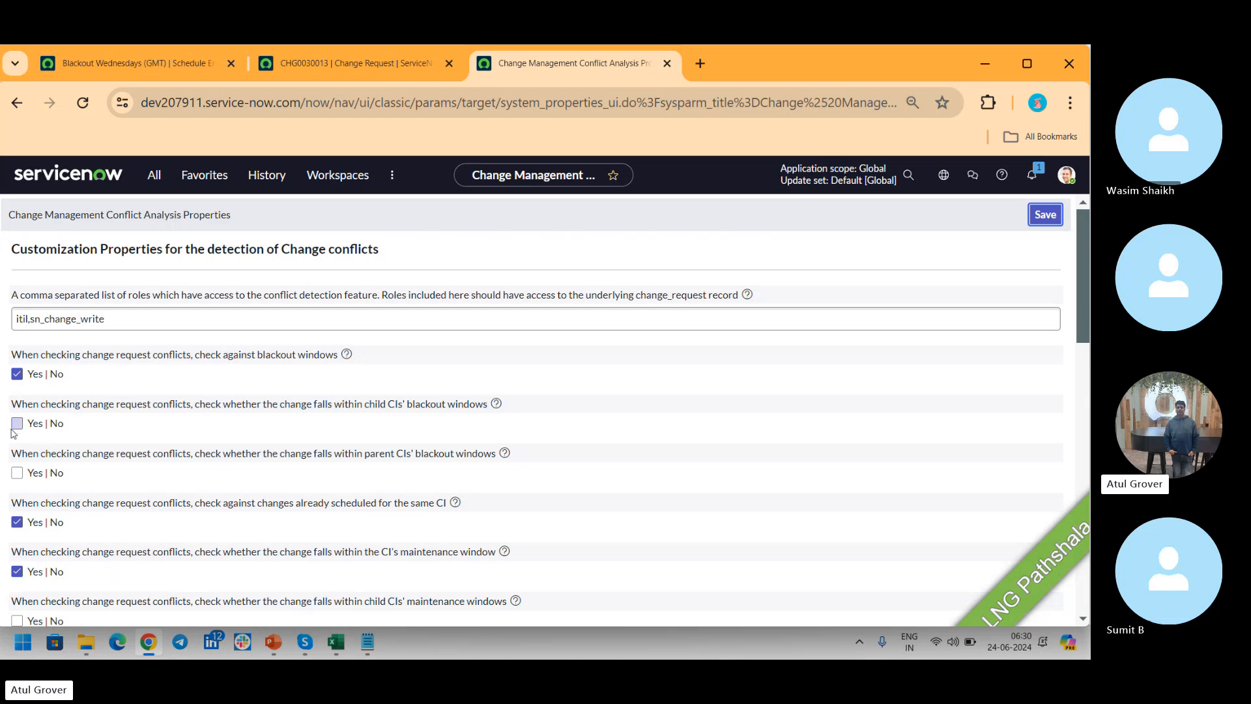
{"action": "left_click", "coordinate": [111, 60]}
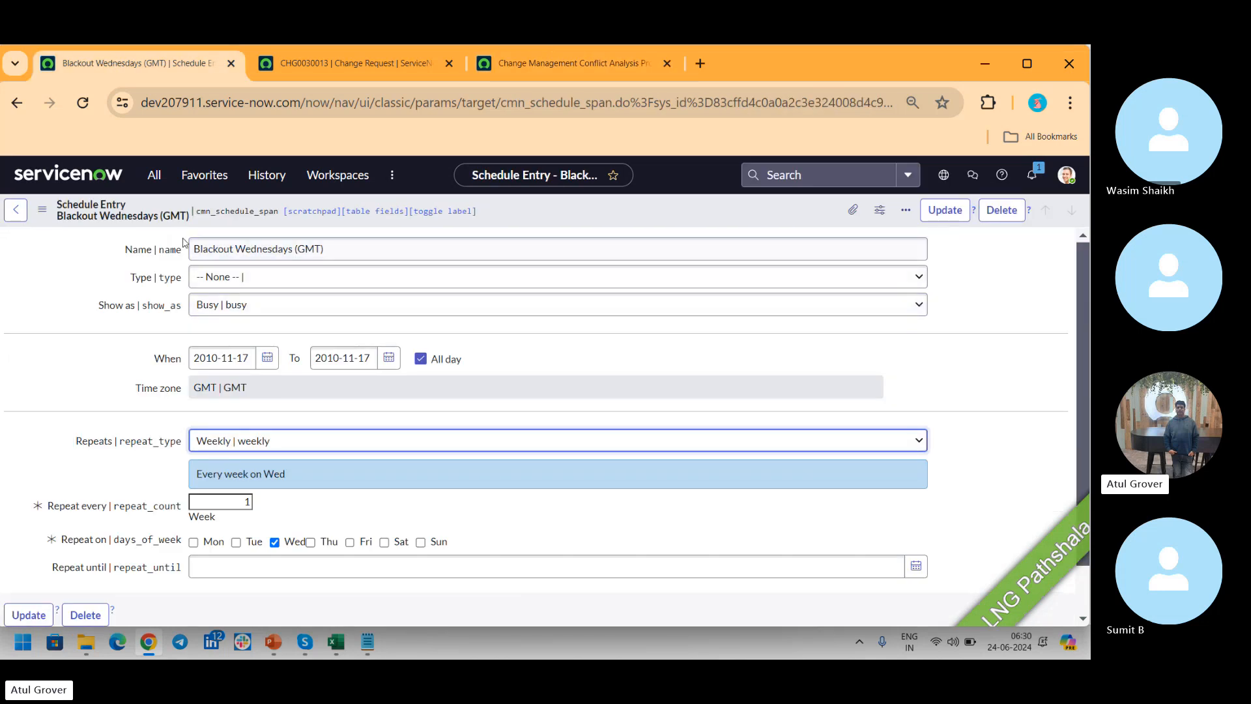
{"action": "left_click", "coordinate": [18, 210]}
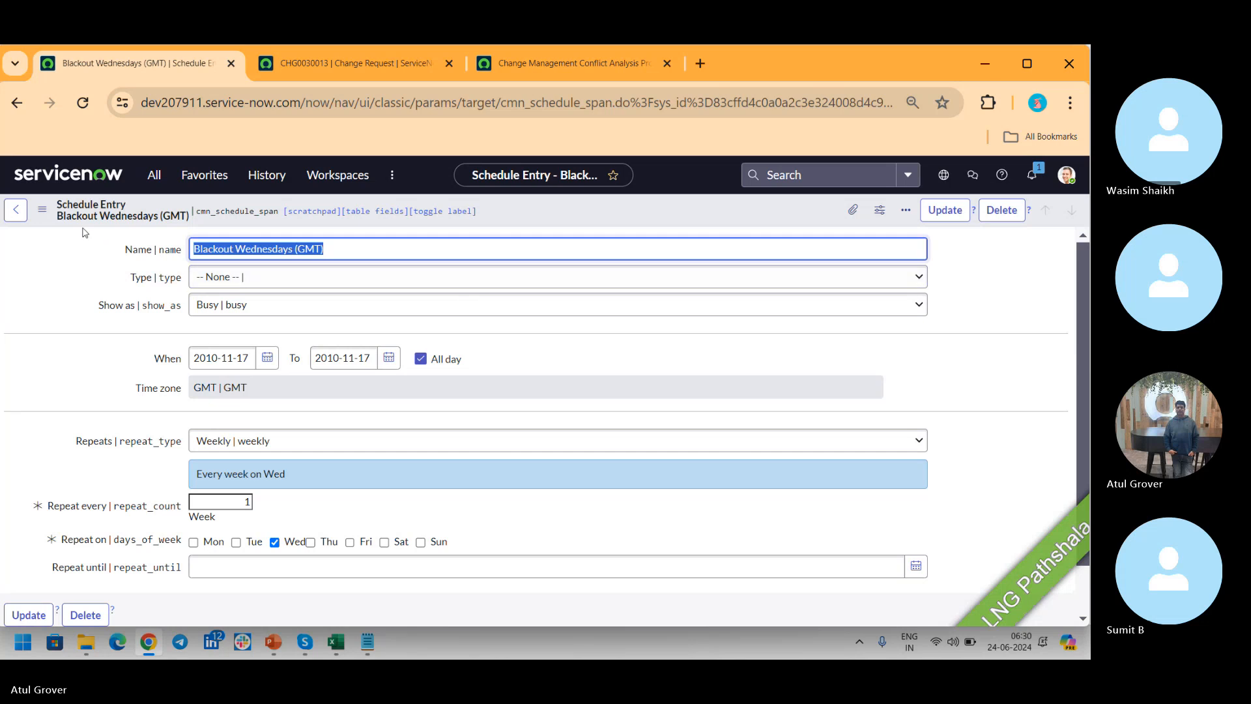
{"action": "left_click", "coordinate": [16, 210]}
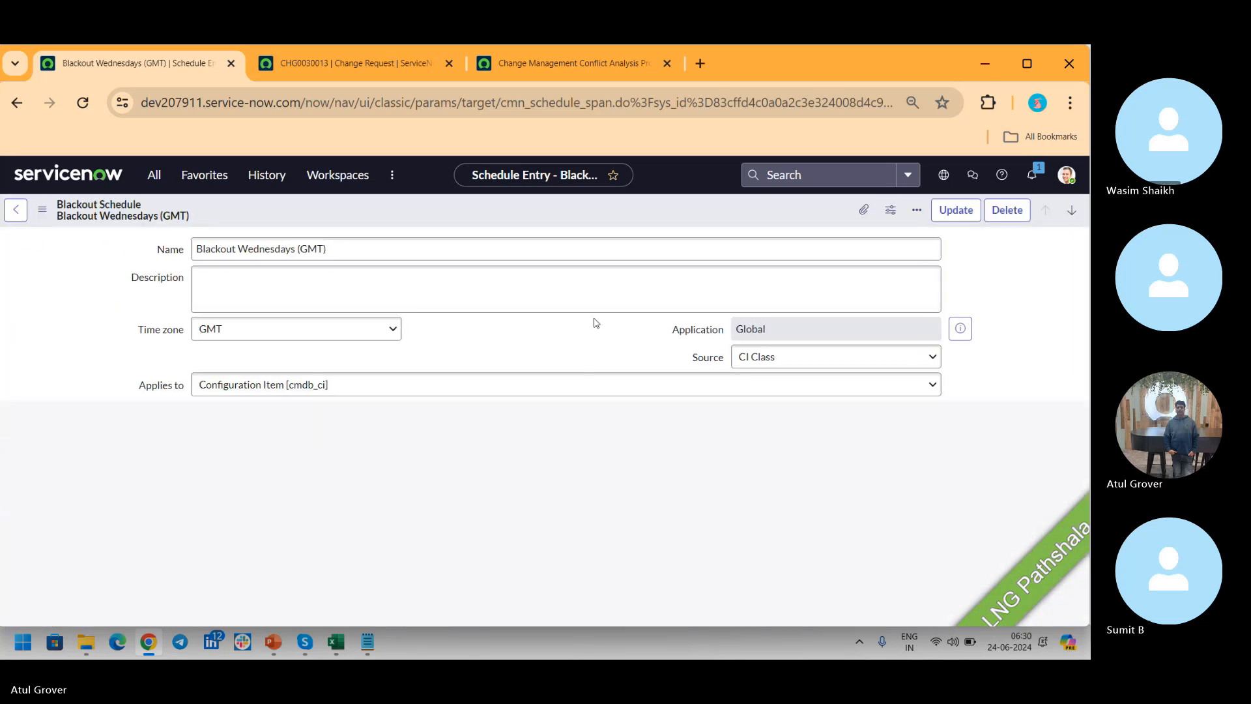
{"action": "left_click", "coordinate": [749, 357]}
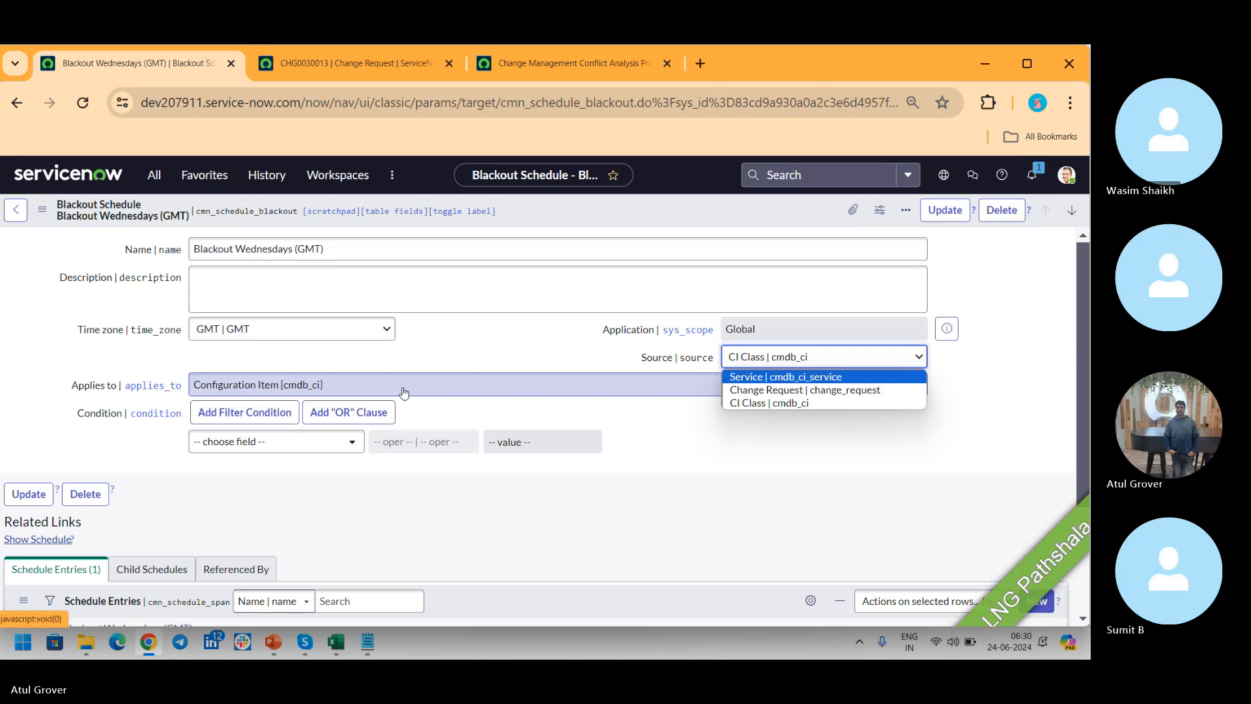
{"action": "left_click", "coordinate": [534, 121]}
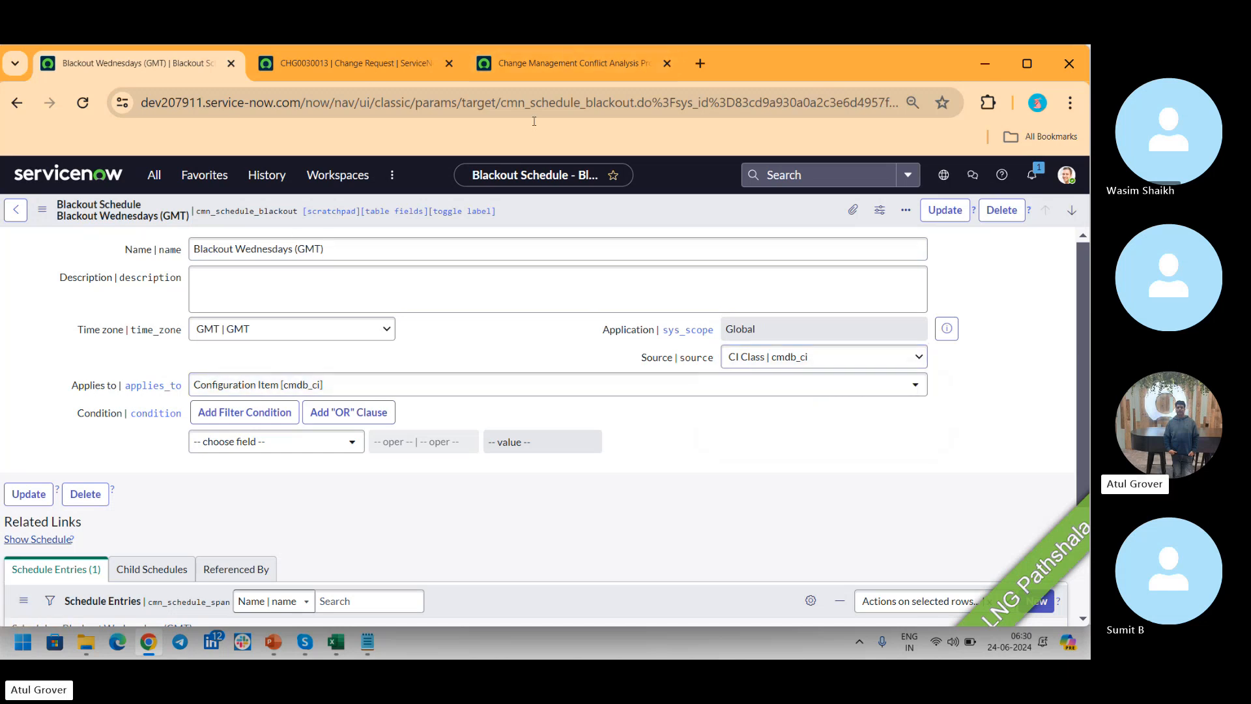
{"action": "left_click", "coordinate": [554, 70]}
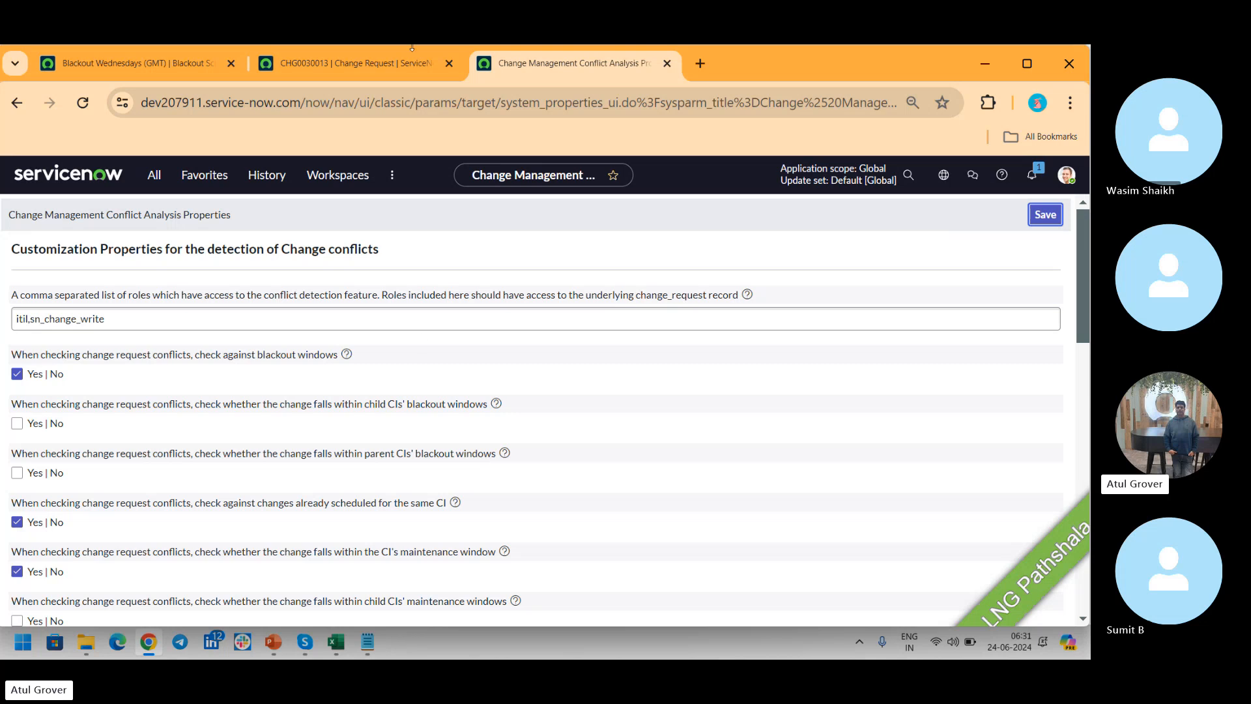
Review the conflicts detected on CHG0030013 and examine the conflict properties for scheduled changes, maintenance windows and blackout windows.
{"action": "left_click", "coordinate": [381, 59]}
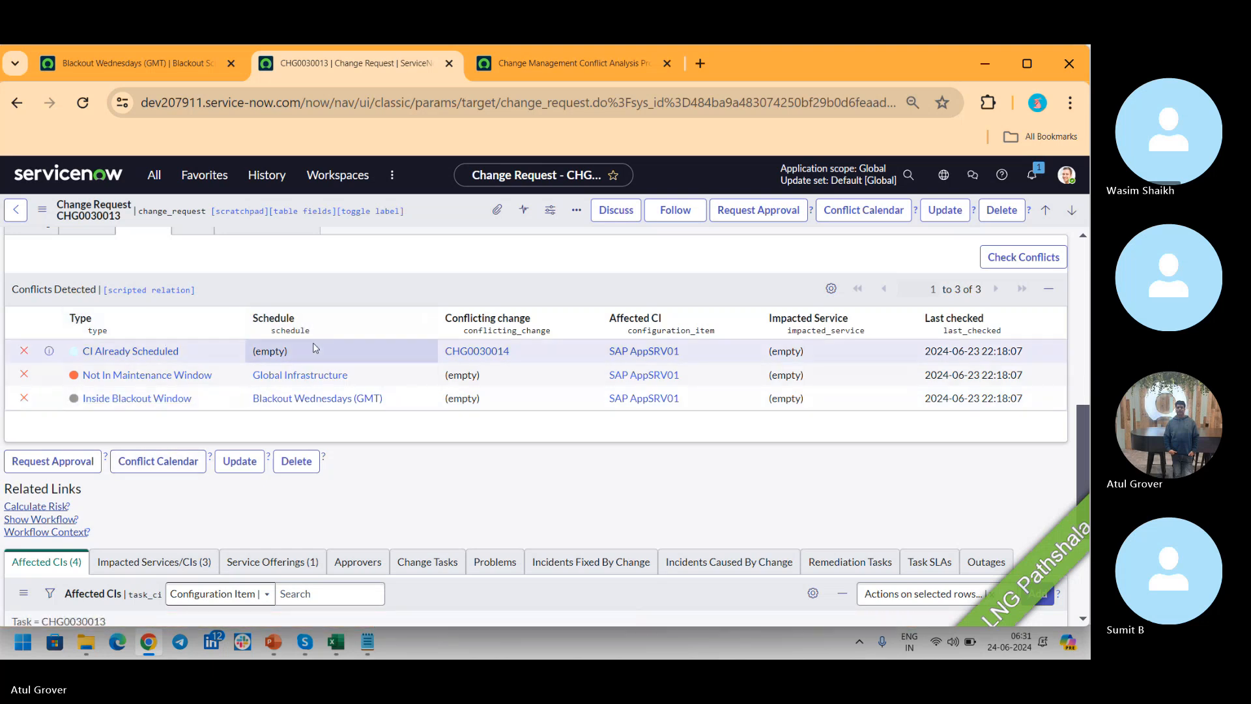
{"action": "left_click", "coordinate": [156, 63]}
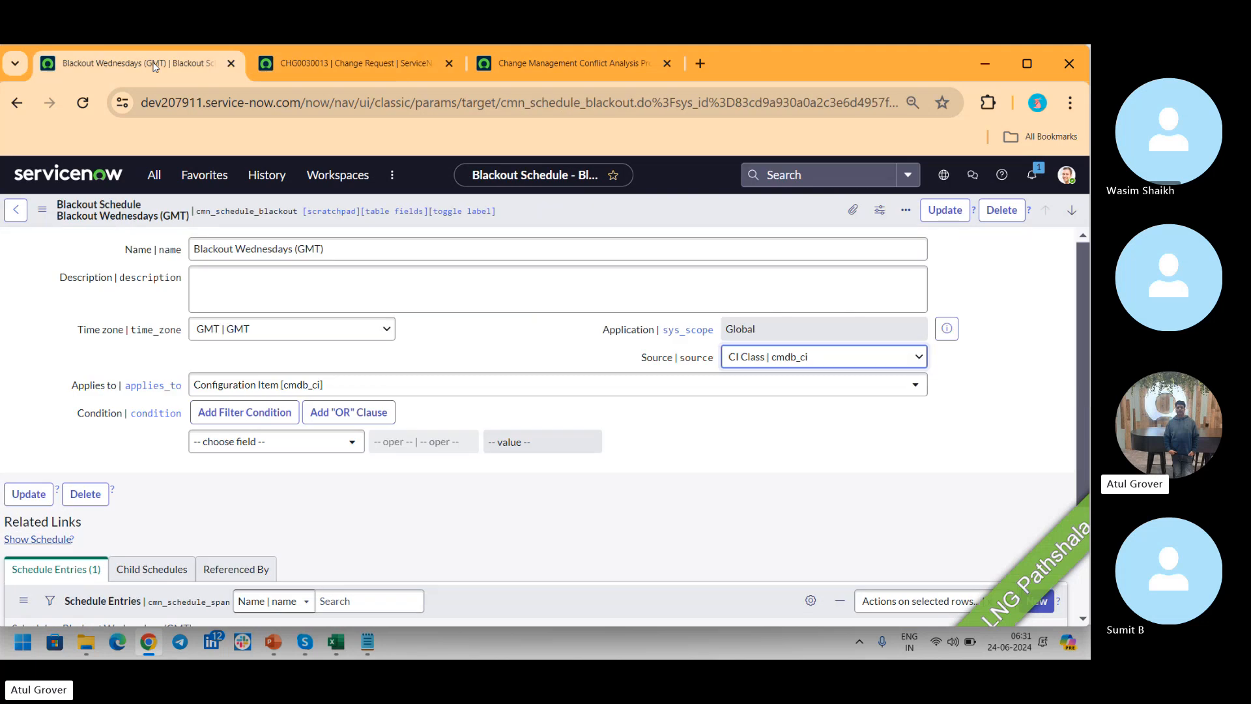
{"action": "left_click", "coordinate": [538, 66]}
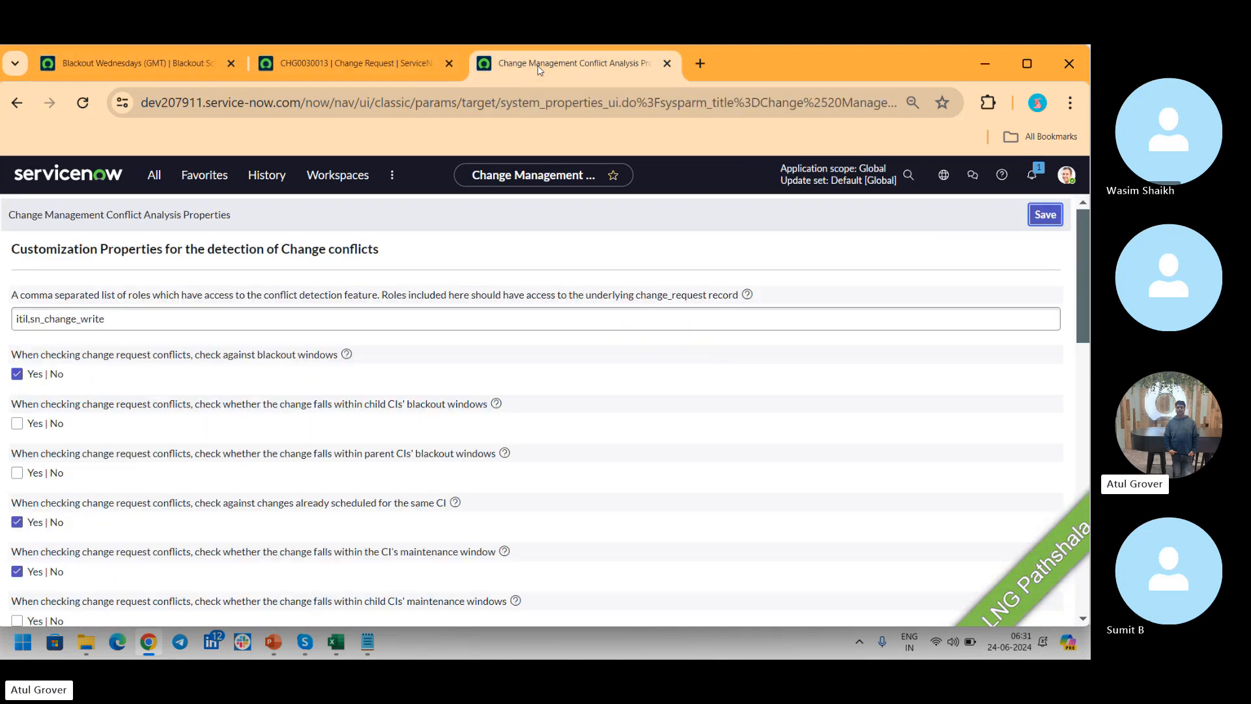
{"action": "key", "text": "Down"}
{"action": "key", "text": "Down"}
{"action": "key", "text": "Down"}
{"action": "key", "text": "Down"}
{"action": "key", "text": "Down"}
{"action": "key", "text": "Down"}
{"action": "key", "text": "Down"}
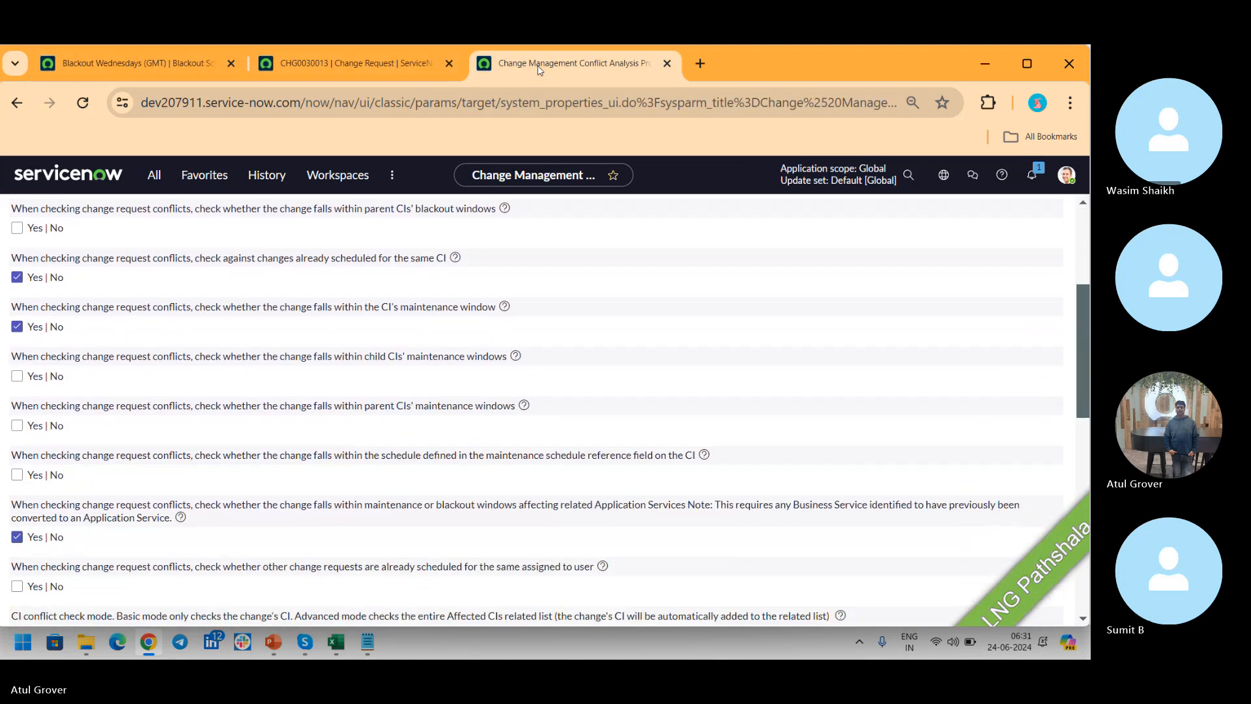
{"action": "key", "text": "Up"}
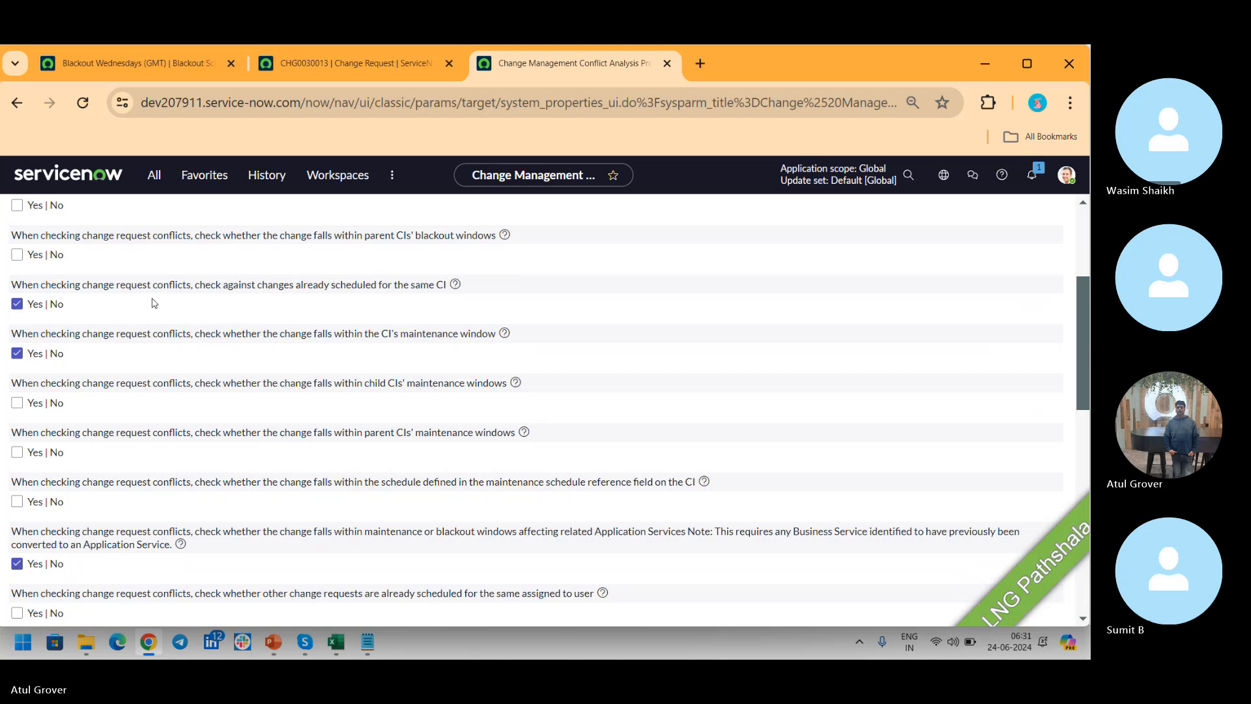
Check the CHG0030013 conflicts and the blackout schedule's scope against the maintenance schedule, application service and CI conflict check mode properties.
{"action": "left_click", "coordinate": [365, 68]}
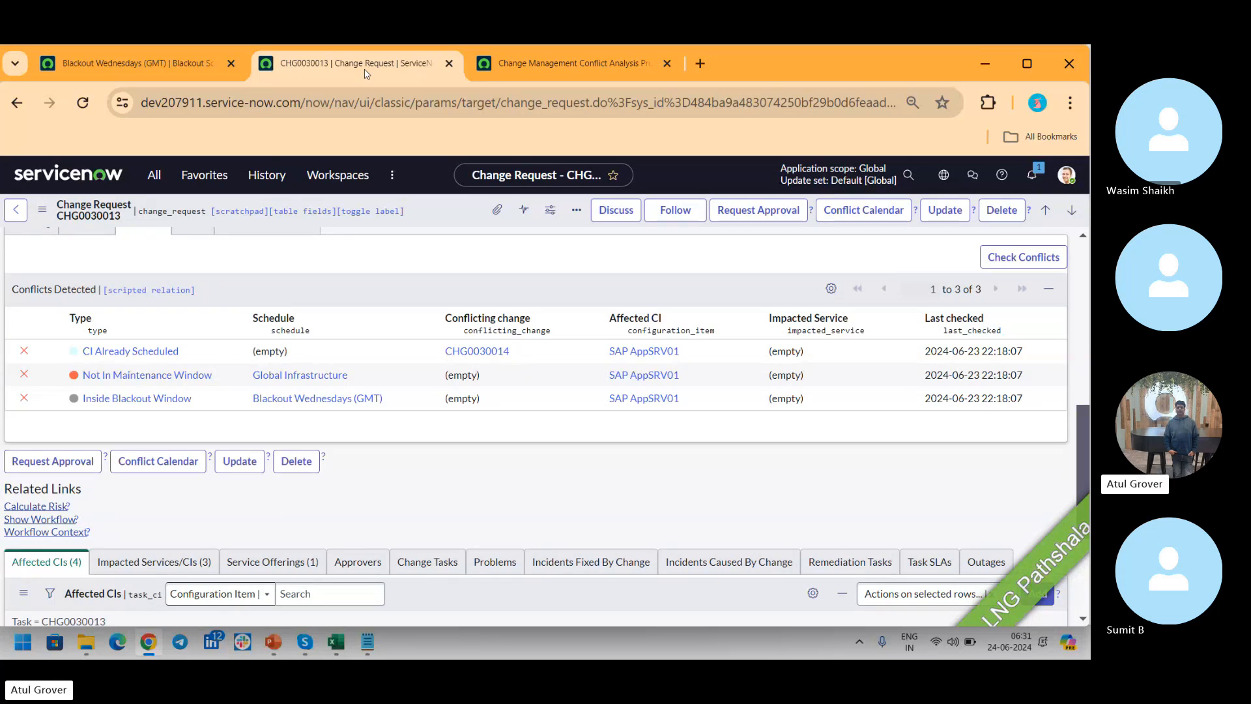
{"action": "left_click", "coordinate": [528, 68]}
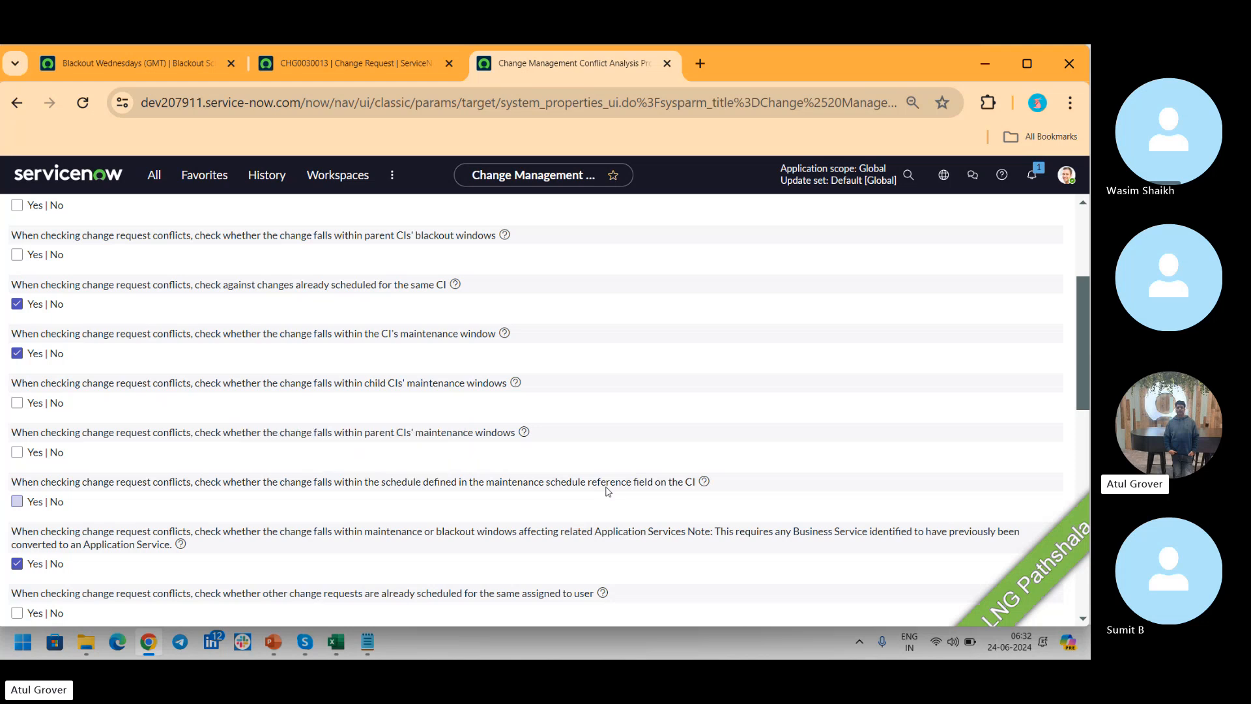
{"action": "left_click", "coordinate": [118, 69]}
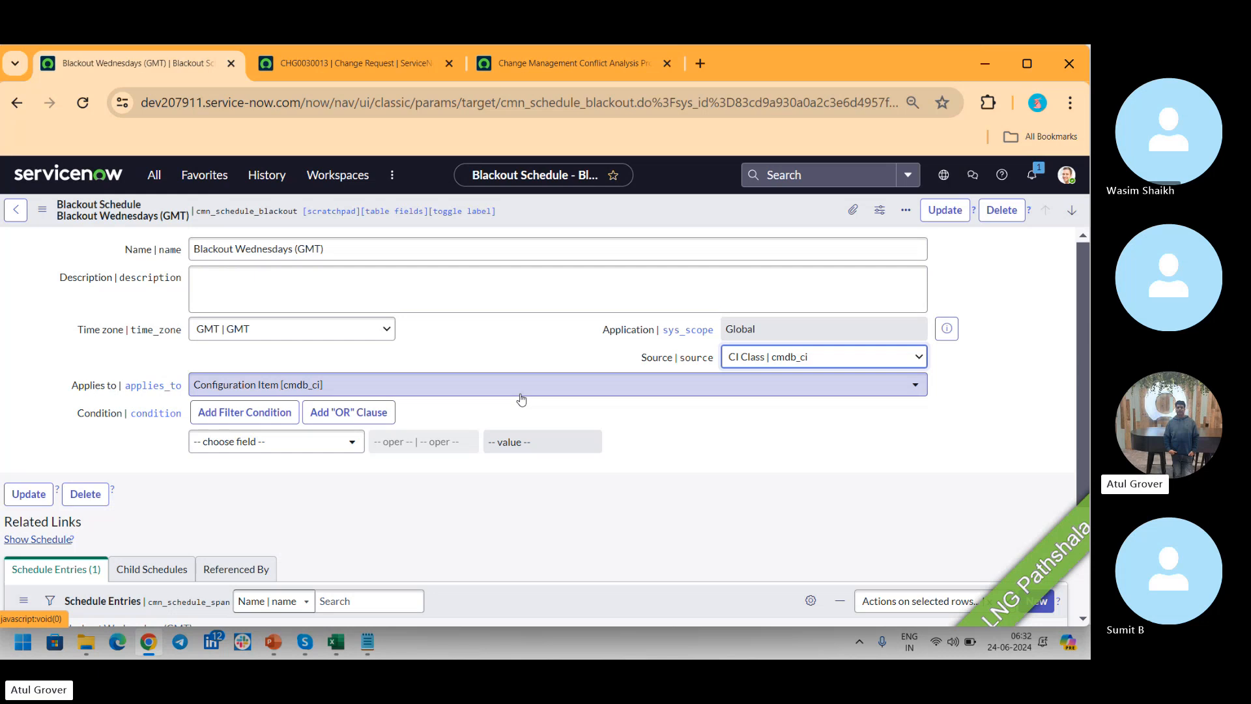
{"action": "left_click", "coordinate": [577, 62]}
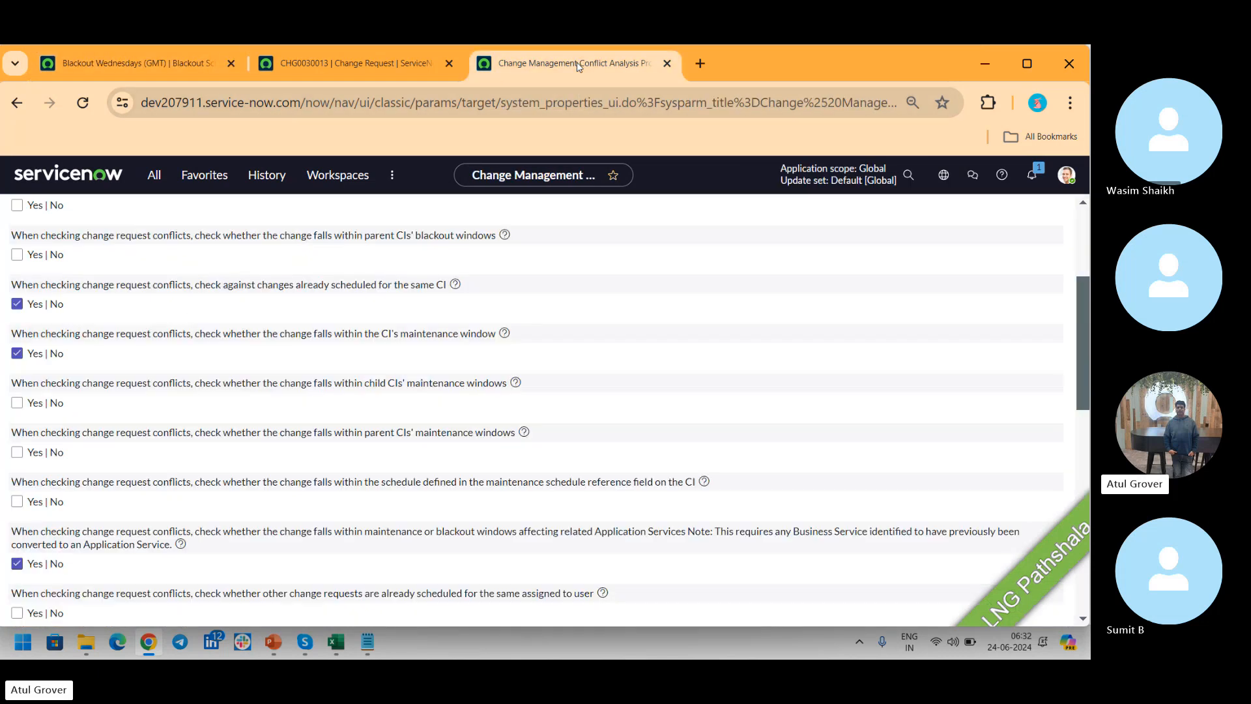
{"action": "scroll", "coordinate": [541, 405], "scroll_direction": "down", "scroll_amount": 4}
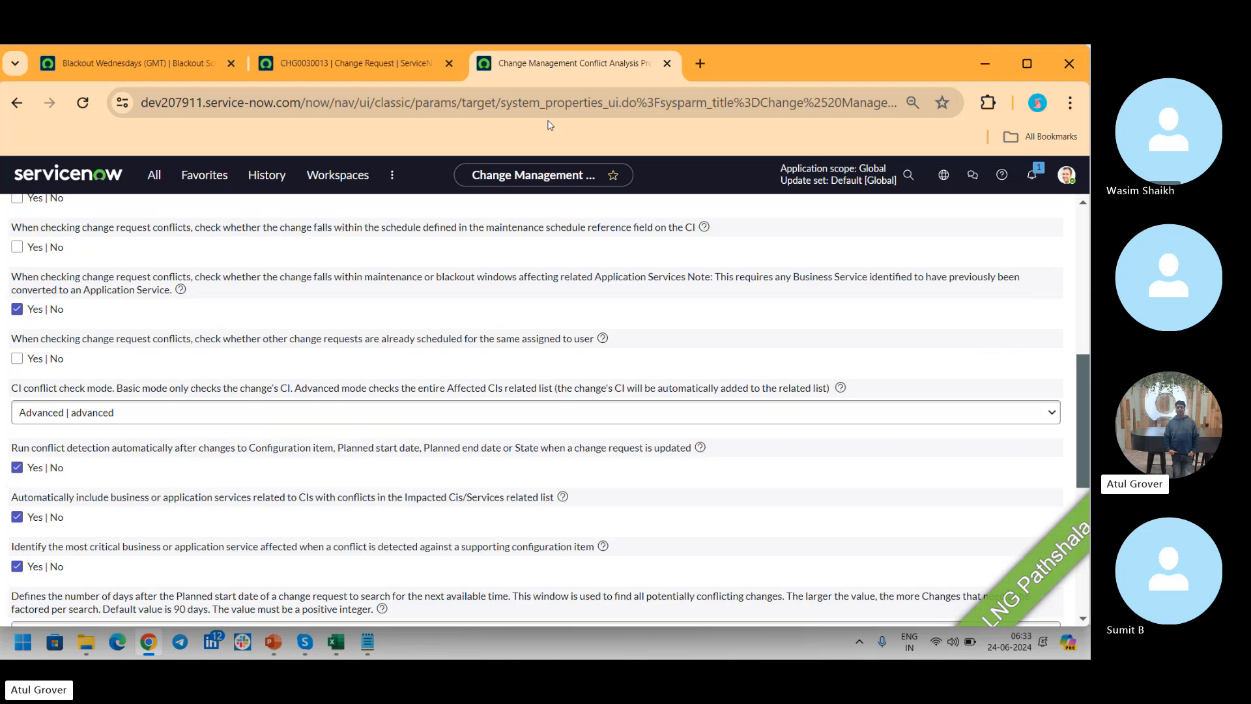
Review the affected CIs and impacted services of CHG0030013, and return to the conflict properties.
{"action": "left_click", "coordinate": [333, 65]}
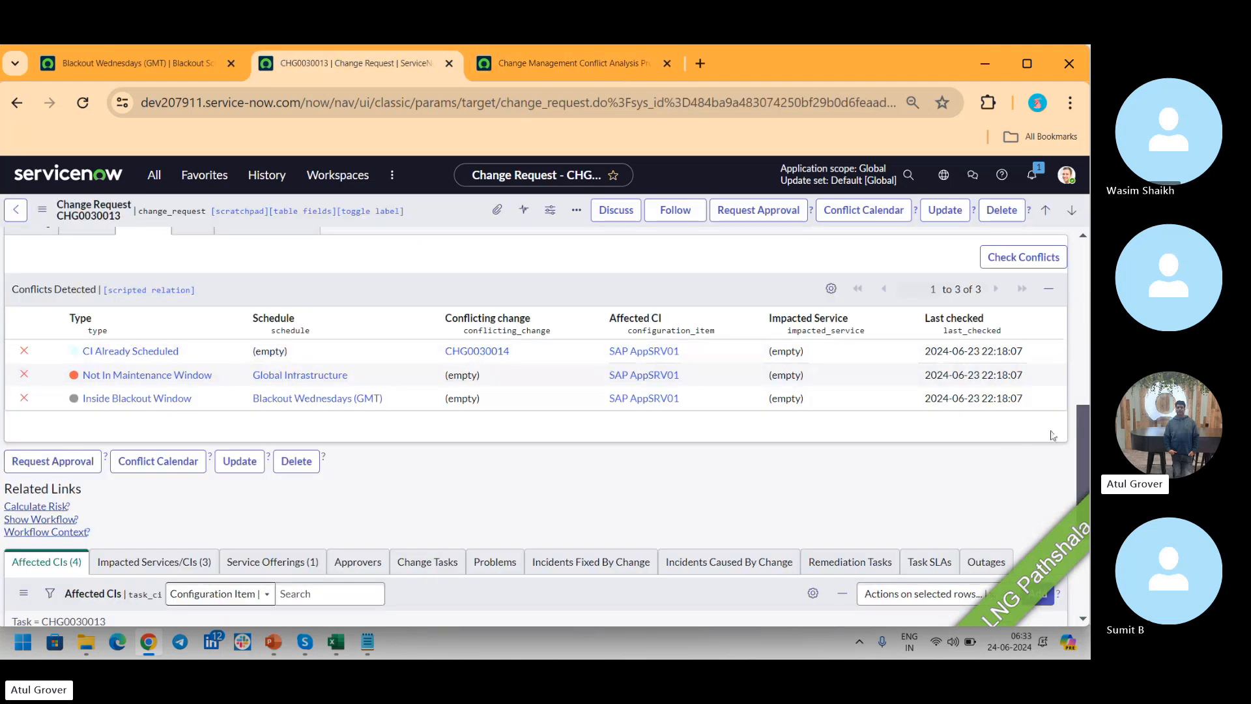
{"action": "left_click_drag", "start_coordinate": [1080, 429], "coordinate": [1084, 513]}
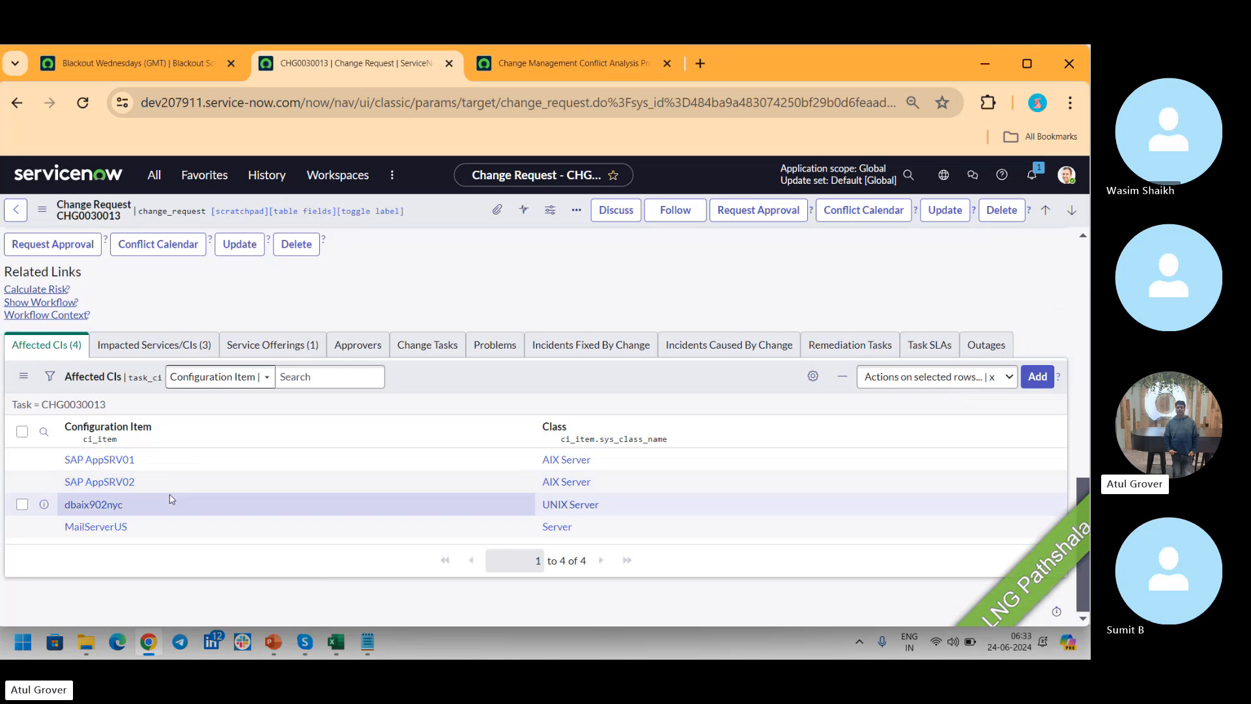
{"action": "left_click", "coordinate": [150, 345]}
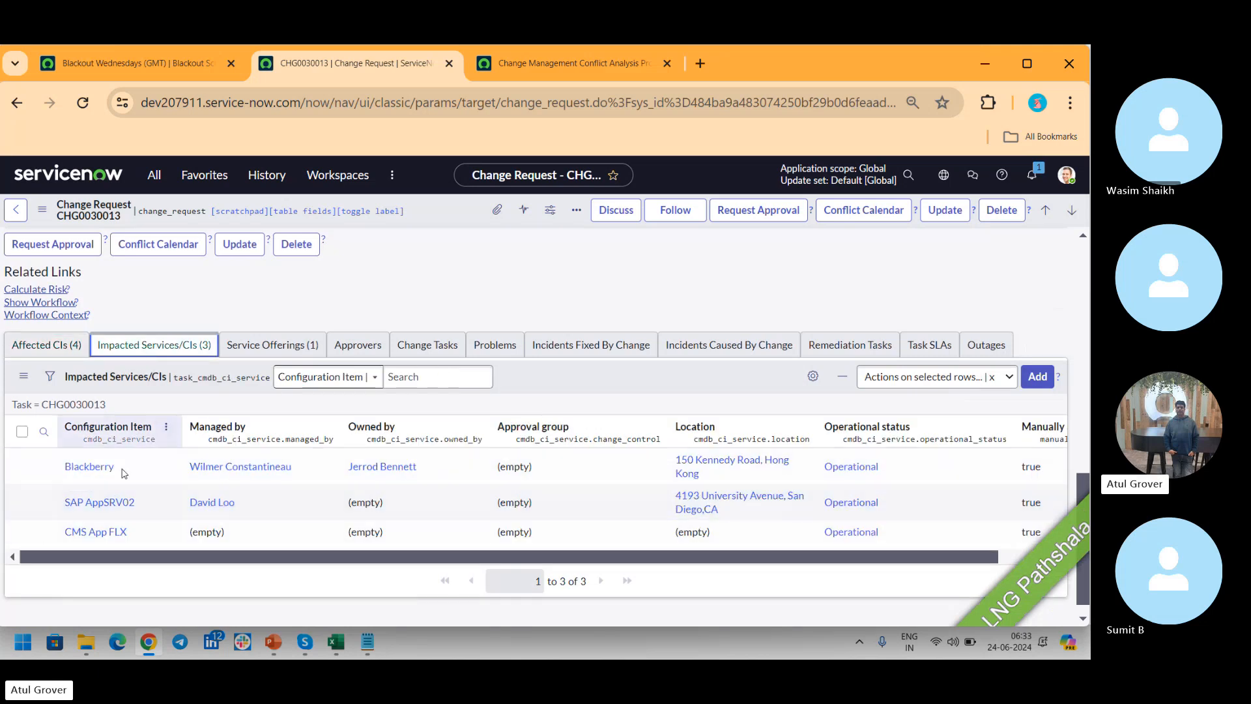
{"action": "left_click", "coordinate": [542, 62]}
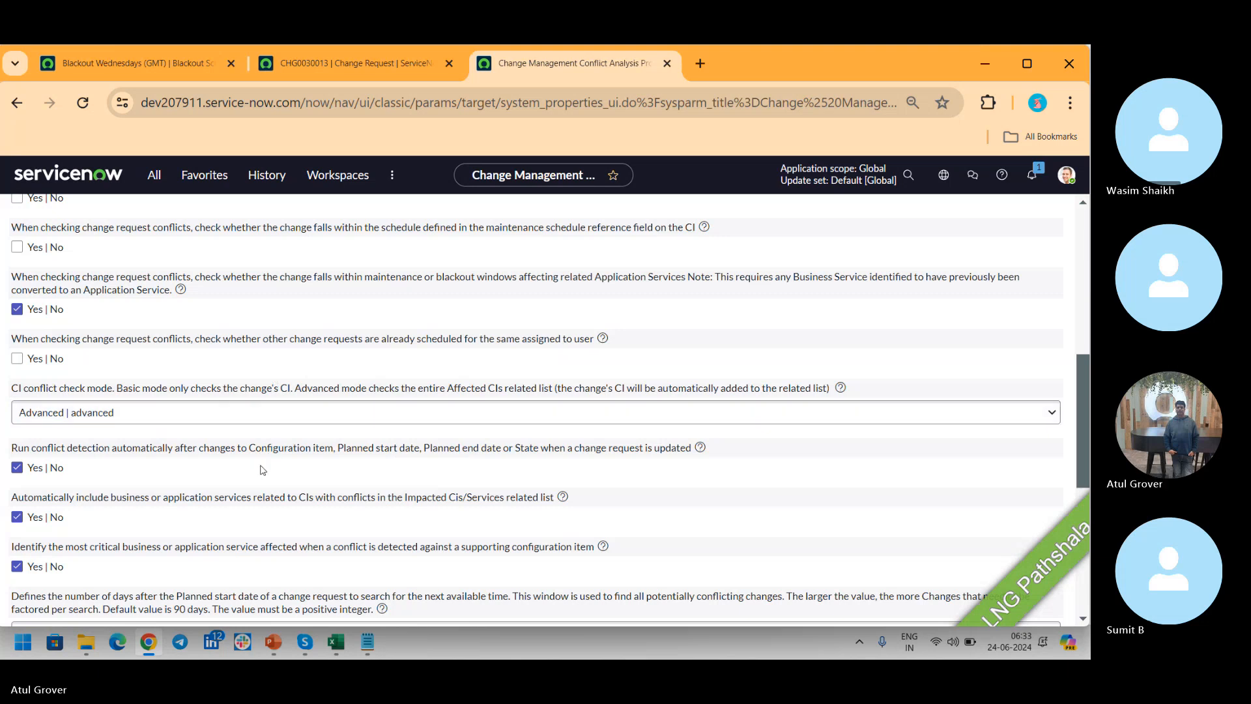
Set the number of days to search for the next available time to 180 and save the conflict properties.
{"action": "scroll", "coordinate": [263, 470], "scroll_direction": "down", "scroll_amount": 6}
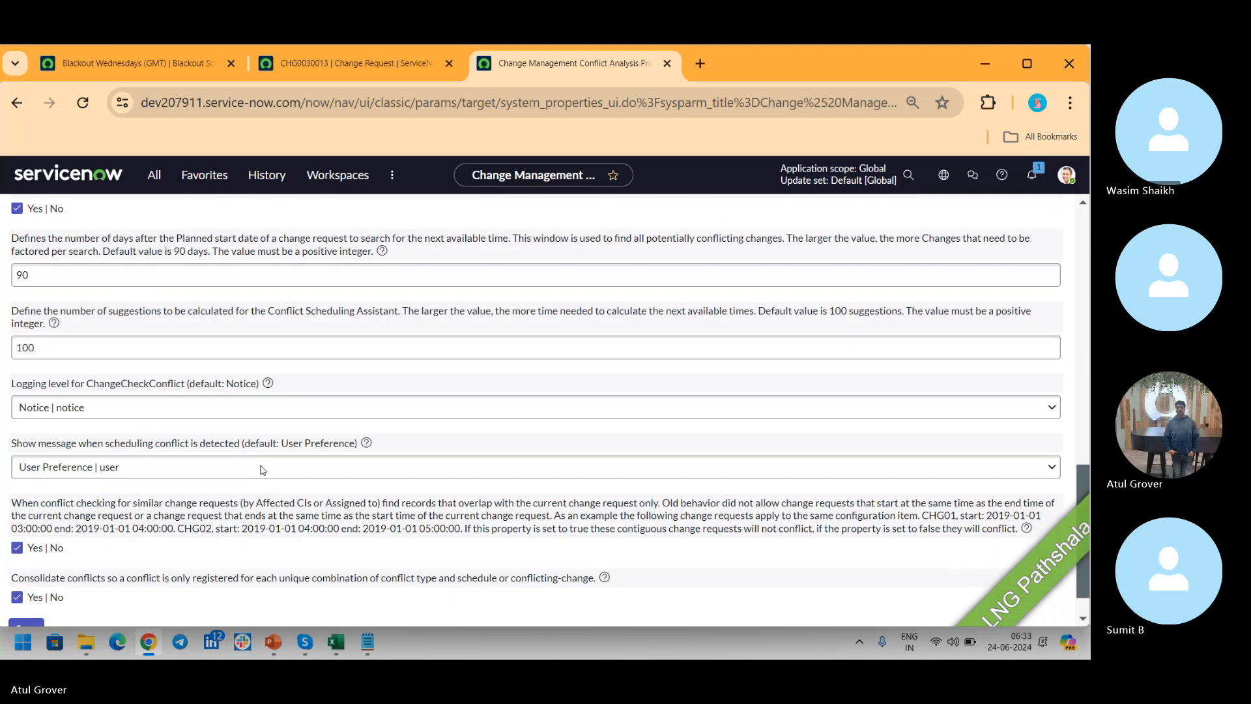
{"action": "scroll", "coordinate": [263, 470], "scroll_direction": "up", "scroll_amount": 3}
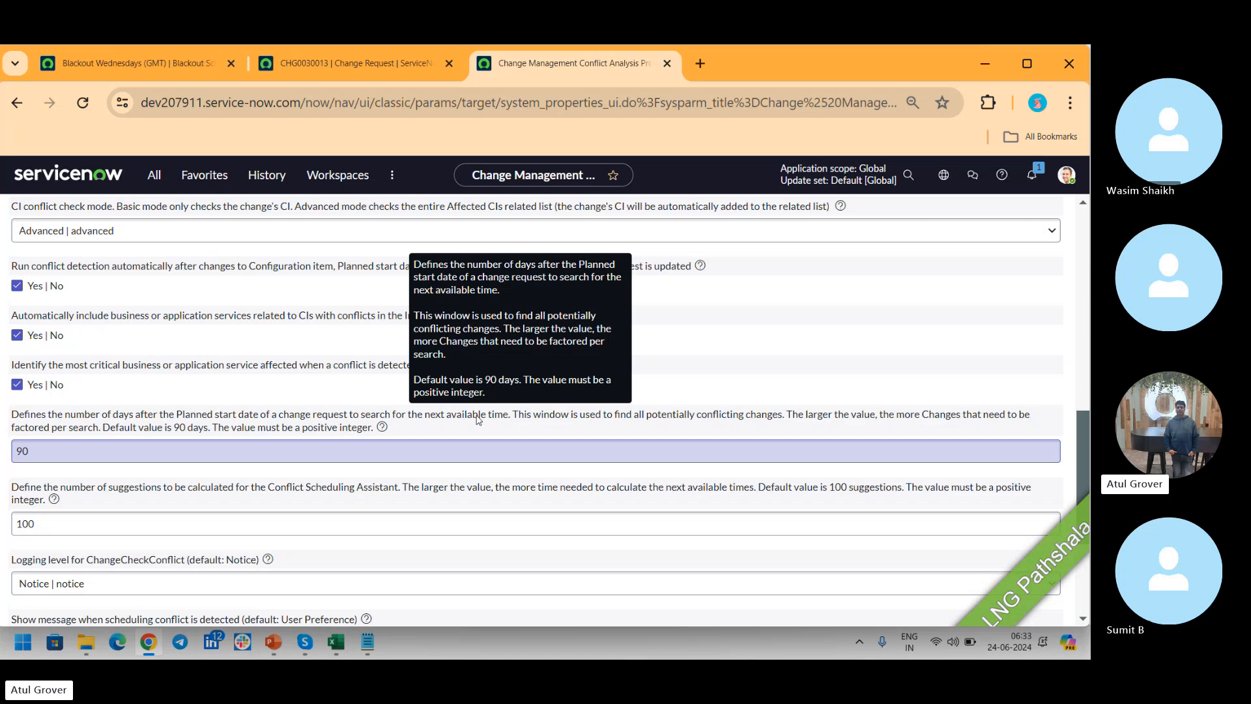
{"action": "left_click", "coordinate": [143, 449]}
{"action": "key", "text": "BackSpace"}
{"action": "key", "text": "BackSpace"}
{"action": "type", "text": "180"}
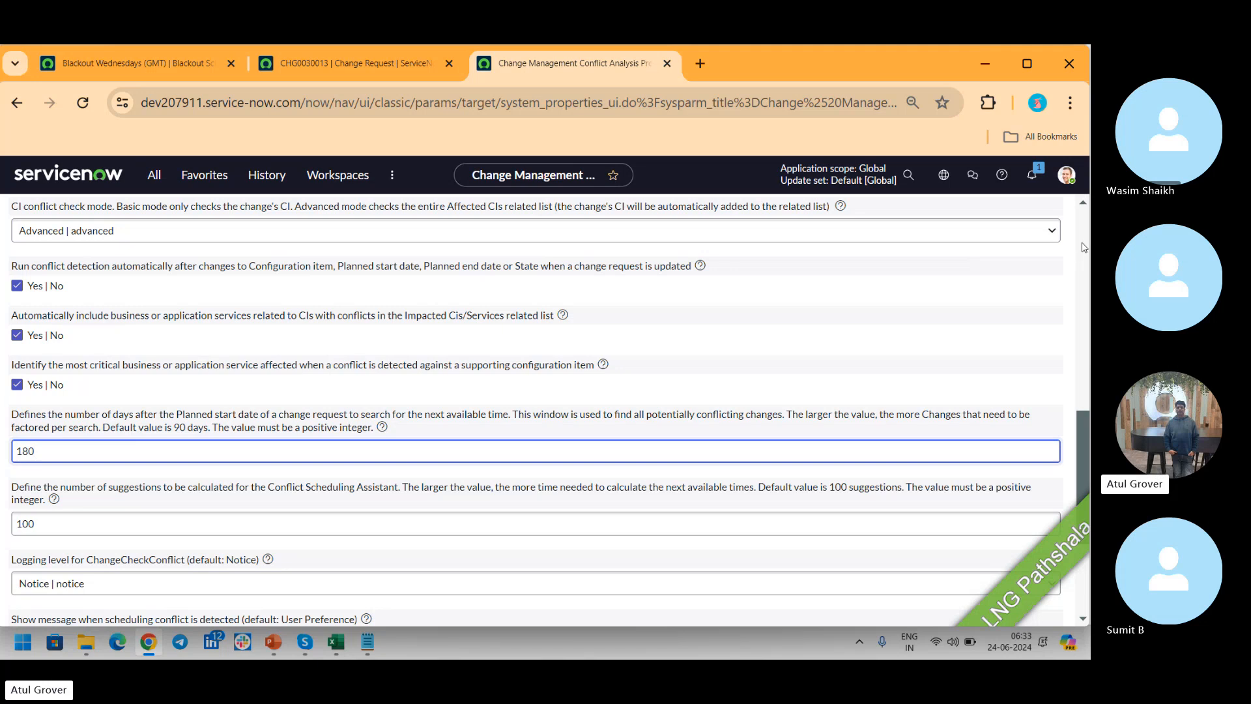
{"action": "scroll", "coordinate": [1055, 235], "scroll_direction": "up", "scroll_amount": 10}
{"action": "left_click", "coordinate": [1040, 199]}
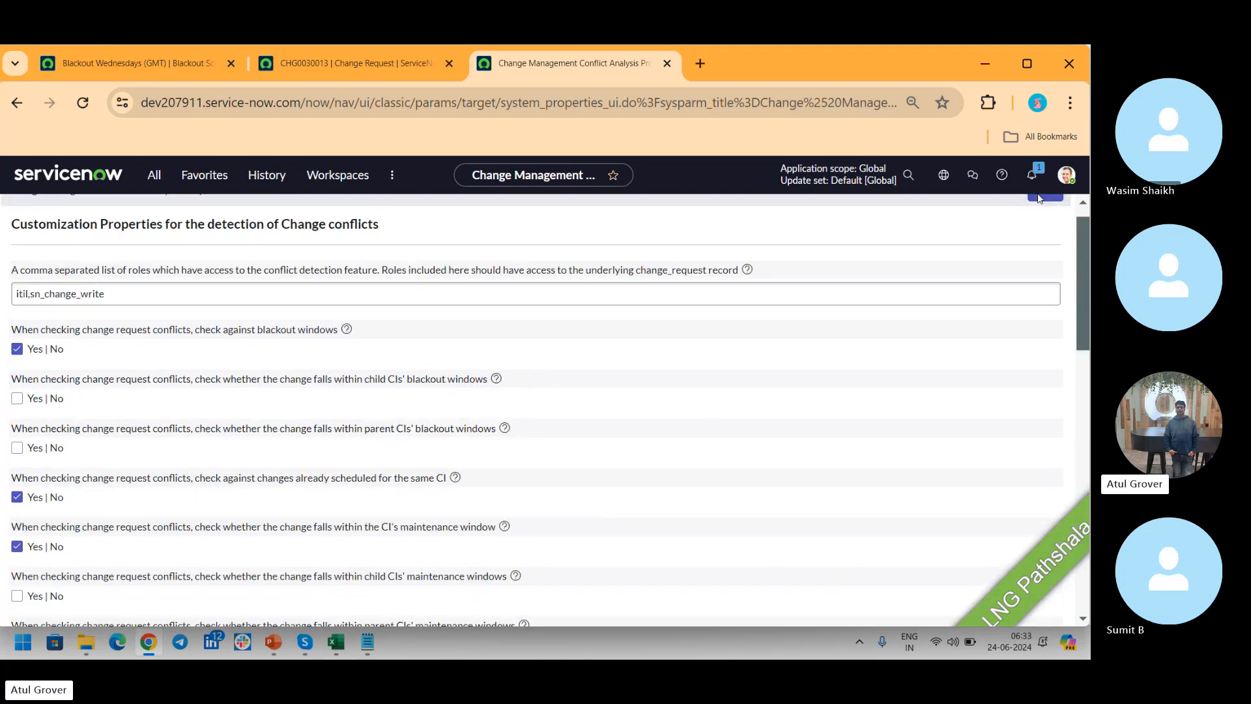
Use the Scheduling Assistant on CHG0030013 to look for an available window, and extend the search to the following period.
{"action": "left_click", "coordinate": [338, 68]}
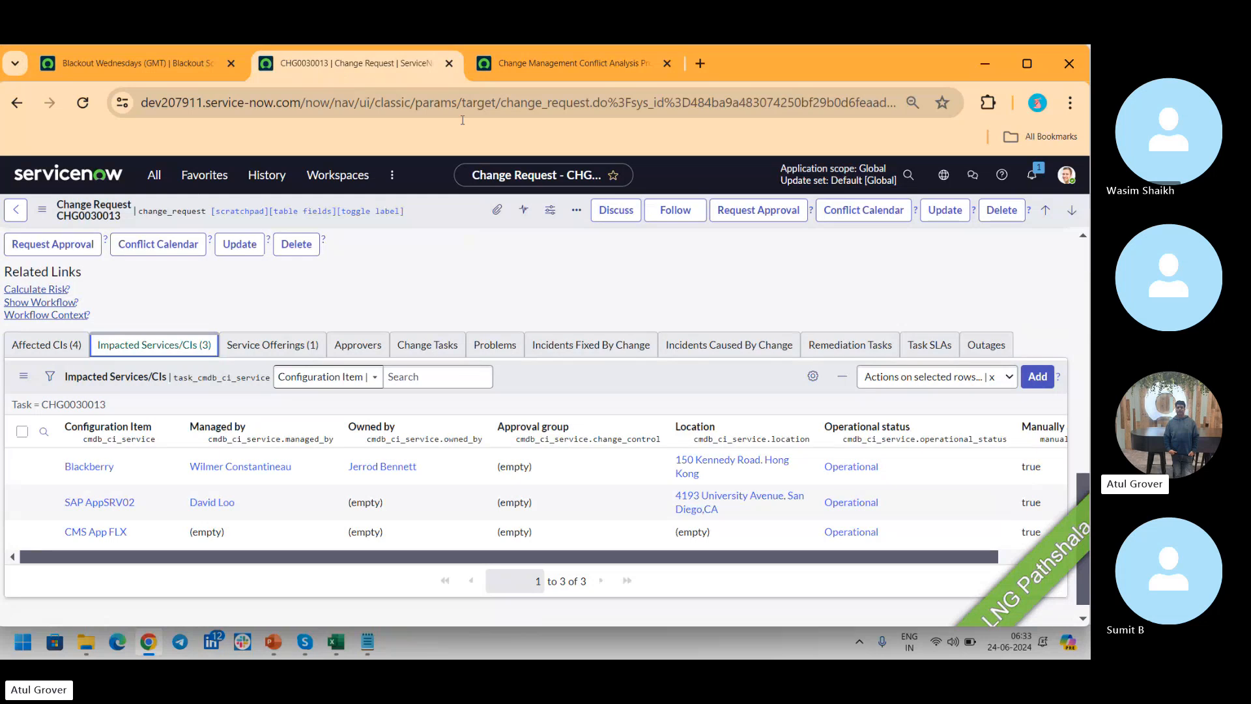
{"action": "left_click_drag", "start_coordinate": [1083, 499], "coordinate": [1089, 264]}
{"action": "left_click", "coordinate": [252, 249]}
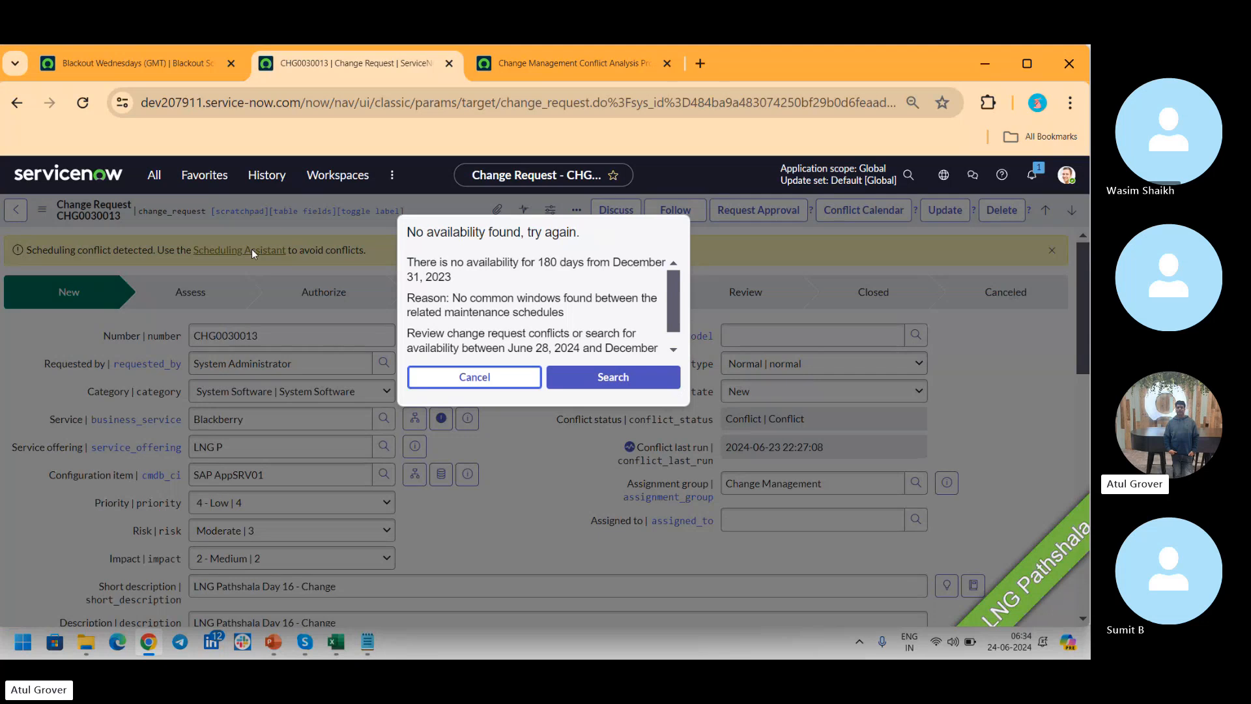
{"action": "left_click", "coordinate": [614, 375]}
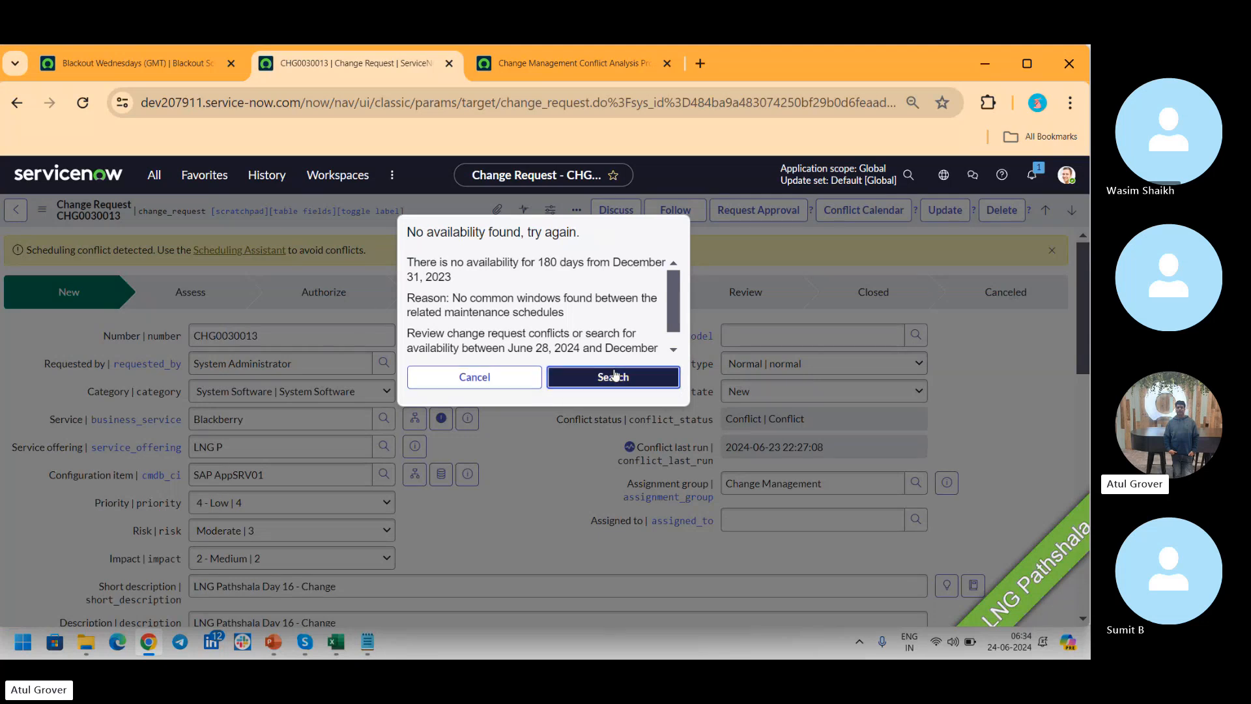
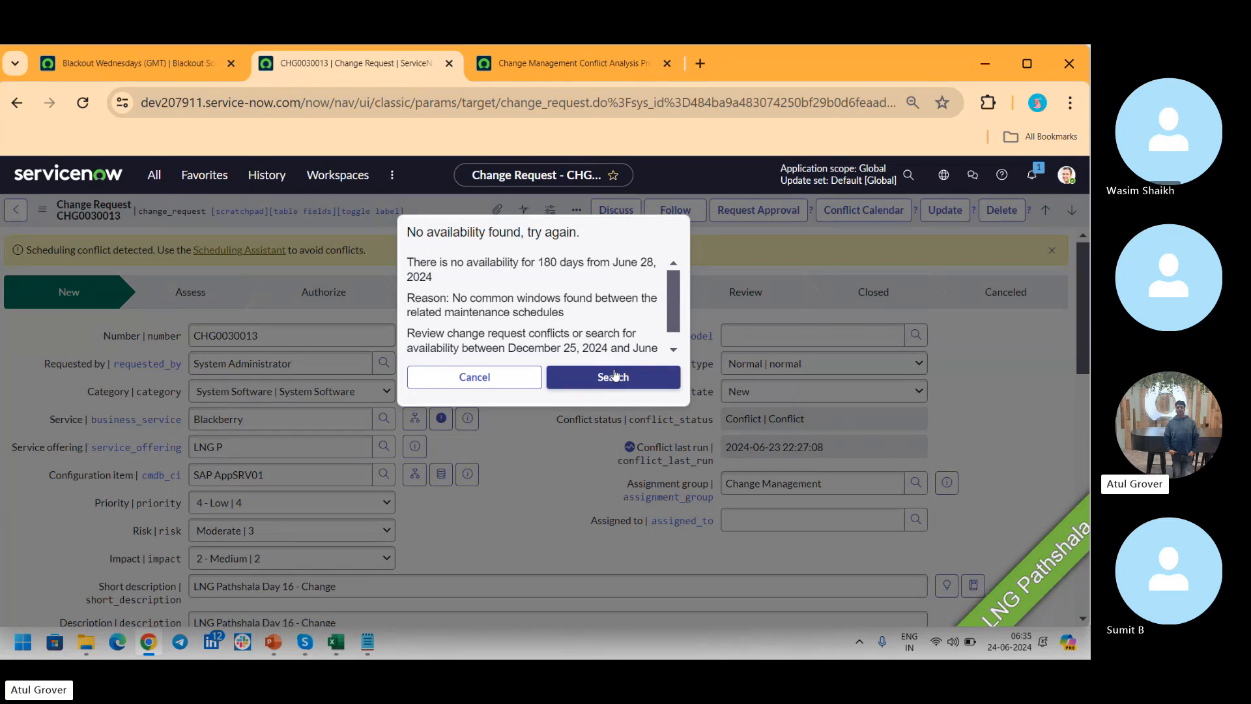
Review the conflict analysis properties down to the availability search, suggestion, logging, contiguous change and conflict consolidation settings.
{"action": "left_click", "coordinate": [549, 62]}
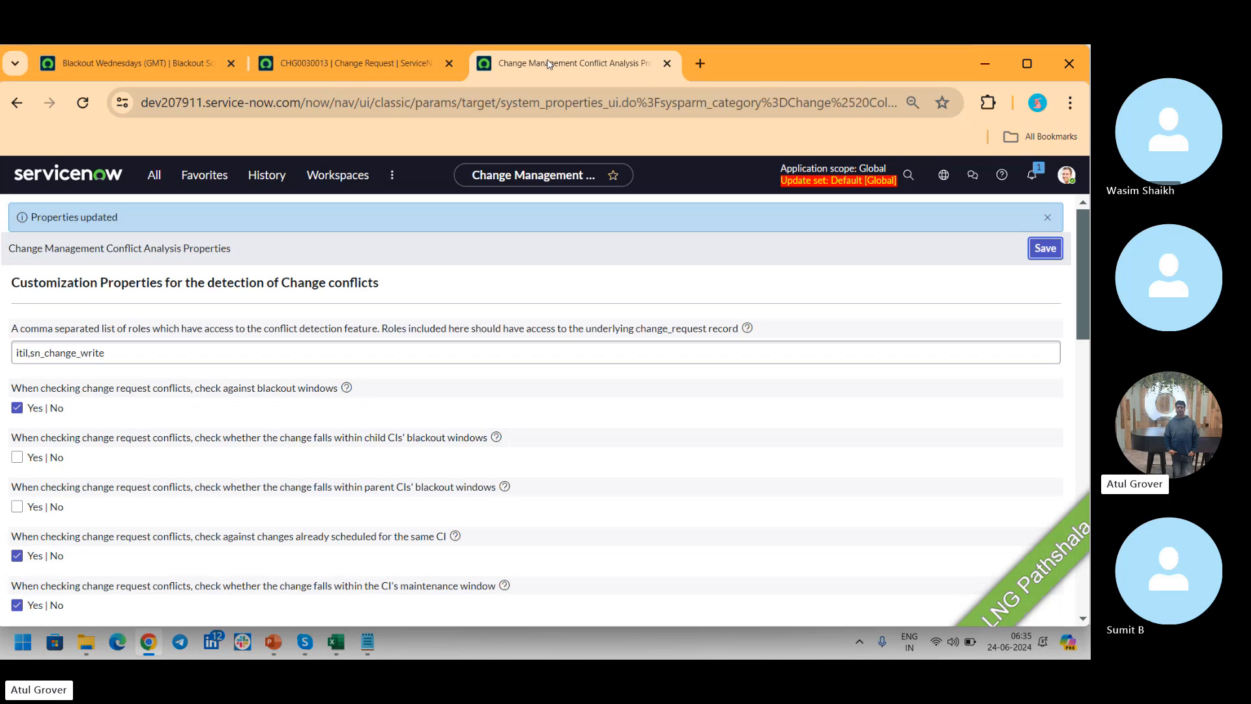
{"action": "scroll", "coordinate": [134, 528], "scroll_direction": "down", "scroll_amount": 15}
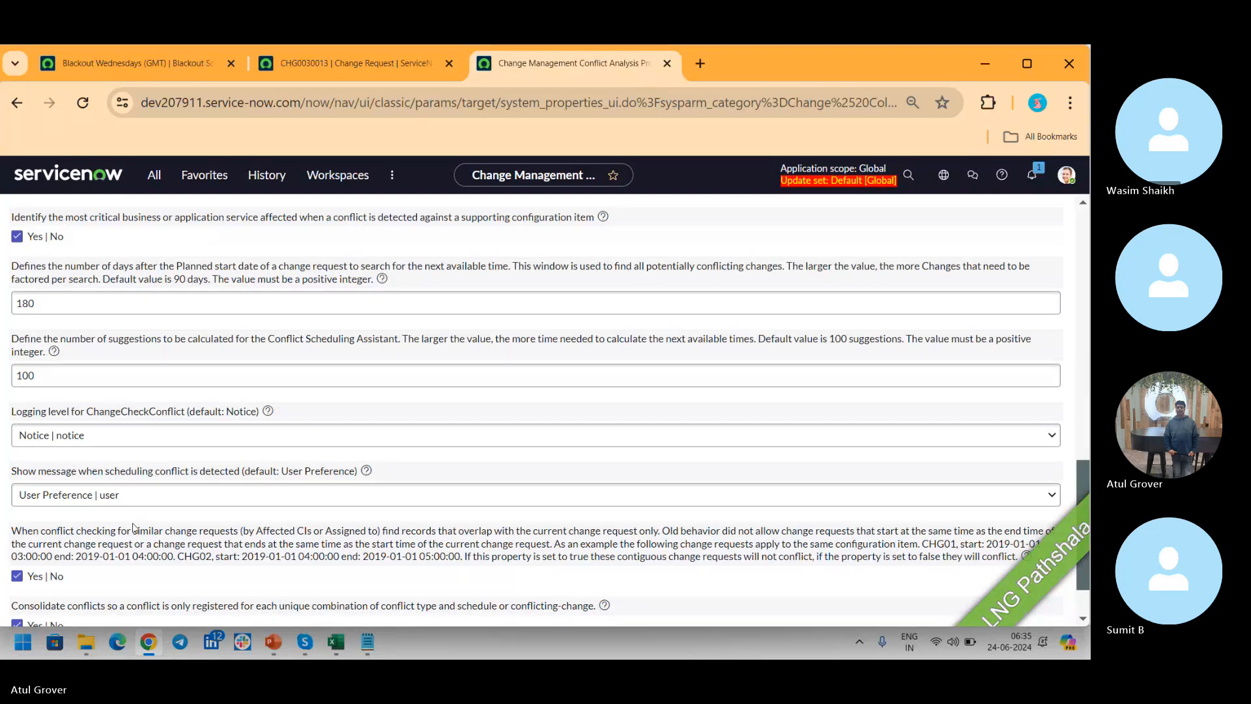
{"action": "scroll", "coordinate": [133, 529], "scroll_direction": "down", "scroll_amount": 1}
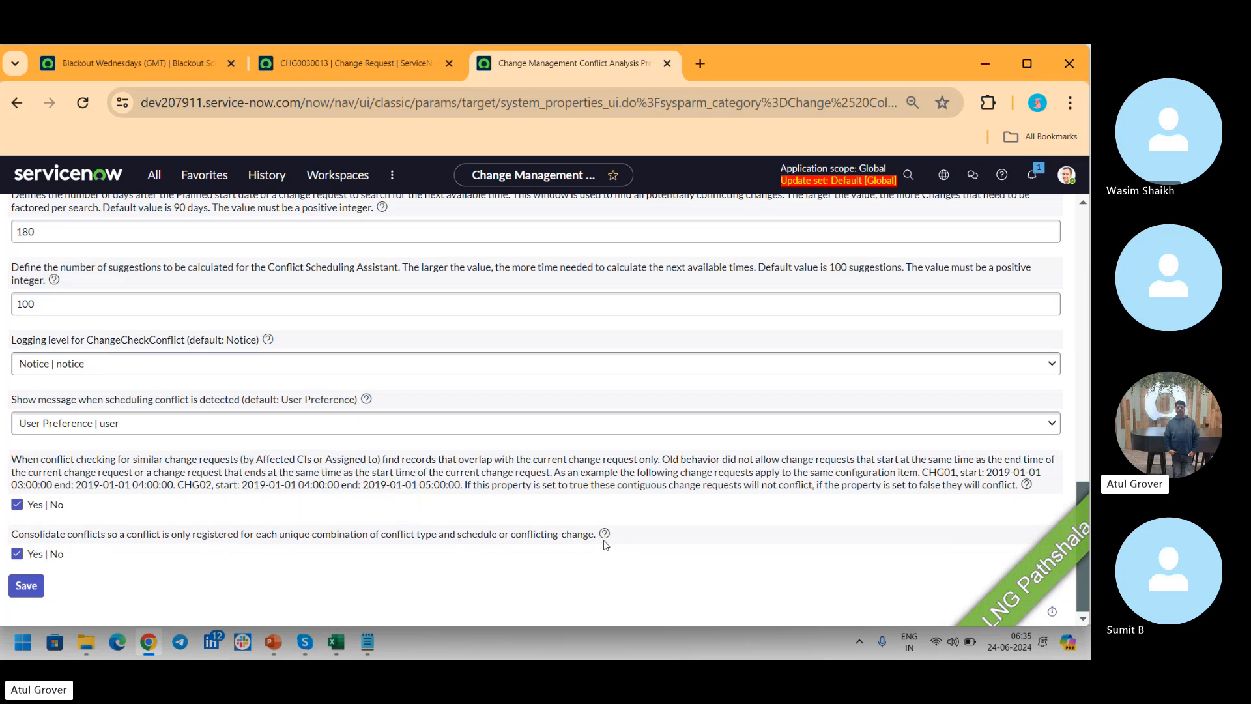
Cancel the availability search on CHG0030013 and review its detected conflicts alongside the conflict analysis properties.
{"action": "left_click", "coordinate": [357, 72]}
{"action": "left_click", "coordinate": [462, 381]}
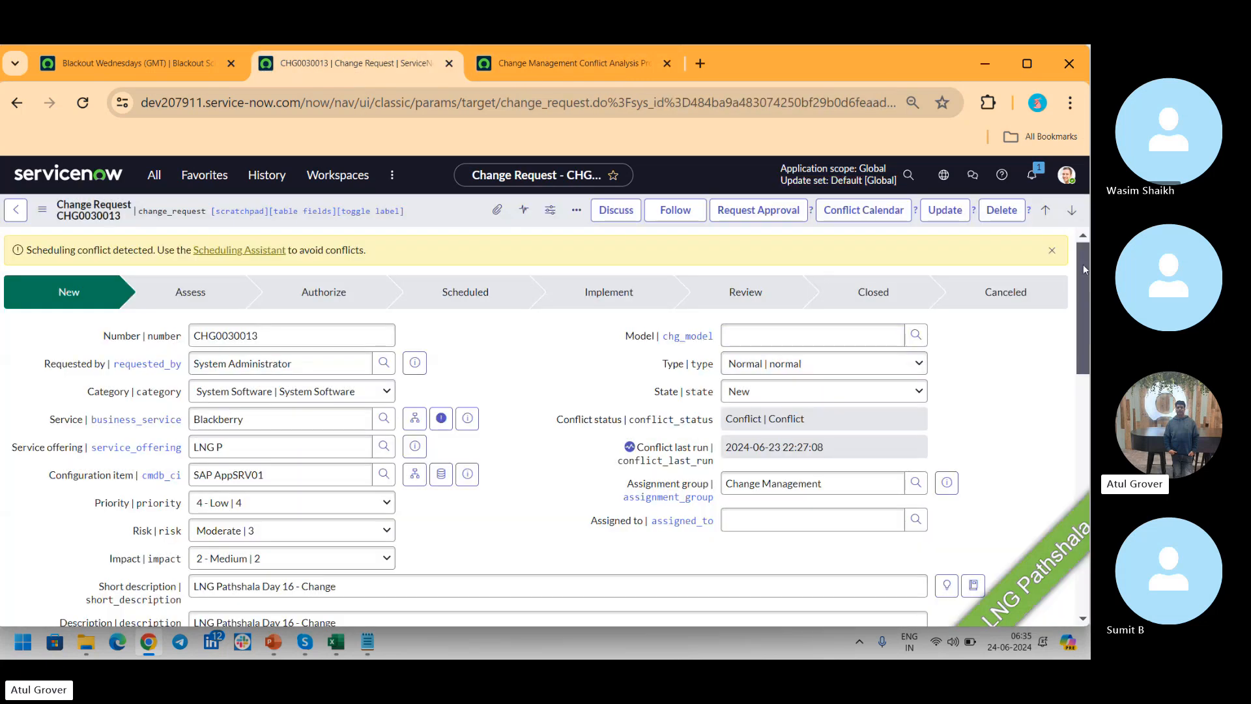
{"action": "left_click_drag", "start_coordinate": [1080, 268], "coordinate": [1080, 417]}
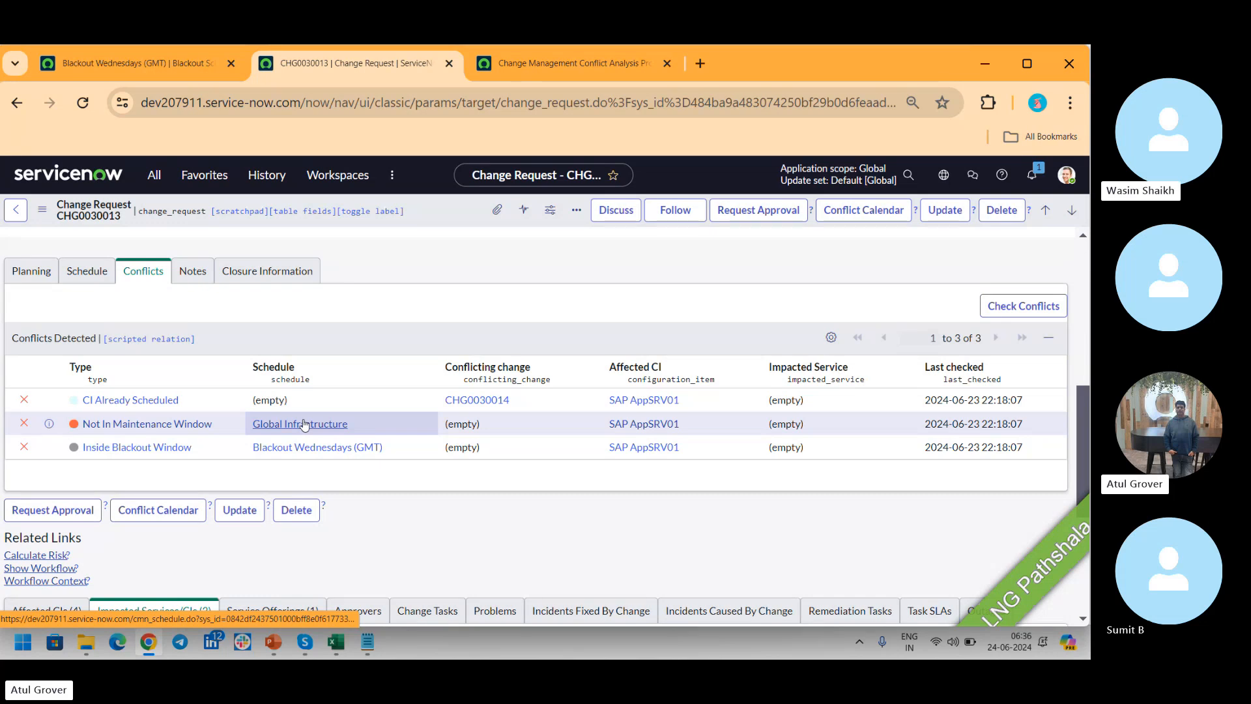
{"action": "left_click", "coordinate": [545, 65]}
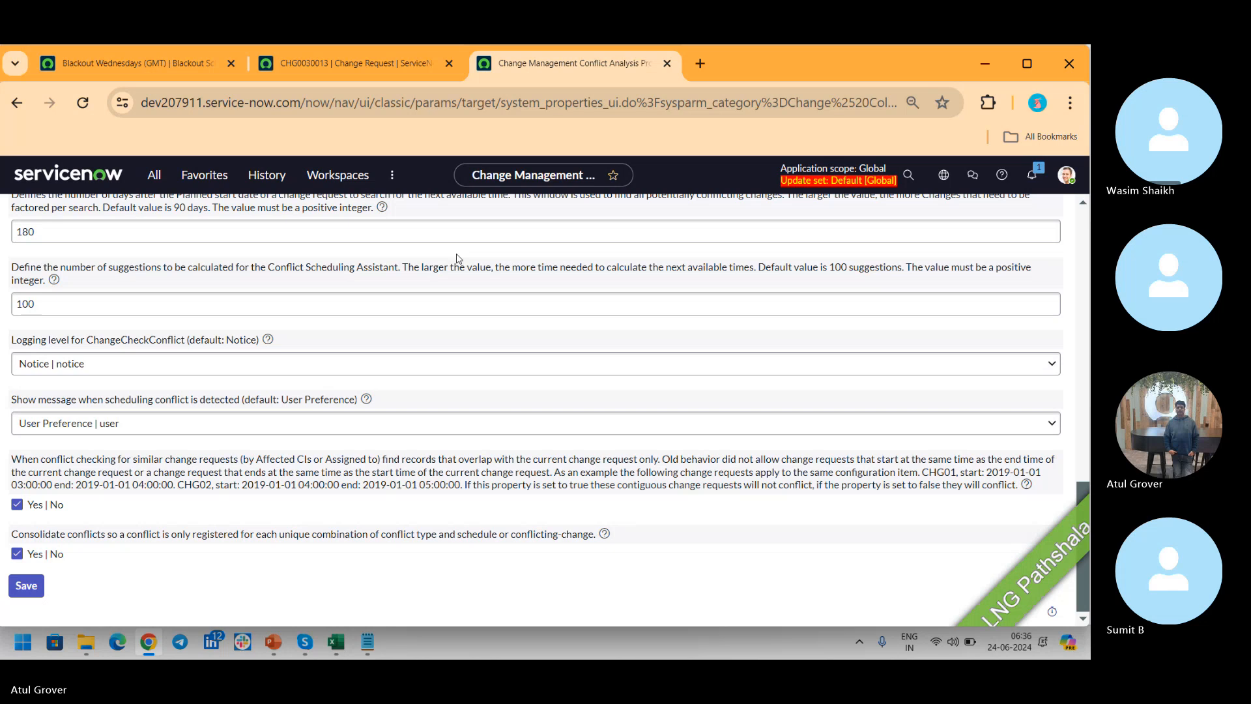
{"action": "left_click", "coordinate": [331, 64]}
{"action": "mouse_move", "coordinate": [314, 650]}
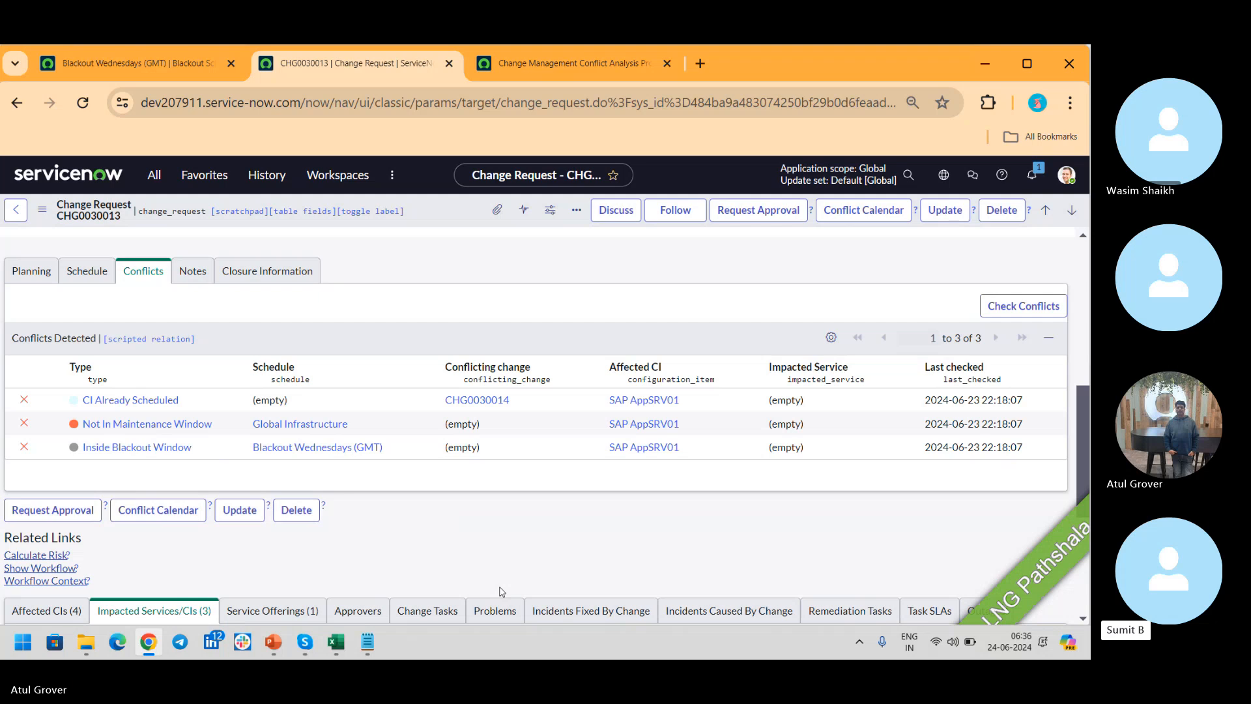
{"action": "key", "text": "alt+Tab"}
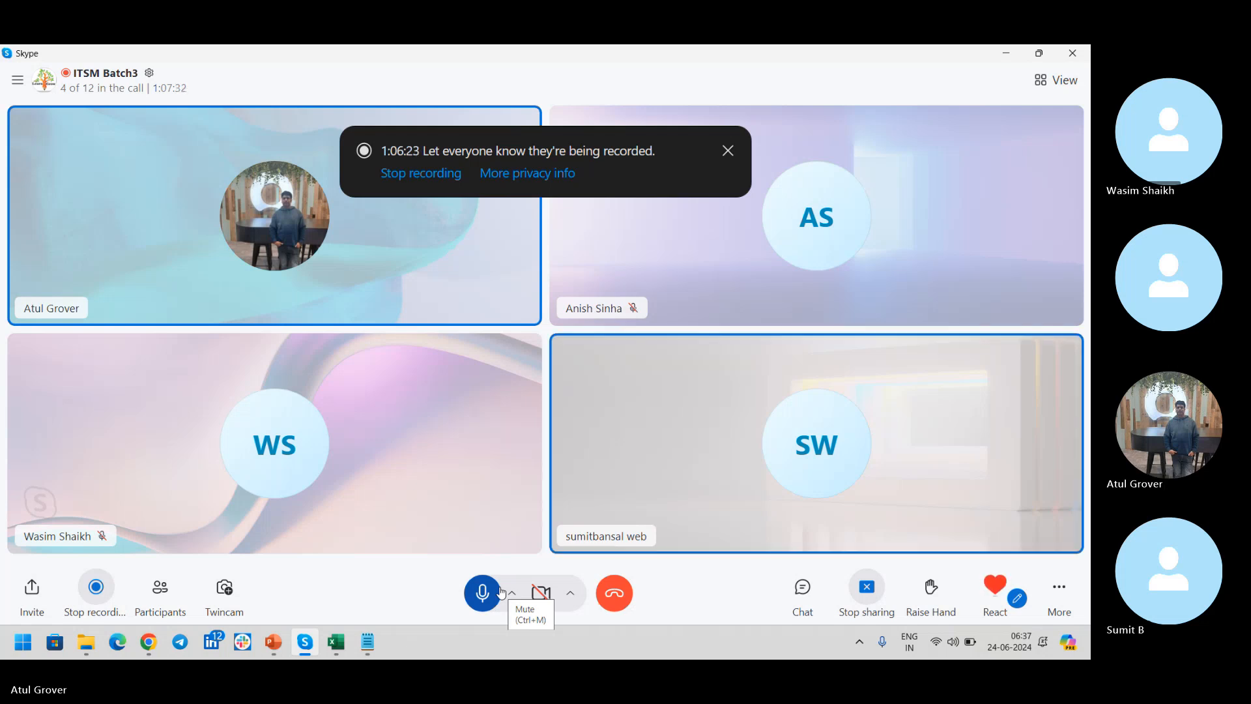
{"action": "key", "text": "alt+Tab"}
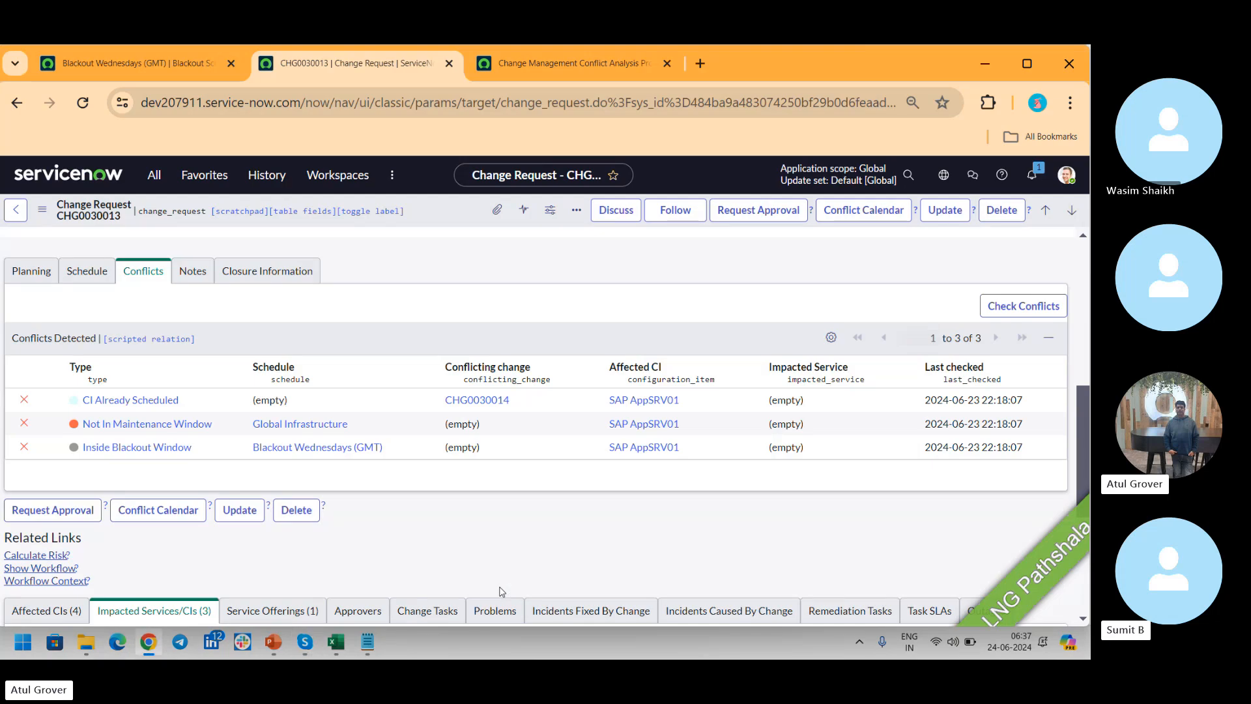
{"action": "key", "text": "alt+Tab"}
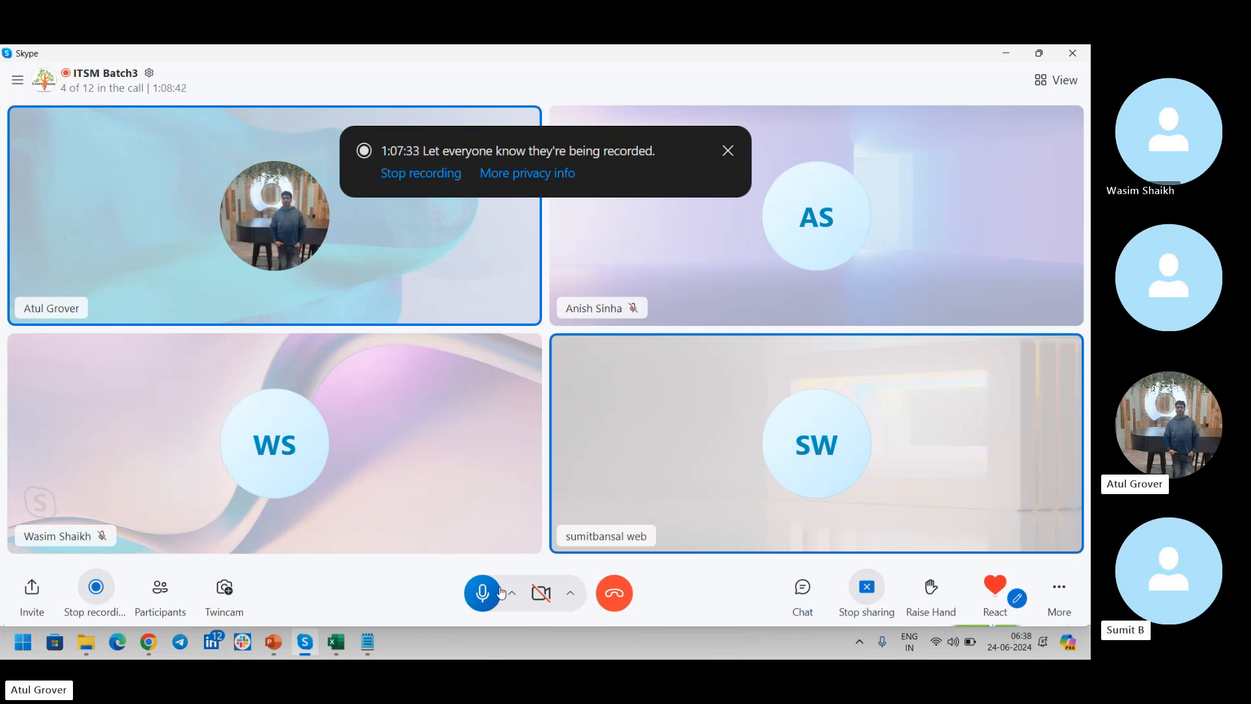
{"action": "key", "text": "alt+Tab"}
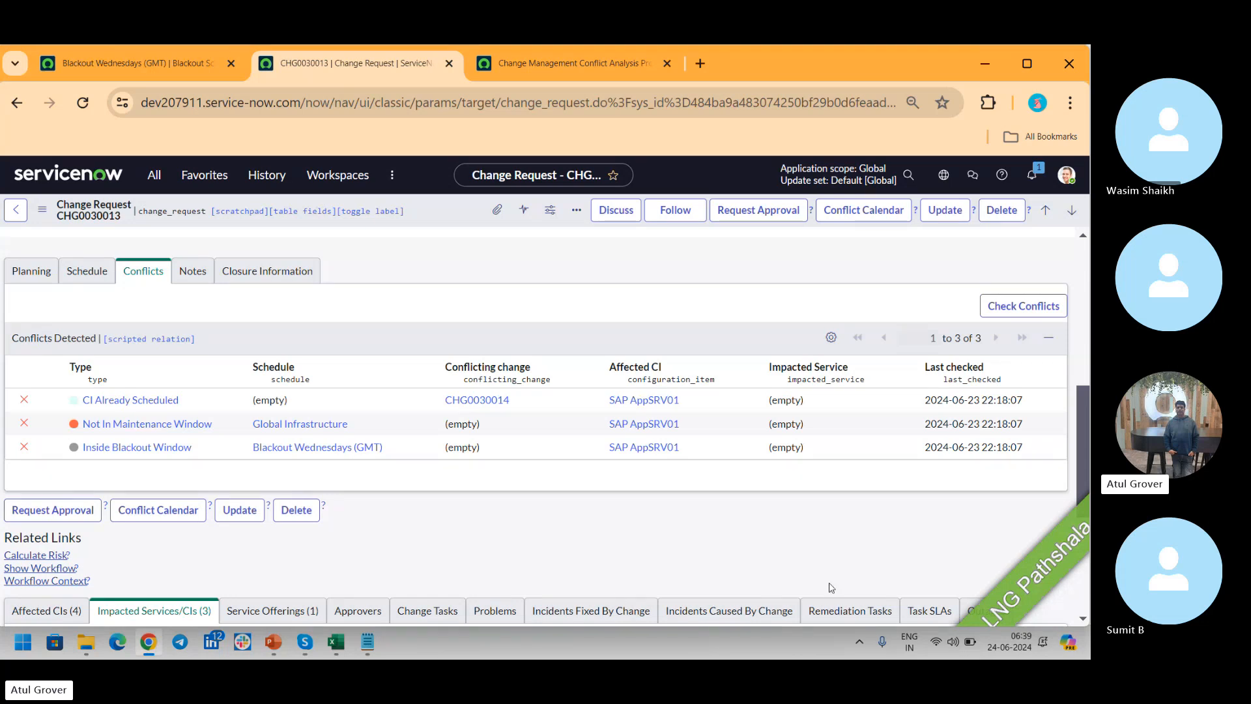
Review the main details of CHG0030013 from the record header to its conflicts section, and switch to the Skype call.
{"action": "scroll", "coordinate": [516, 355], "scroll_direction": "up", "scroll_amount": 10}
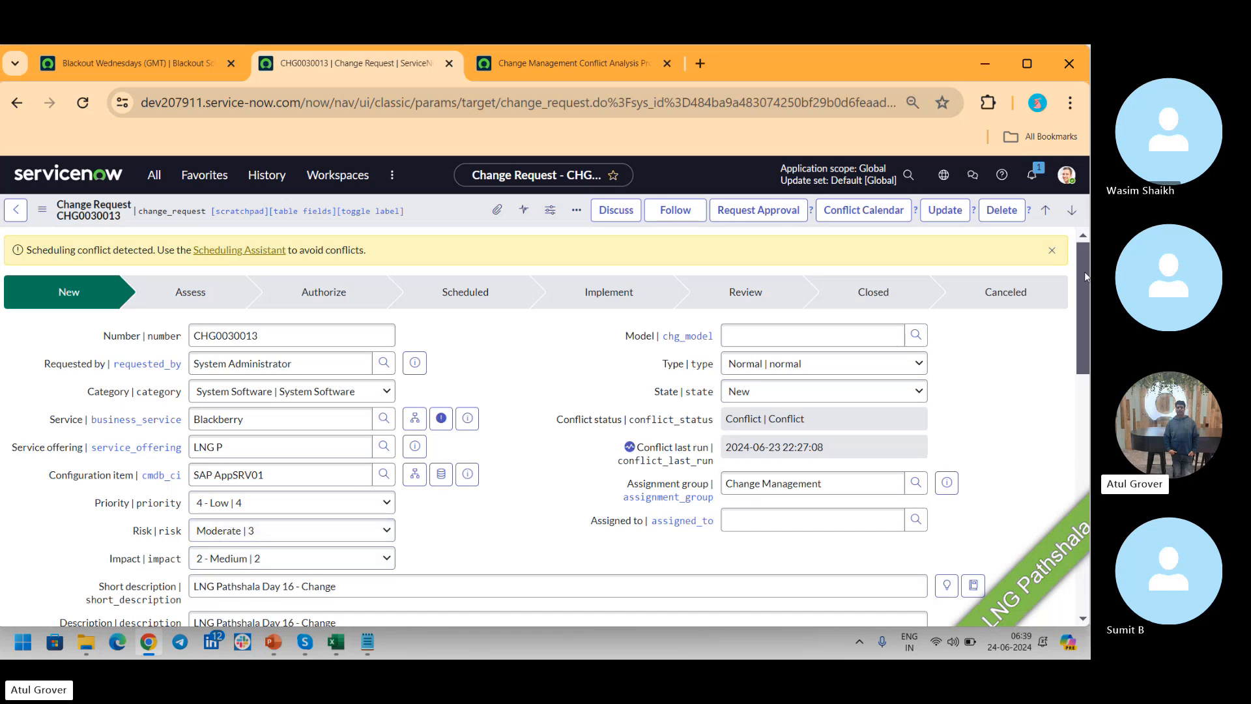
{"action": "left_click_drag", "start_coordinate": [1084, 272], "coordinate": [1088, 297]}
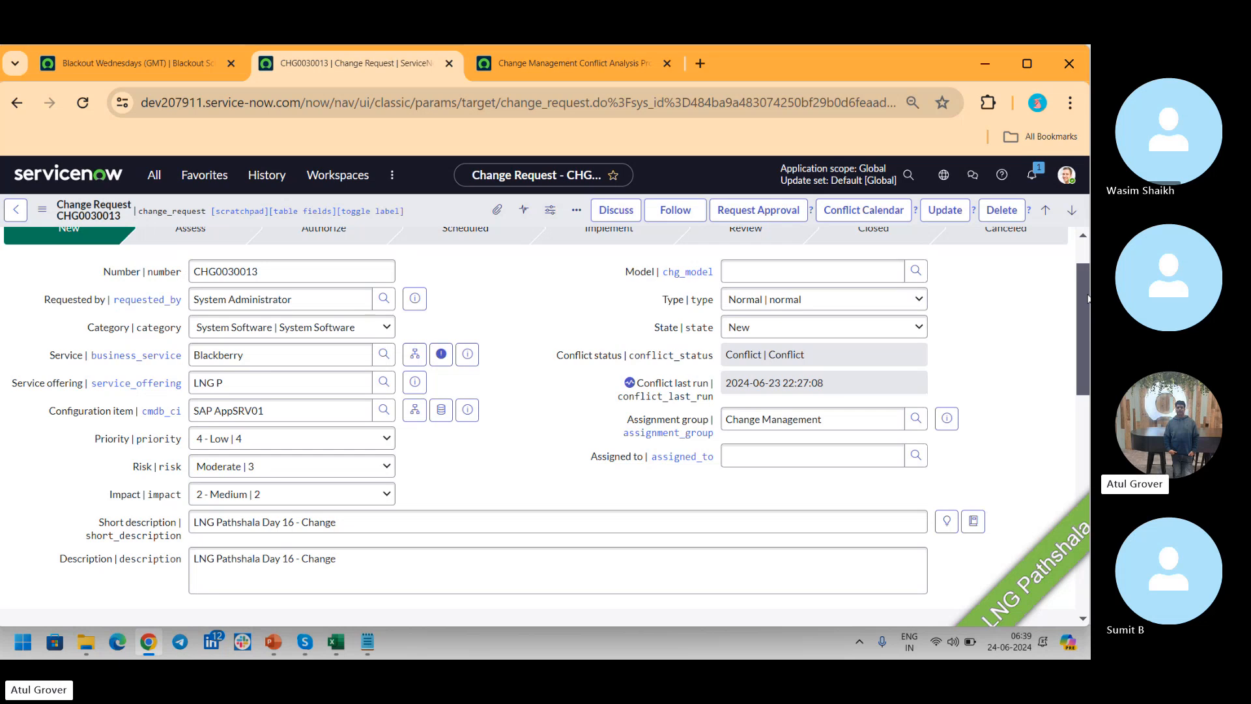
{"action": "scroll", "coordinate": [418, 401], "scroll_direction": "down", "scroll_amount": 2}
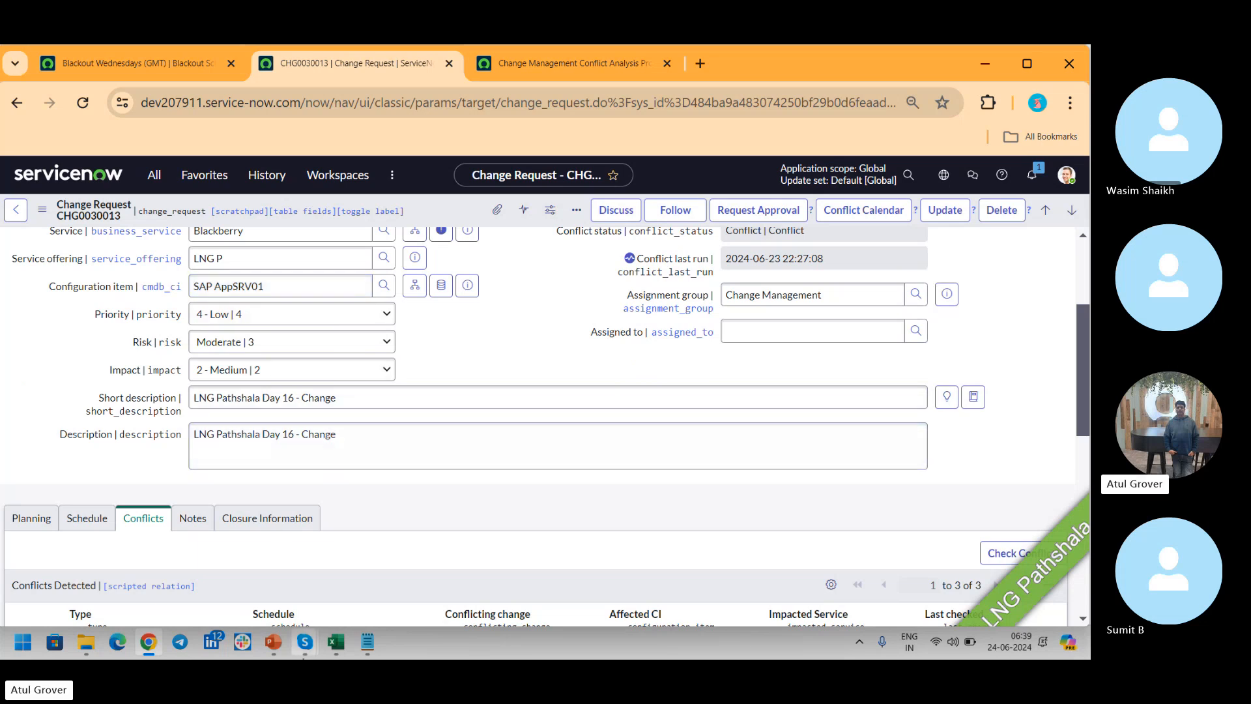
{"action": "mouse_move", "coordinate": [313, 652]}
{"action": "left_click", "coordinate": [282, 598]}
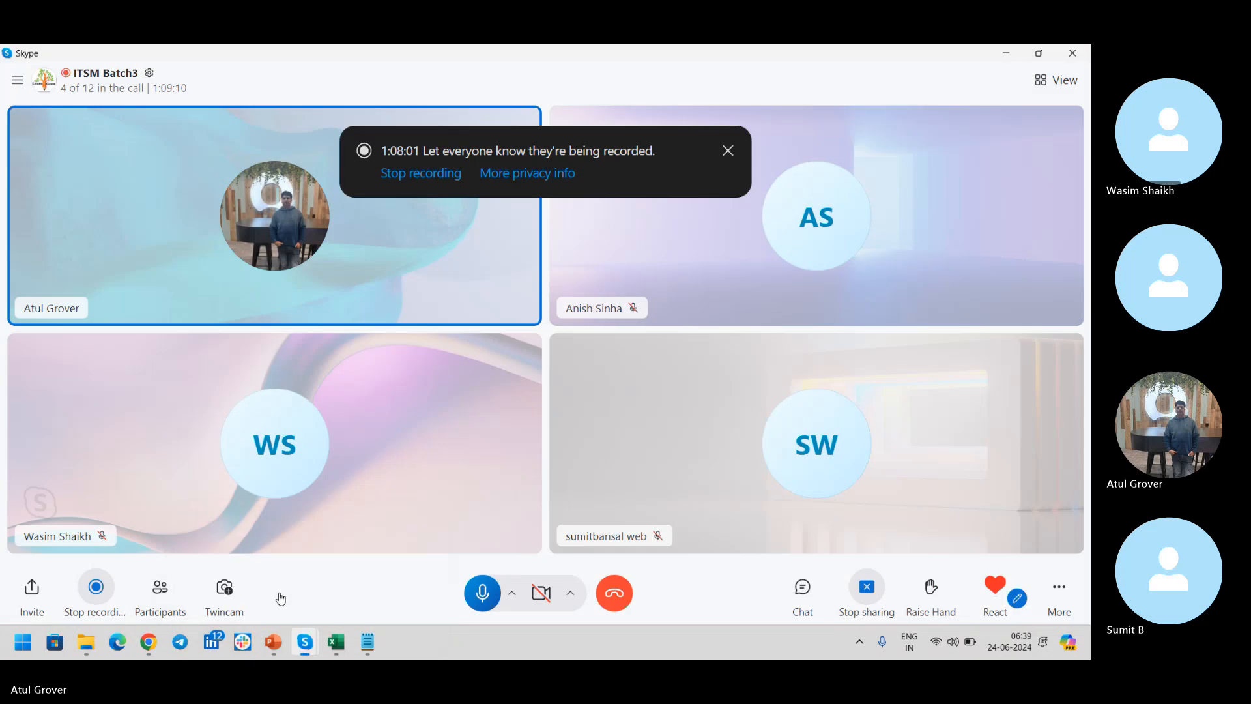